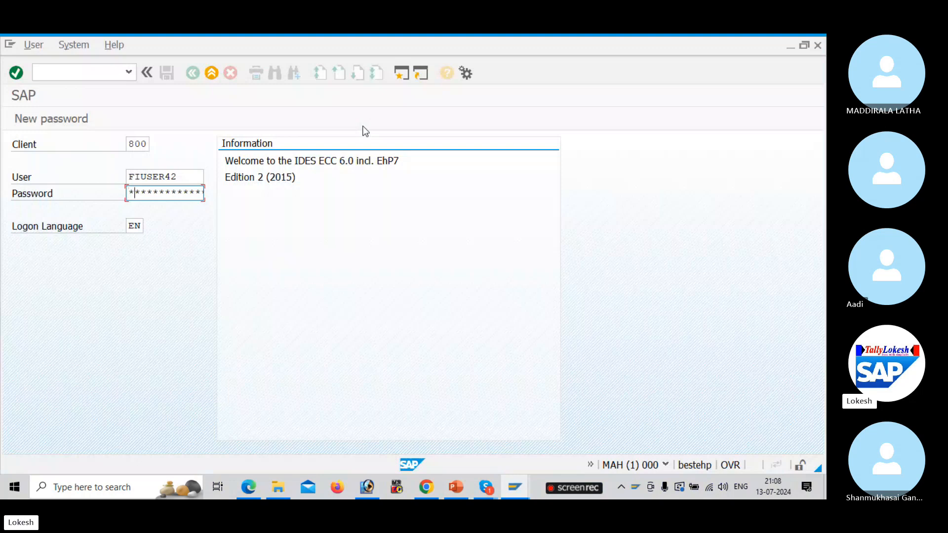
Log on to SAP client 800 with the password to reach SAP Easy Access
{"action": "key", "text": "Right"}
{"action": "key", "text": "Return"}
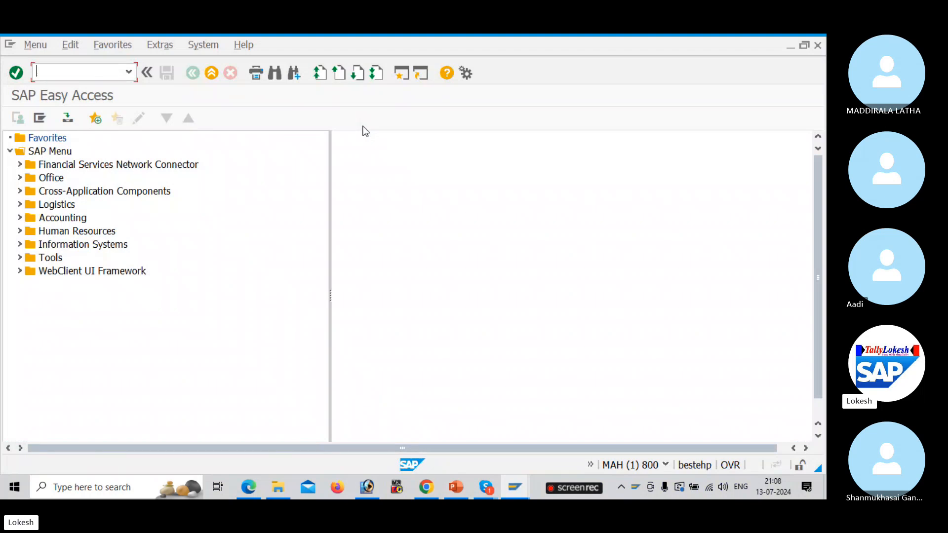
{"action": "key", "text": "alt+Tab"}
Open the With Holding Tax workbook from the SAP NEW NOTES folder
{"action": "key", "text": "alt+Tab"}
{"action": "key", "text": "alt+Tab"}
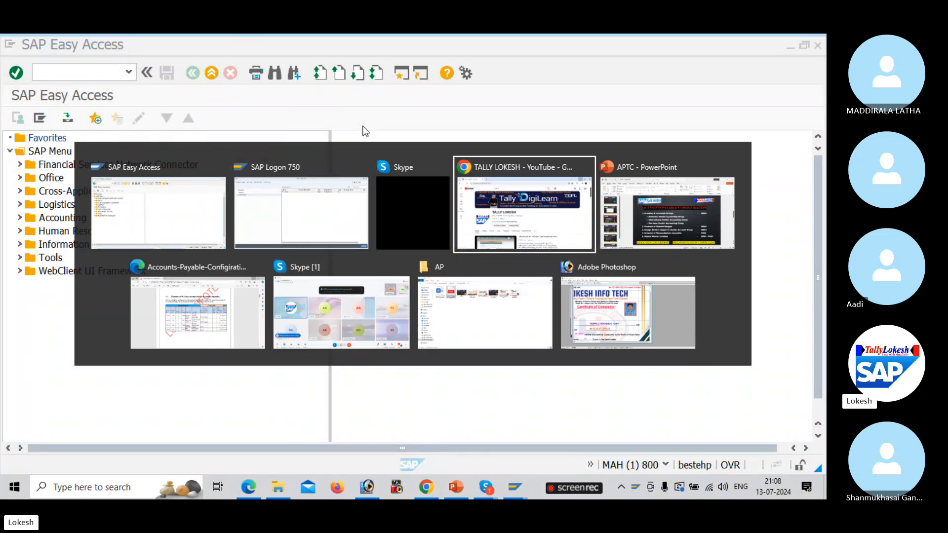
{"action": "key", "text": "alt+Tab"}
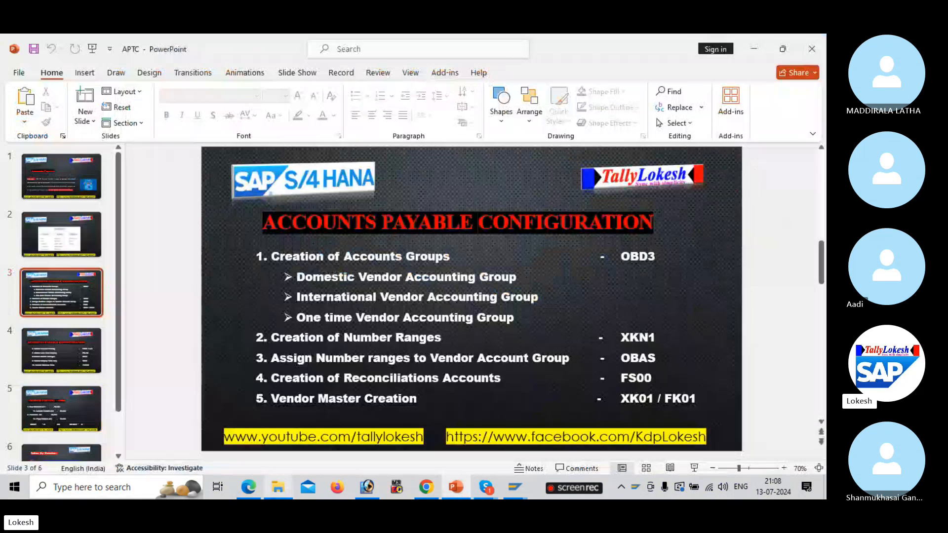
{"action": "left_click", "coordinate": [289, 487]}
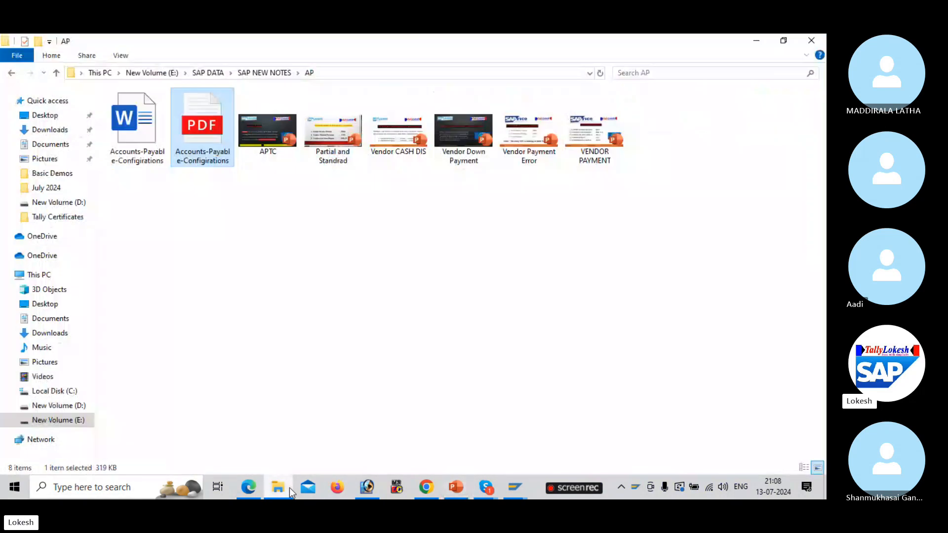
{"action": "left_click", "coordinate": [265, 70]}
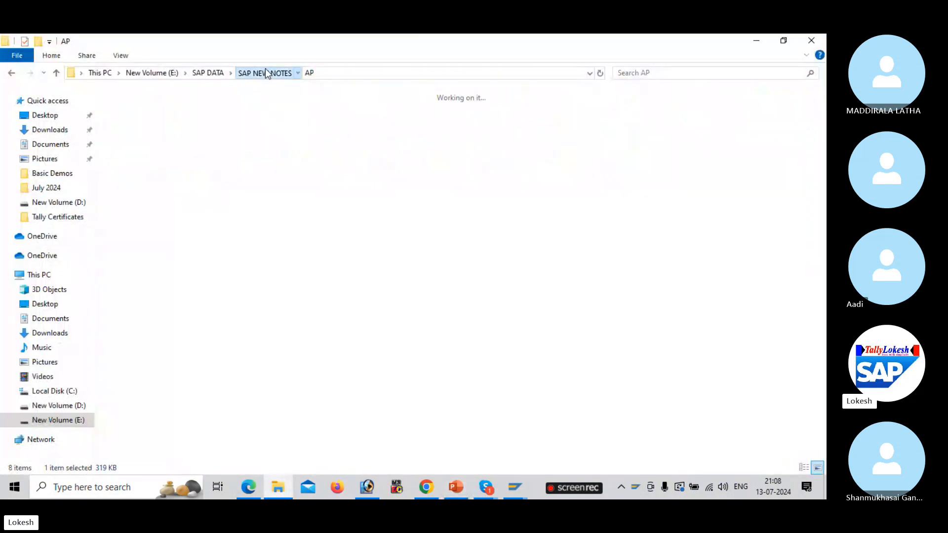
{"action": "double_click", "coordinate": [525, 383]}
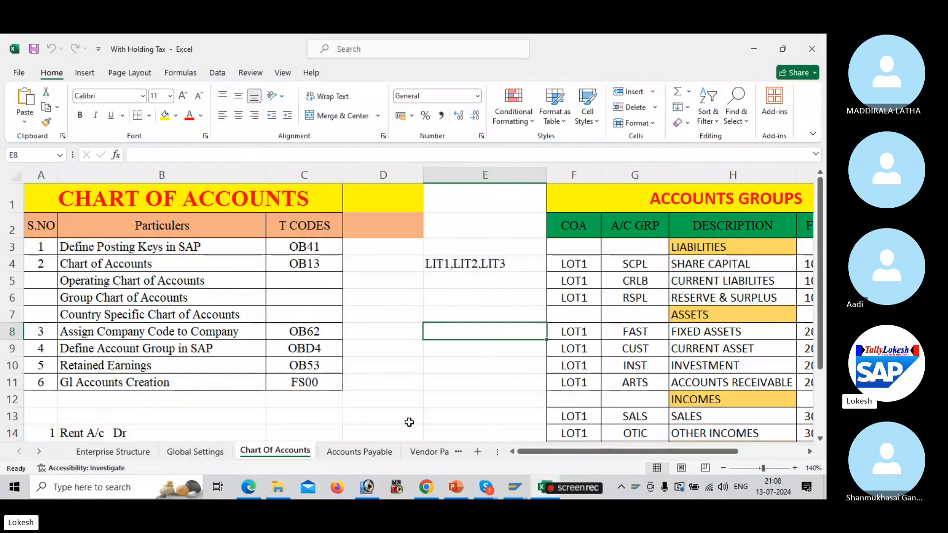
Clear the IBM1–IBM3 codes from D4:D6 on the Accounts Payable sheet, then return to SAP
{"action": "left_click", "coordinate": [360, 452]}
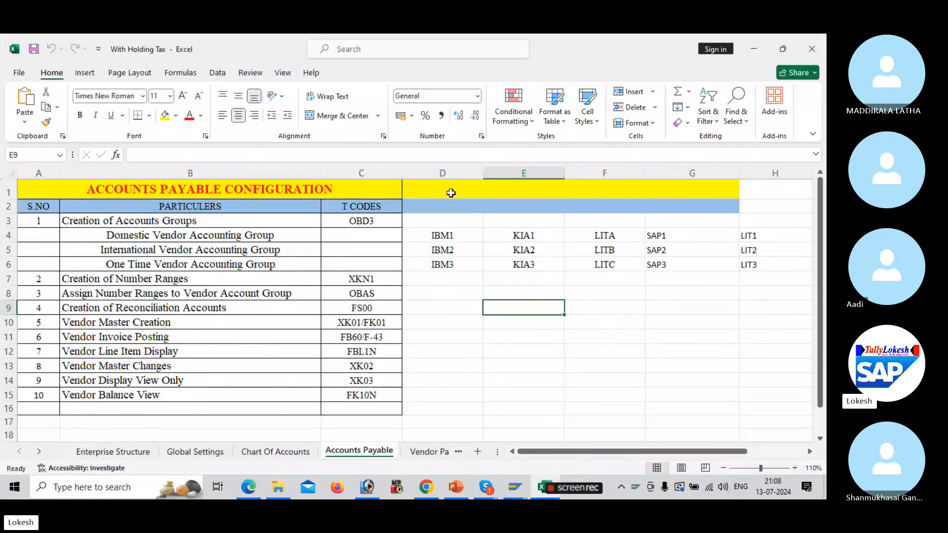
{"action": "left_click_drag", "start_coordinate": [459, 234], "coordinate": [474, 271]}
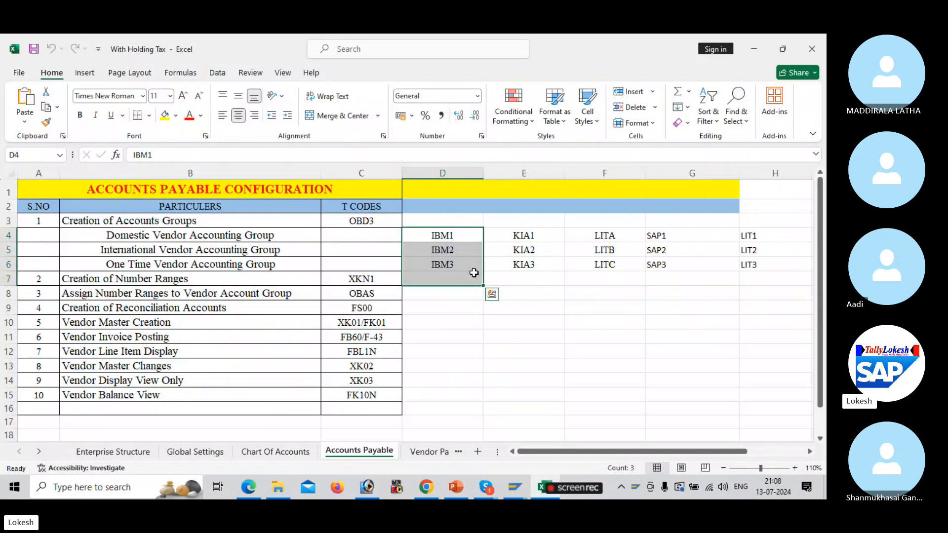
{"action": "key", "text": "Delete"}
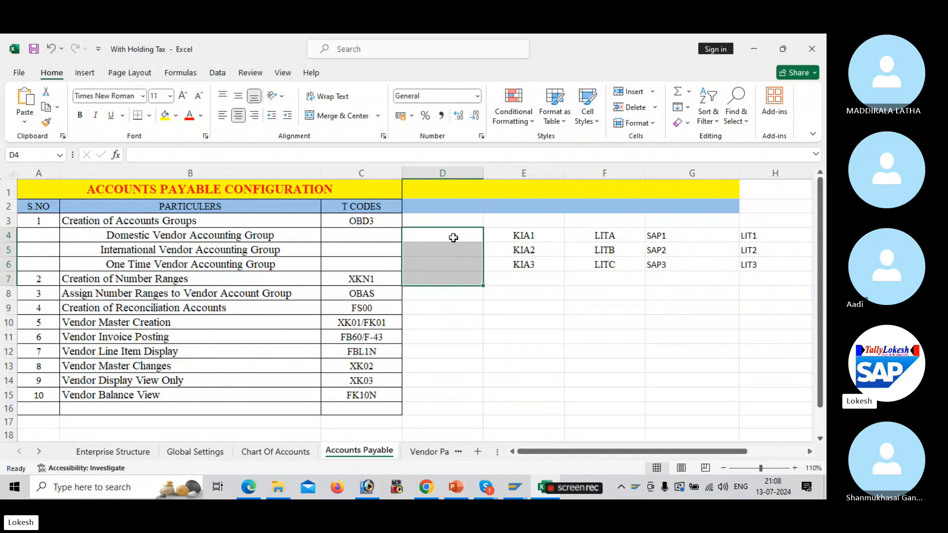
{"action": "left_click", "coordinate": [452, 236]}
{"action": "left_click", "coordinate": [391, 222]}
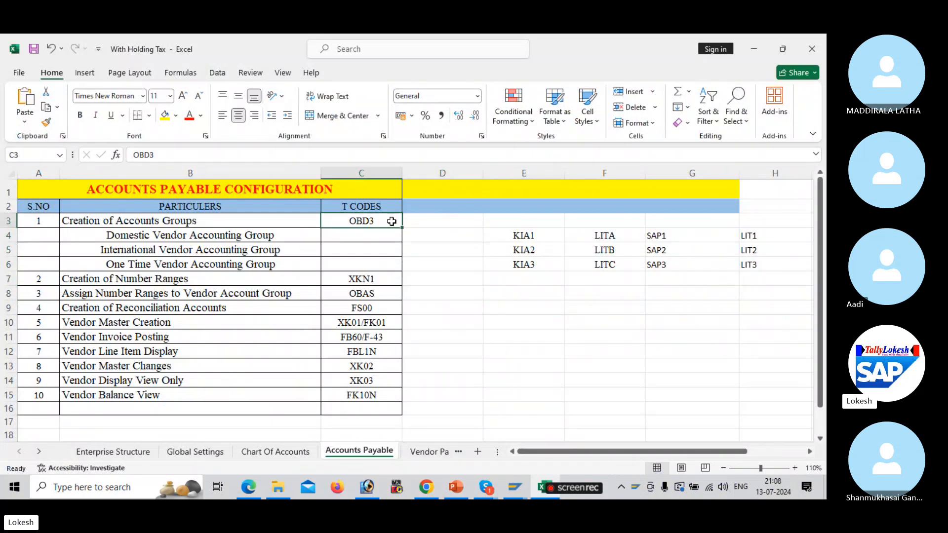
{"action": "left_click", "coordinate": [442, 230]}
{"action": "key", "text": "alt+Tab"}
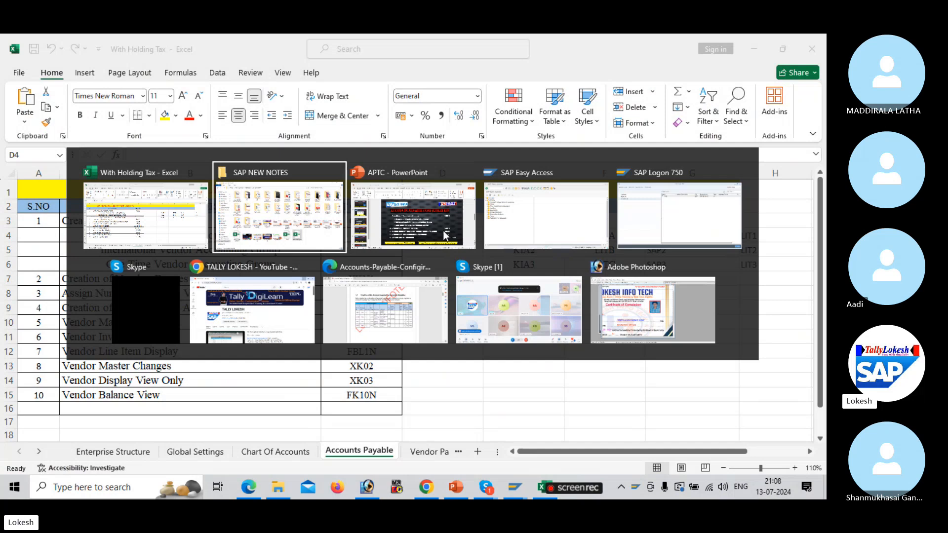
{"action": "key", "text": "alt+Tab"}
{"action": "key", "text": "alt+Tab"}
Create account group BUL1 'Domestic Vendor Group' in OBD3 and open its General data field statuses
{"action": "type", "text": "O"}
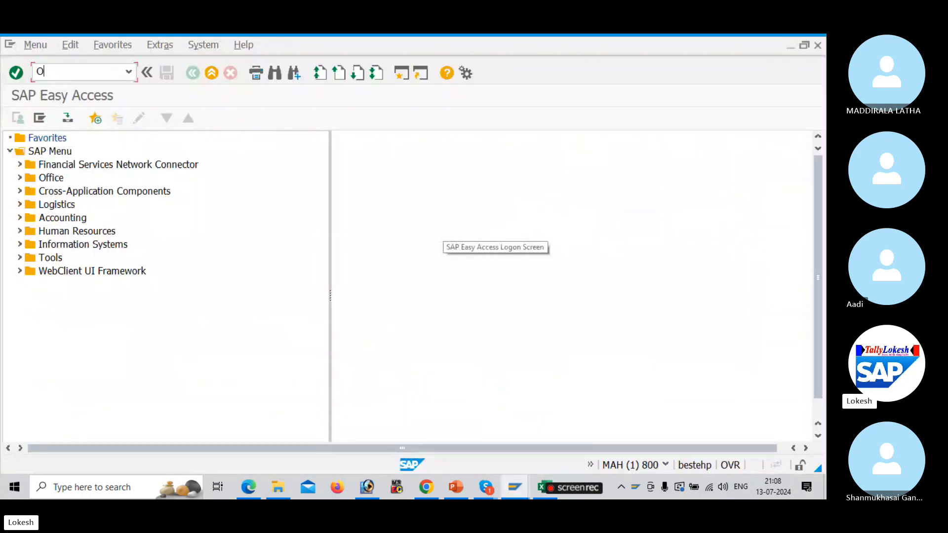
{"action": "type", "text": "BD3"}
{"action": "key", "text": "Return"}
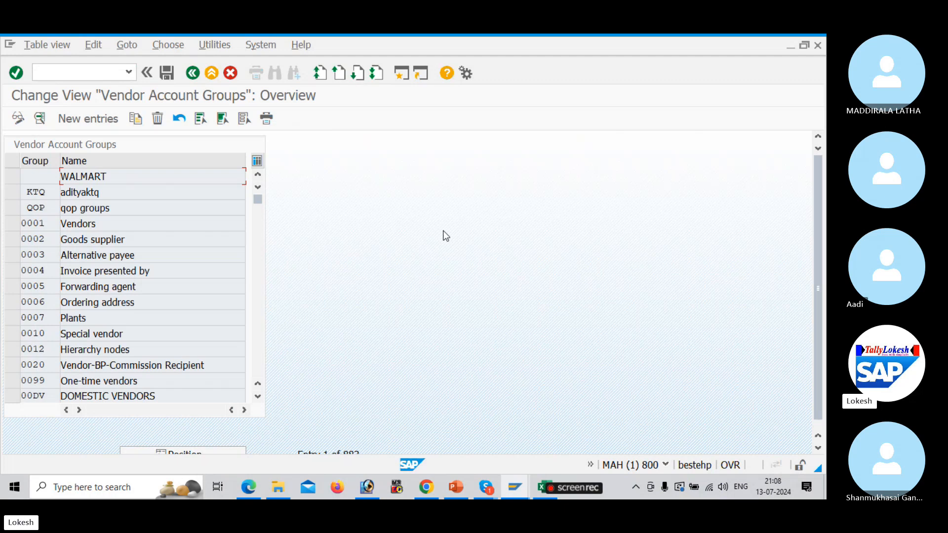
{"action": "left_click", "coordinate": [101, 120]}
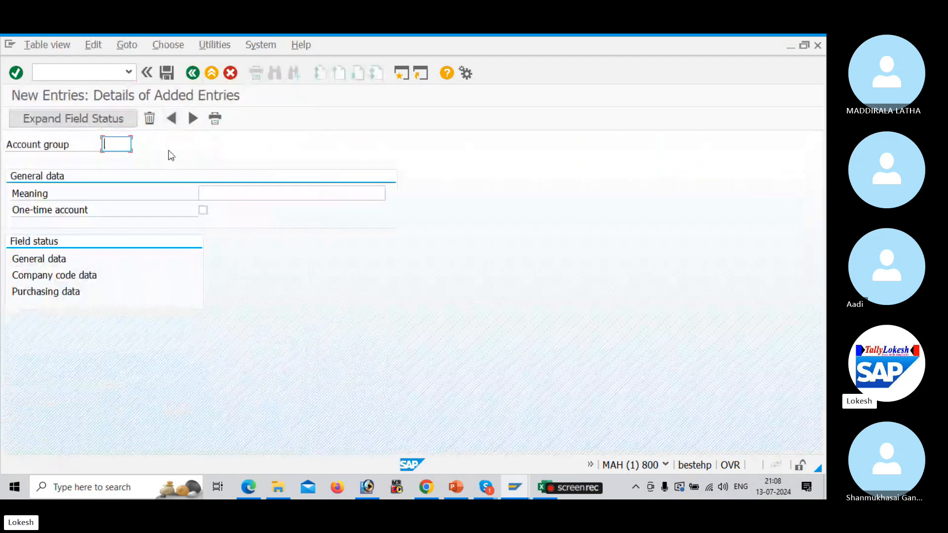
{"action": "type", "text": "B"}
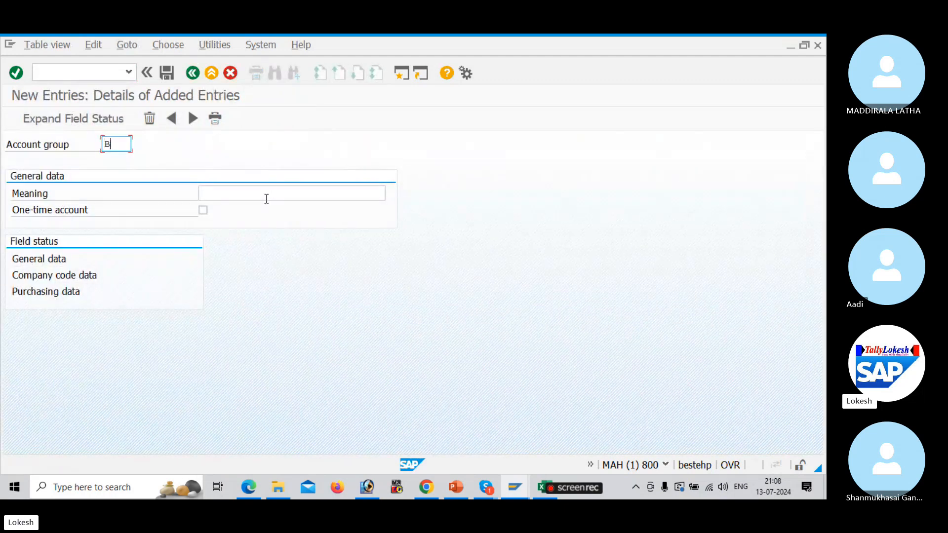
{"action": "type", "text": "IL1"}
{"action": "left_click", "coordinate": [266, 198]}
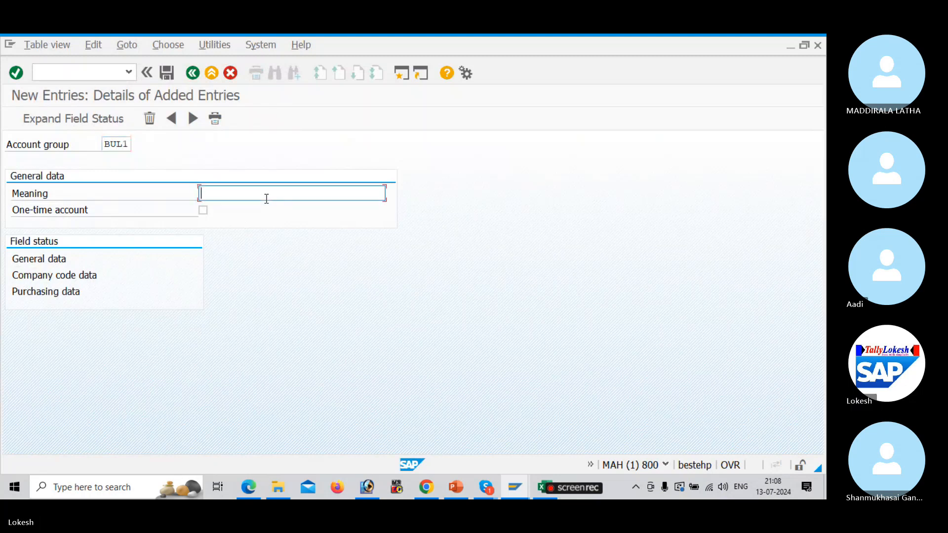
{"action": "key", "text": "Down"}
{"action": "key", "text": "Down"}
{"action": "key", "text": "Down"}
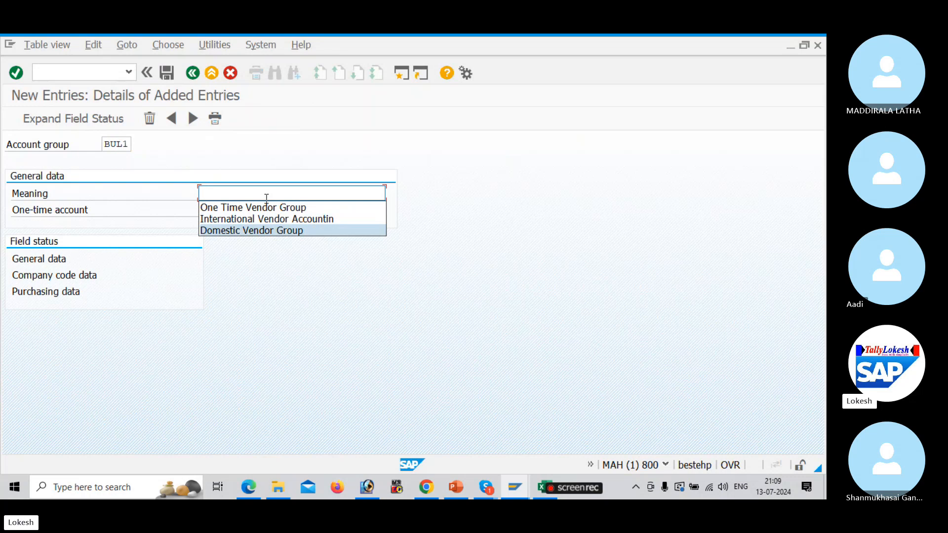
{"action": "key", "text": "Return"}
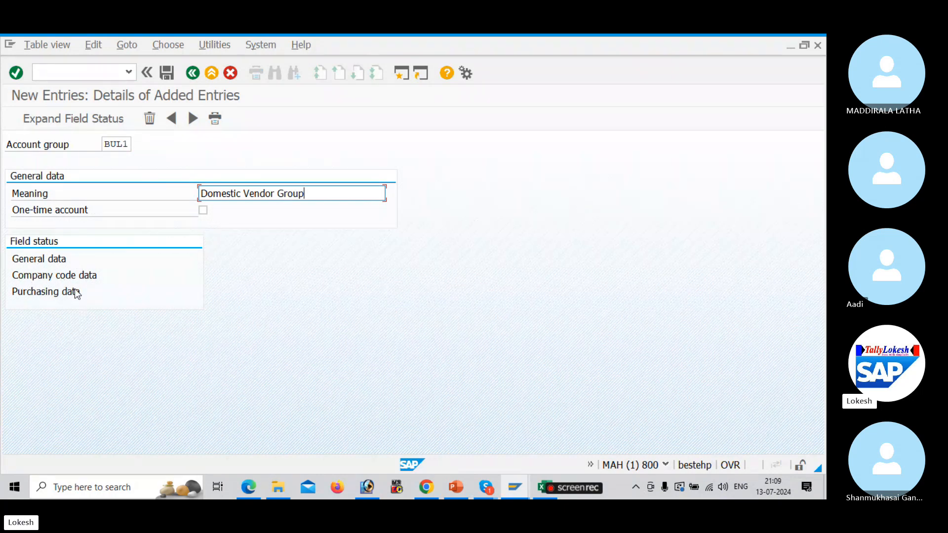
{"action": "double_click", "coordinate": [55, 259]}
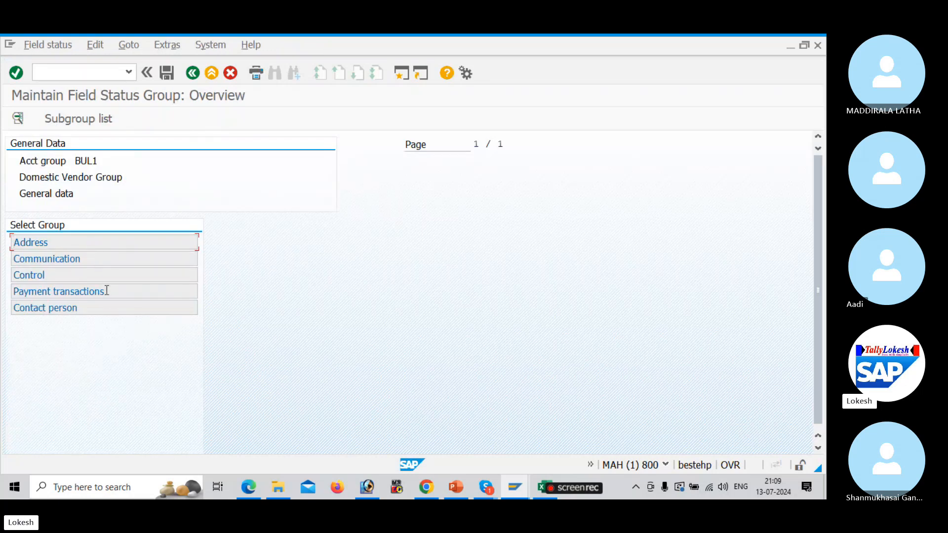
Review BUL1's Address, Contact person and Company code data field status groups
{"action": "double_click", "coordinate": [110, 247]}
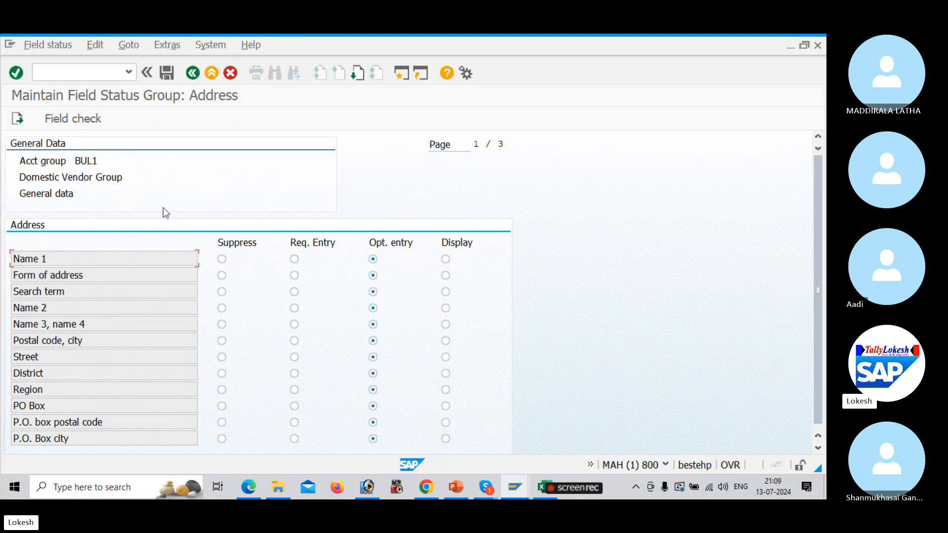
{"action": "left_click", "coordinate": [192, 73]}
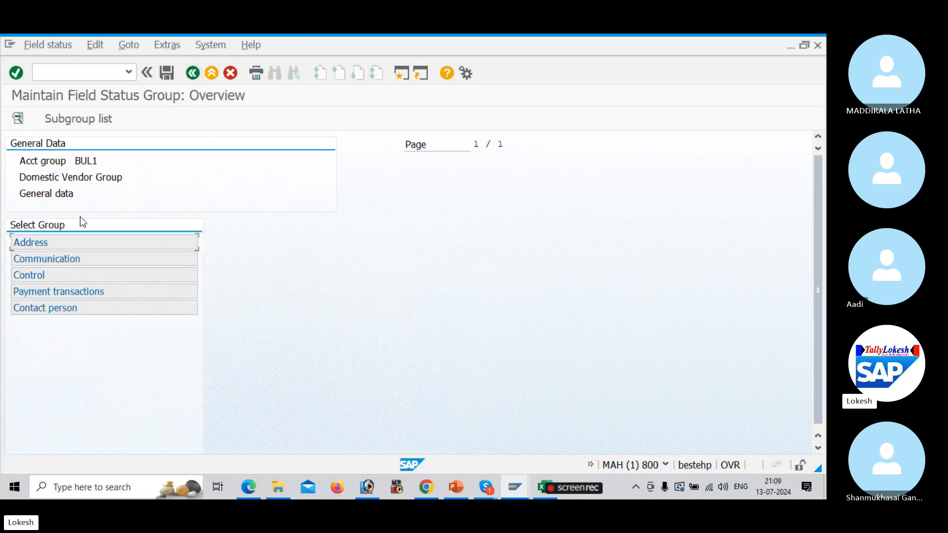
{"action": "double_click", "coordinate": [99, 307]}
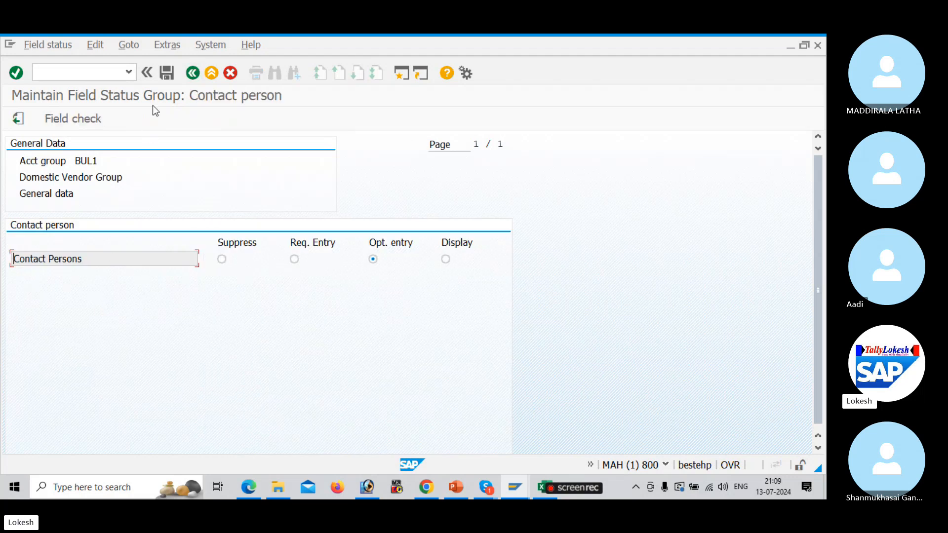
{"action": "left_click", "coordinate": [193, 72]}
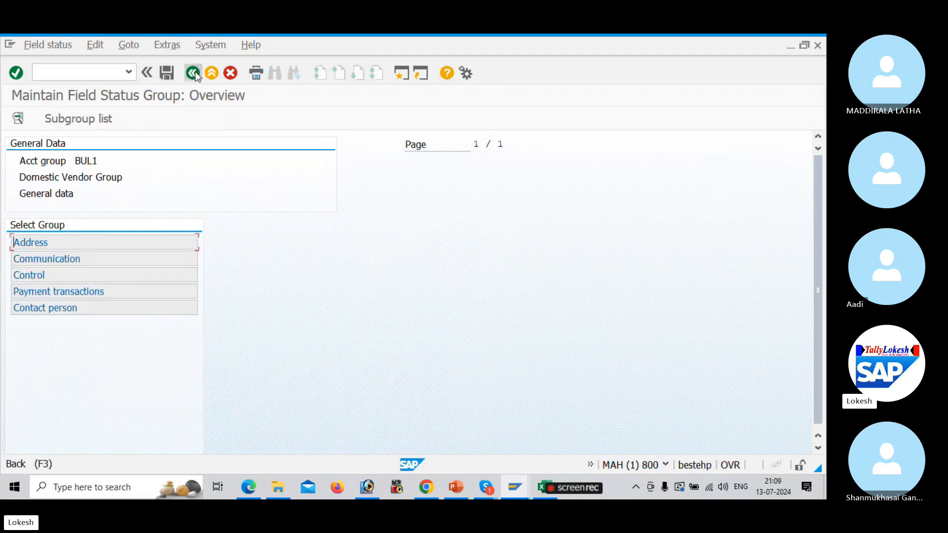
{"action": "left_click", "coordinate": [193, 73]}
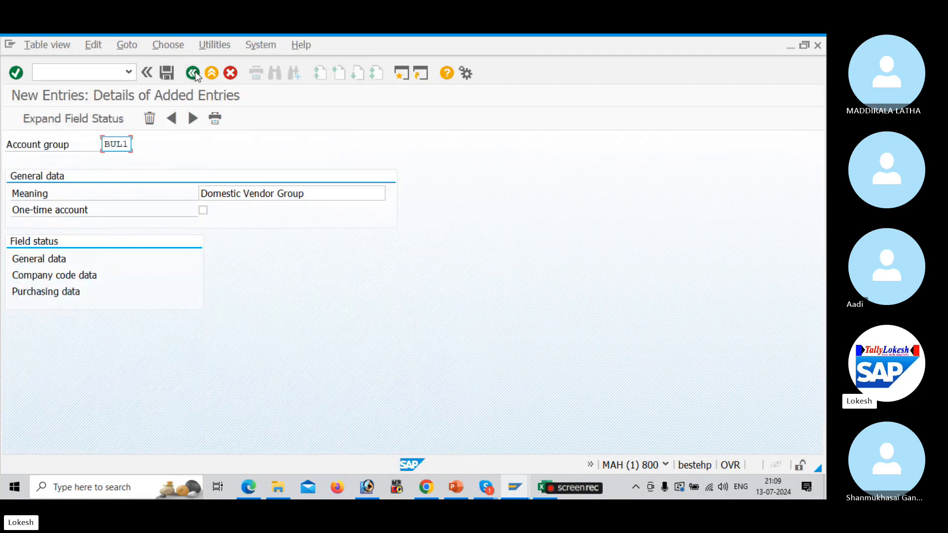
{"action": "double_click", "coordinate": [66, 275]}
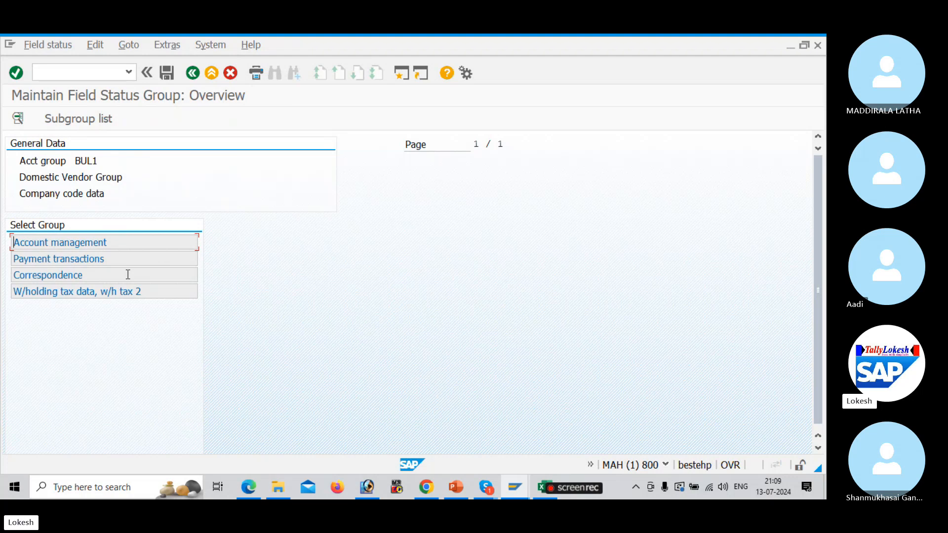
{"action": "left_click", "coordinate": [197, 72]}
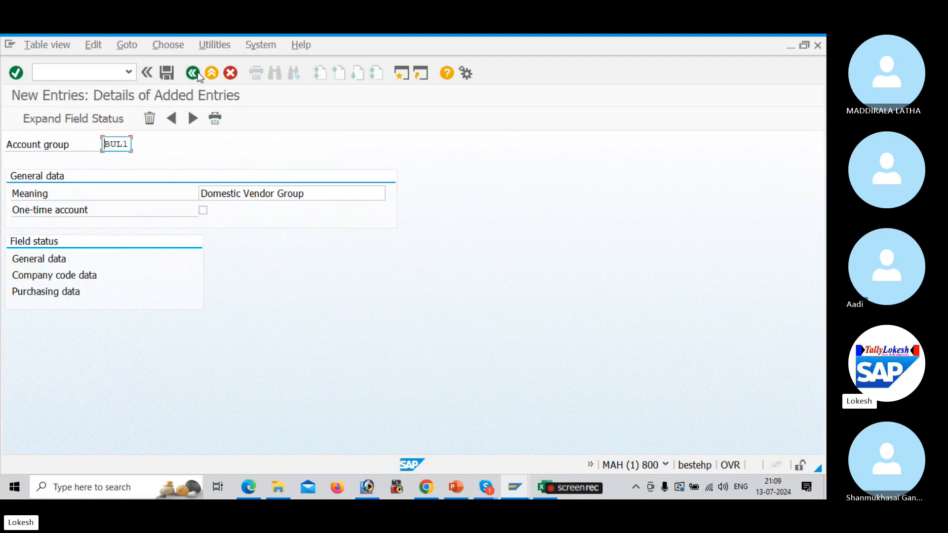
Save BUL1 under a new request 'ACCOUNTS PAYABLE CONFIGURATION FOR ROYAL'
{"action": "left_click", "coordinate": [168, 73]}
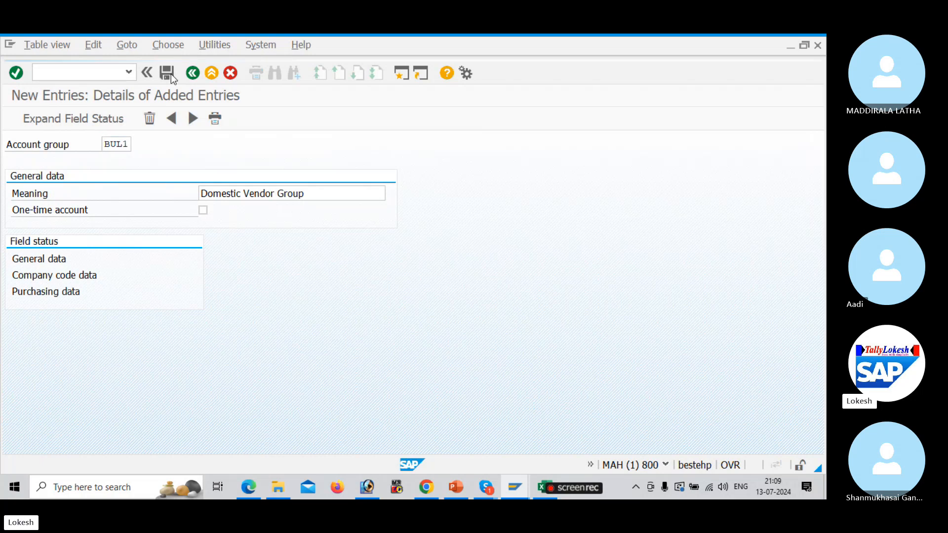
{"action": "left_click", "coordinate": [321, 273]}
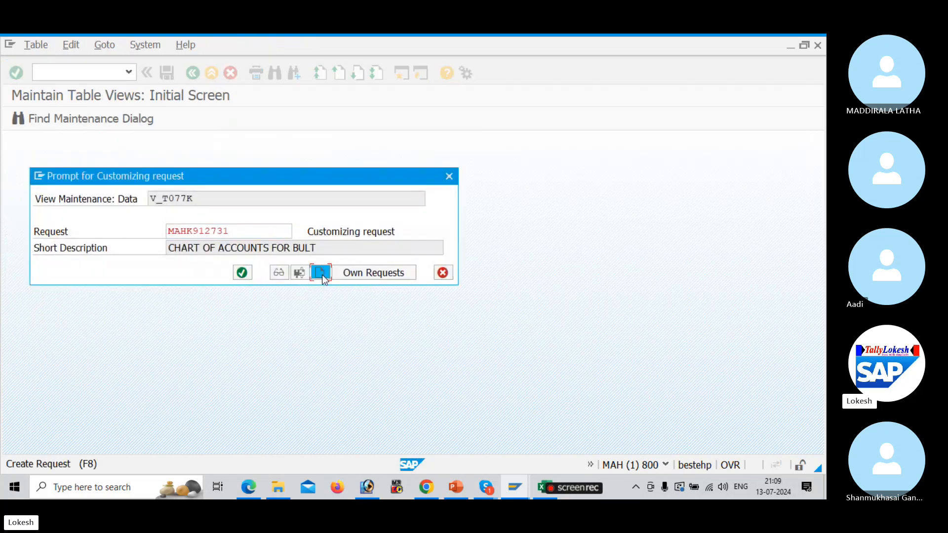
{"action": "type", "text": "ACC"}
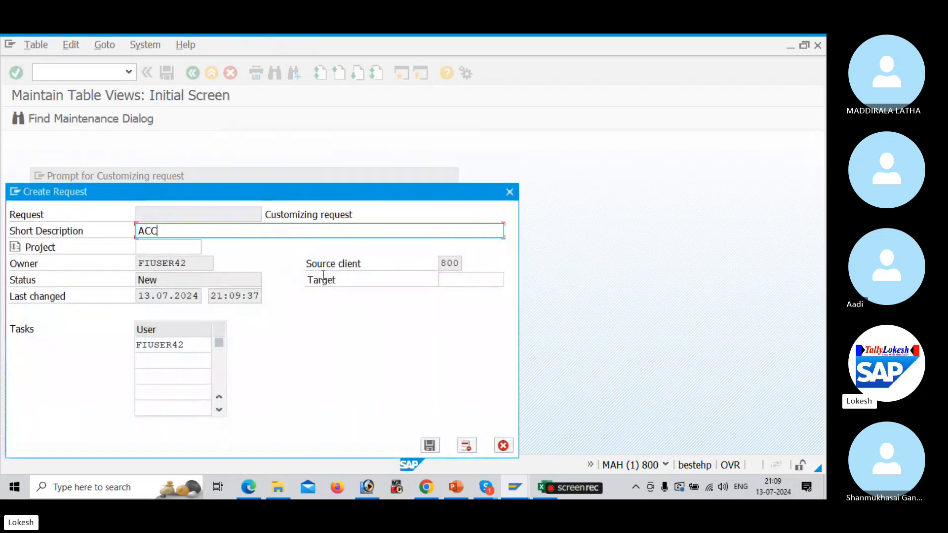
{"action": "type", "text": "OUNT"}
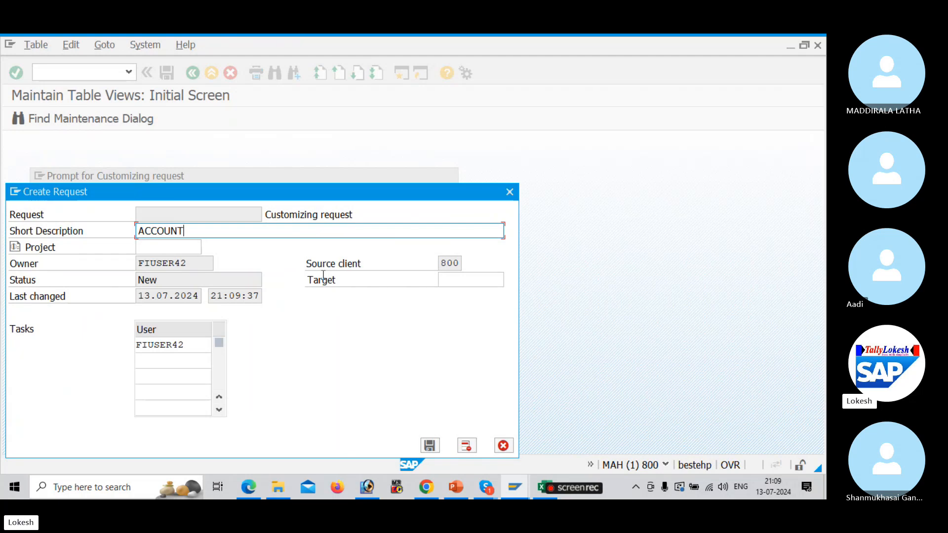
{"action": "type", "text": "S PAYABLE"}
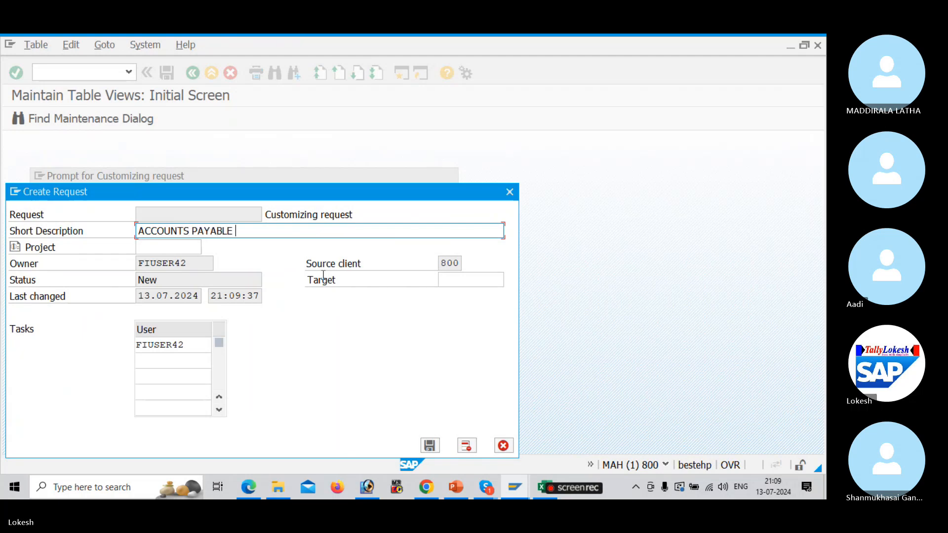
{"action": "type", "text": " CONFI"}
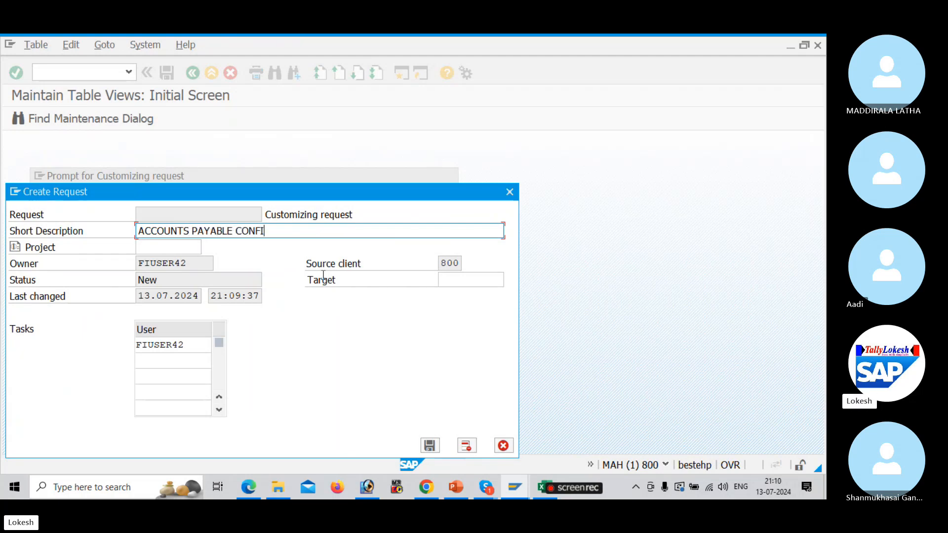
{"action": "type", "text": "GURATION FOR "}
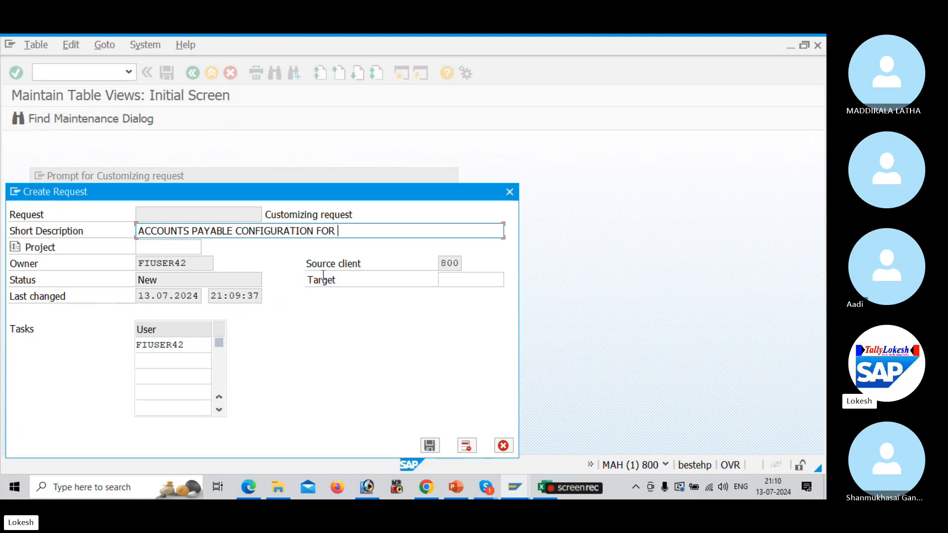
{"action": "type", "text": "ROYAL"}
{"action": "left_click", "coordinate": [430, 446]}
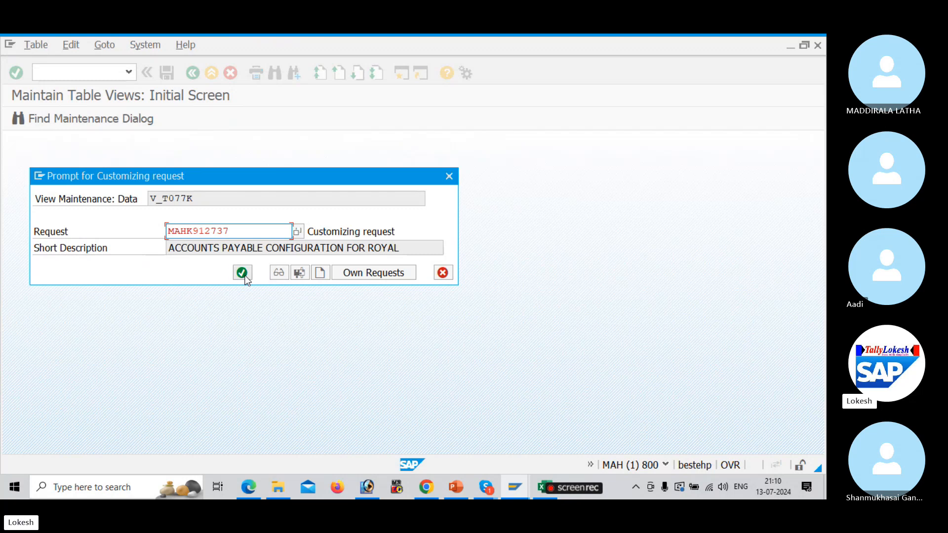
{"action": "left_click", "coordinate": [244, 275]}
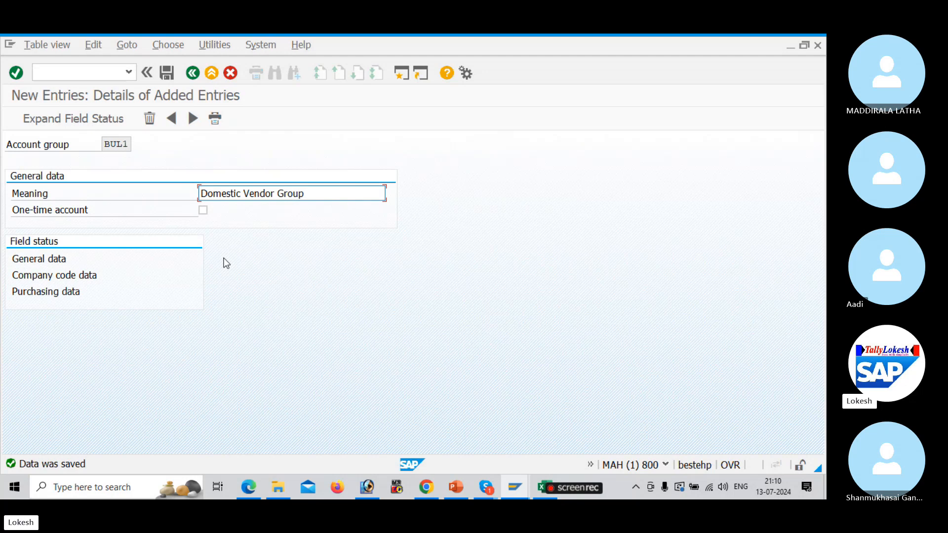
Enter BUL1 in Excel cell D4 beside Domestic Vendor Accounting Group
{"action": "key", "text": "alt+Tab"}
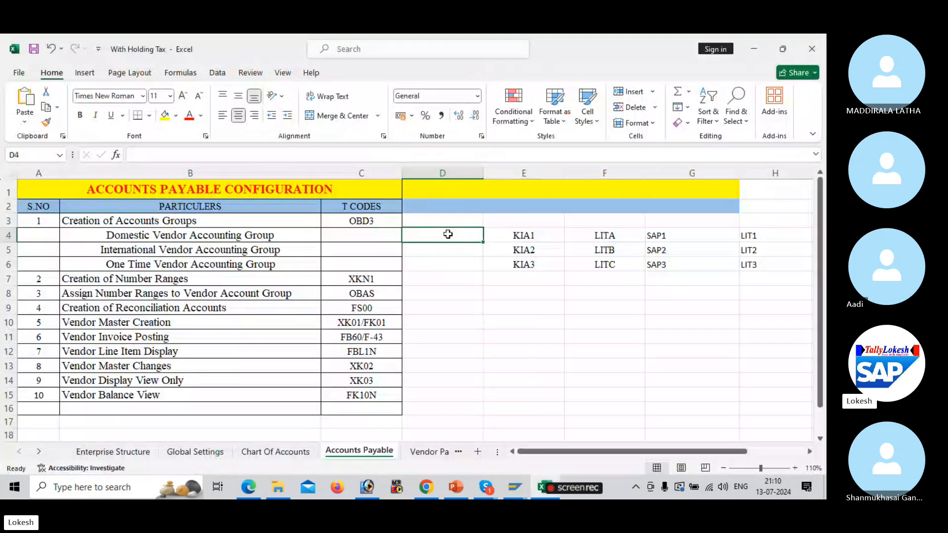
{"action": "type", "text": "BUL1"}
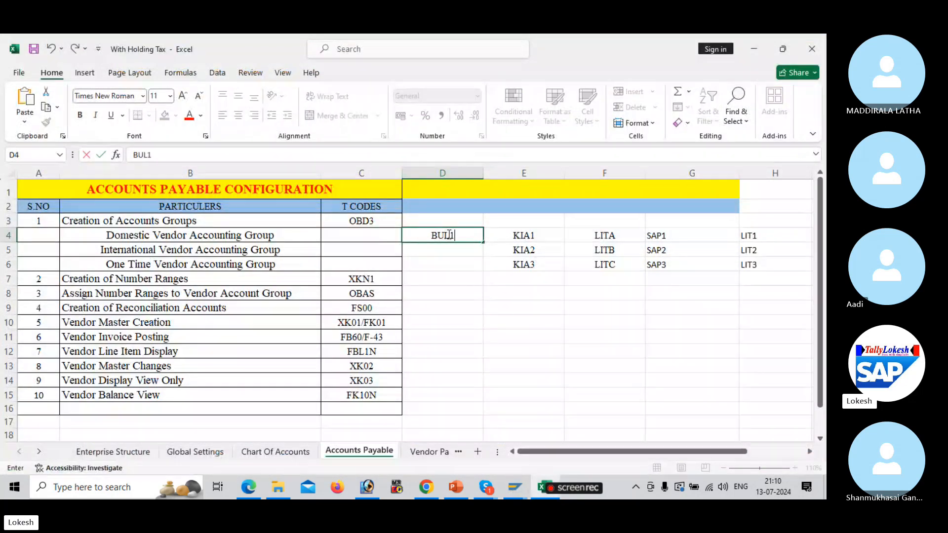
{"action": "left_click", "coordinate": [446, 249]}
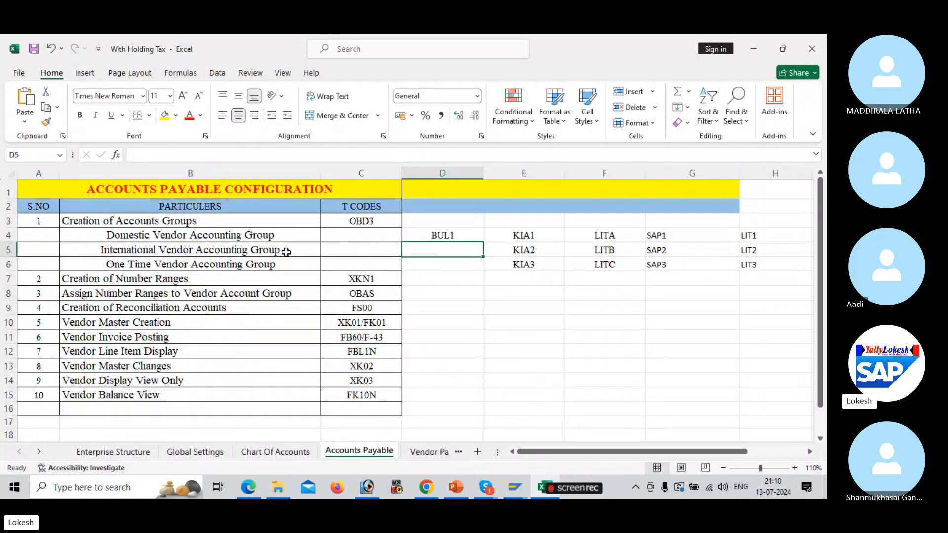
{"action": "key", "text": "alt+Tab"}
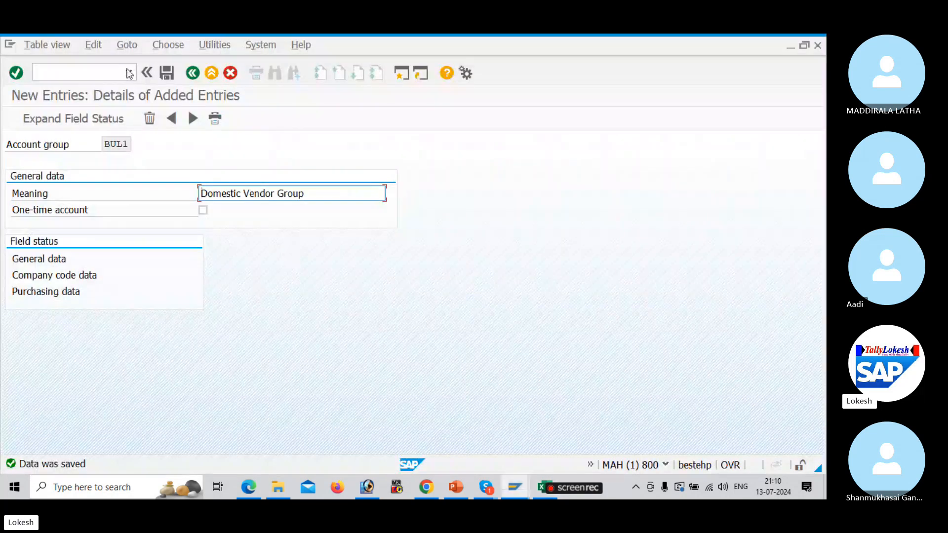
Add and save account group BUL2 with meaning 'International Vendor Account'
{"action": "left_click", "coordinate": [194, 118]}
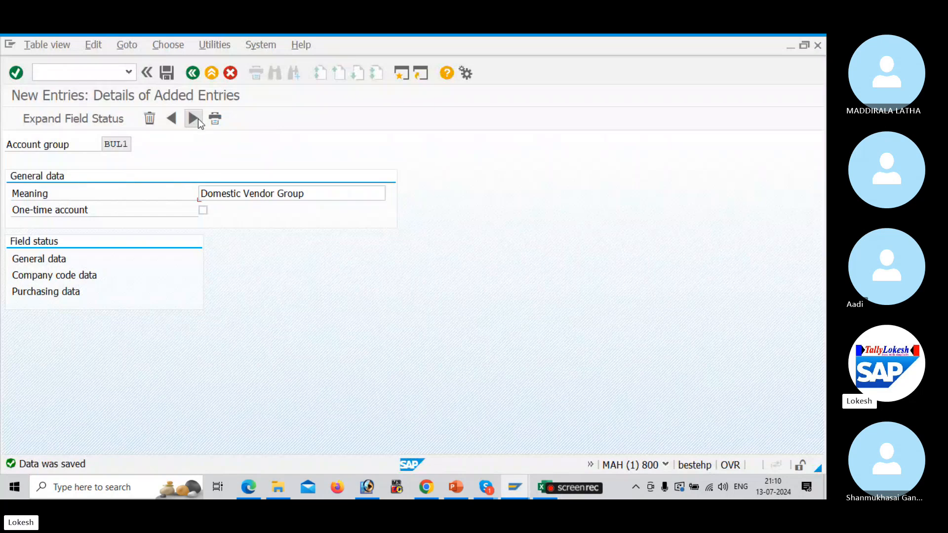
{"action": "type", "text": "BUL2"}
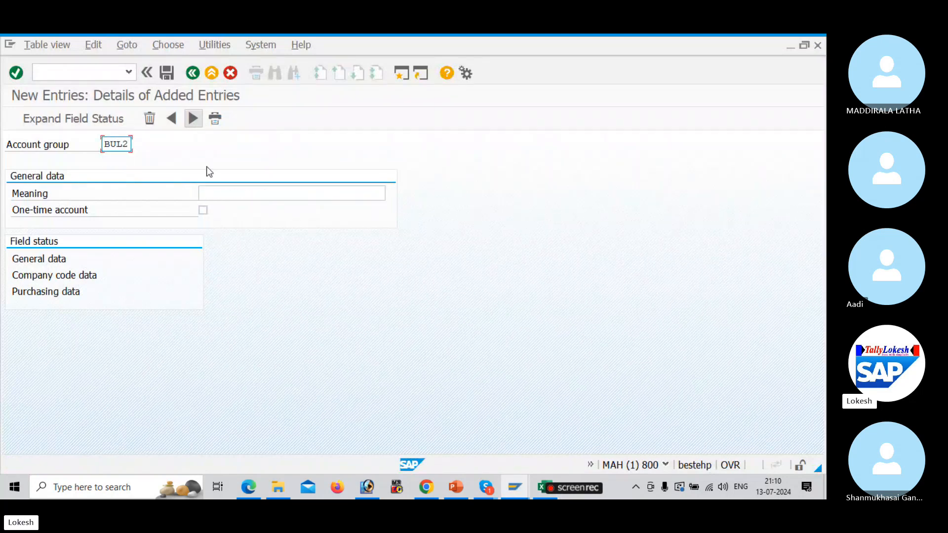
{"action": "left_click", "coordinate": [245, 194]}
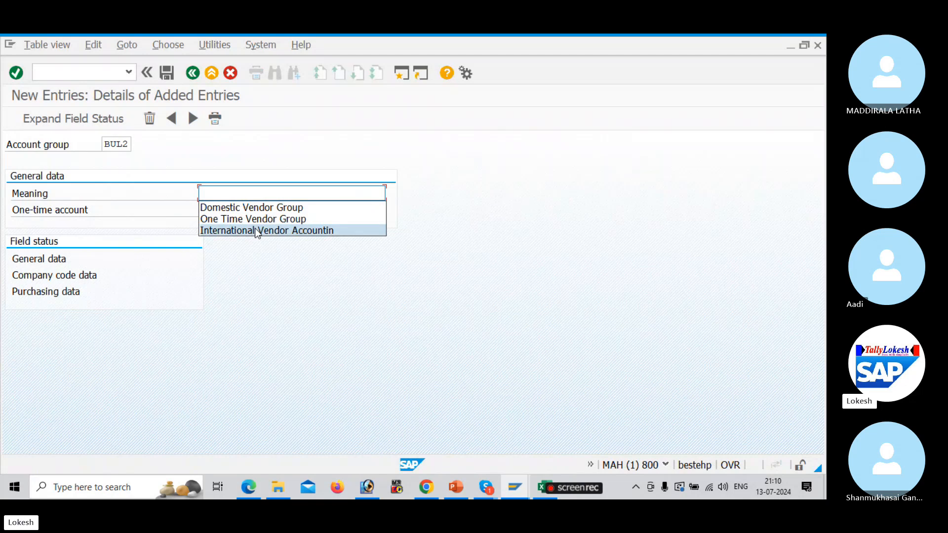
{"action": "left_click", "coordinate": [254, 229]}
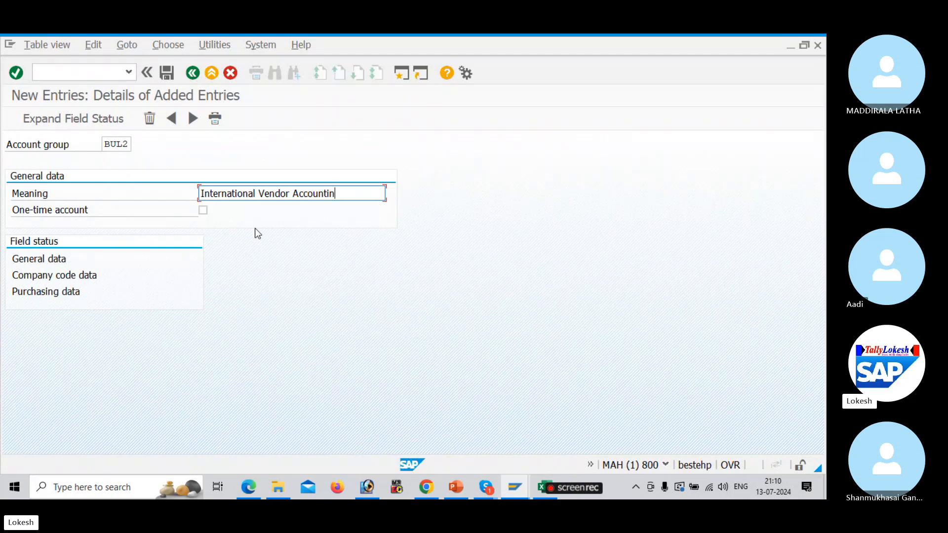
{"action": "key", "text": "BackSpace"}
{"action": "key", "text": "BackSpace"}
{"action": "key", "text": "BackSpace"}
{"action": "key", "text": "BackSpace"}
{"action": "key", "text": "BackSpace"}
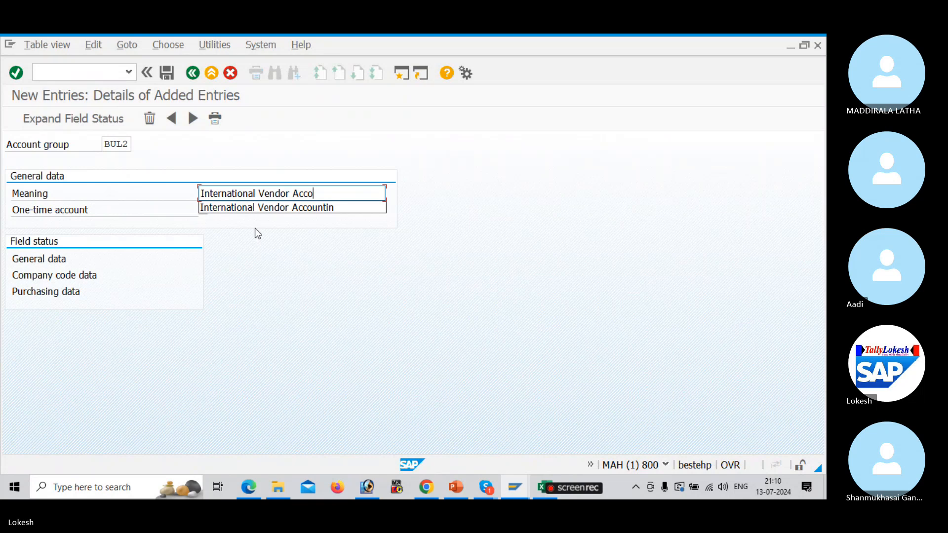
{"action": "type", "text": "UNT"}
{"action": "key", "text": "BackSpace"}
{"action": "key", "text": "BackSpace"}
{"action": "key", "text": "BackSpace"}
{"action": "type", "text": "unt"}
{"action": "left_click", "coordinate": [168, 74]}
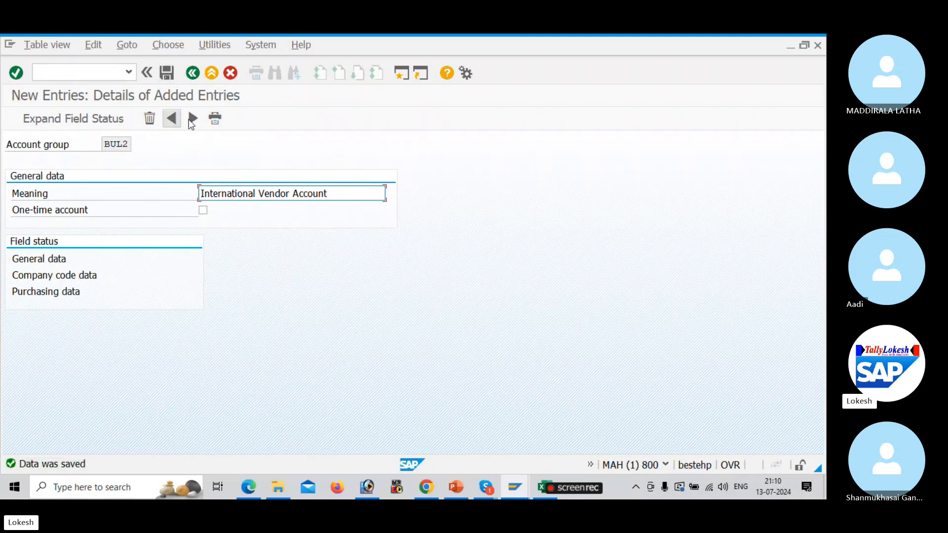
{"action": "left_click", "coordinate": [194, 121]}
Add and save BUL3 'One Time Vendor Group' flagged as a one-time account
{"action": "type", "text": "bul3"}
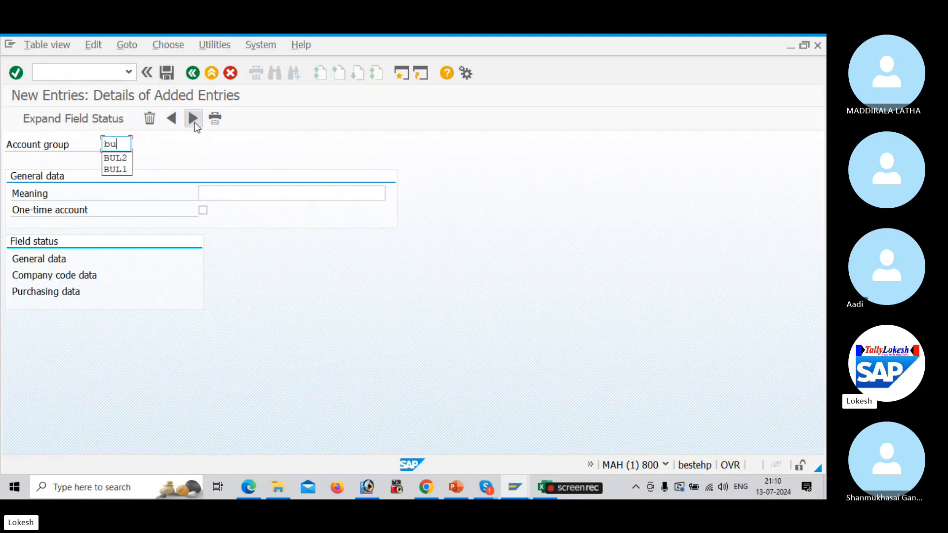
{"action": "key", "text": "BackSpace"}
{"action": "key", "text": "BackSpace"}
{"action": "key", "text": "BackSpace"}
{"action": "key", "text": "BackSpace"}
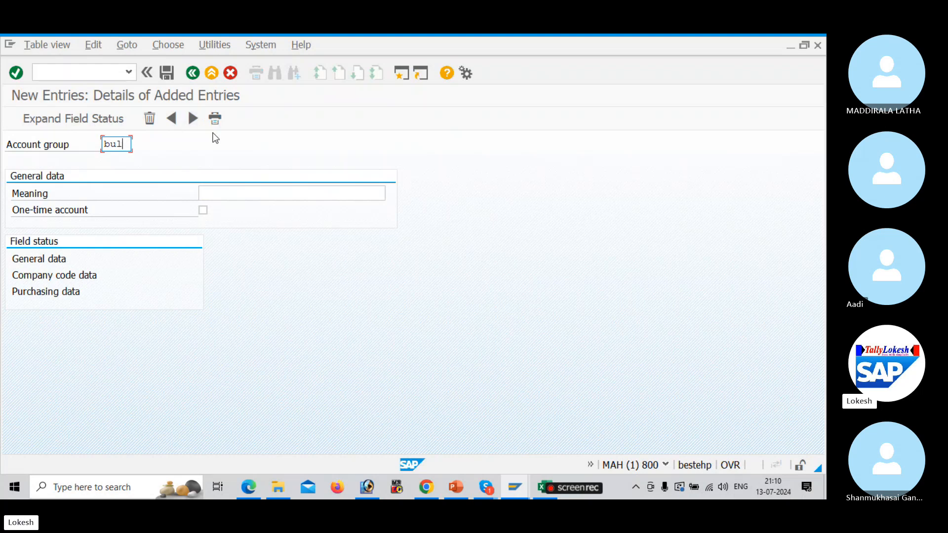
{"action": "type", "text": "BUL3"}
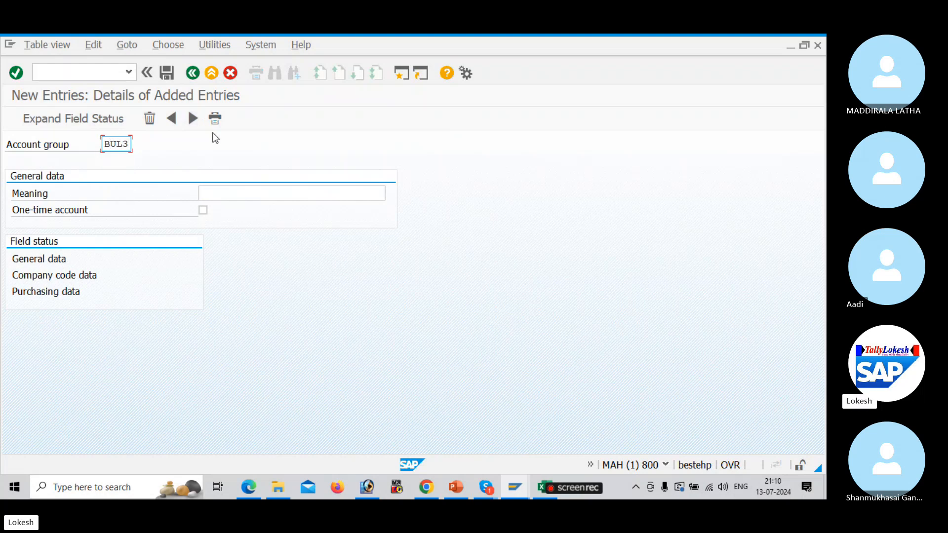
{"action": "left_click", "coordinate": [248, 194]}
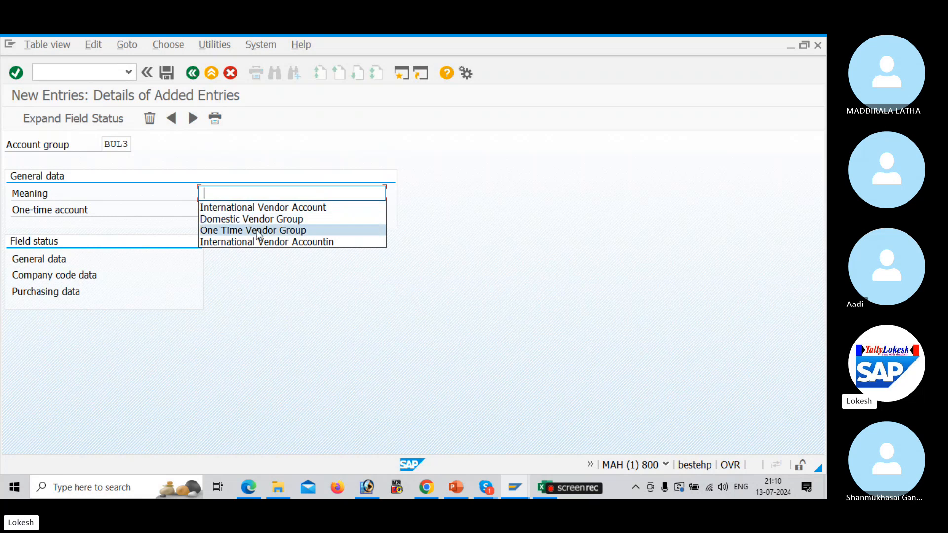
{"action": "left_click", "coordinate": [256, 230]}
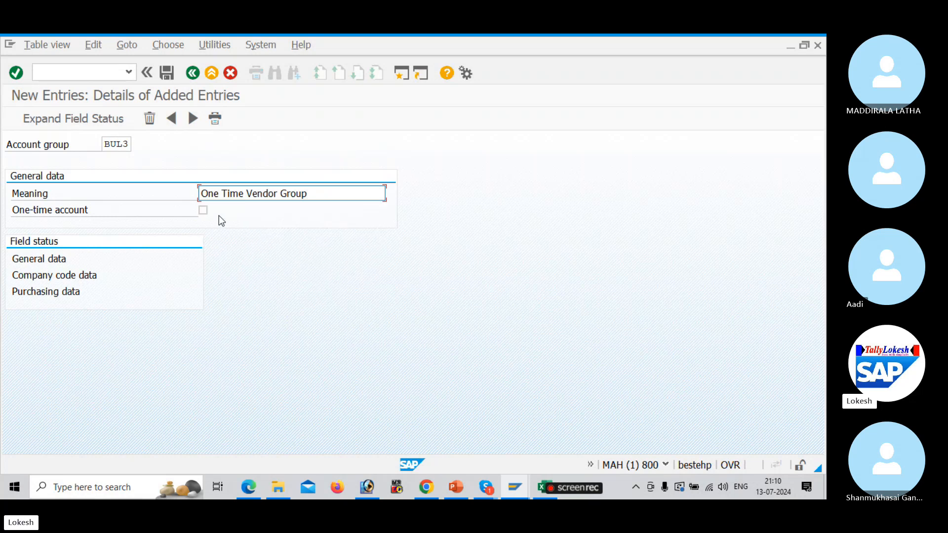
{"action": "left_click", "coordinate": [206, 210]}
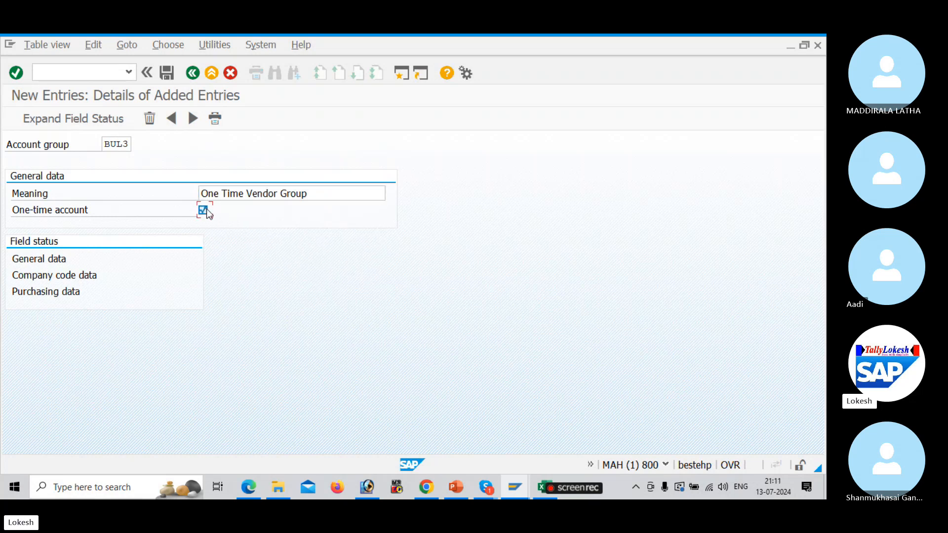
{"action": "left_click", "coordinate": [167, 74]}
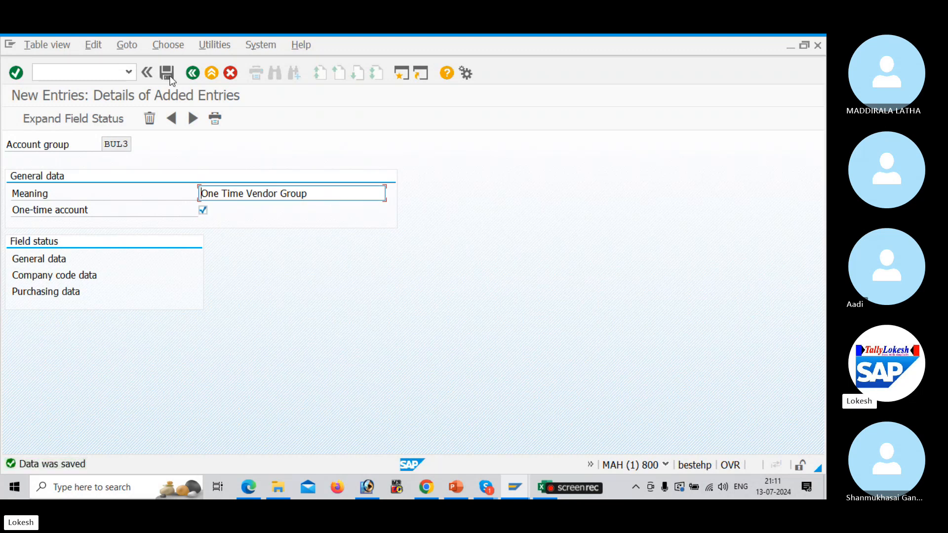
{"action": "key", "text": "alt+Tab"}
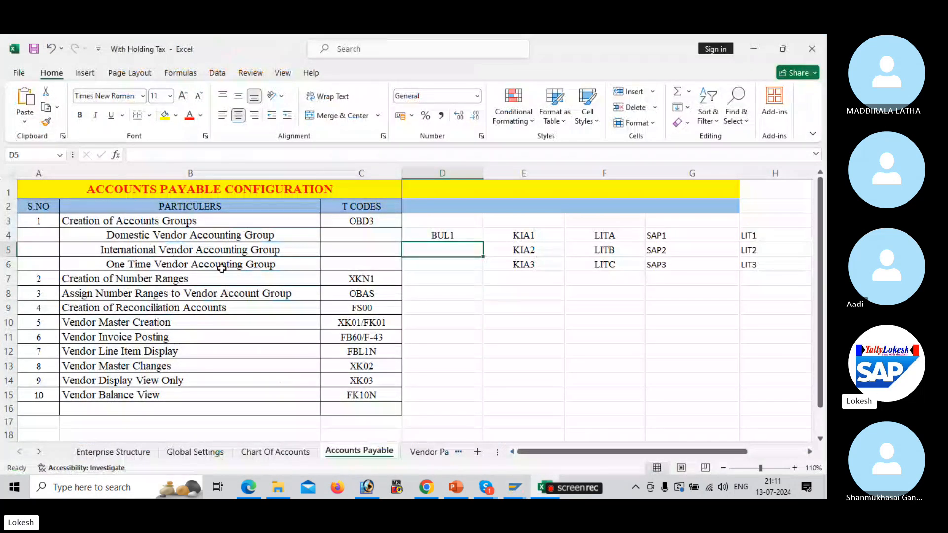
Look up XKN1 in Excel, then run /NXKN1 to open the vendor number range intervals
{"action": "left_click", "coordinate": [365, 278]}
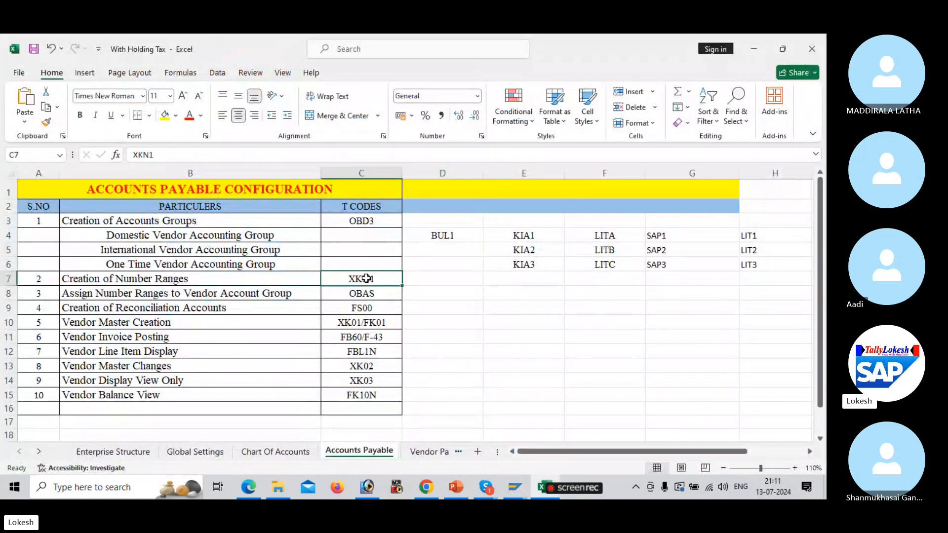
{"action": "key", "text": "alt+Tab"}
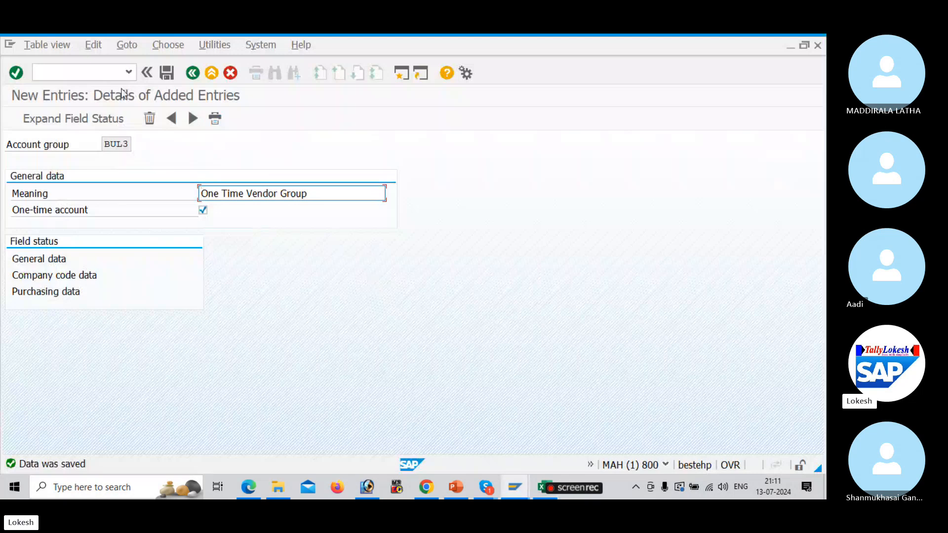
{"action": "left_click", "coordinate": [98, 74]}
{"action": "type", "text": "/N"}
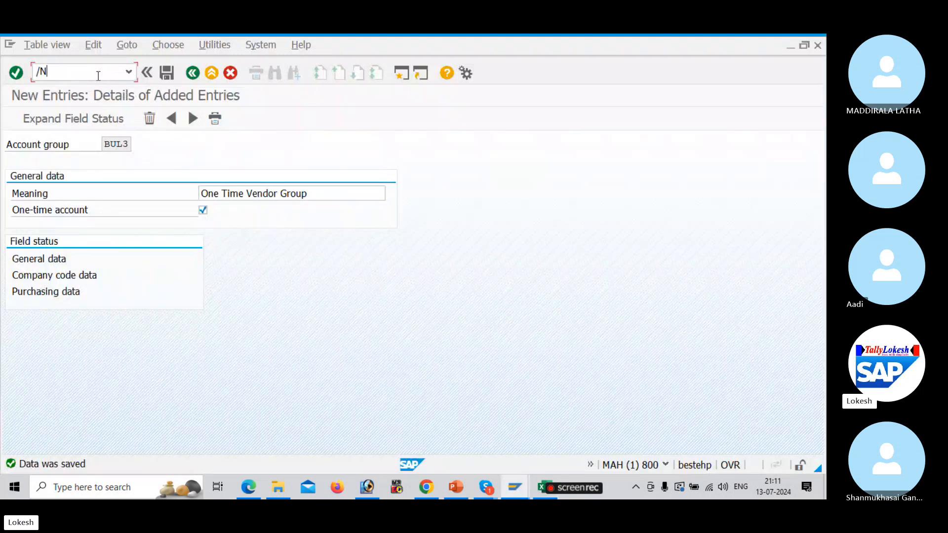
{"action": "type", "text": "XKN1"}
{"action": "key", "text": "Return"}
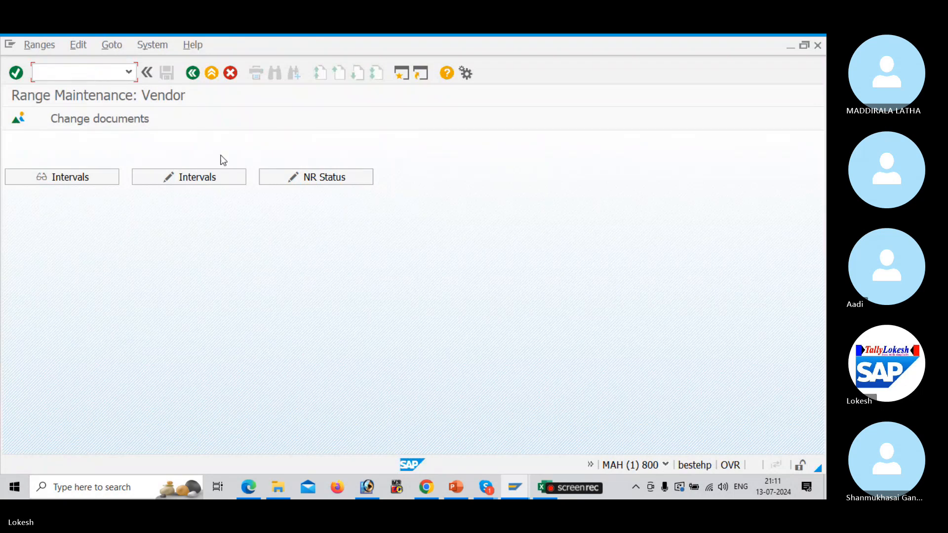
{"action": "left_click", "coordinate": [227, 178]}
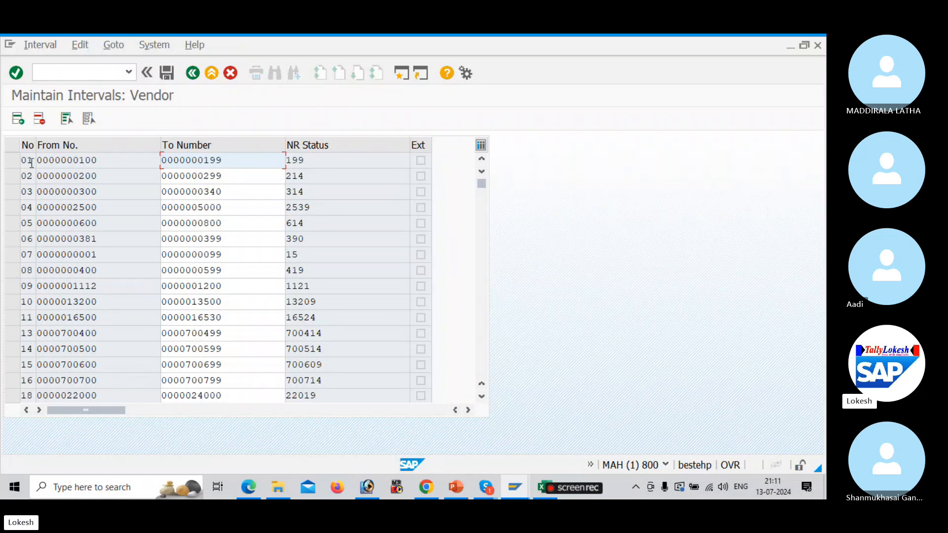
{"action": "left_click", "coordinate": [98, 161]}
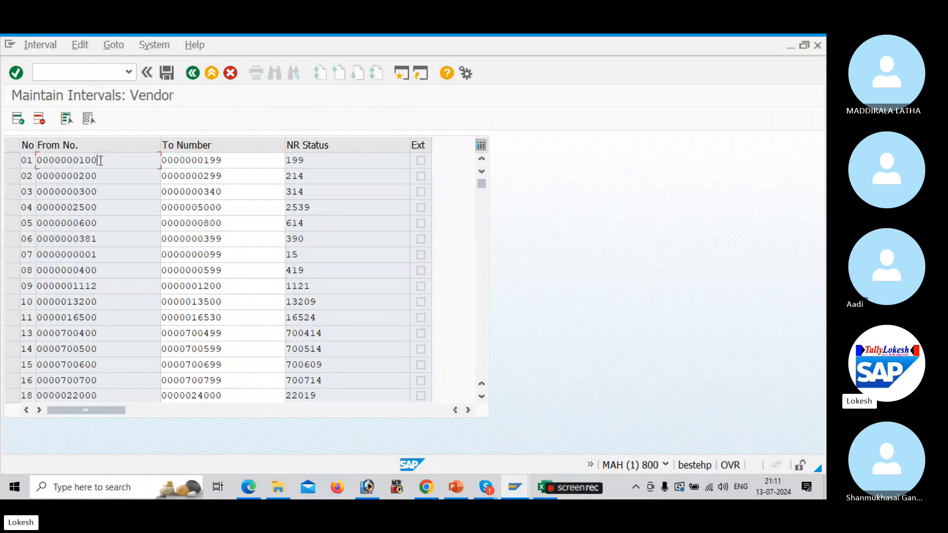
{"action": "left_click", "coordinate": [222, 159]}
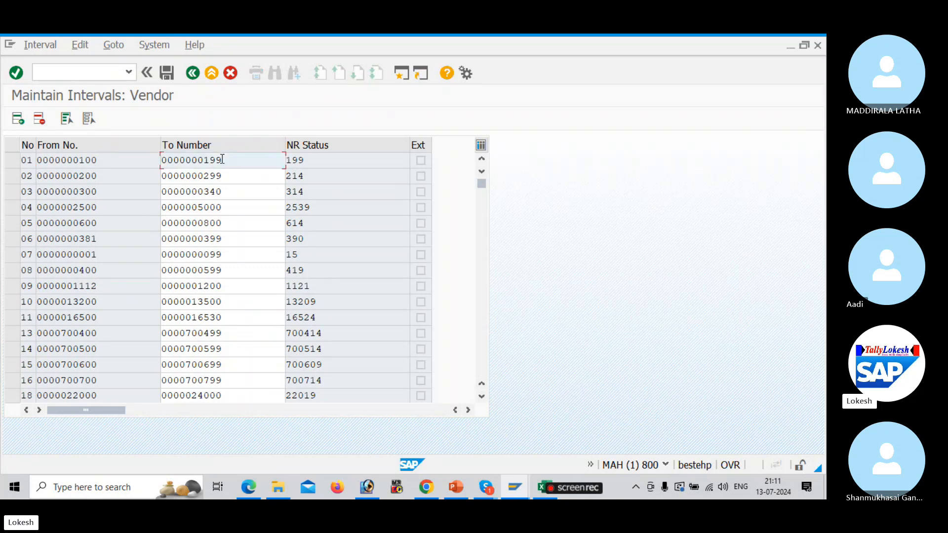
{"action": "left_click", "coordinate": [119, 173]}
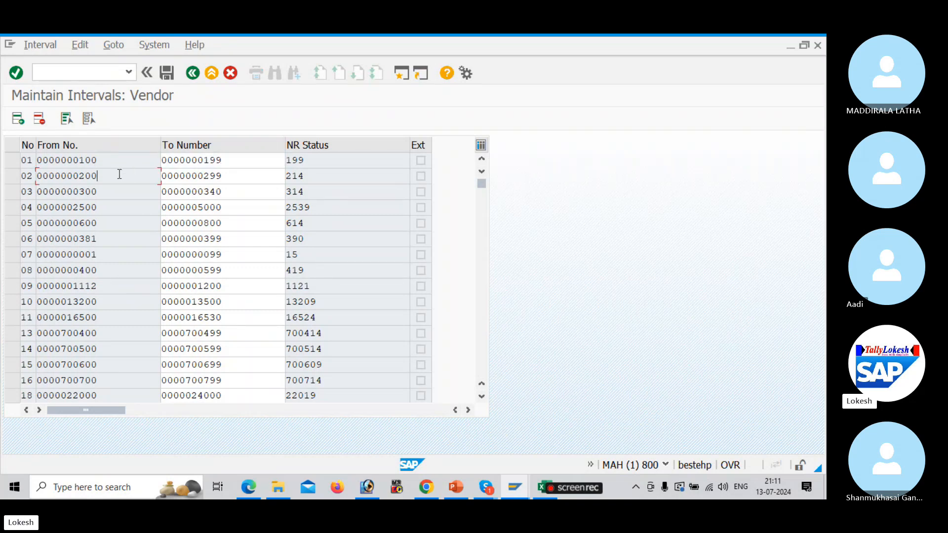
{"action": "left_click", "coordinate": [230, 176]}
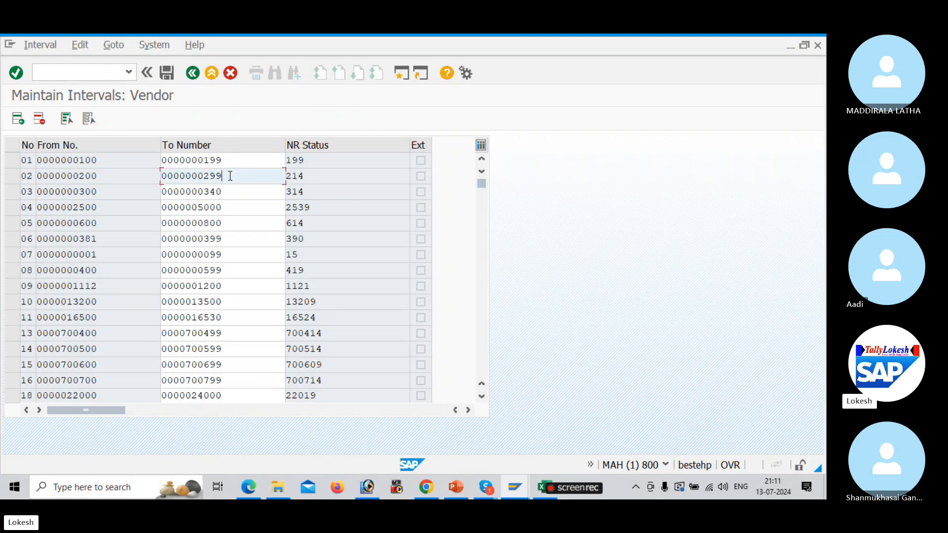
{"action": "left_click", "coordinate": [312, 177]}
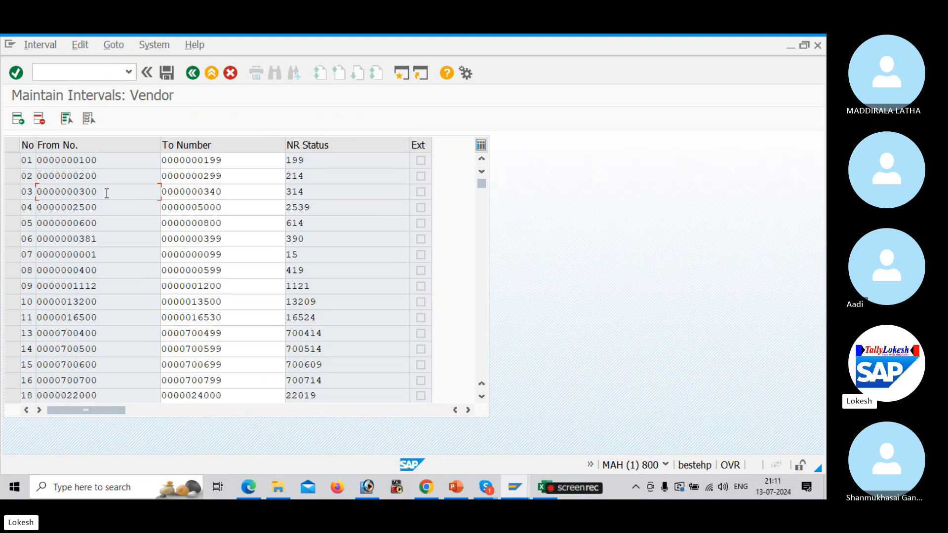
{"action": "left_click", "coordinate": [226, 192]}
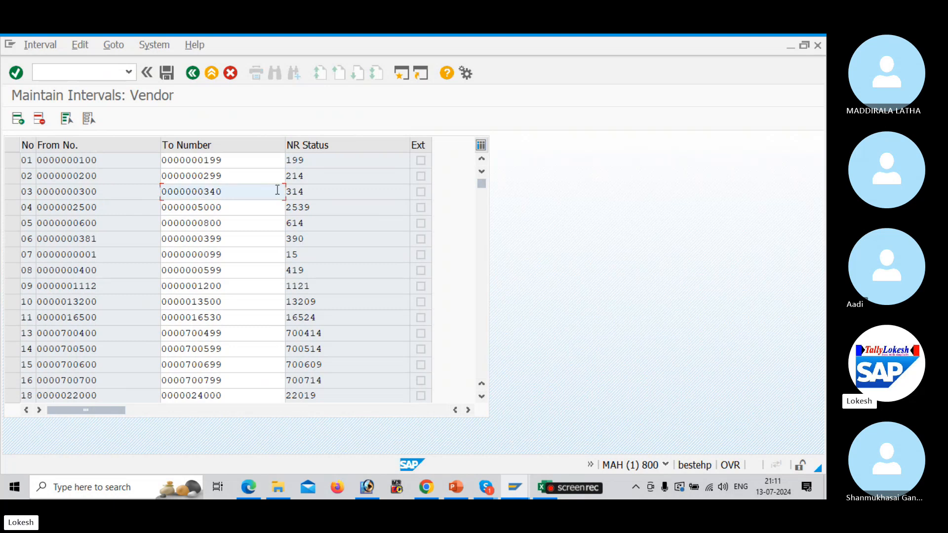
{"action": "left_click", "coordinate": [313, 192]}
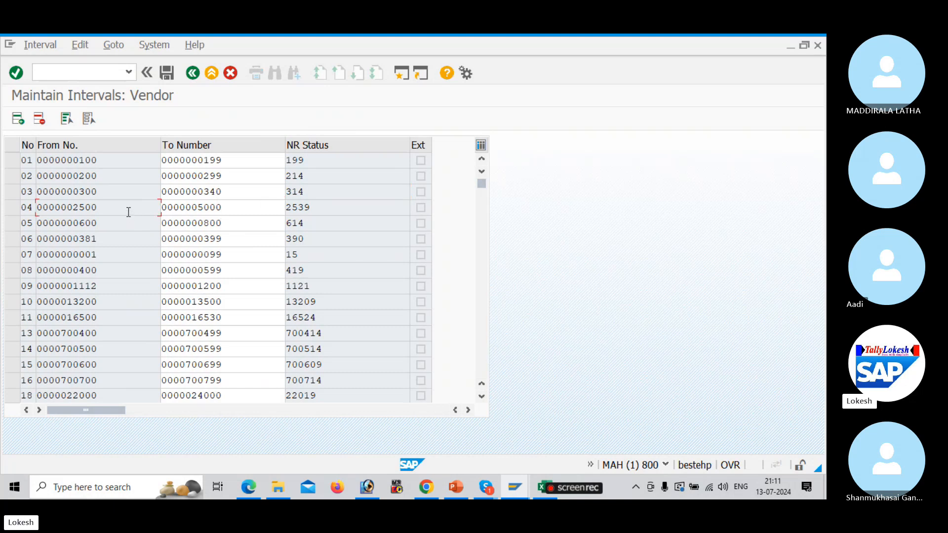
{"action": "left_click", "coordinate": [227, 211]}
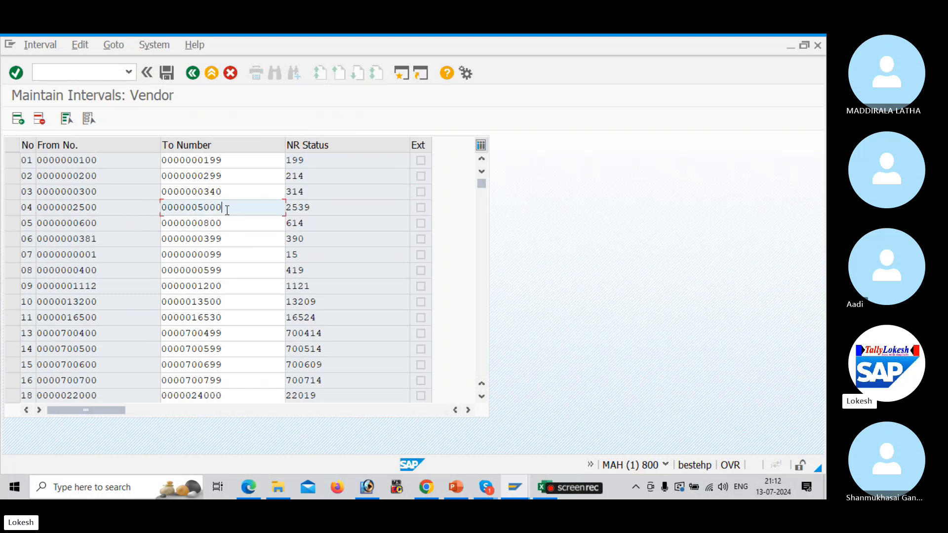
{"action": "left_click", "coordinate": [325, 209]}
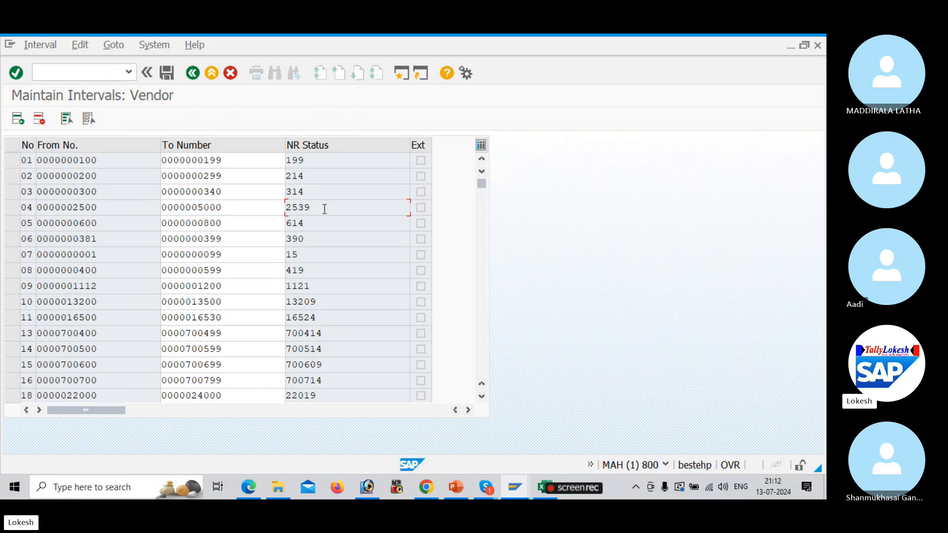
{"action": "left_click", "coordinate": [129, 225]}
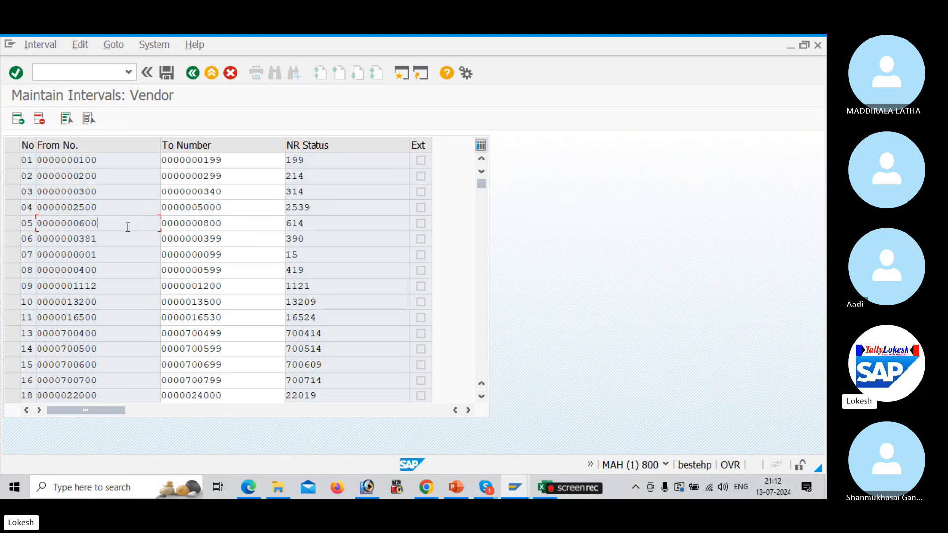
{"action": "left_click", "coordinate": [230, 224]}
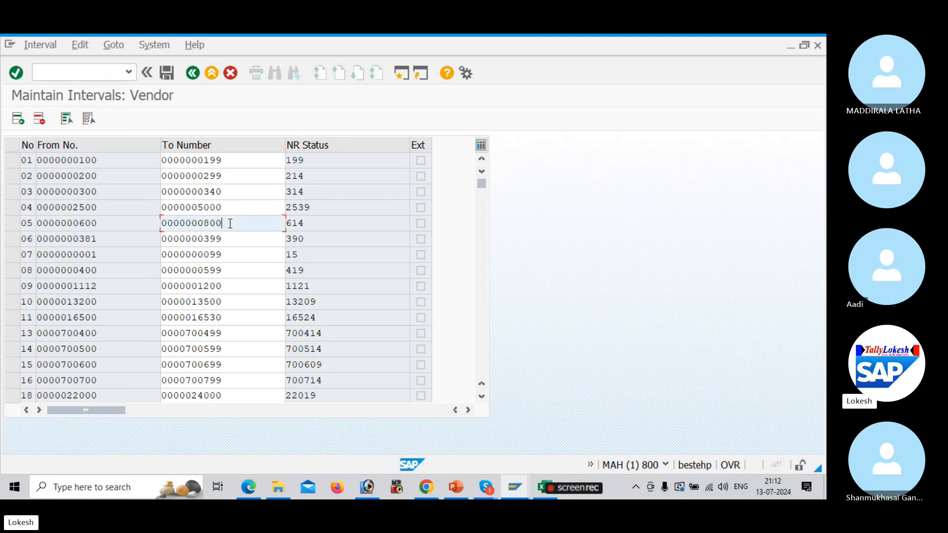
{"action": "left_click", "coordinate": [309, 226]}
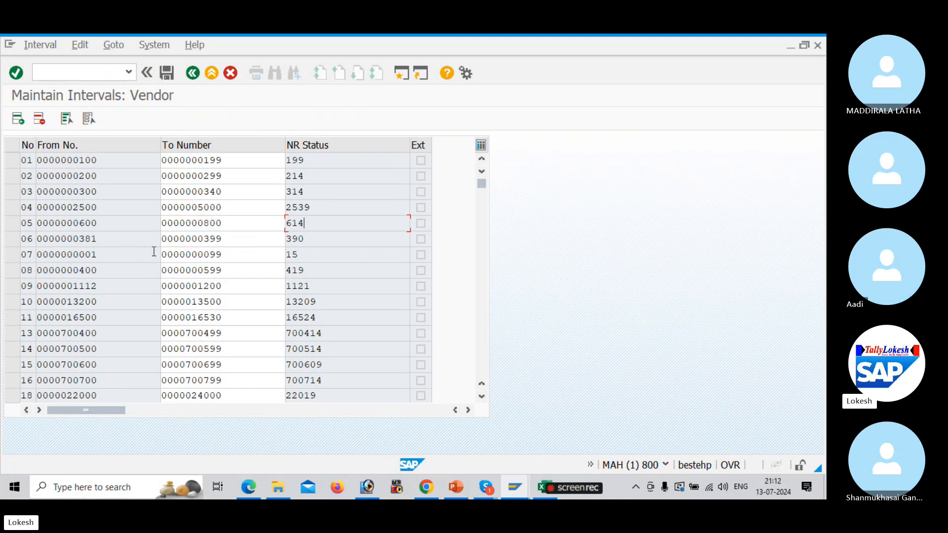
{"action": "left_click", "coordinate": [317, 239]}
{"action": "left_click", "coordinate": [137, 258]}
{"action": "left_click", "coordinate": [230, 256]}
{"action": "left_click", "coordinate": [307, 257]}
{"action": "left_click", "coordinate": [124, 272]}
{"action": "key", "text": "Tab"}
{"action": "key", "text": "Tab"}
{"action": "left_click", "coordinate": [240, 309]}
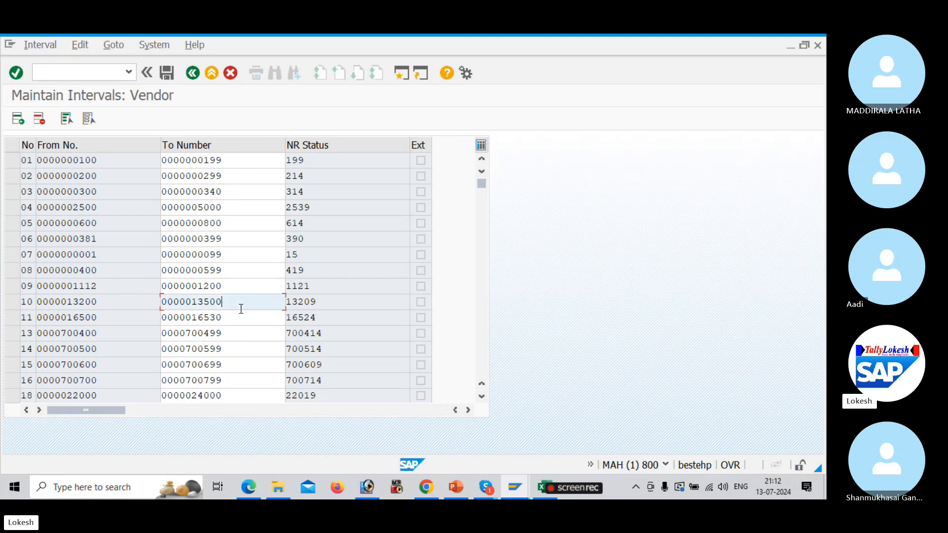
{"action": "left_click", "coordinate": [320, 309]}
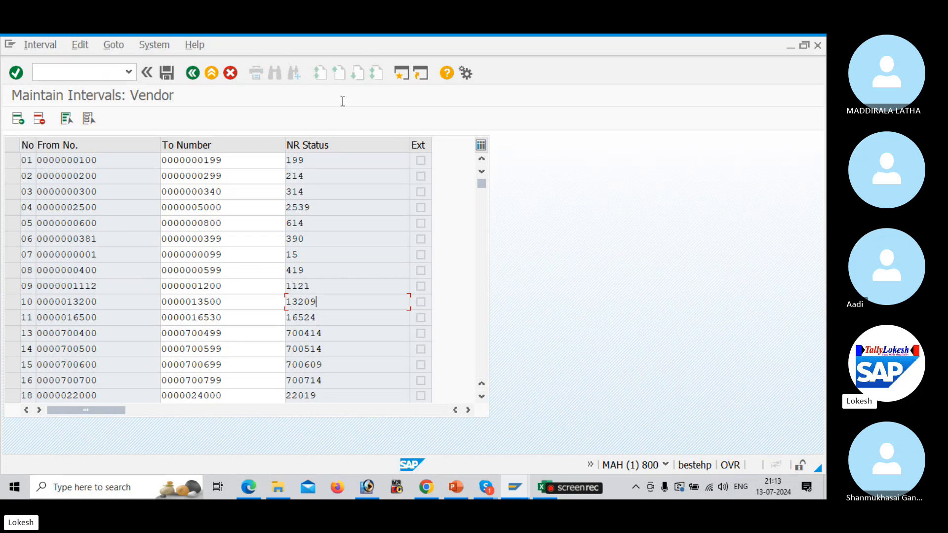
In a new SAP session, run OBAS to show the vendor account group to number range assignments
{"action": "left_click", "coordinate": [401, 74]}
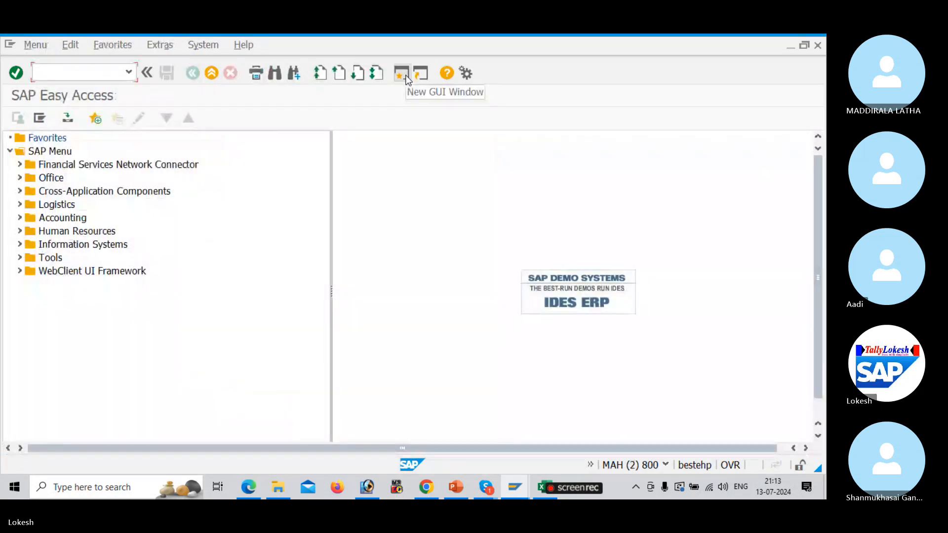
{"action": "key", "text": "alt+Tab"}
{"action": "key", "text": "alt+Tab"}
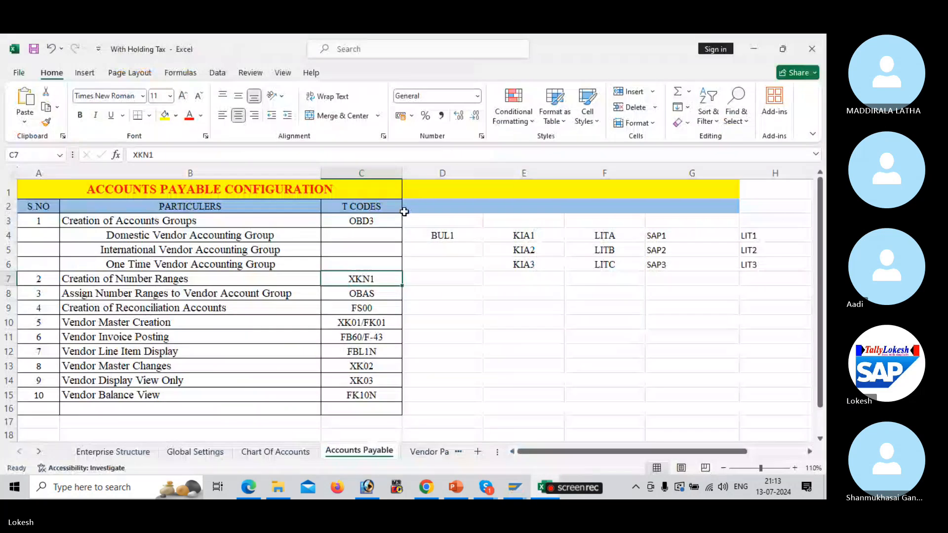
{"action": "left_click", "coordinate": [236, 293]}
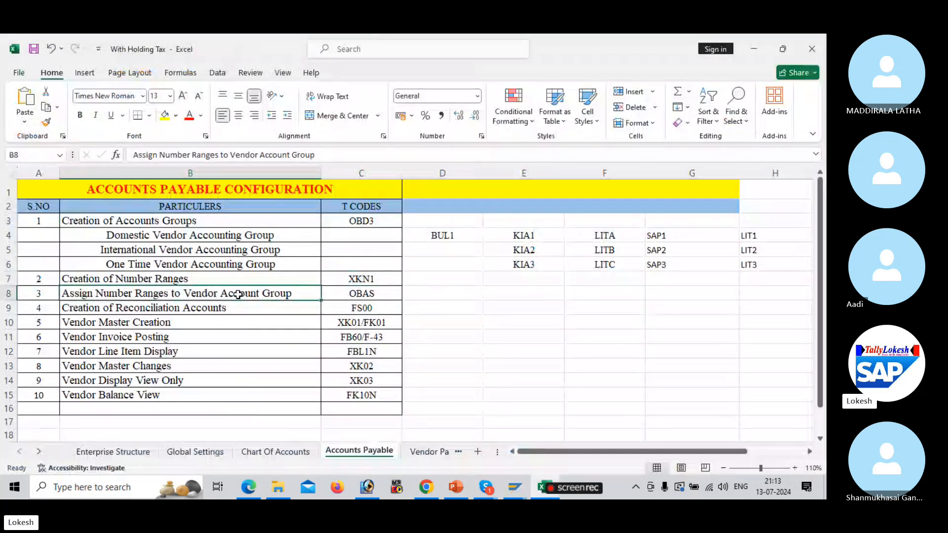
{"action": "left_click", "coordinate": [428, 292]}
{"action": "key", "text": "alt+Tab"}
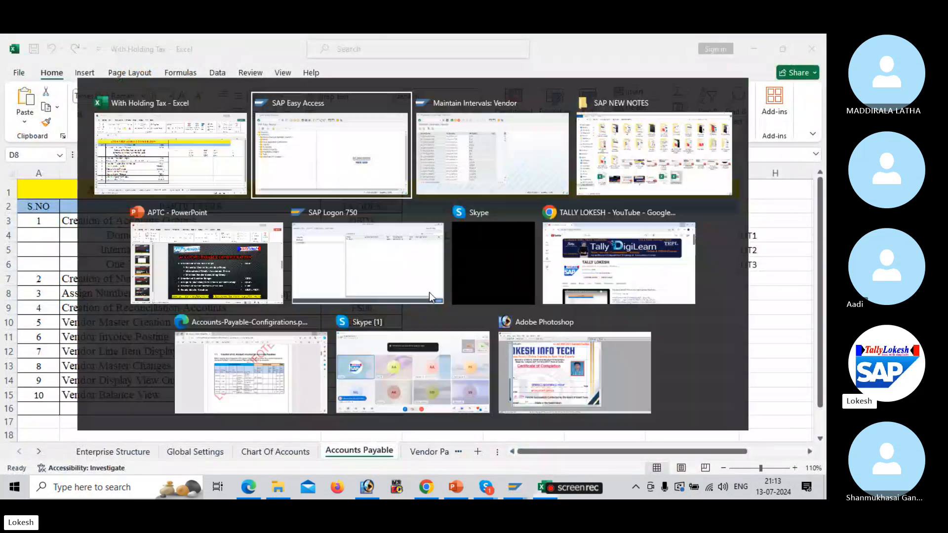
{"action": "type", "text": "OBAS"}
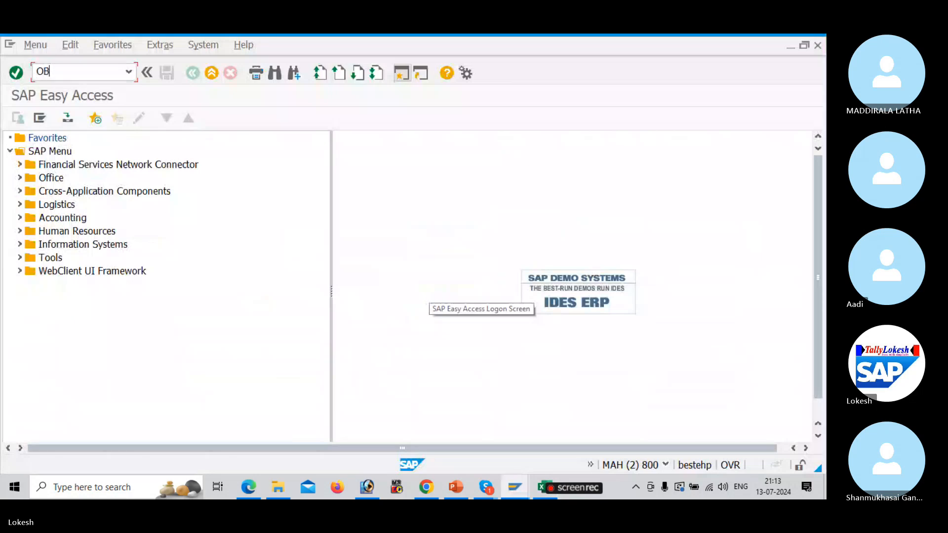
{"action": "key", "text": "Return"}
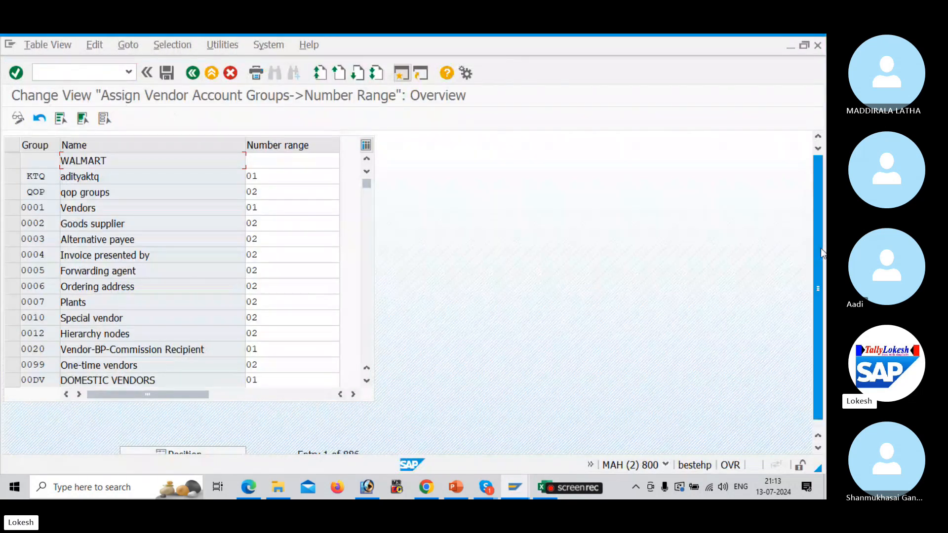
Position the assignment list on account group BUL1 and select its Number range cell
{"action": "scroll", "coordinate": [821, 247], "scroll_direction": "down", "scroll_amount": 1}
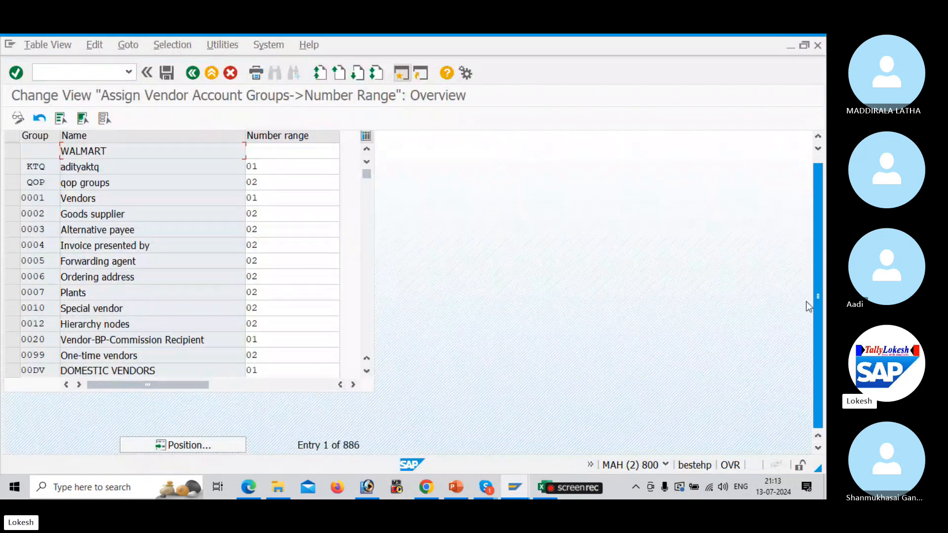
{"action": "left_click", "coordinate": [205, 447]}
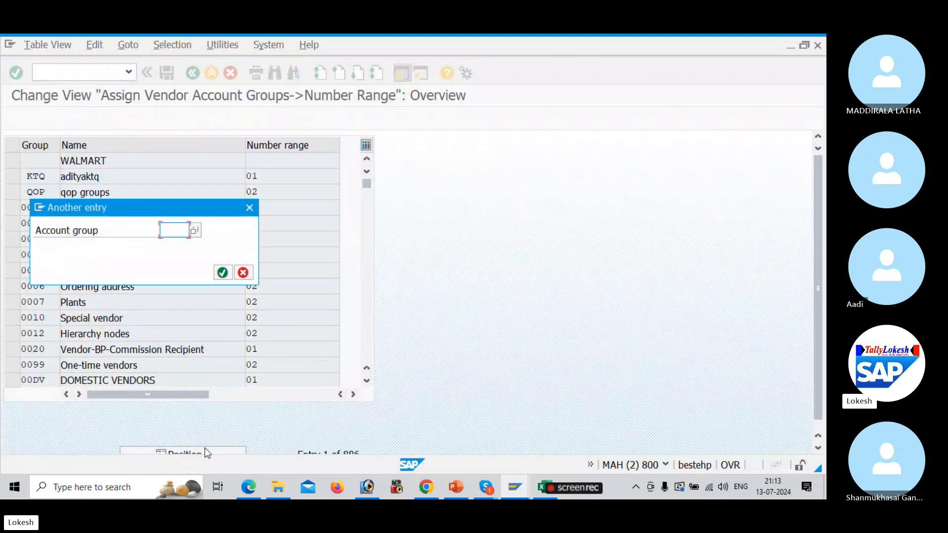
{"action": "type", "text": "BUL1"}
{"action": "key", "text": "Return"}
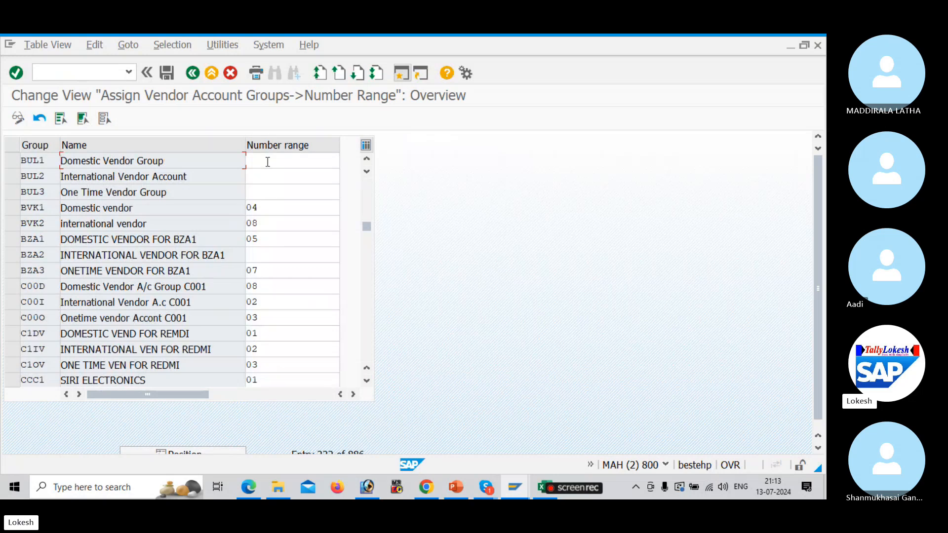
{"action": "left_click", "coordinate": [268, 162]}
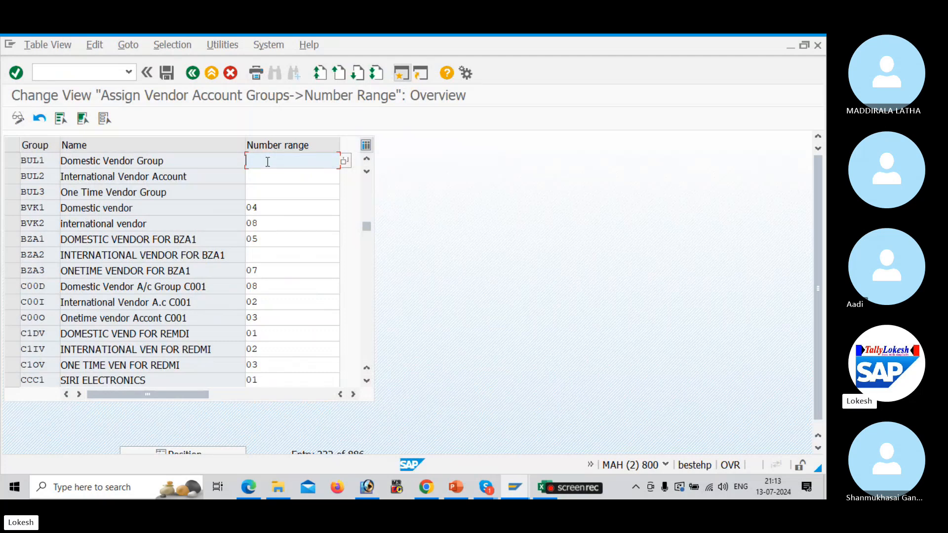
{"action": "key", "text": "alt+Tab"}
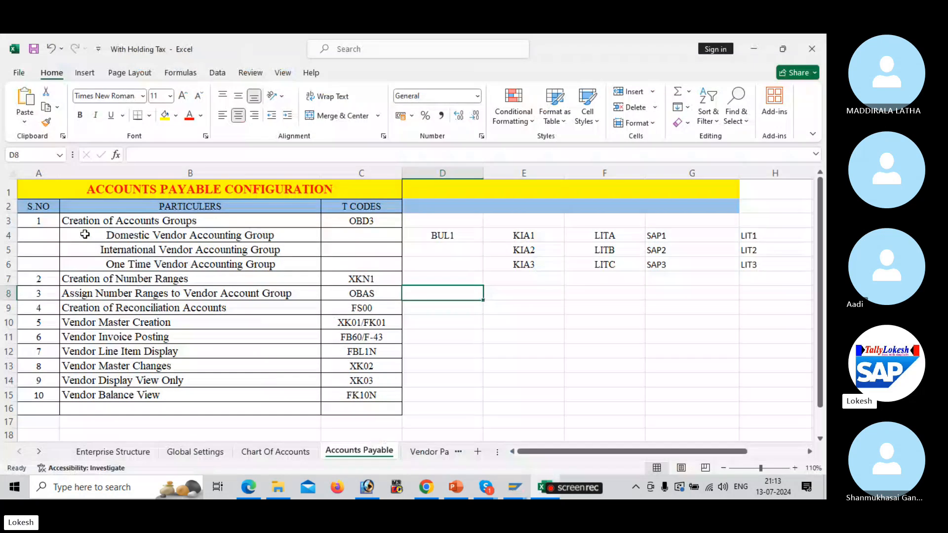
Enter number ranges 10, 11 and 13 for BUL1, BUL2 and BUL3 and save
{"action": "key", "text": "alt+Tab"}
{"action": "key", "text": "alt+Tab"}
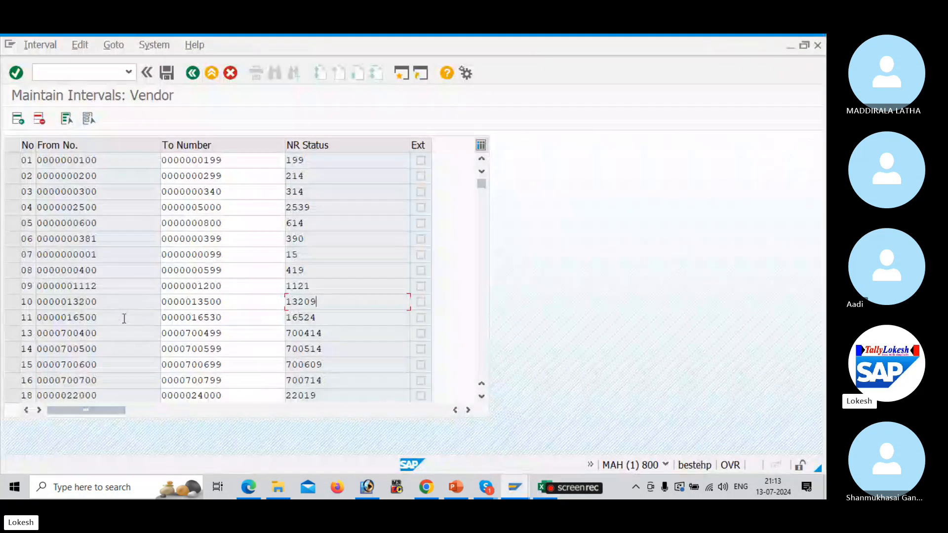
{"action": "key", "text": "alt+Tab"}
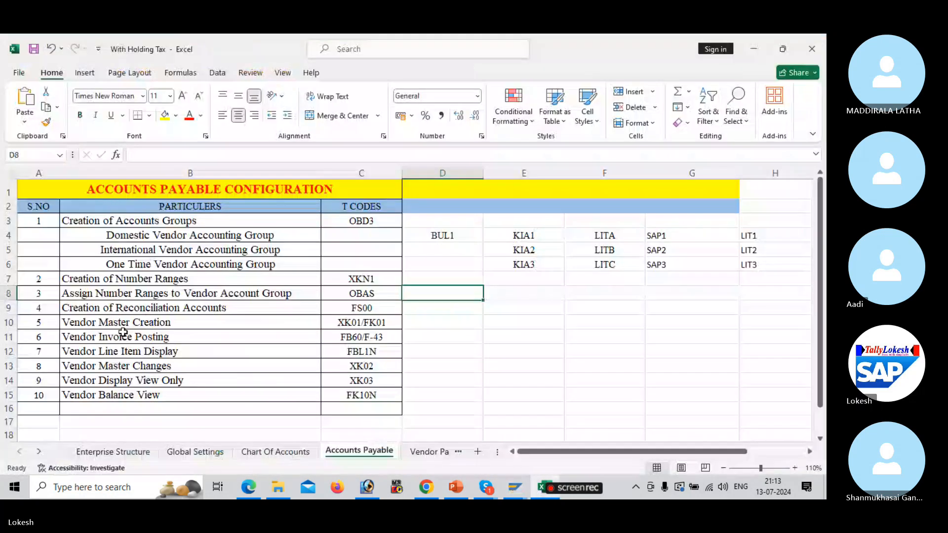
{"action": "key", "text": "alt+Tab"}
{"action": "key", "text": "alt+Tab"}
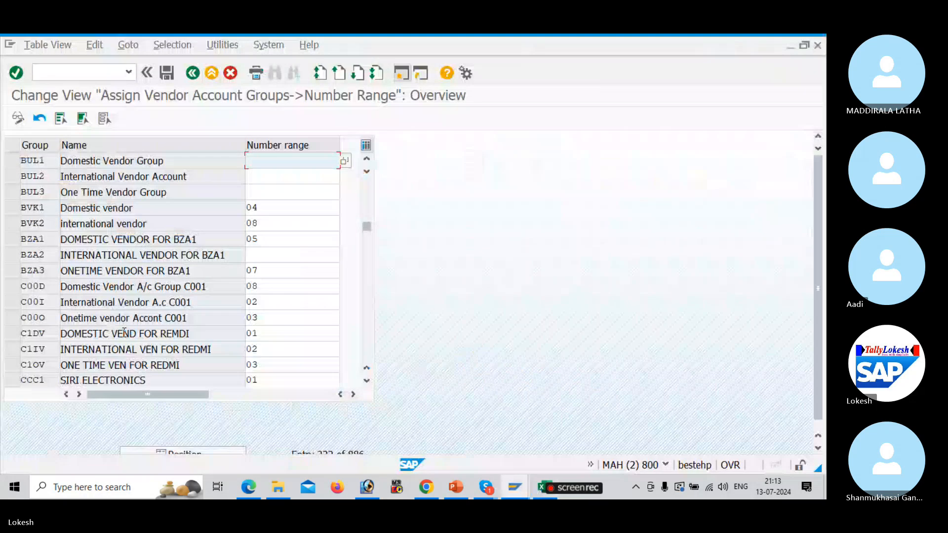
{"action": "type", "text": "10"}
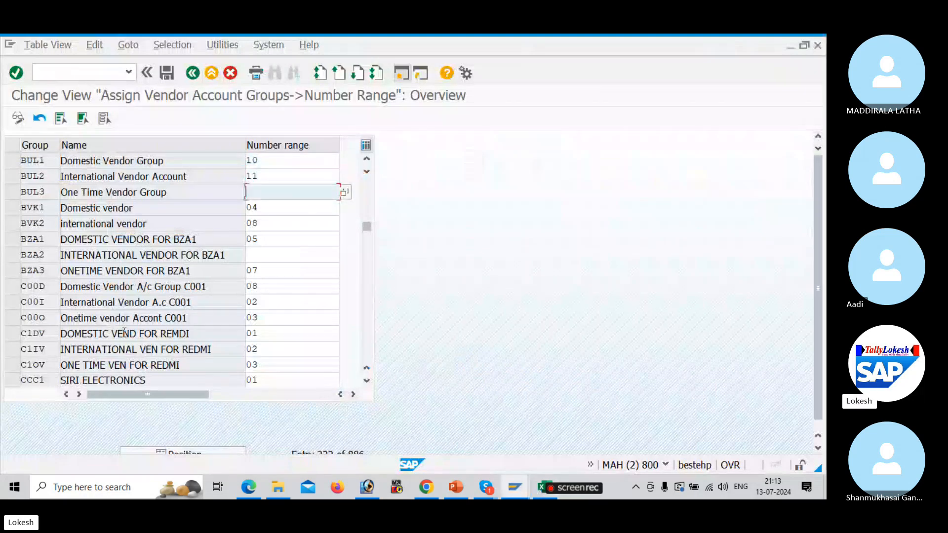
{"action": "type", "text": "1113"}
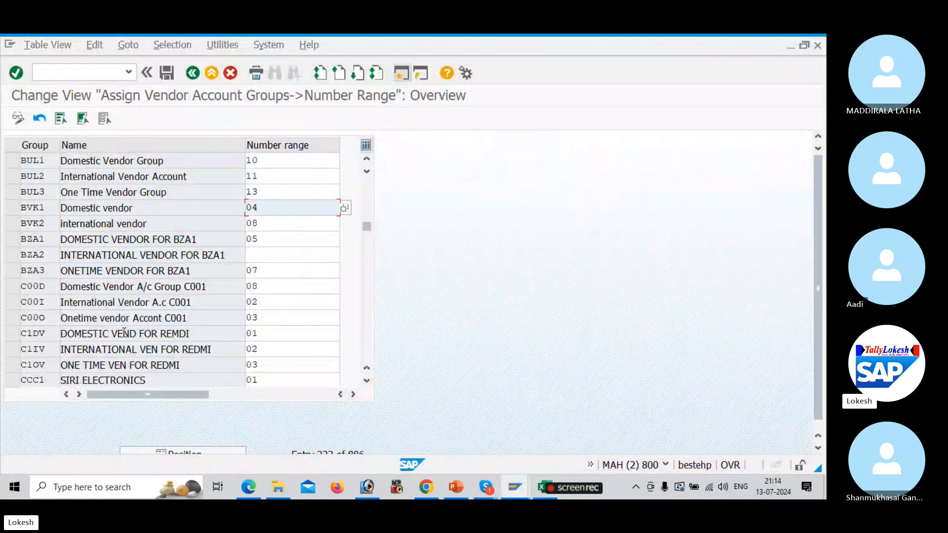
{"action": "left_click", "coordinate": [166, 73]}
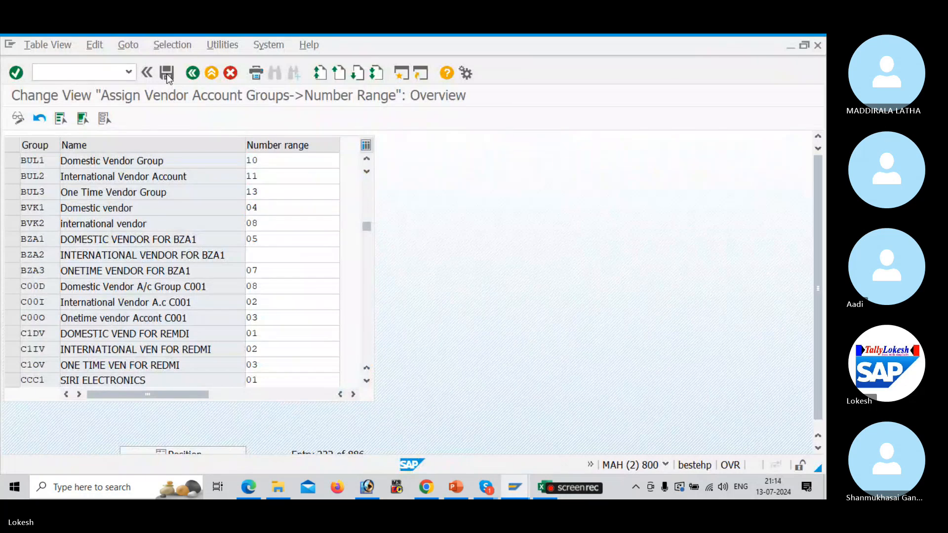
Confirm the customizing request, then look up the FS00 reconciliation accounts step in the notes
{"action": "left_click", "coordinate": [241, 272]}
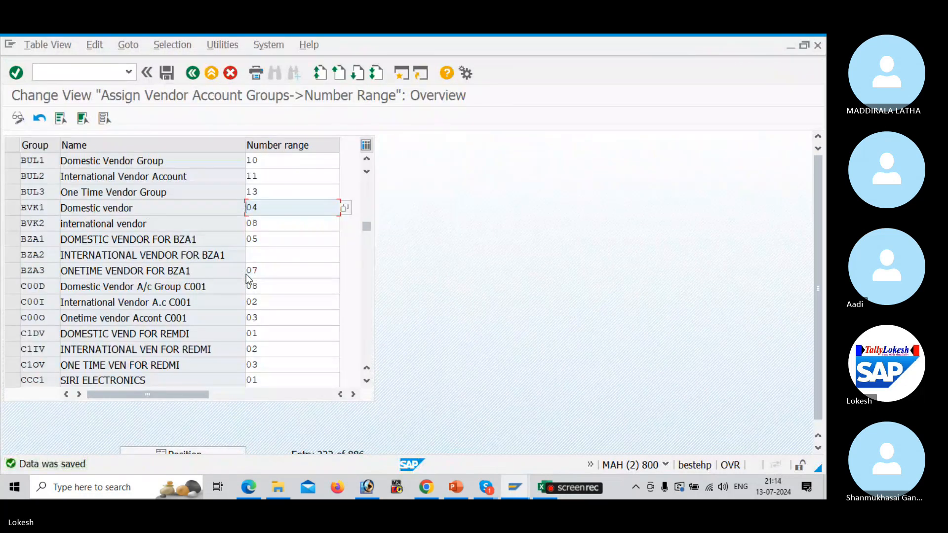
{"action": "key", "text": "alt+Tab"}
{"action": "key", "text": "alt+Tab"}
{"action": "key", "text": "alt+Tab"}
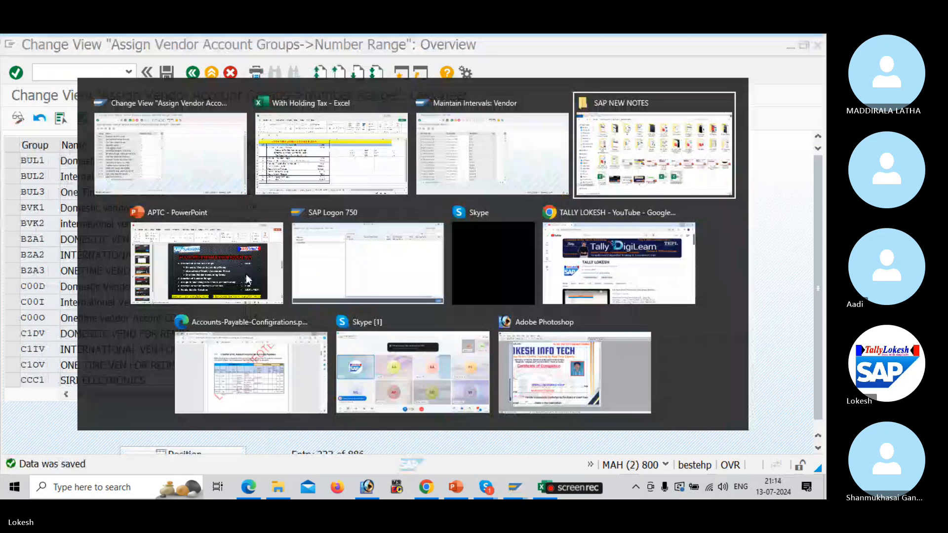
{"action": "key", "text": "alt+Tab"}
{"action": "key", "text": "alt+Tab"}
{"action": "key", "text": "alt+Tab"}
{"action": "key", "text": "alt+Tab"}
{"action": "key", "text": "alt+Tab"}
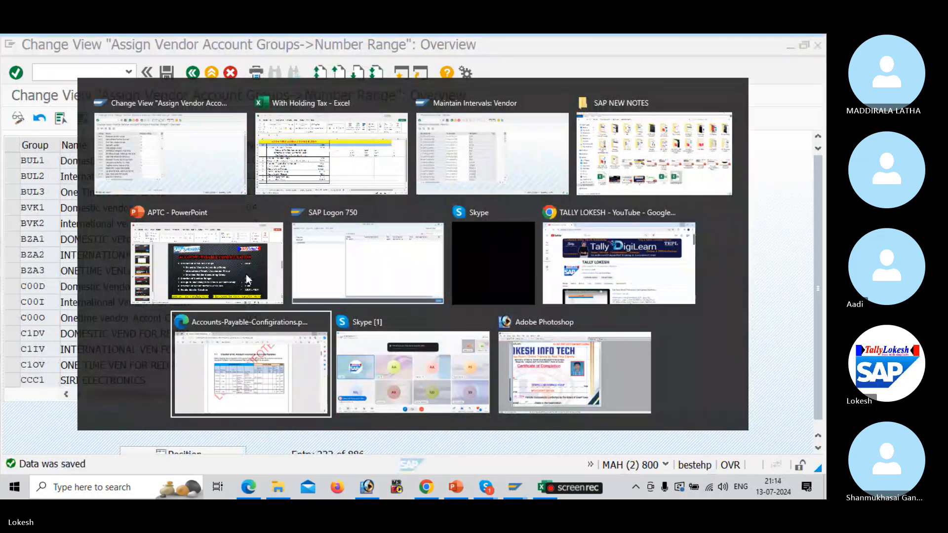
{"action": "key", "text": "alt+Tab"}
{"action": "key", "text": "alt+Tab"}
{"action": "key", "text": "alt+Tab"}
{"action": "key", "text": "alt+Tab"}
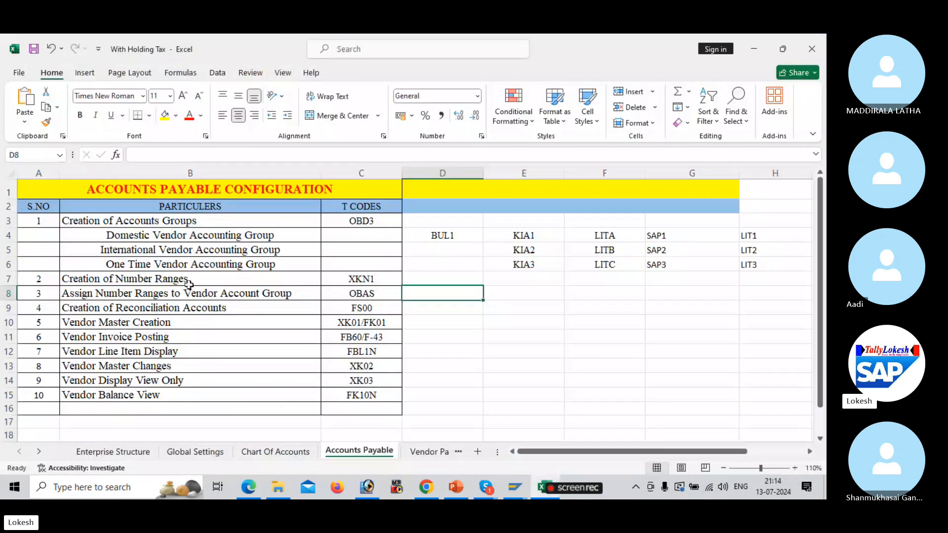
{"action": "left_click", "coordinate": [252, 307]}
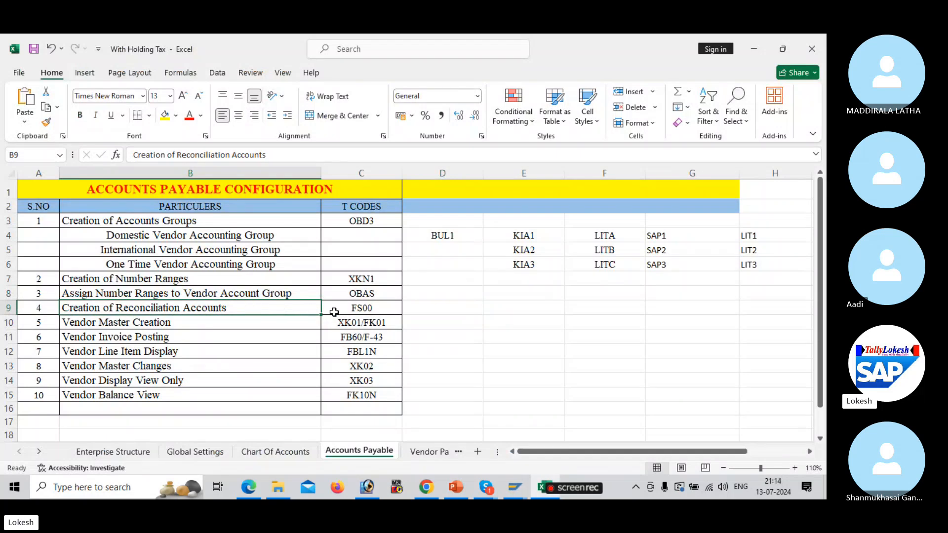
{"action": "left_click", "coordinate": [350, 312]}
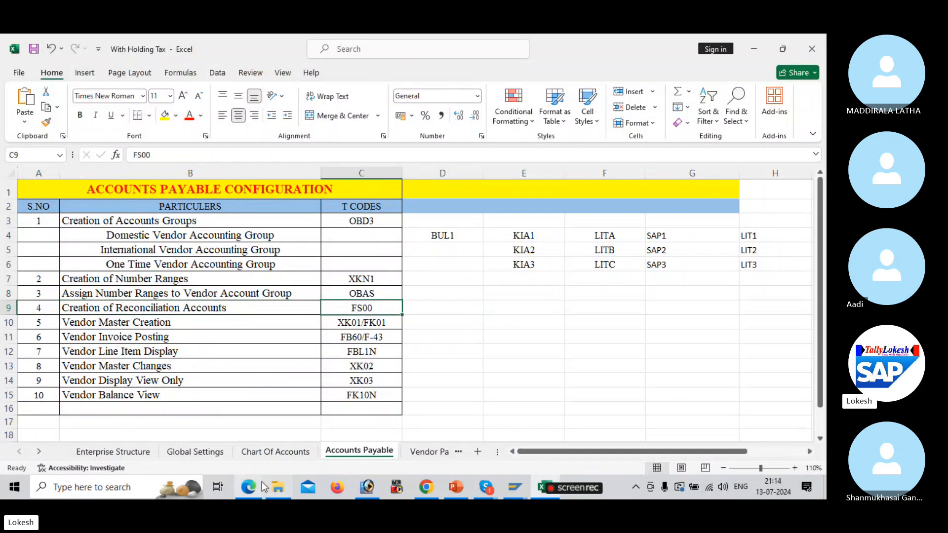
{"action": "mouse_move", "coordinate": [259, 482]}
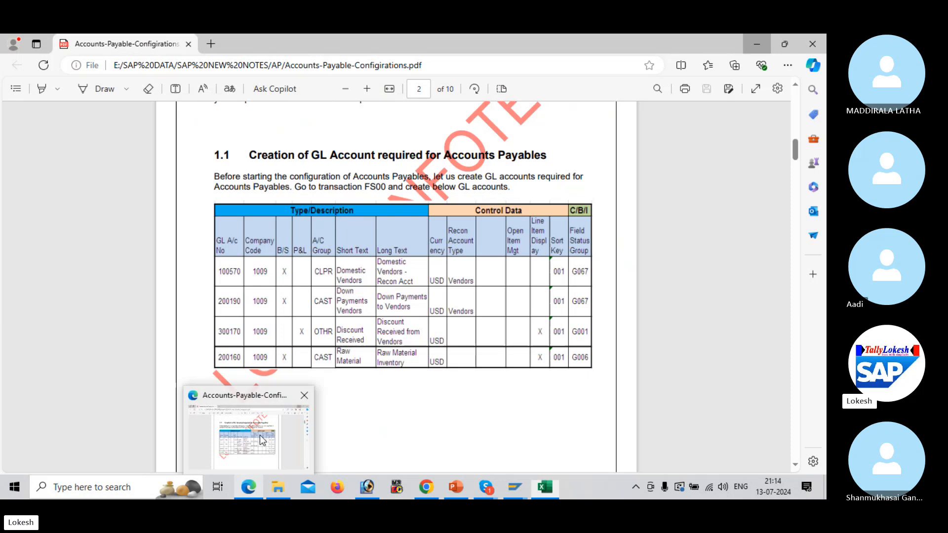
{"action": "left_click", "coordinate": [260, 434]}
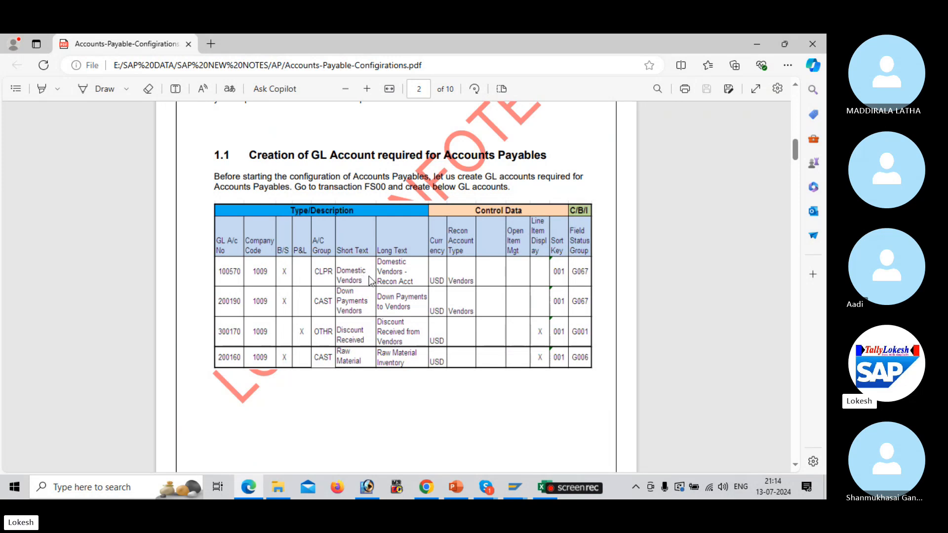
{"action": "key", "text": "alt+Tab"}
{"action": "key", "text": "alt+Tab"}
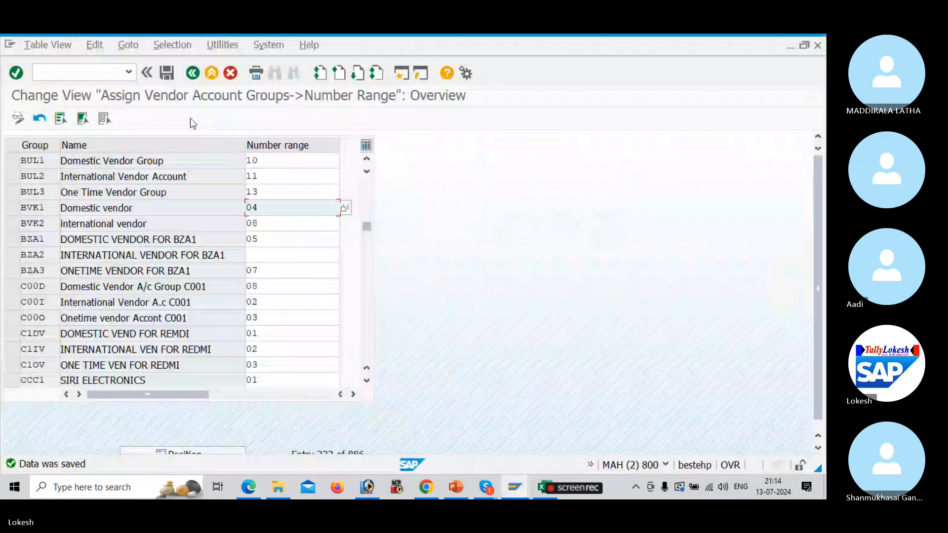
Run /NFS00 to edit G/L accounts centrally for company code BULT
{"action": "left_click", "coordinate": [104, 72]}
{"action": "type", "text": "/NFS00"}
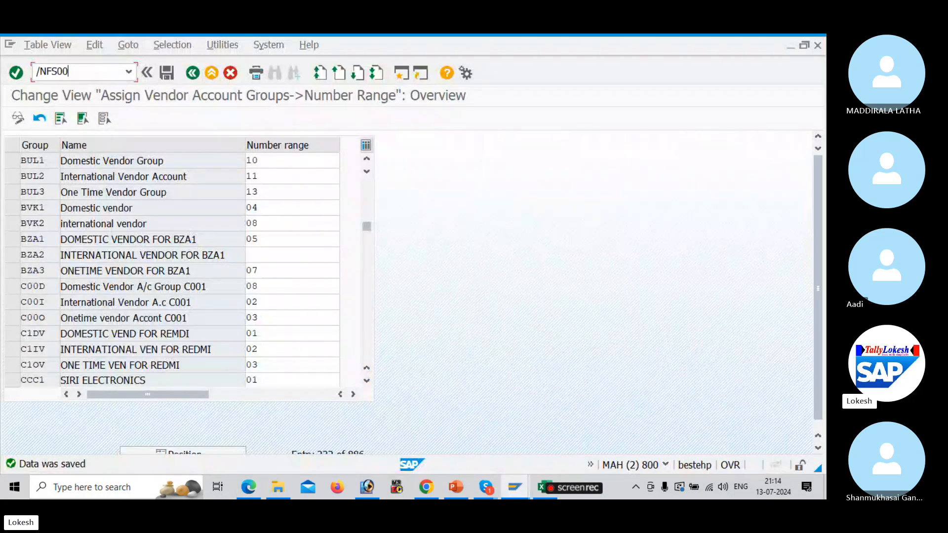
{"action": "key", "text": "Return"}
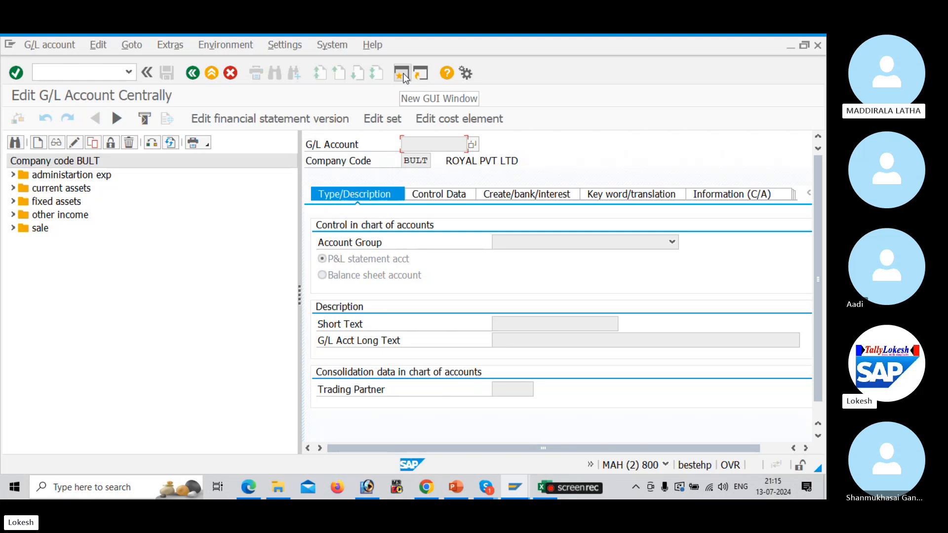
In a second session, run OBD4, position to chart BUL1 and select current liabilities' start 100201
{"action": "left_click", "coordinate": [402, 74]}
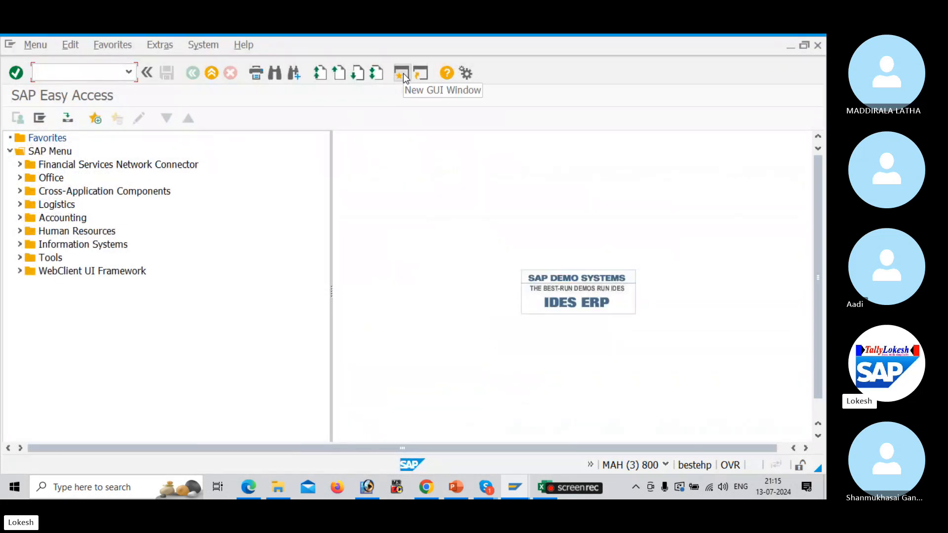
{"action": "type", "text": "OBD4"}
{"action": "key", "text": "Return"}
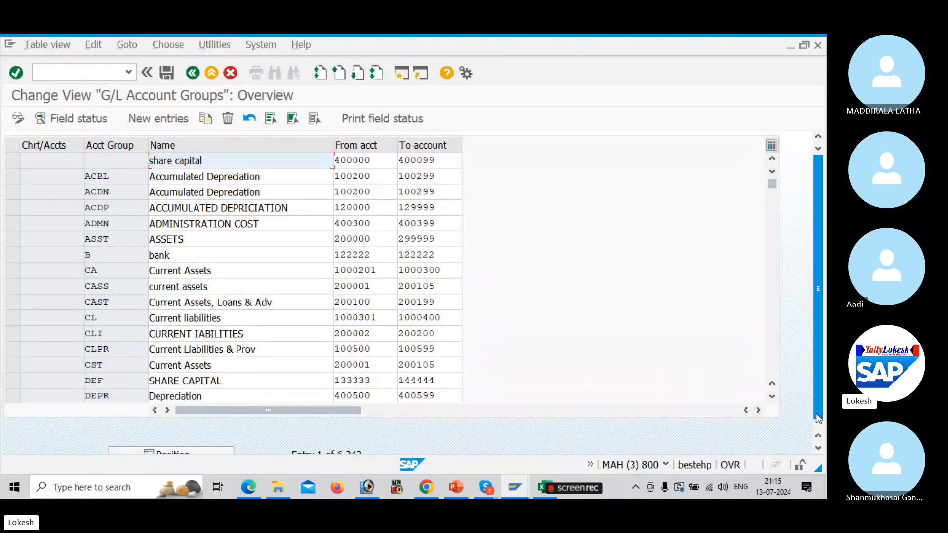
{"action": "scroll", "coordinate": [818, 410], "scroll_direction": "down", "scroll_amount": 1}
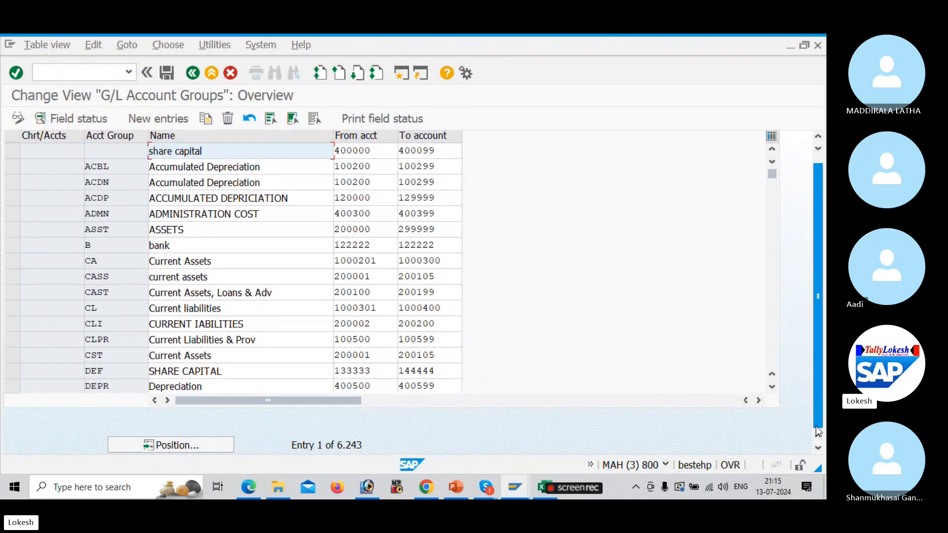
{"action": "left_click", "coordinate": [205, 445]}
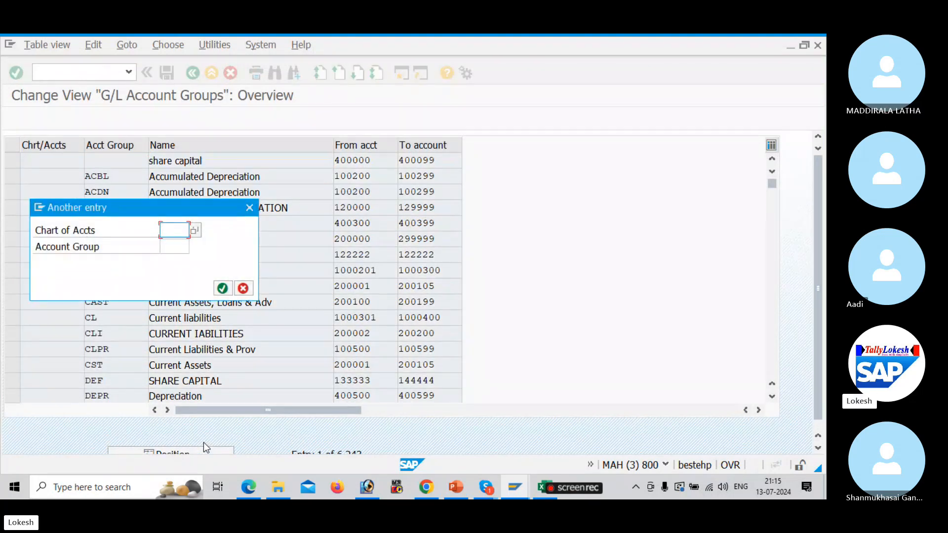
{"action": "key", "text": "Down"}
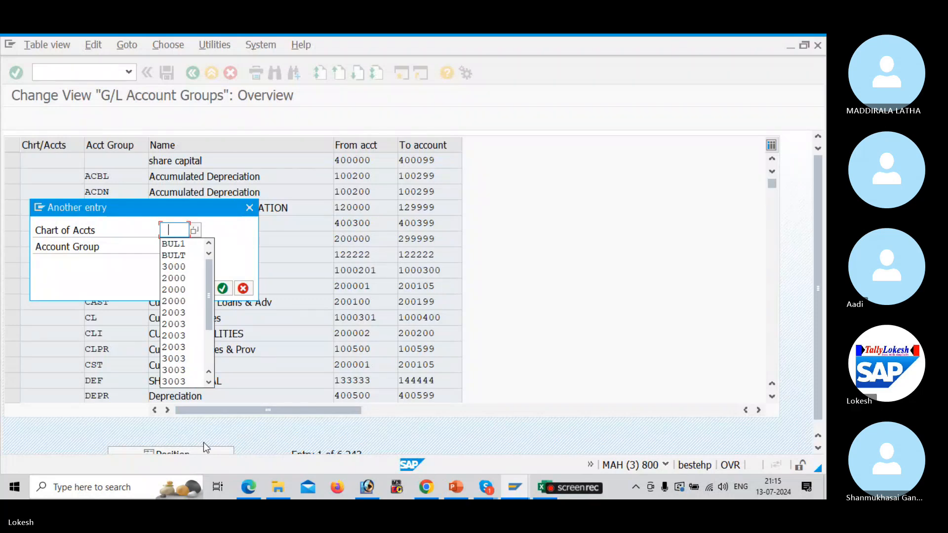
{"action": "type", "text": "B"}
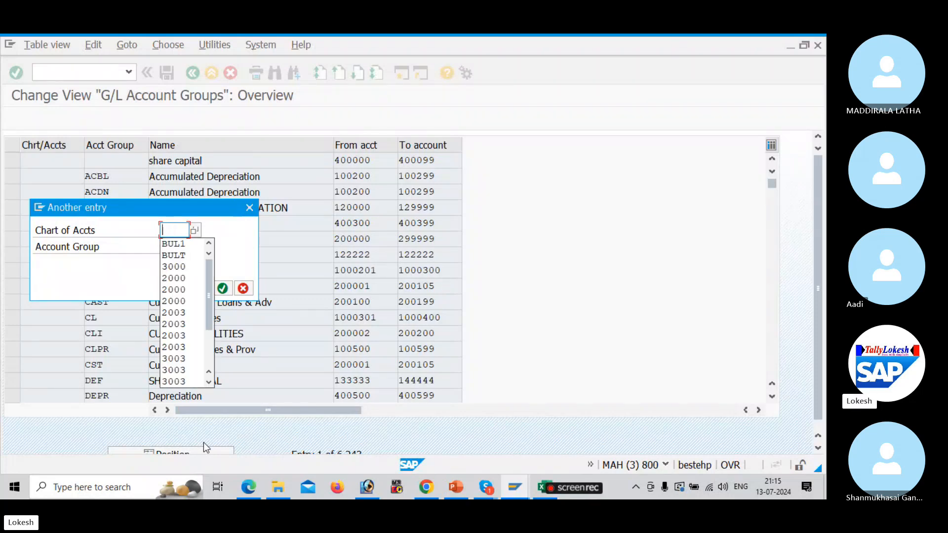
{"action": "type", "text": "UL"}
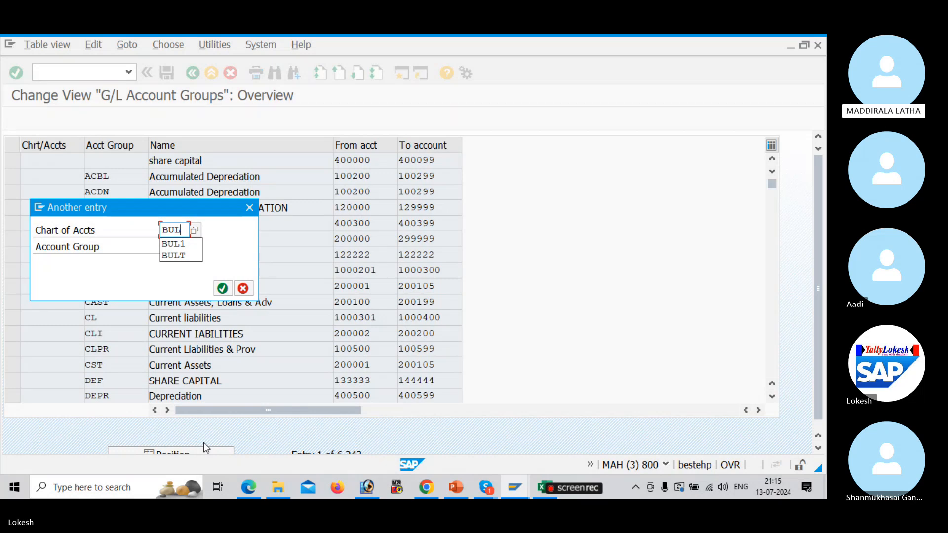
{"action": "type", "text": "1"}
{"action": "key", "text": "Return"}
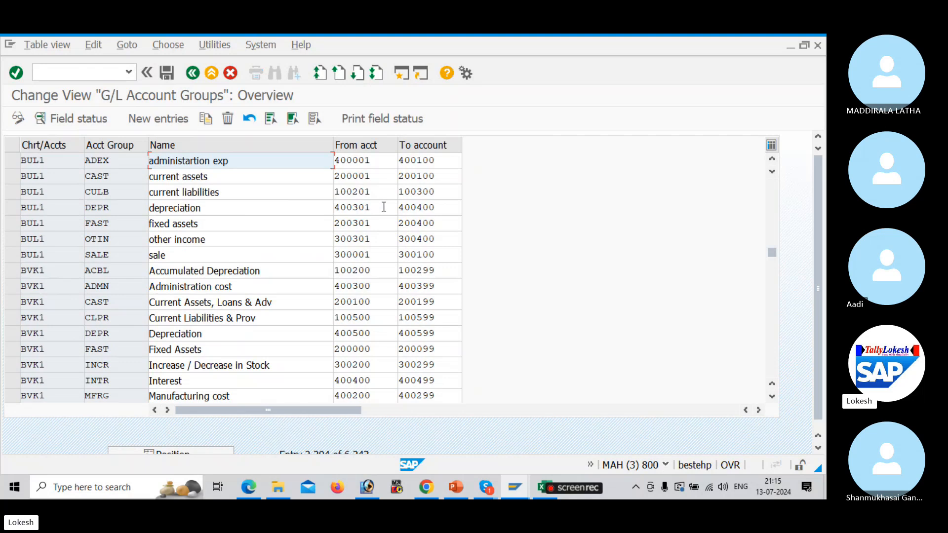
{"action": "left_click_drag", "start_coordinate": [383, 197], "coordinate": [327, 199]}
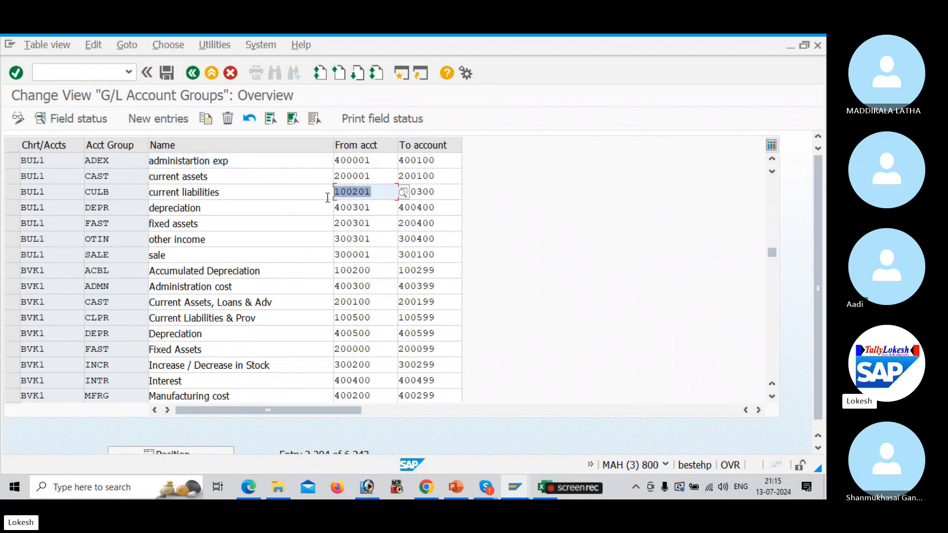
{"action": "key", "text": "Left"}
{"action": "key", "text": "alt+Tab"}
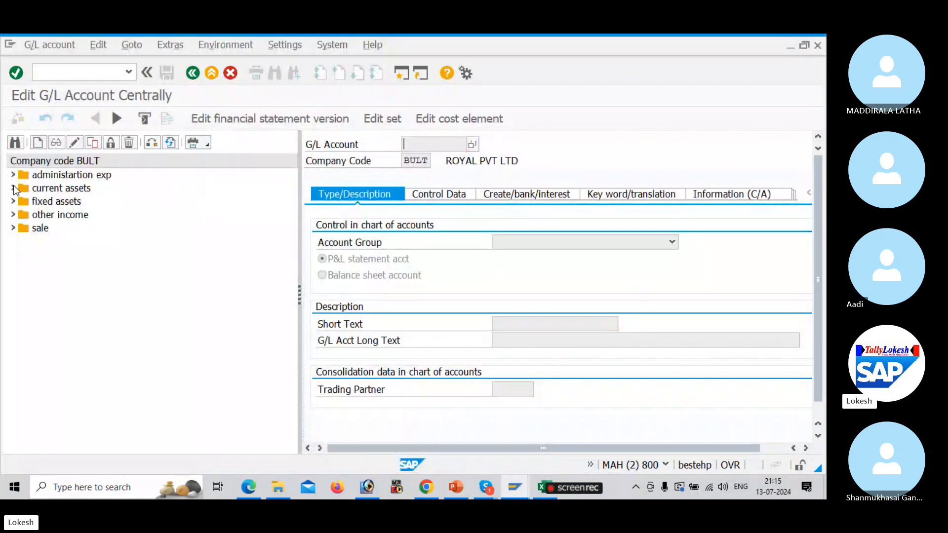
Copy ICICI Bank A/c 200003 into new G/L account 100201
{"action": "left_click", "coordinate": [14, 189]}
{"action": "left_click", "coordinate": [51, 202]}
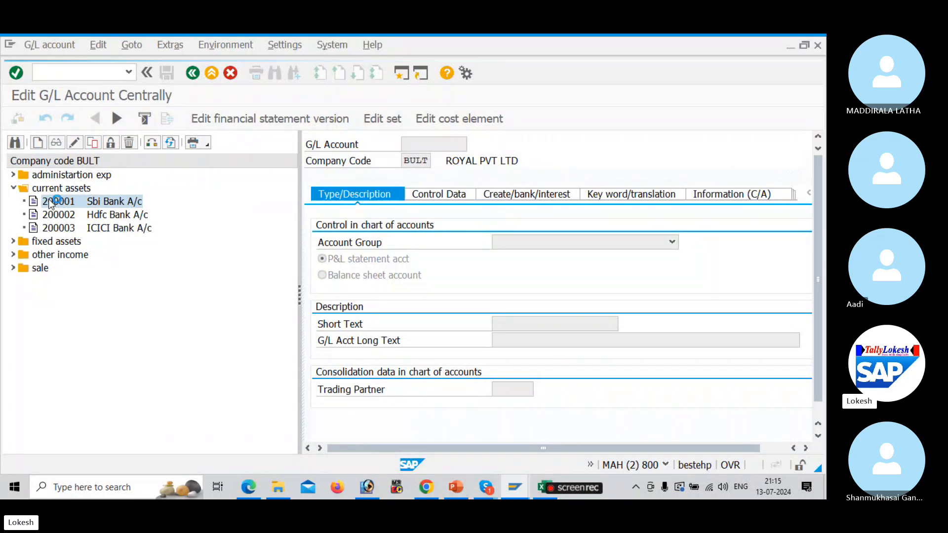
{"action": "left_click", "coordinate": [65, 229]}
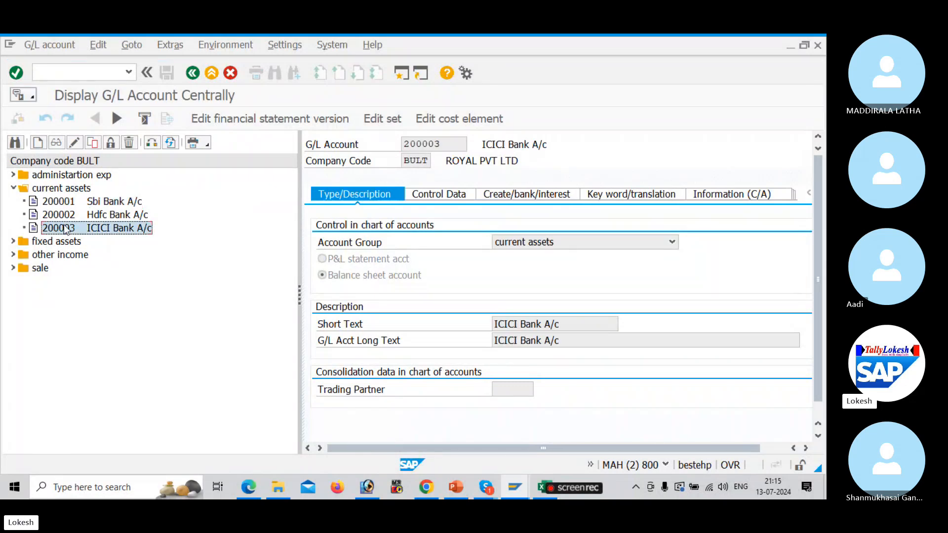
{"action": "right_click", "coordinate": [66, 229]}
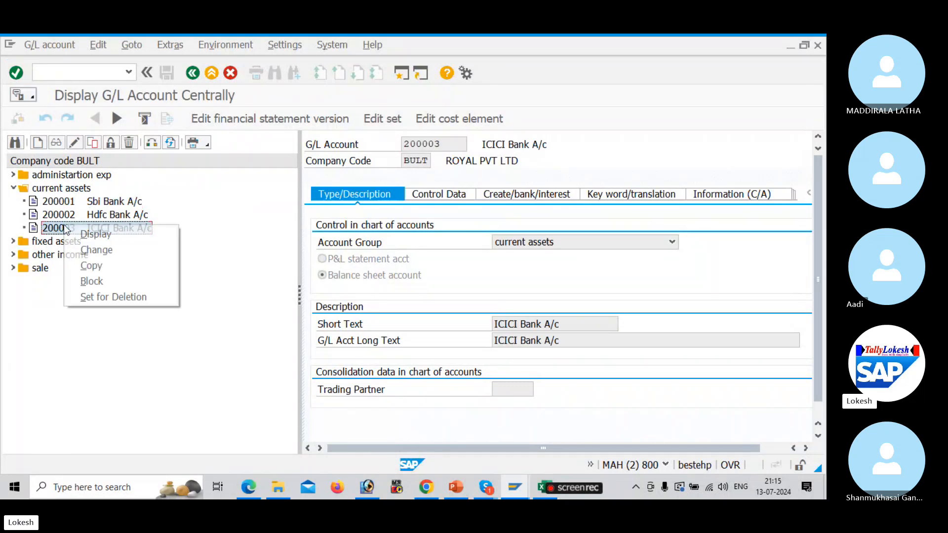
{"action": "left_click", "coordinate": [124, 262]}
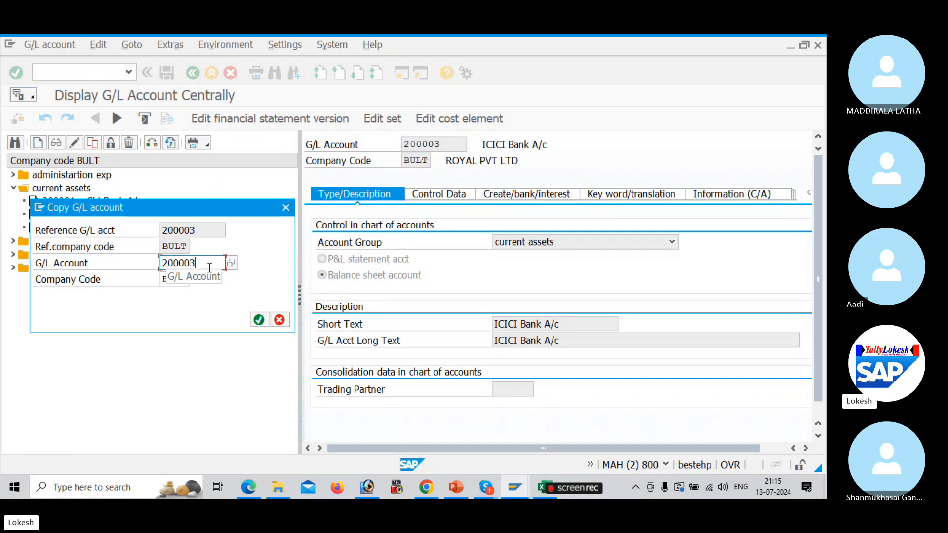
{"action": "left_click", "coordinate": [210, 267]}
{"action": "key", "text": "BackSpace"}
{"action": "key", "text": "BackSpace"}
{"action": "key", "text": "BackSpace"}
{"action": "key", "text": "BackSpace"}
{"action": "key", "text": "BackSpace"}
{"action": "key", "text": "BackSpace"}
{"action": "type", "text": "100201"}
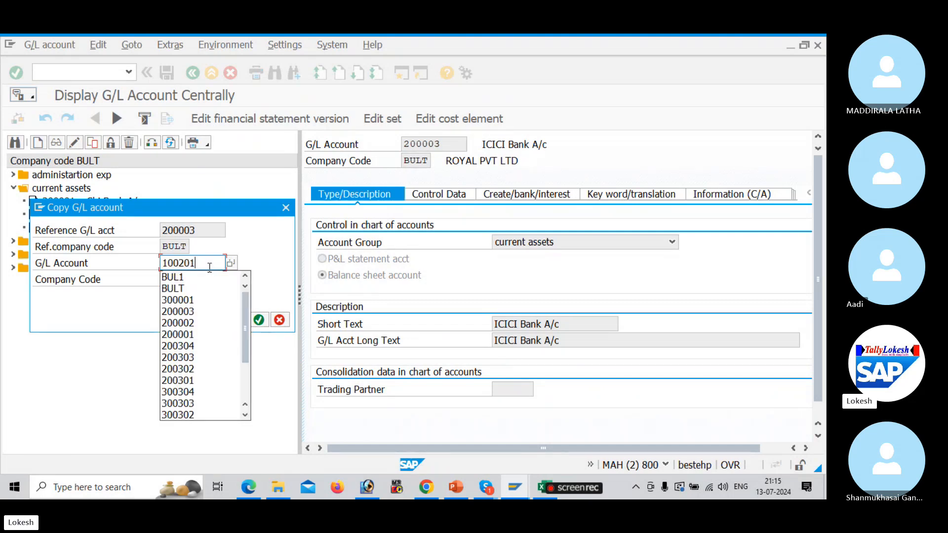
{"action": "left_click", "coordinate": [263, 267]}
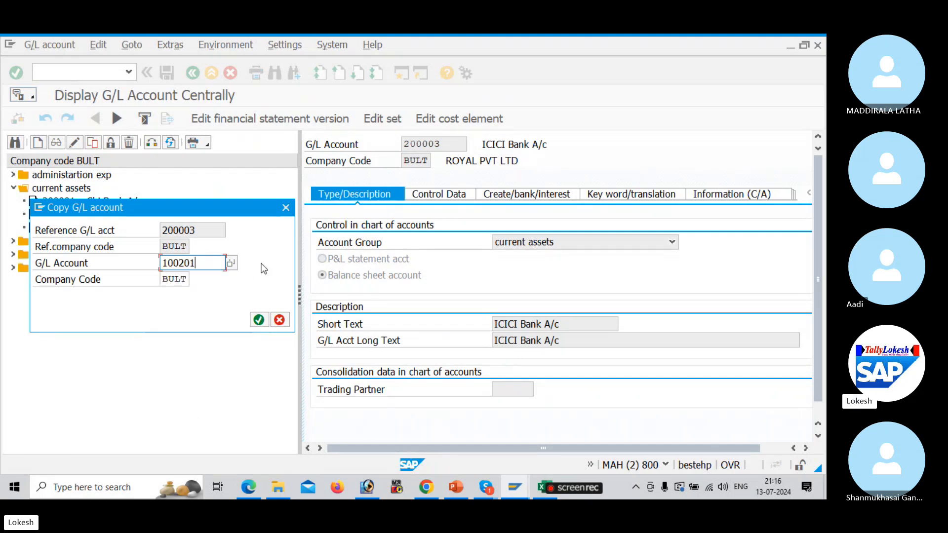
{"action": "left_click", "coordinate": [260, 320]}
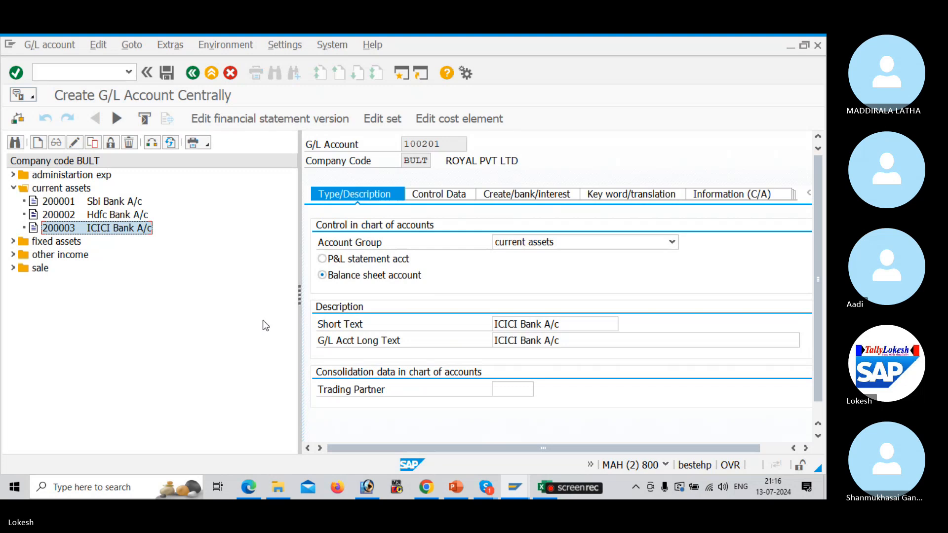
Set the new account's account group to current liabilities
{"action": "left_click", "coordinate": [672, 242]}
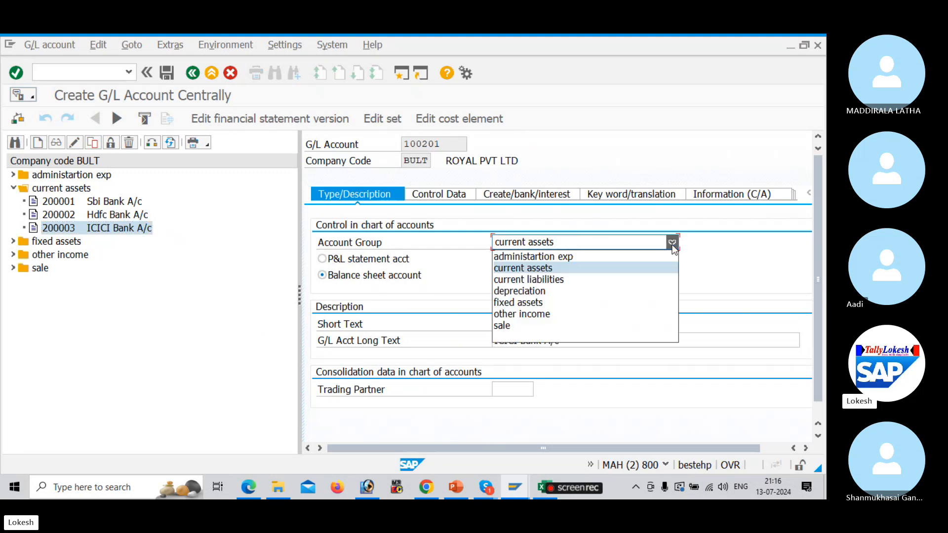
{"action": "left_click", "coordinate": [602, 281]}
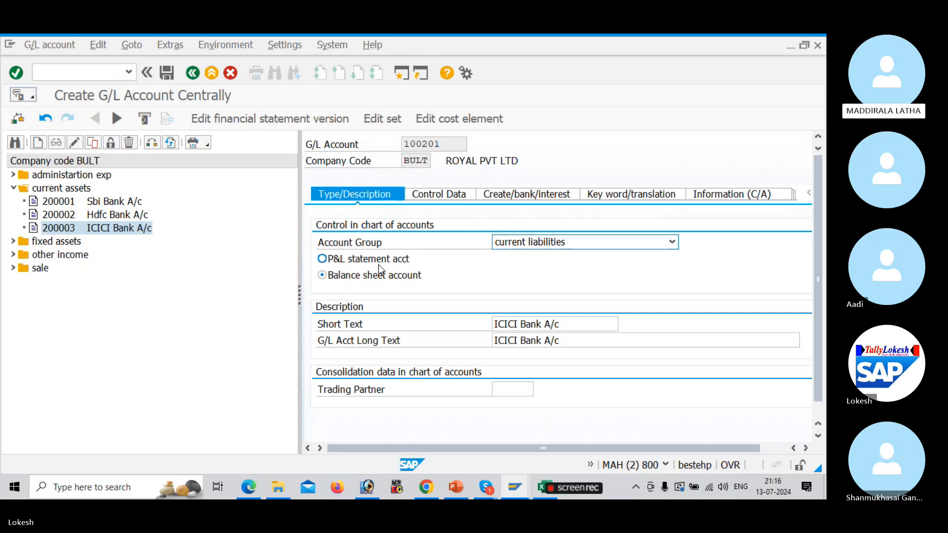
{"action": "key", "text": "alt+Tab"}
From the Skype call's participant list, ring everyone who has not yet joined
{"action": "key", "text": "alt+Tab"}
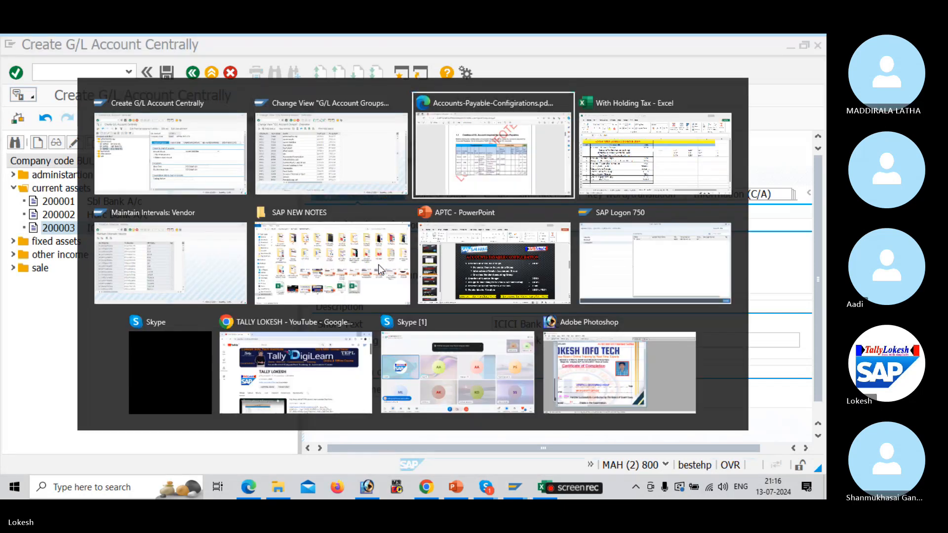
{"action": "key", "text": "alt+Tab"}
{"action": "key", "text": "alt+Tab"}
{"action": "key", "text": "alt+Tab"}
{"action": "key", "text": "alt+Tab"}
{"action": "key", "text": "alt+Tab"}
{"action": "key", "text": "alt+Tab"}
{"action": "key", "text": "alt+Tab"}
{"action": "key", "text": "alt+Tab"}
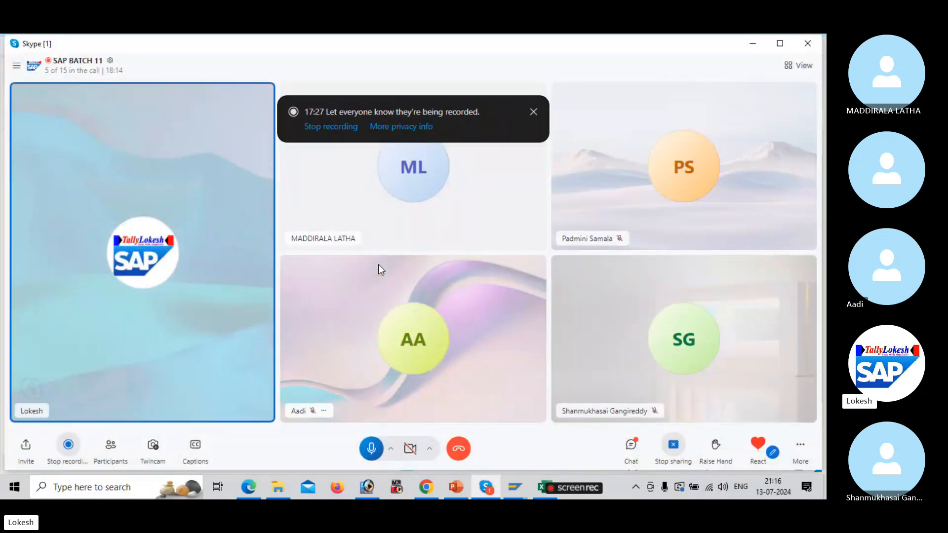
{"action": "left_click", "coordinate": [117, 461]}
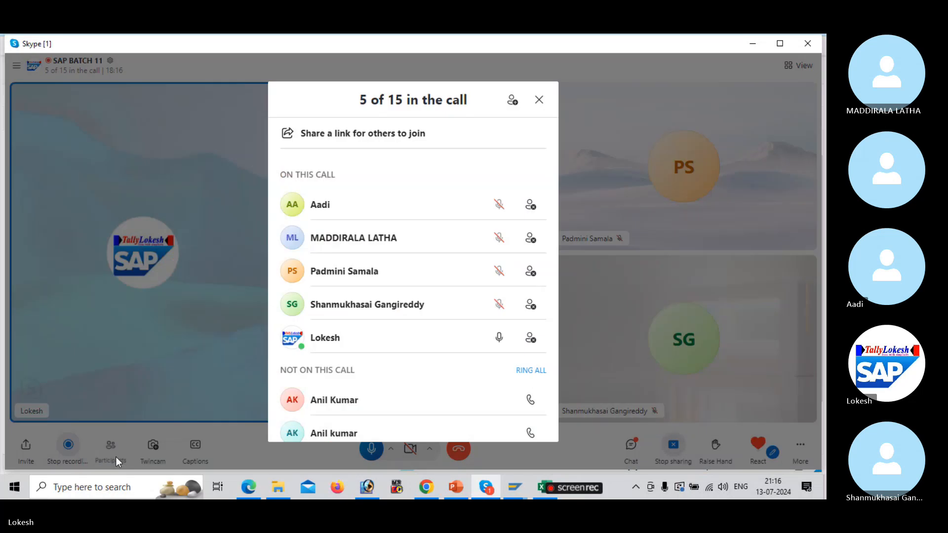
{"action": "left_click", "coordinate": [540, 371]}
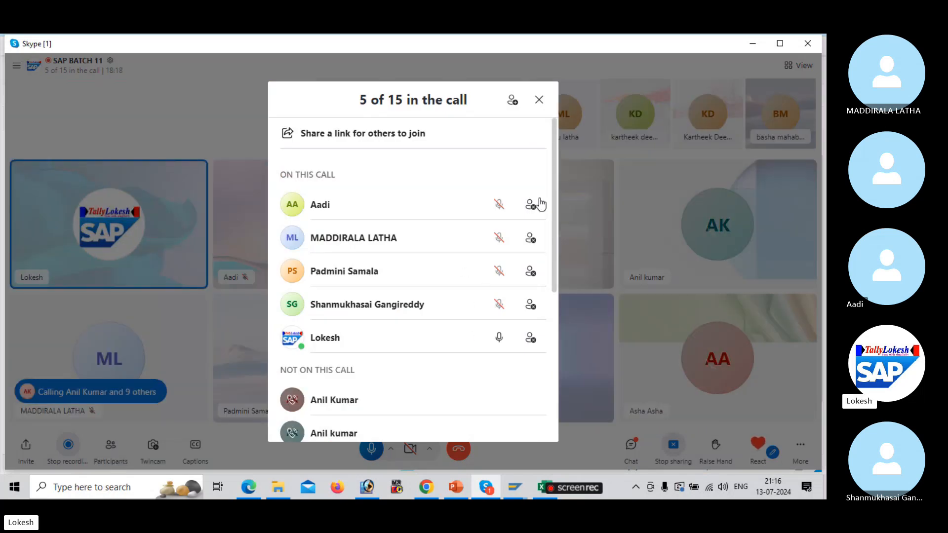
{"action": "left_click", "coordinate": [538, 99]}
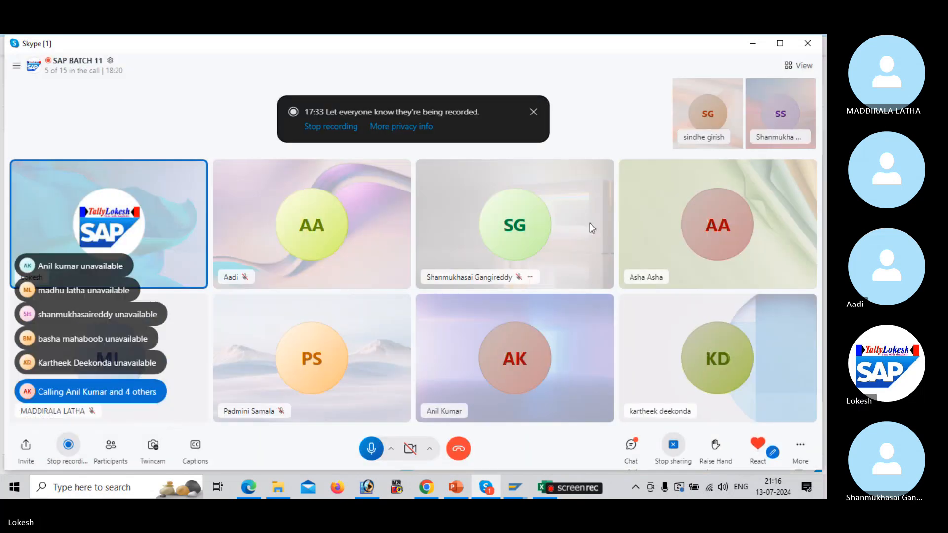
{"action": "key", "text": "alt+Tab"}
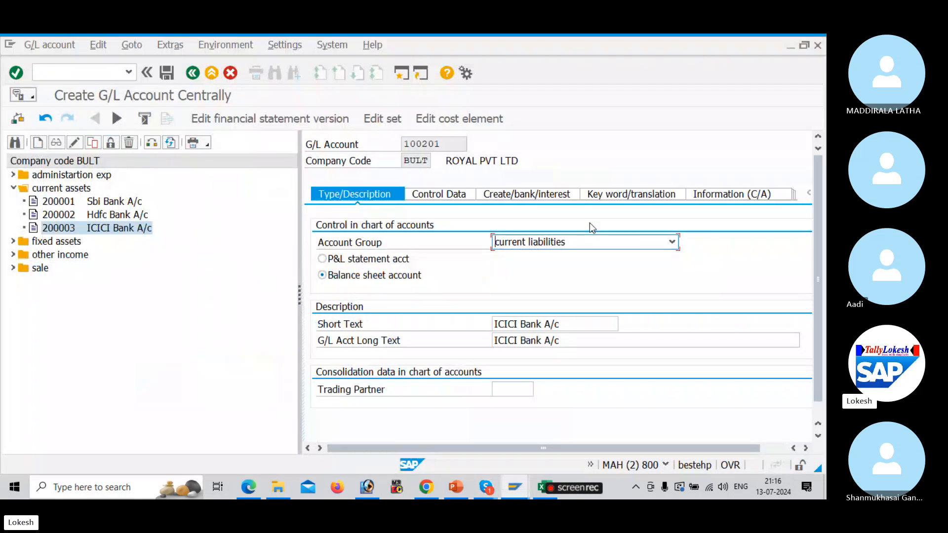
Replace the short text of account 100201 with 'Domestic Vendor A/c'
{"action": "left_click", "coordinate": [570, 325]}
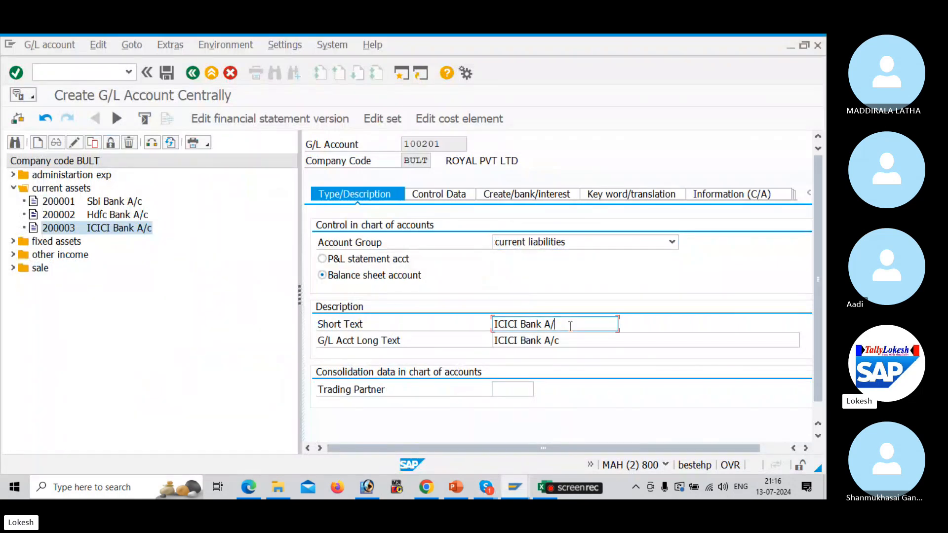
{"action": "key", "text": "BackSpace"}
{"action": "key", "text": "BackSpace"}
{"action": "key", "text": "BackSpace"}
{"action": "key", "text": "BackSpace"}
{"action": "key", "text": "BackSpace"}
{"action": "key", "text": "BackSpace"}
{"action": "key", "text": "BackSpace"}
{"action": "key", "text": "BackSpace"}
{"action": "key", "text": "BackSpace"}
{"action": "key", "text": "BackSpace"}
{"action": "key", "text": "BackSpace"}
{"action": "key", "text": "BackSpace"}
{"action": "key", "text": "BackSpace"}
{"action": "type", "text": "V"}
{"action": "key", "text": "alt+Tab"}
{"action": "key", "text": "alt+Tab"}
{"action": "key", "text": "alt+Tab"}
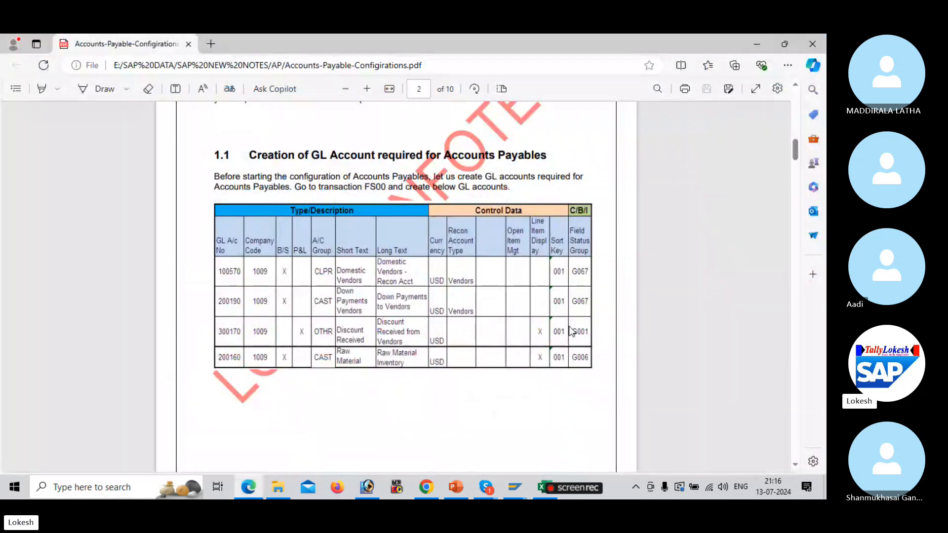
{"action": "key", "text": "alt+Tab"}
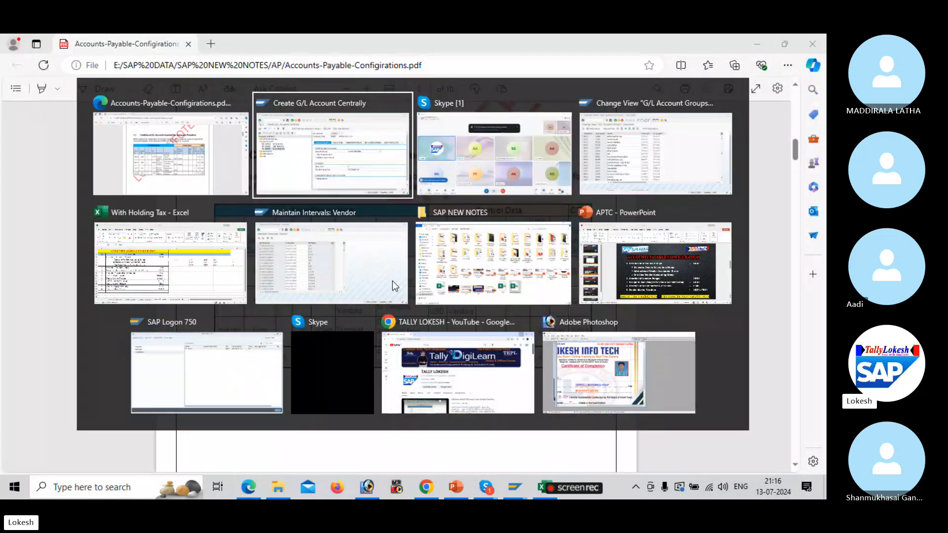
{"action": "key", "text": "BackSpace"}
{"action": "type", "text": "Domestic"}
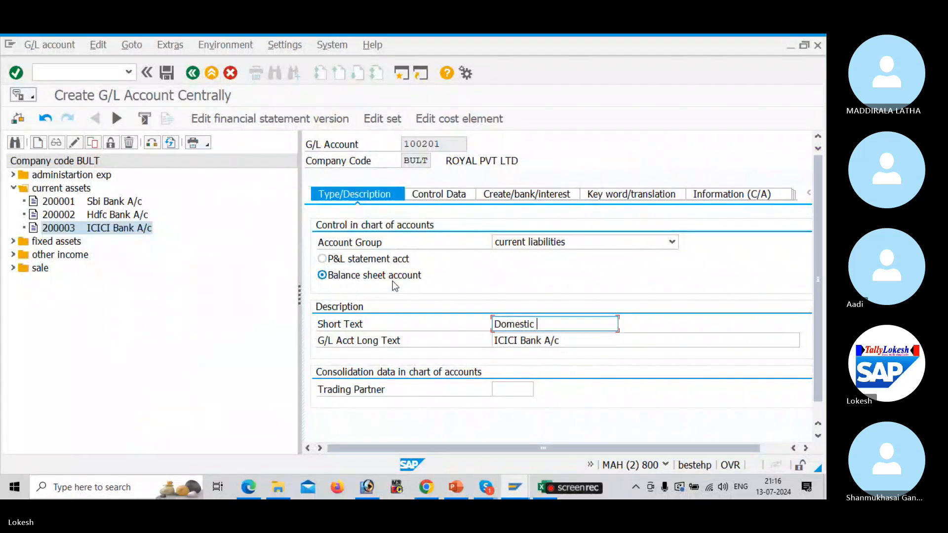
{"action": "type", "text": " Vendor A"}
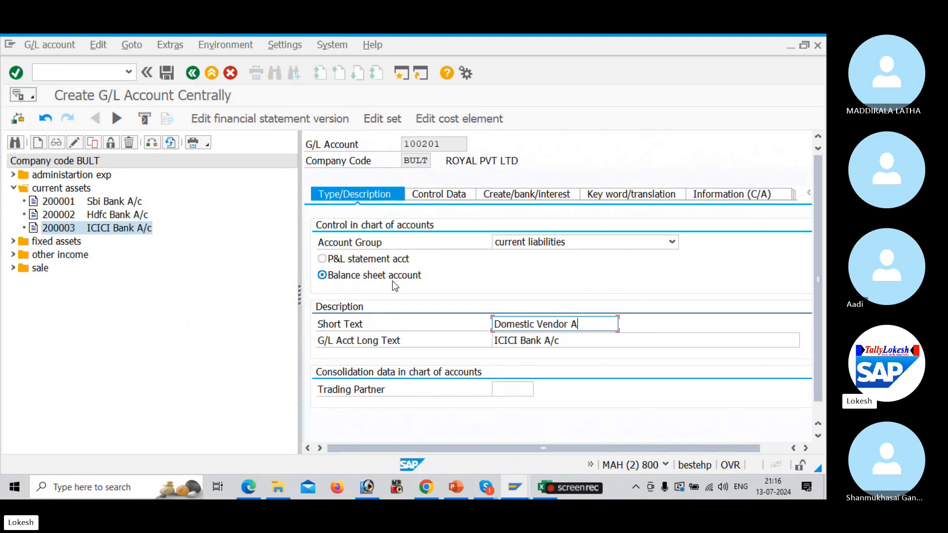
{"action": "type", "text": "/c"}
Paste 'Domestic Vendor A/c' over 'ICICI Bank A/c' in the long text
{"action": "left_click_drag", "start_coordinate": [595, 325], "coordinate": [442, 323]}
{"action": "key", "text": "ctrl+c"}
{"action": "left_click", "coordinate": [443, 323]}
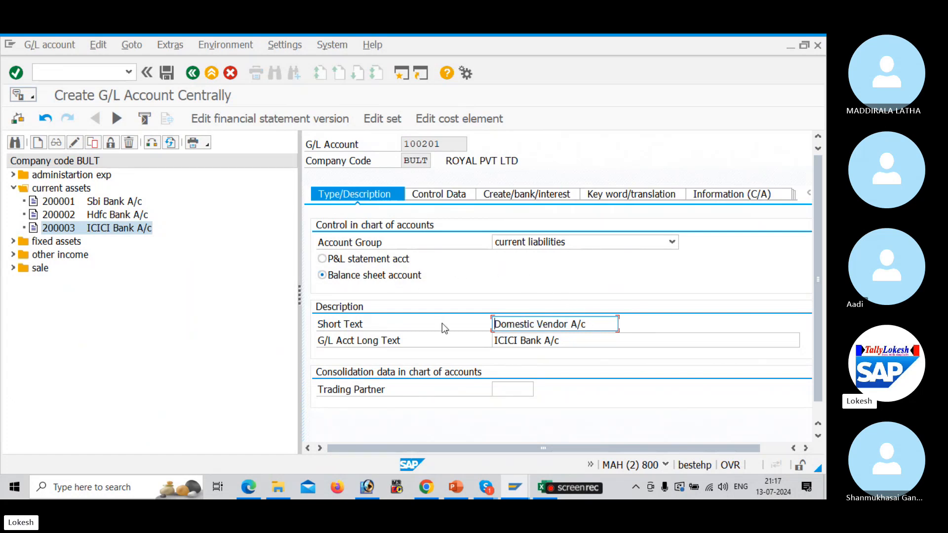
{"action": "left_click", "coordinate": [596, 339]}
{"action": "left_click_drag", "start_coordinate": [596, 340], "coordinate": [368, 328]}
{"action": "key", "text": "ctrl+v"}
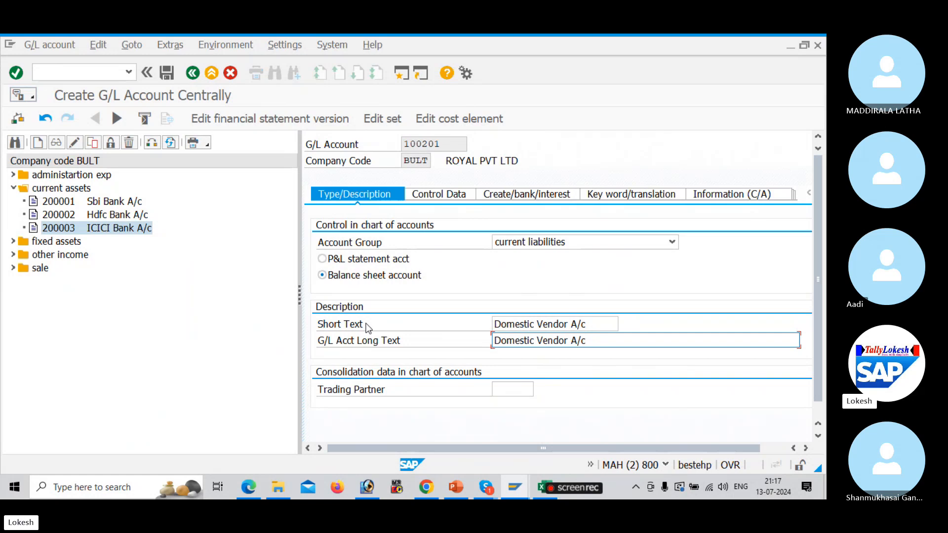
{"action": "left_click_drag", "start_coordinate": [299, 291], "coordinate": [239, 288]}
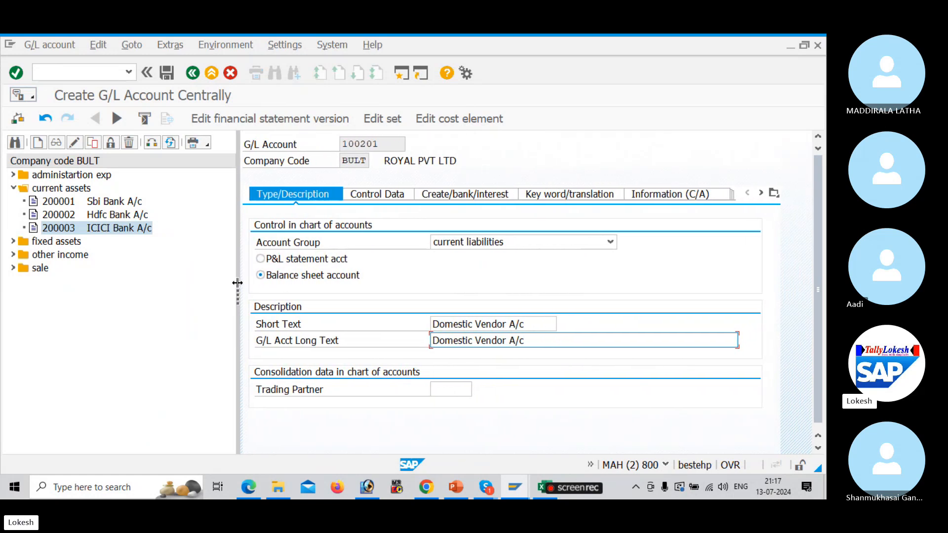
On the Control Data tab, set the reconciliation account type to Vendors
{"action": "left_click", "coordinate": [383, 197]}
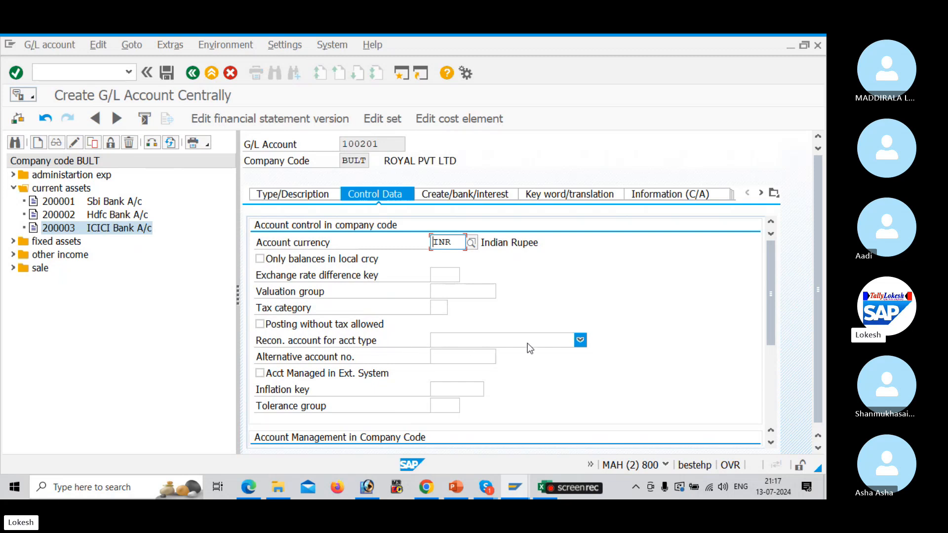
{"action": "left_click", "coordinate": [575, 341]}
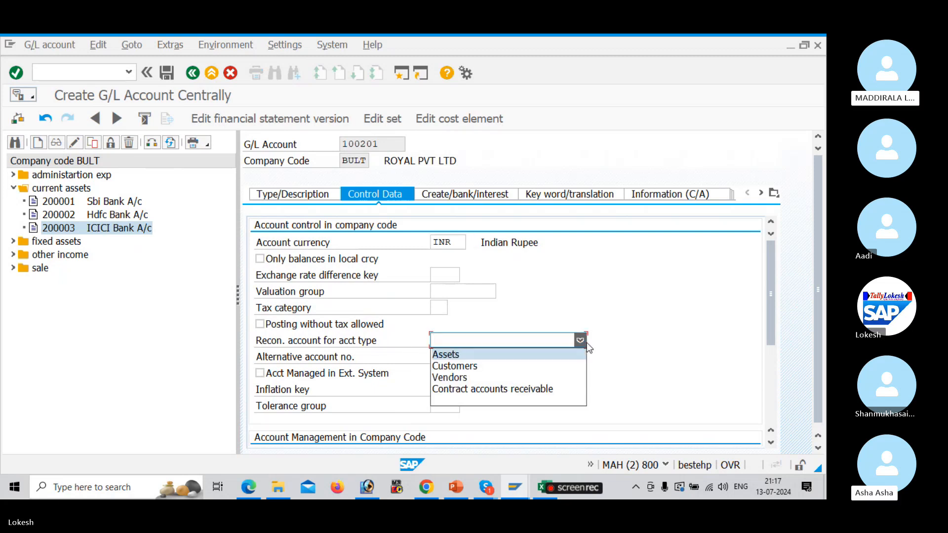
{"action": "left_click", "coordinate": [489, 378]}
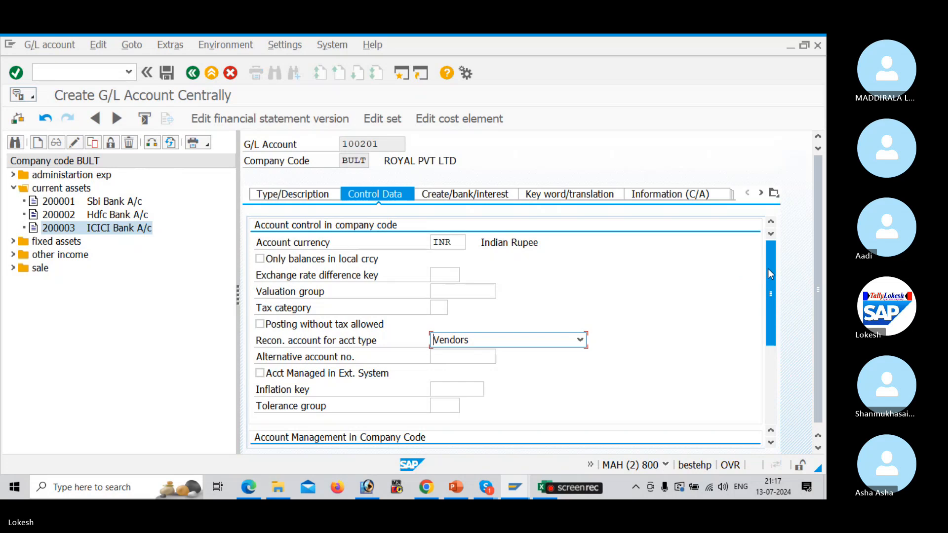
{"action": "left_click_drag", "start_coordinate": [771, 279], "coordinate": [772, 334]}
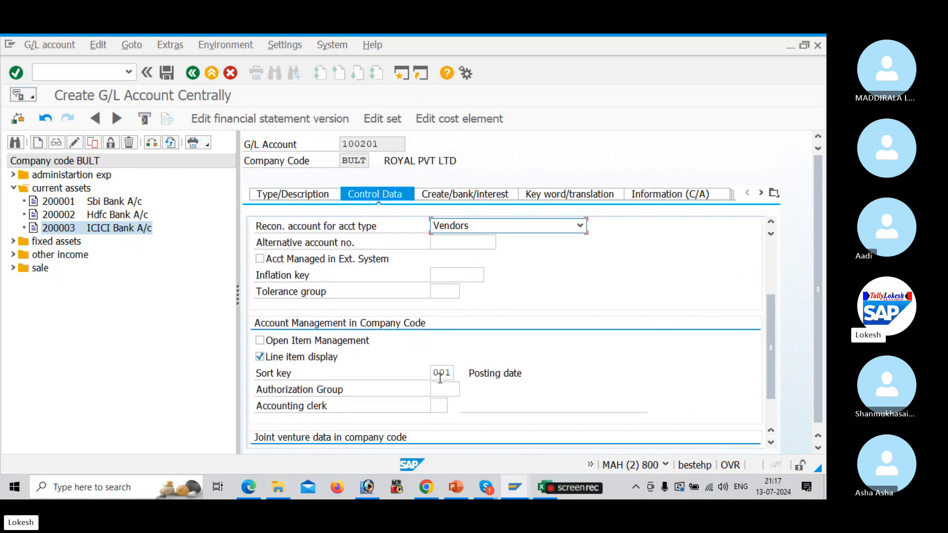
{"action": "key", "text": "alt+Tab"}
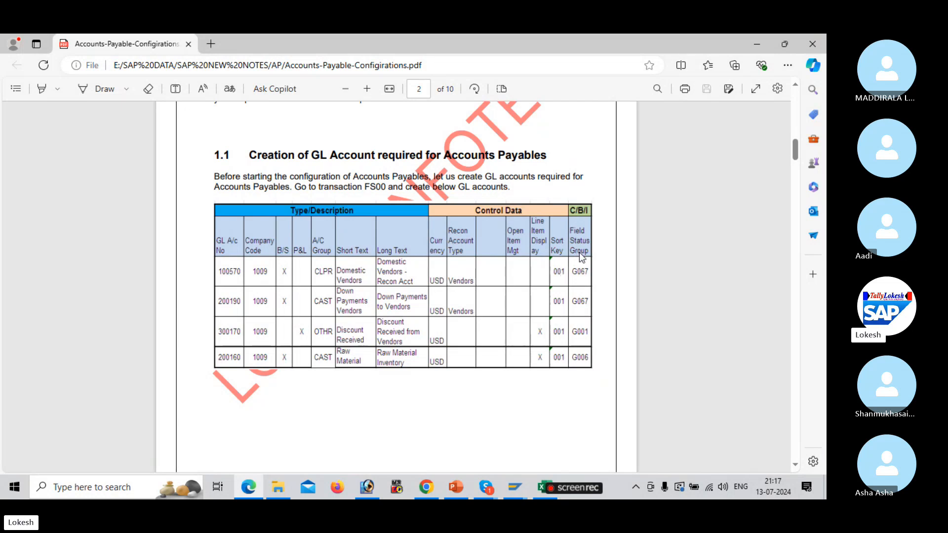
Return from the PDF's Field Status Group column to the Create G/L Account form for 100201
{"action": "key", "text": "alt+Tab"}
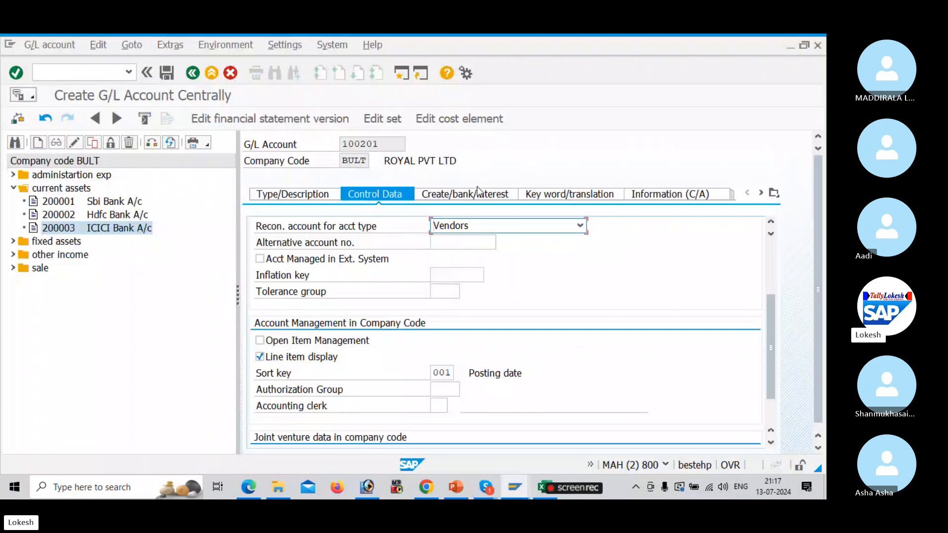
Assign field status group G067 (Reconciliation accounts) to account 100201 and save it
{"action": "left_click", "coordinate": [480, 194]}
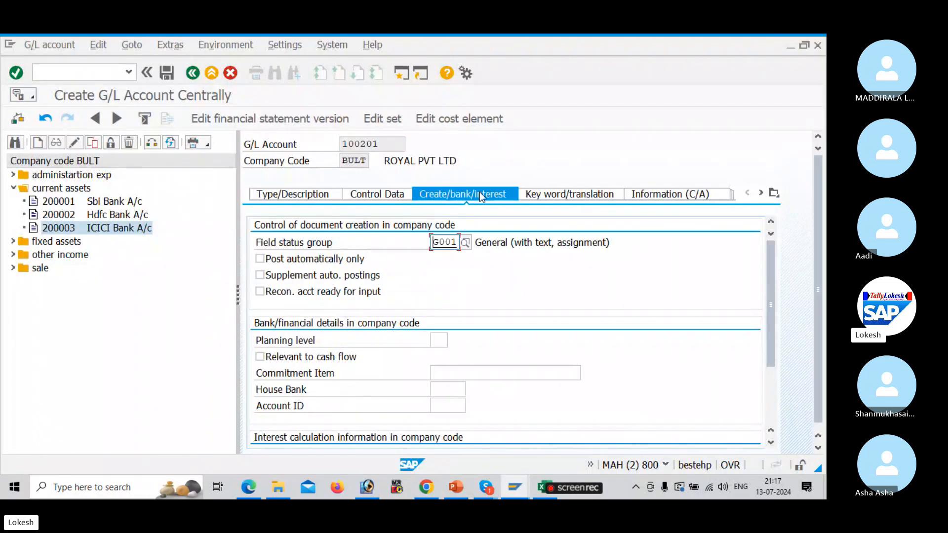
{"action": "left_click", "coordinate": [468, 242]}
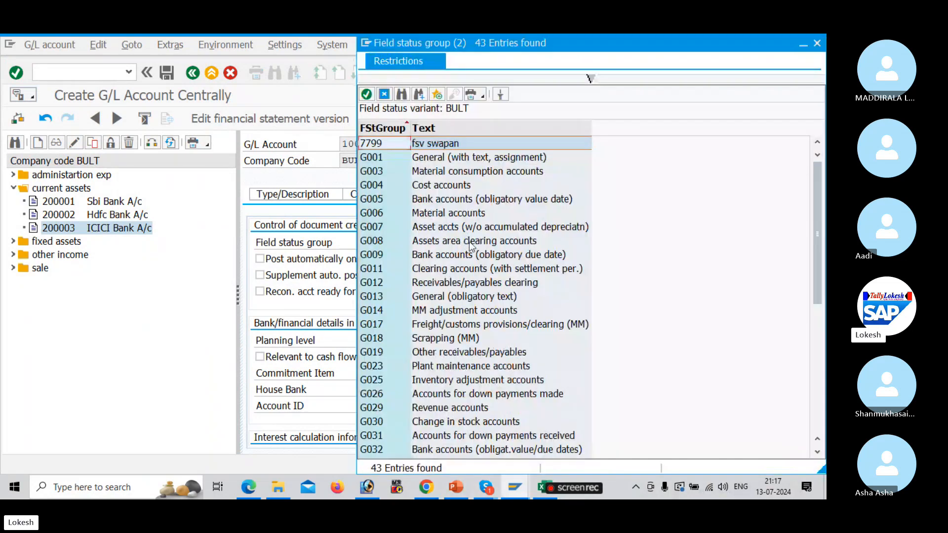
{"action": "left_click_drag", "start_coordinate": [816, 289], "coordinate": [820, 347]}
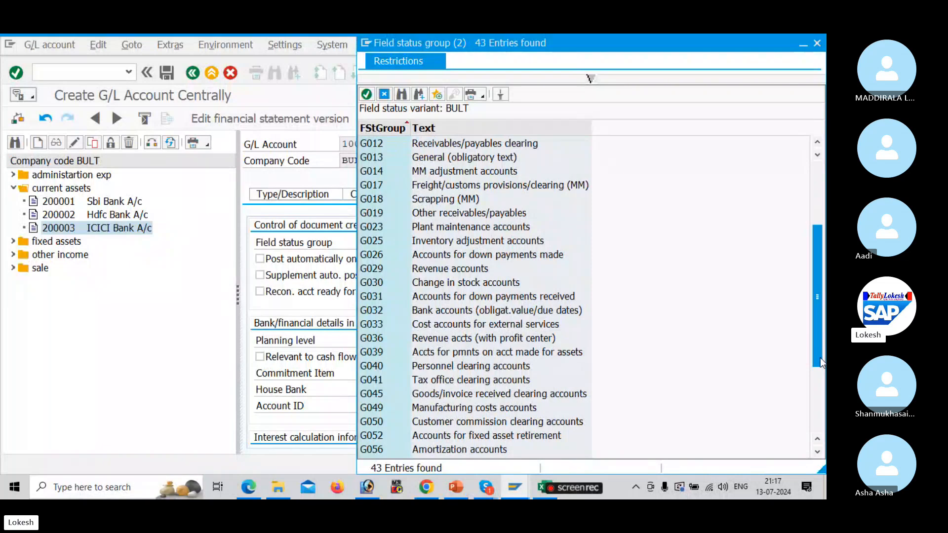
{"action": "left_click", "coordinate": [819, 384]}
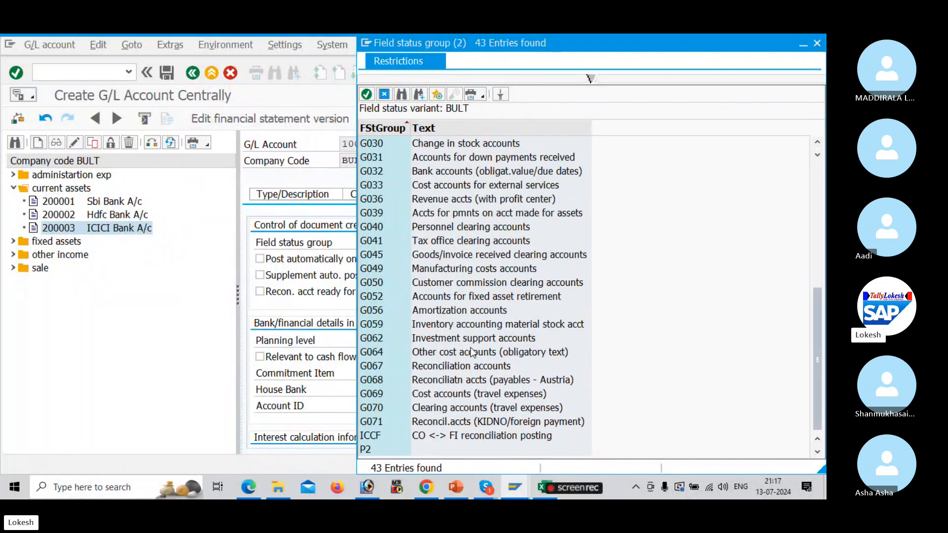
{"action": "left_click", "coordinate": [464, 366]}
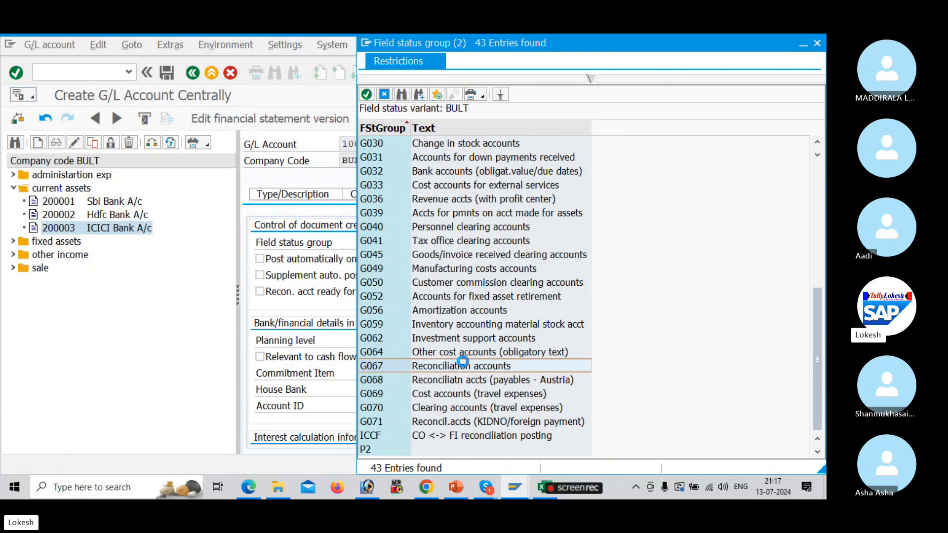
{"action": "double_click", "coordinate": [464, 367]}
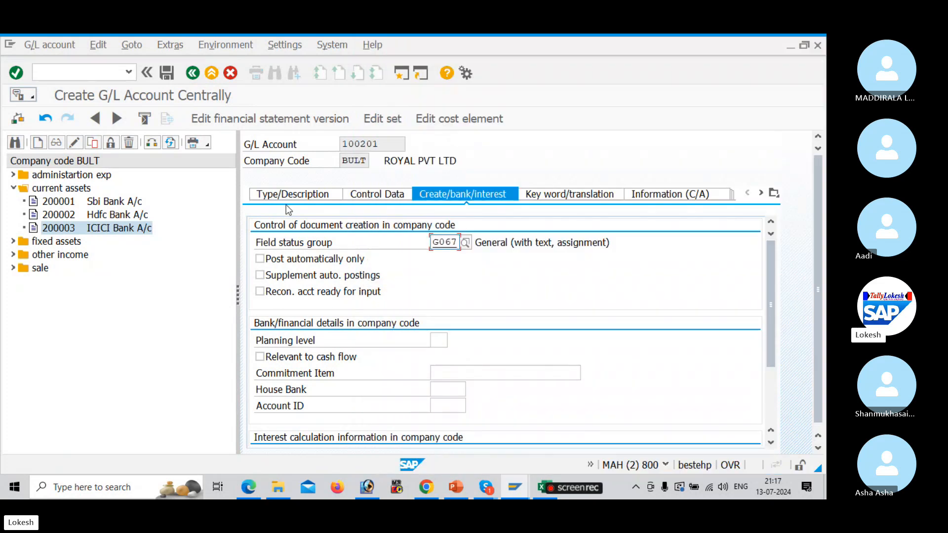
{"action": "left_click", "coordinate": [166, 73]}
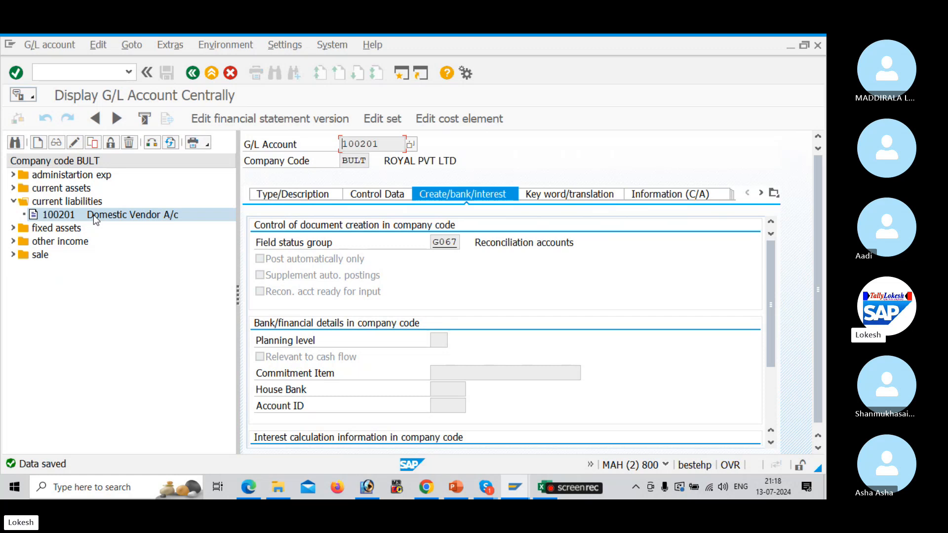
Copy account 100201 to new account 100202 and enter short text 'International Vendor'
{"action": "right_click", "coordinate": [93, 215]}
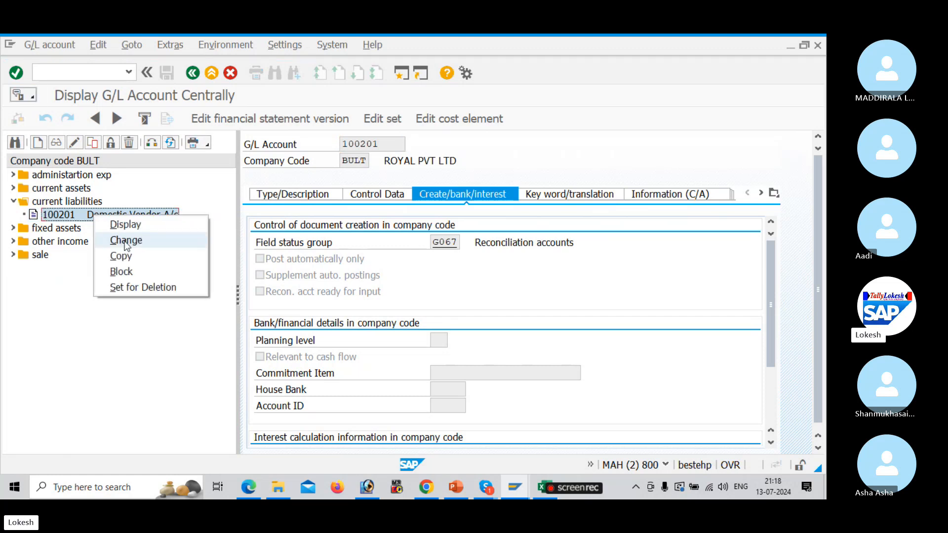
{"action": "left_click", "coordinate": [121, 256]}
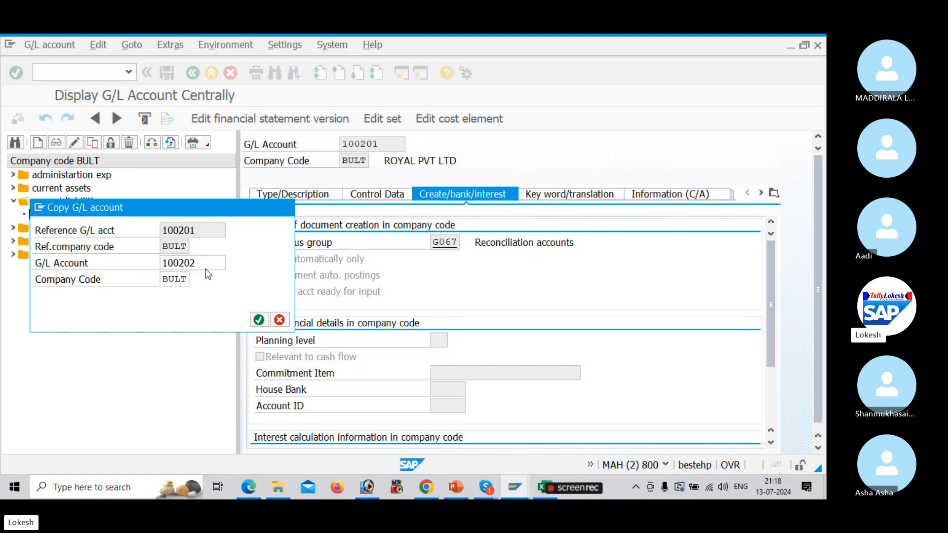
{"action": "key", "text": "Return"}
{"action": "left_click", "coordinate": [307, 197]}
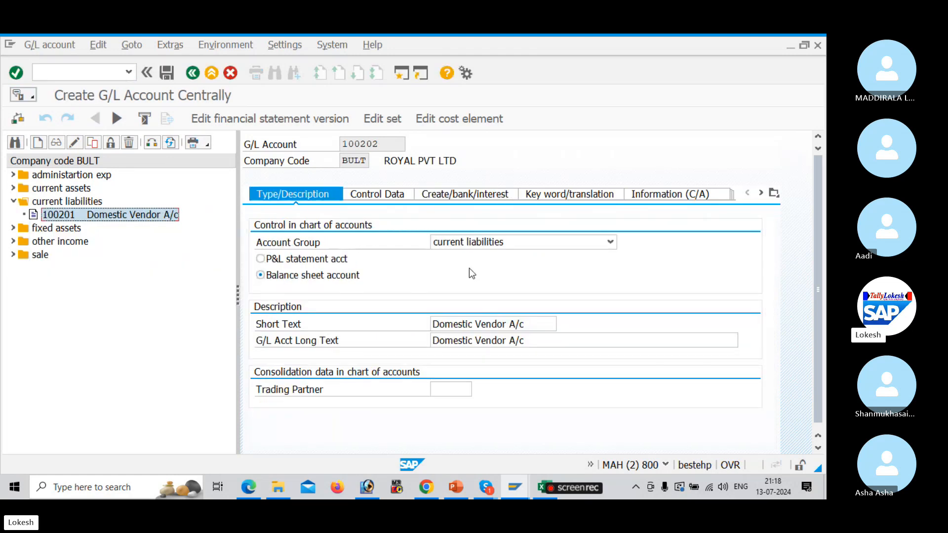
{"action": "left_click", "coordinate": [529, 325]}
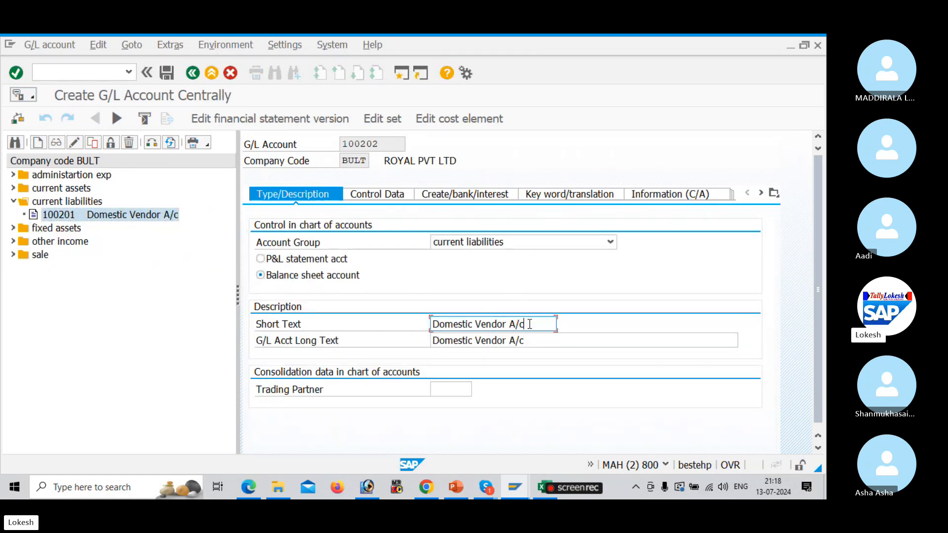
{"action": "key", "text": "BackSpace"}
{"action": "key", "text": "BackSpace"}
{"action": "key", "text": "BackSpace"}
{"action": "key", "text": "BackSpace"}
{"action": "key", "text": "BackSpace"}
{"action": "key", "text": "BackSpace"}
{"action": "key", "text": "BackSpace"}
{"action": "key", "text": "BackSpace"}
{"action": "key", "text": "BackSpace"}
{"action": "key", "text": "BackSpace"}
{"action": "key", "text": "BackSpace"}
{"action": "key", "text": "BackSpace"}
{"action": "key", "text": "BackSpace"}
{"action": "key", "text": "BackSpace"}
{"action": "key", "text": "BackSpace"}
{"action": "key", "text": "BackSpace"}
{"action": "key", "text": "BackSpace"}
{"action": "key", "text": "BackSpace"}
{"action": "key", "text": "BackSpace"}
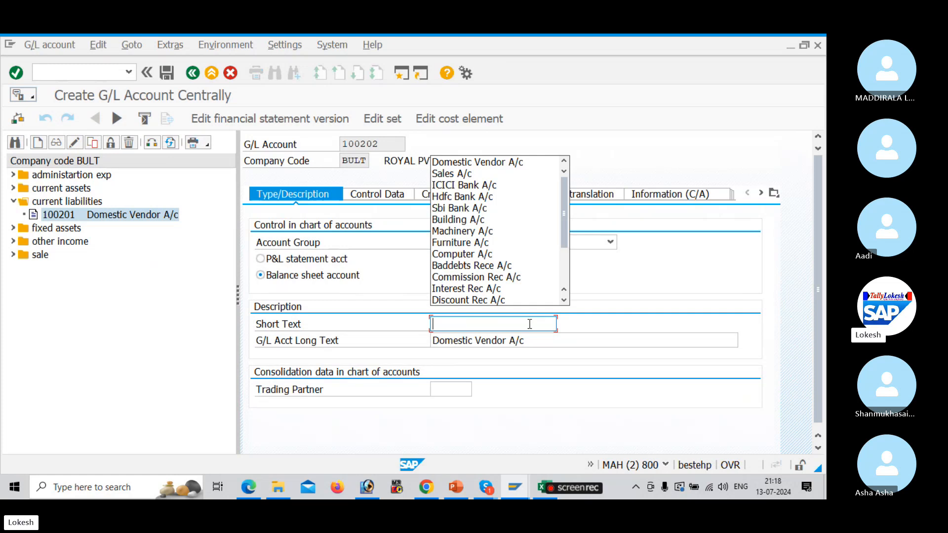
{"action": "type", "text": "Internati"}
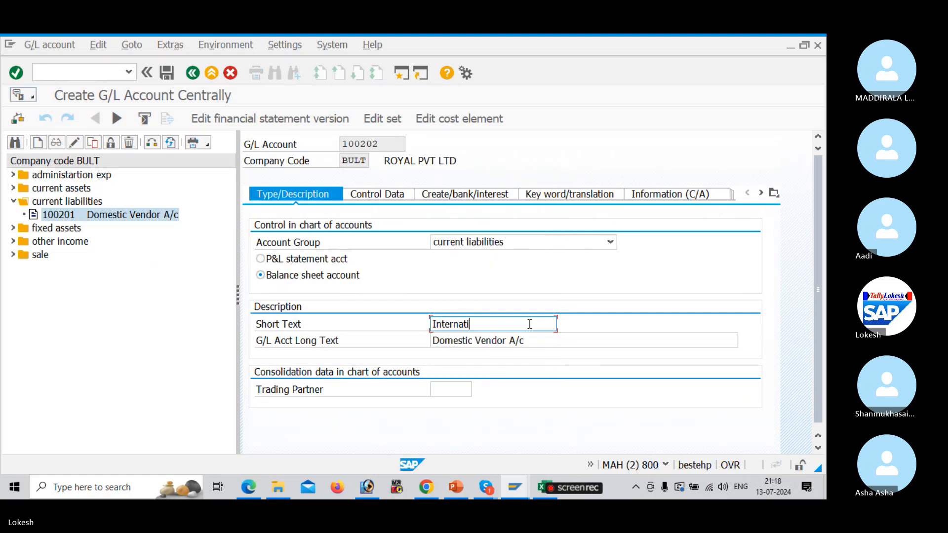
{"action": "type", "text": "onal Vendor"}
Replace the long text with 'International Vendor A/c'
{"action": "left_click_drag", "start_coordinate": [529, 324], "coordinate": [383, 318]}
{"action": "key", "text": "Left"}
{"action": "left_click_drag", "start_coordinate": [562, 340], "coordinate": [372, 327]}
{"action": "key", "text": "ctrl+v"}
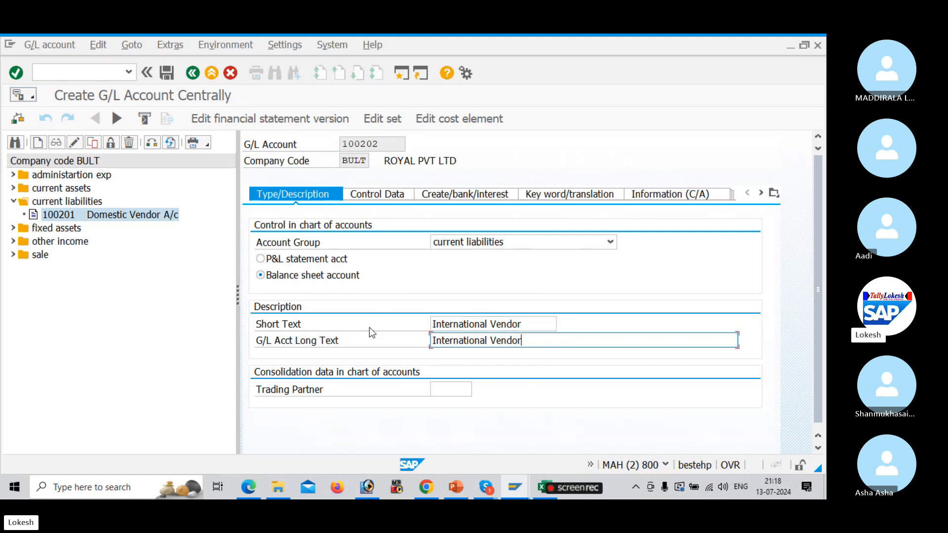
{"action": "type", "text": "a"}
{"action": "key", "text": "BackSpace"}
{"action": "type", "text": "A/c"}
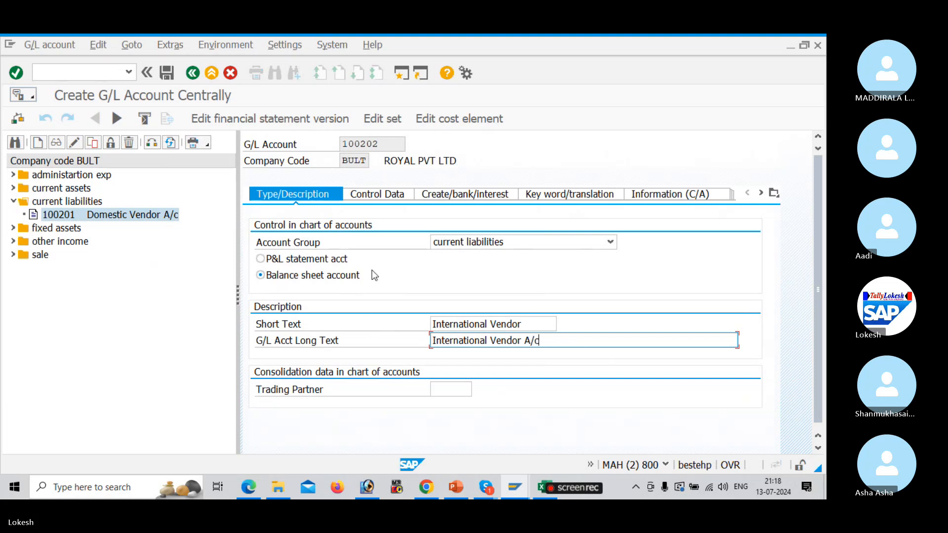
Review the copied control and document creation settings, then save account 100202
{"action": "left_click", "coordinate": [382, 197]}
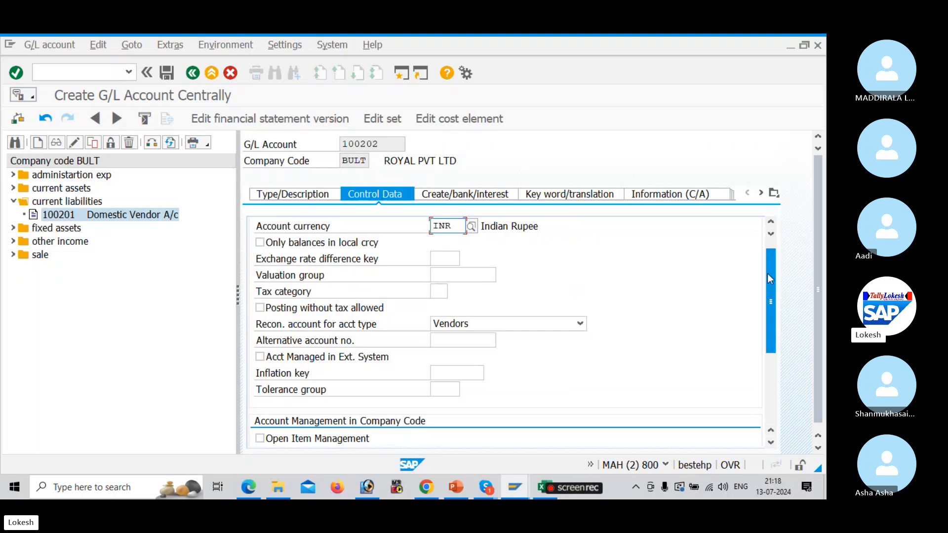
{"action": "left_click_drag", "start_coordinate": [769, 274], "coordinate": [766, 221]}
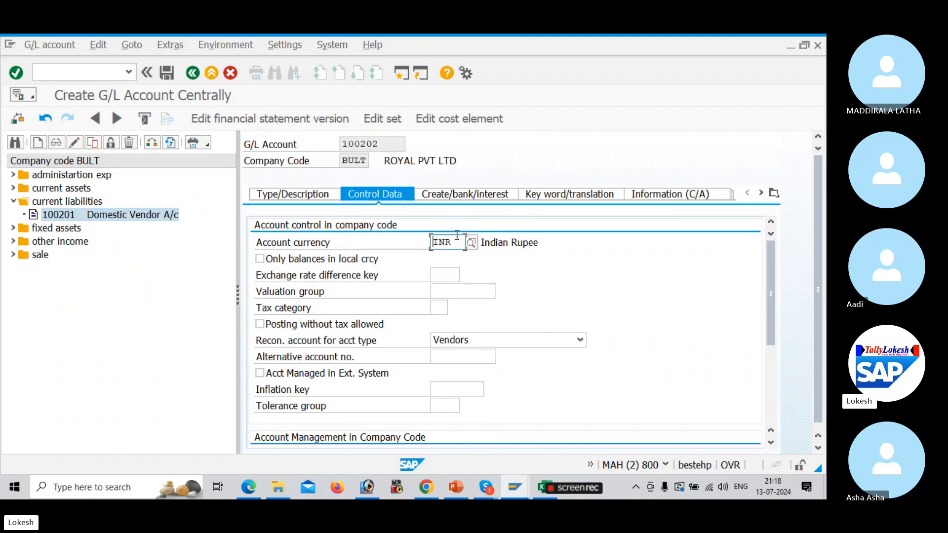
{"action": "left_click", "coordinate": [487, 195]}
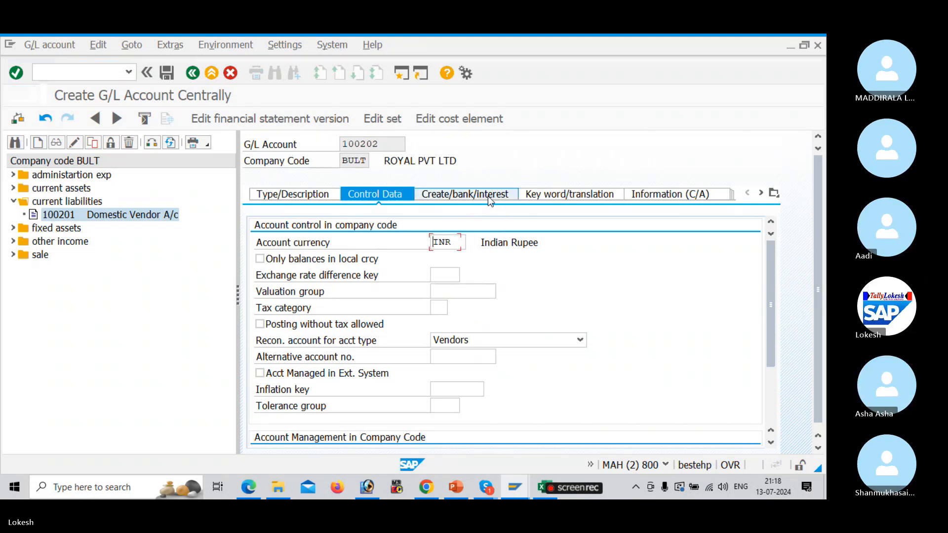
{"action": "left_click", "coordinate": [316, 194]}
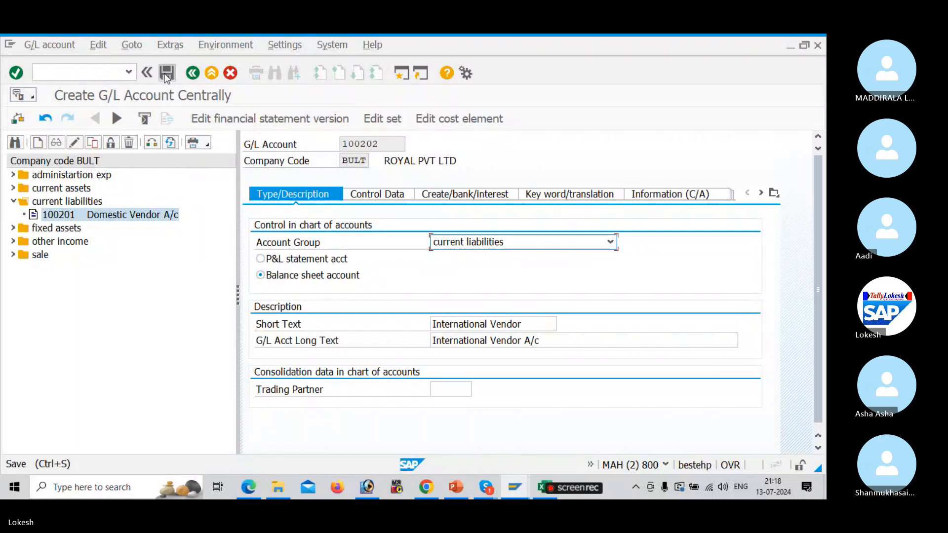
{"action": "left_click", "coordinate": [166, 73]}
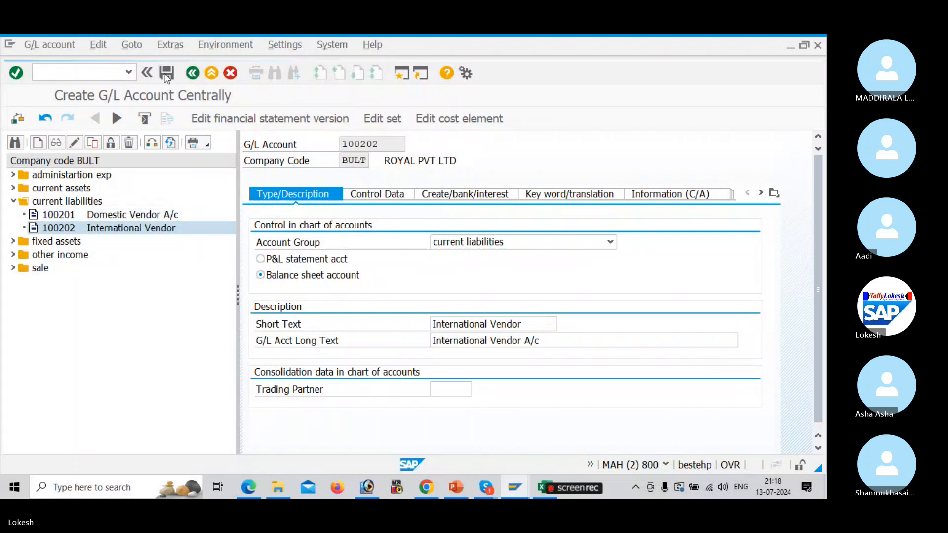
Copy account 100202 to new account number 100203
{"action": "right_click", "coordinate": [80, 229]}
{"action": "left_click", "coordinate": [128, 269]}
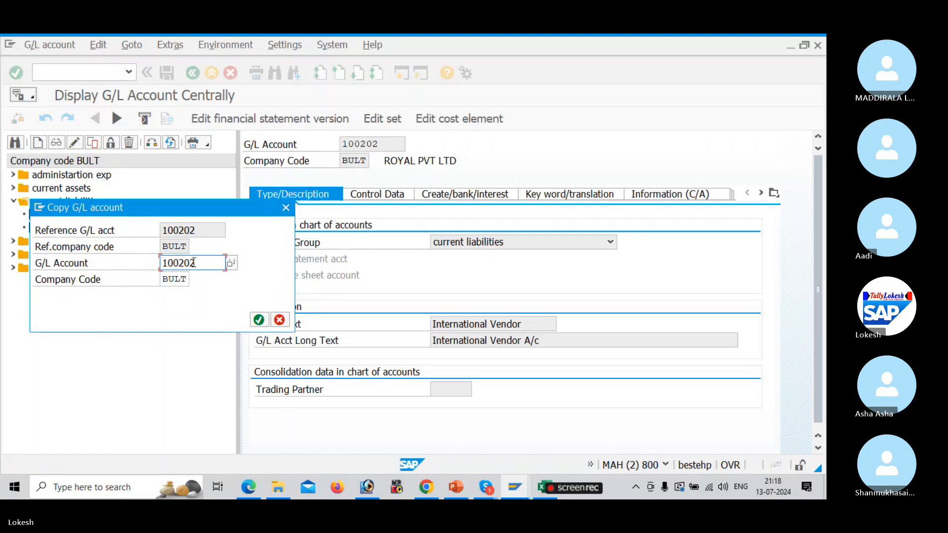
{"action": "left_click", "coordinate": [208, 262]}
{"action": "key", "text": "BackSpace"}
{"action": "type", "text": "3"}
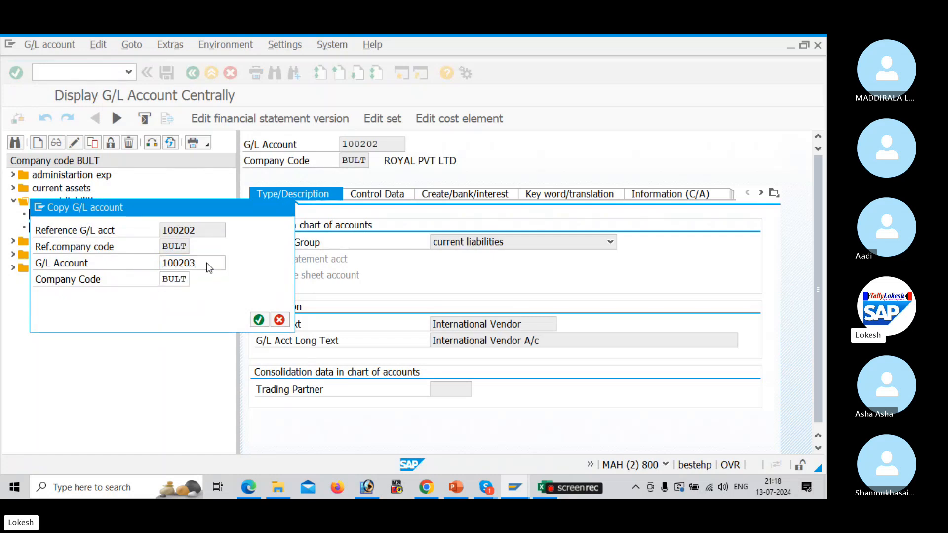
{"action": "key", "text": "Return"}
Replace the short text with 'One Time Vendor'
{"action": "left_click_drag", "start_coordinate": [531, 325], "coordinate": [292, 322]}
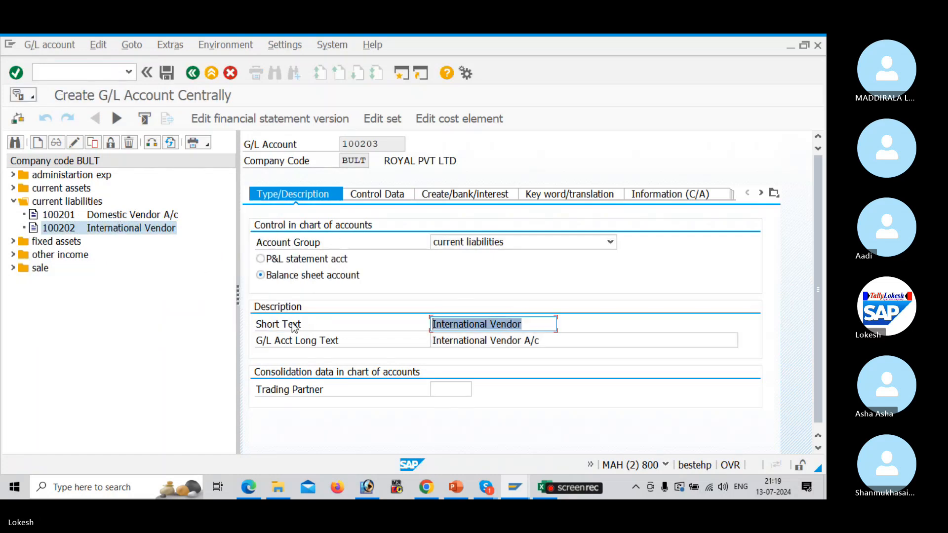
{"action": "key", "text": "BackSpace"}
{"action": "type", "text": "One T"}
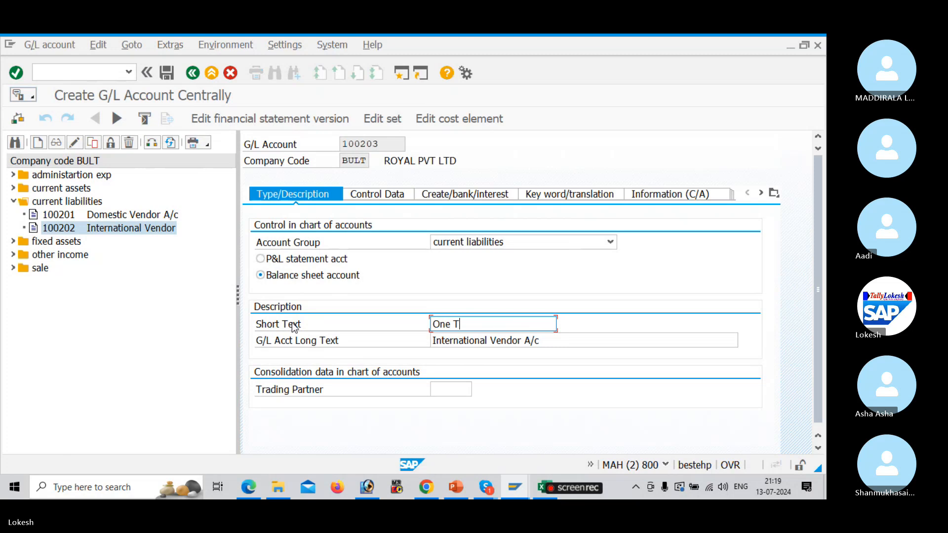
{"action": "type", "text": "ime Vendor"}
Set the G/L long text to 'One Time Vendor A/c'
{"action": "left_click_drag", "start_coordinate": [535, 329], "coordinate": [375, 309]}
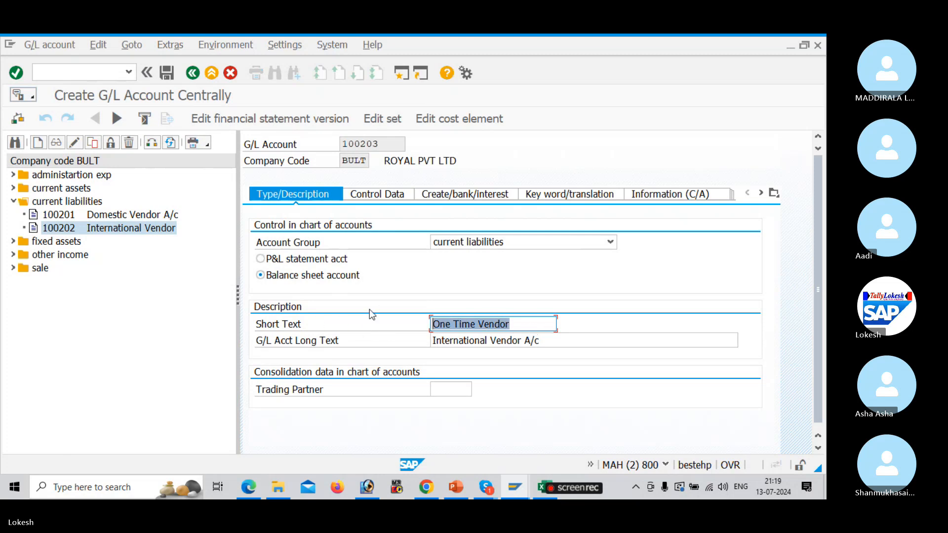
{"action": "key", "text": "Left"}
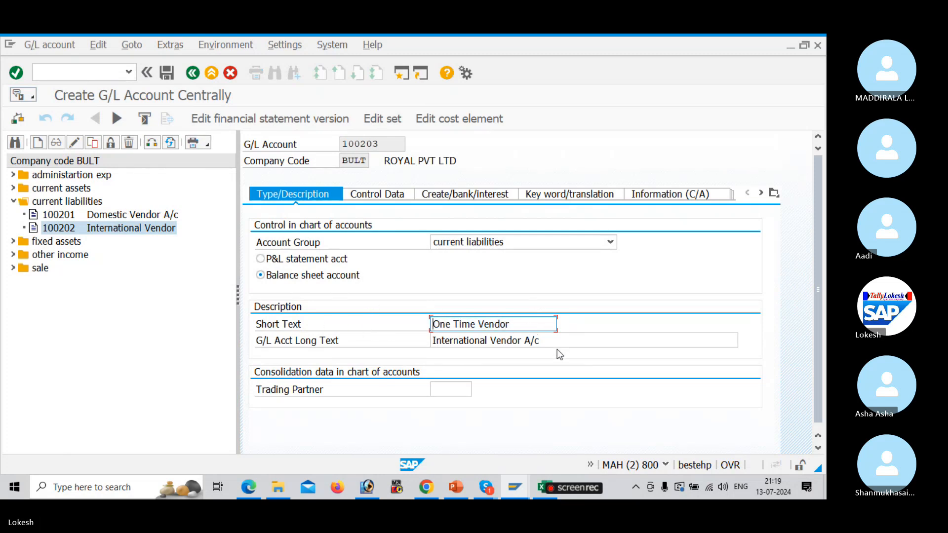
{"action": "left_click_drag", "start_coordinate": [562, 341], "coordinate": [404, 325]}
{"action": "key", "text": "ctrl+v"}
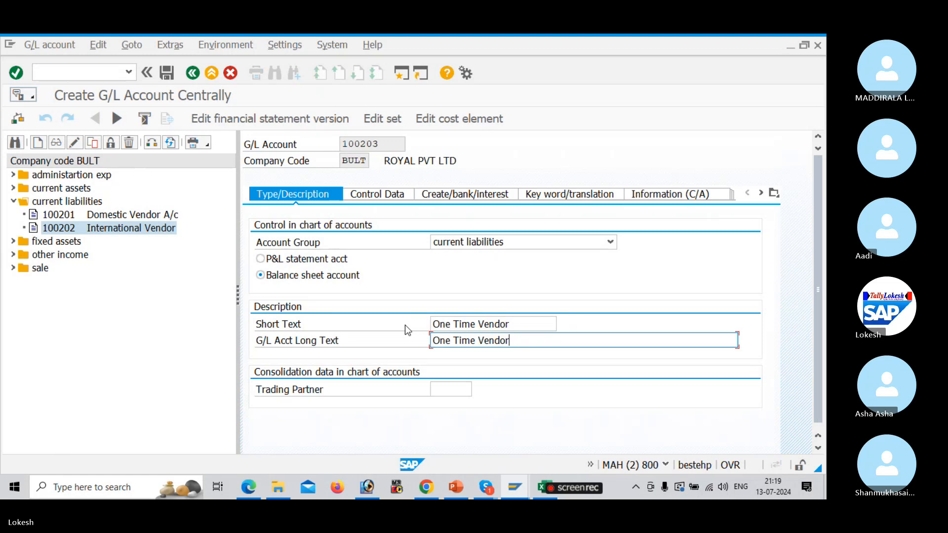
{"action": "type", "text": "a"}
{"action": "key", "text": "BackSpace"}
{"action": "type", "text": "A/c"}
Append 'A/c' to the short text and save account 100203
{"action": "left_click_drag", "start_coordinate": [531, 341], "coordinate": [513, 340]}
{"action": "left_click", "coordinate": [516, 324]}
{"action": "key", "text": "ctrl+v"}
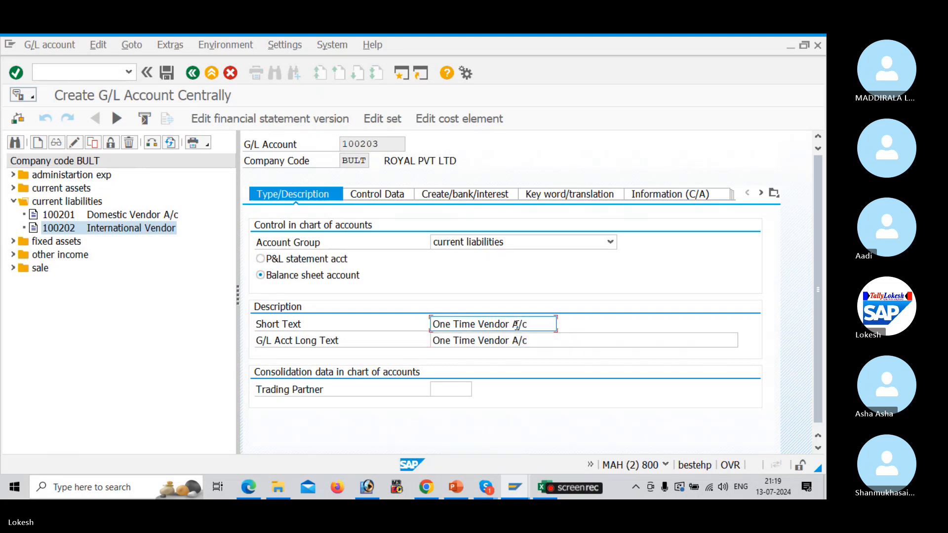
{"action": "left_click", "coordinate": [166, 73]}
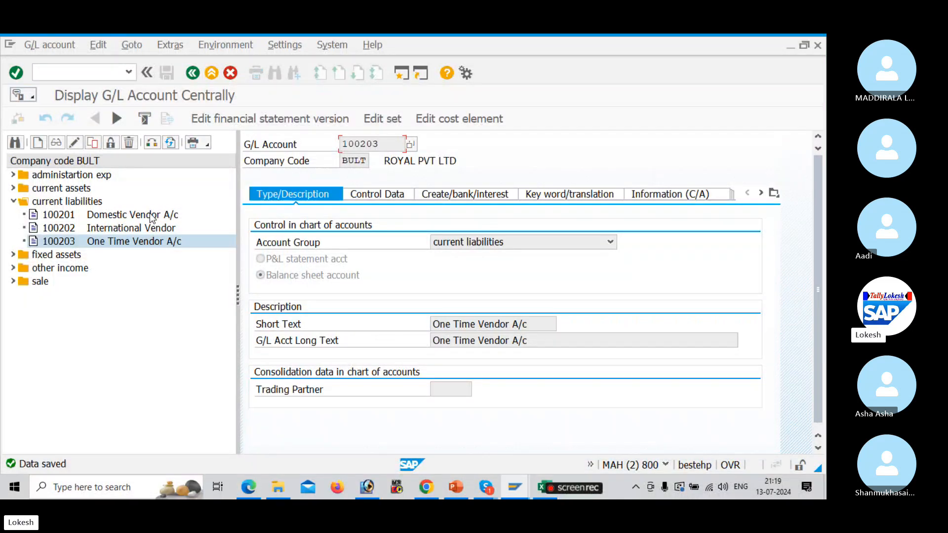
{"action": "key", "text": "alt+Tab"}
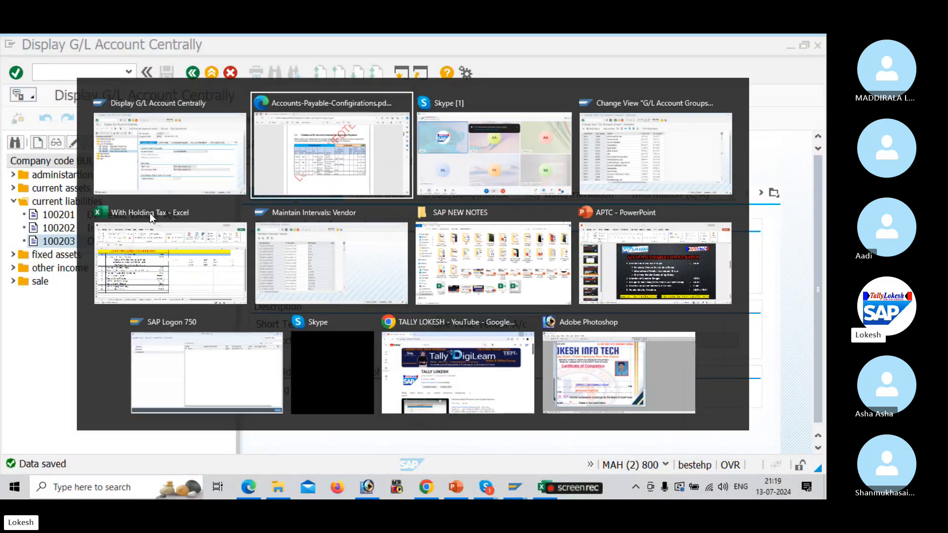
In the With Holding Tax workbook, locate the Vendor Master Creation code XK01/FK01
{"action": "key", "text": "alt+Tab"}
{"action": "key", "text": "alt+Tab"}
{"action": "key", "text": "alt+Tab"}
{"action": "key", "text": "alt+Tab"}
{"action": "key", "text": "alt+Tab"}
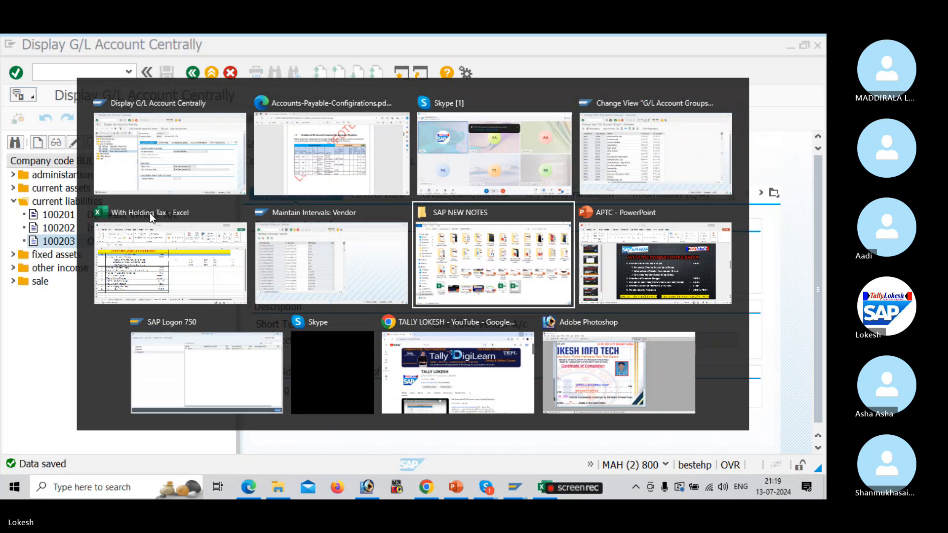
{"action": "key", "text": "alt+Tab"}
{"action": "key", "text": "alt+Tab"}
{"action": "key", "text": "alt+Tab"}
{"action": "key", "text": "alt+Tab"}
{"action": "key", "text": "alt+Tab"}
{"action": "key", "text": "alt+Tab"}
{"action": "key", "text": "alt+Tab"}
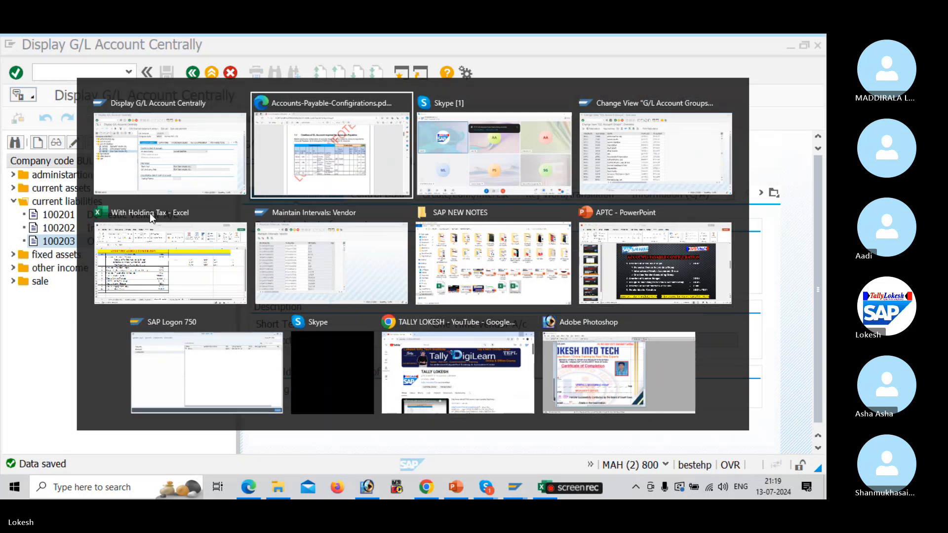
{"action": "key", "text": "alt+Tab"}
{"action": "key", "text": "alt+Tab"}
{"action": "key", "text": "alt+Tab"}
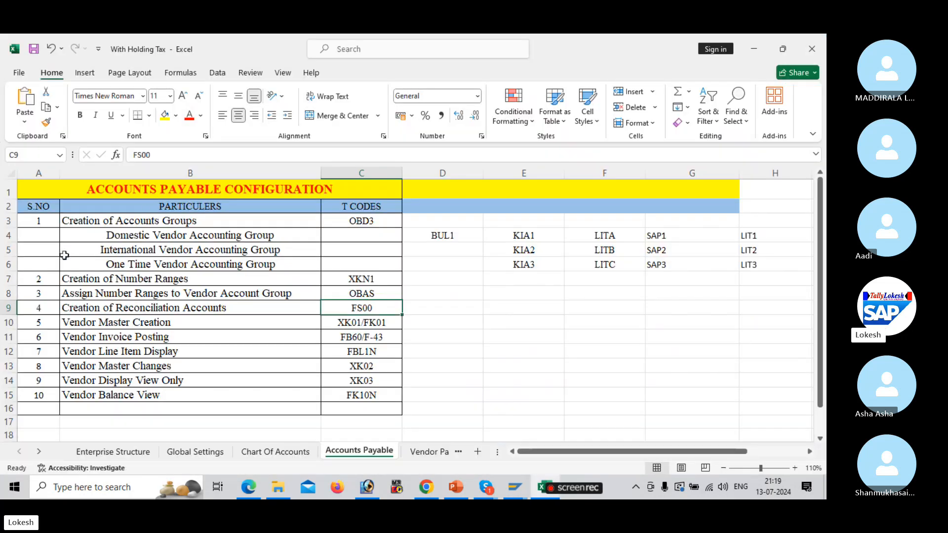
{"action": "left_click", "coordinate": [422, 307]}
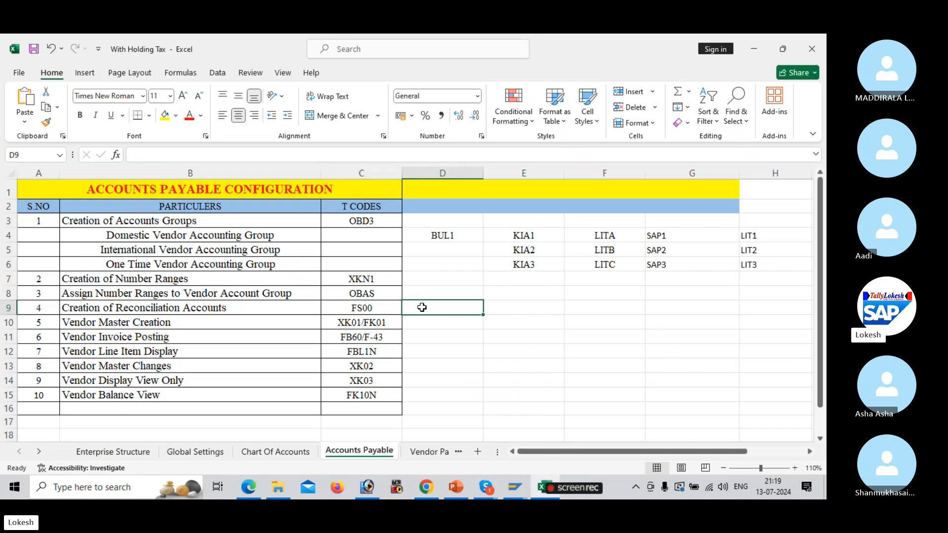
{"action": "left_click", "coordinate": [238, 321]}
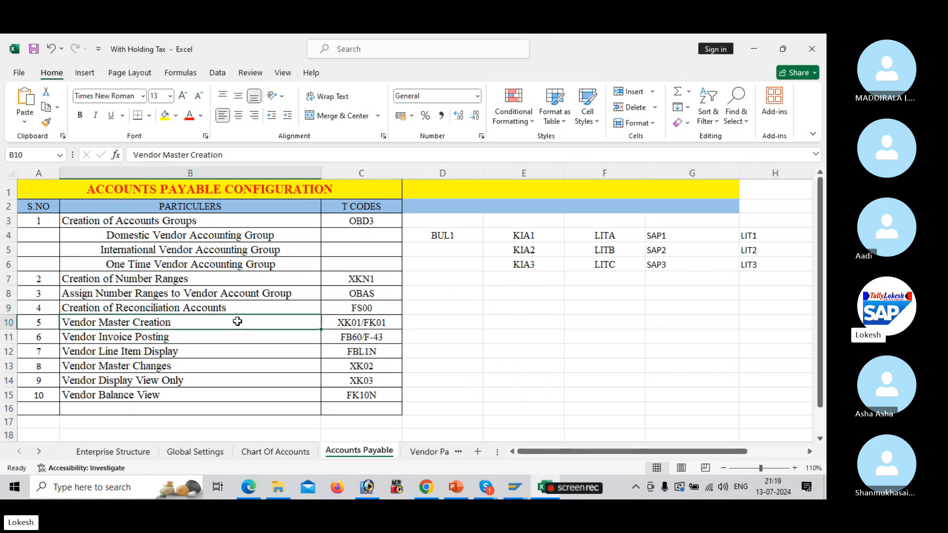
{"action": "left_click", "coordinate": [378, 320]}
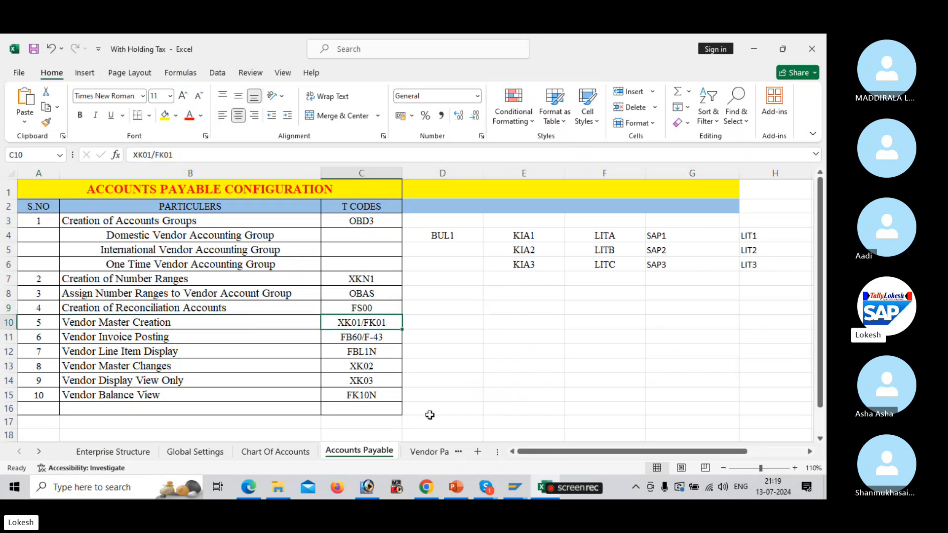
Bring the SAP vendor number range intervals window back to the front
{"action": "mouse_move", "coordinate": [486, 487]}
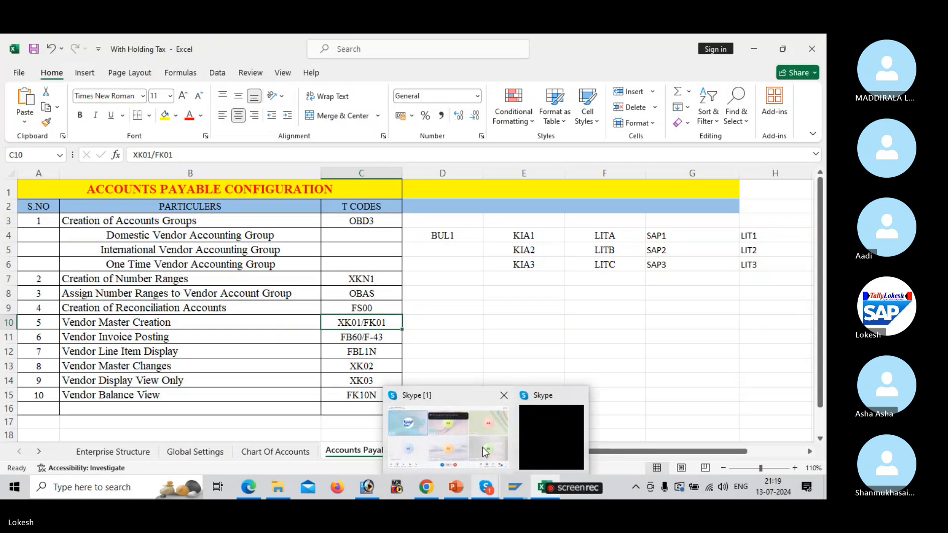
{"action": "mouse_move", "coordinate": [514, 488]}
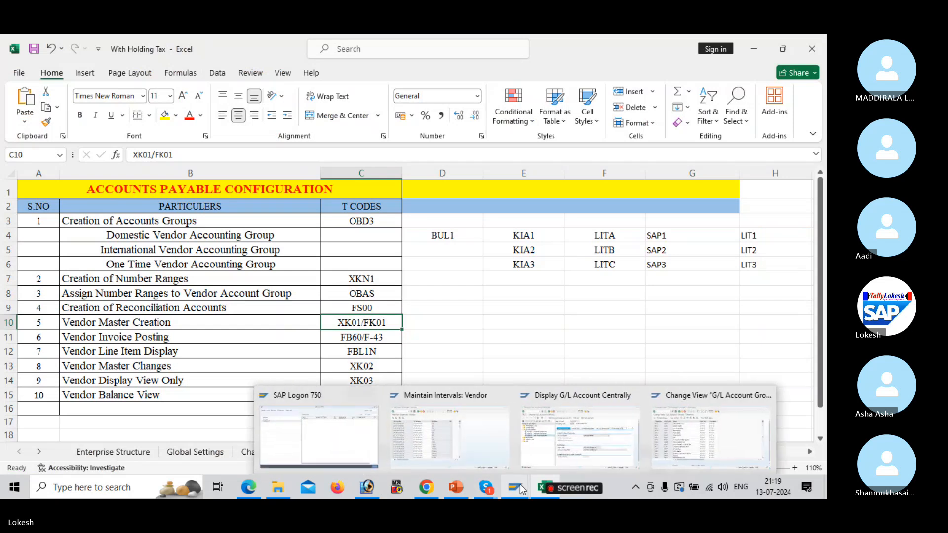
{"action": "left_click", "coordinate": [467, 434]}
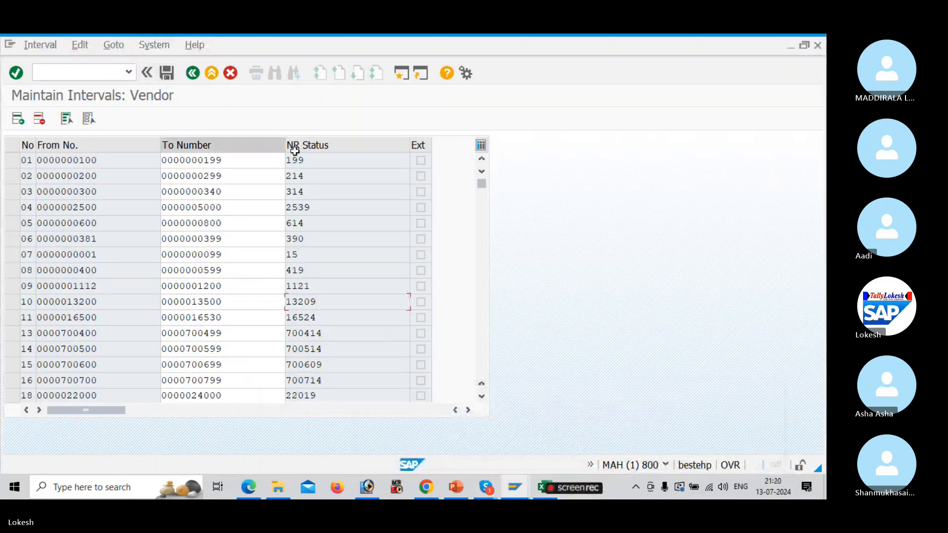
From the G/L Account Groups window, run /nxk01 to reach the Create Vendor initial screen
{"action": "mouse_move", "coordinate": [517, 480]}
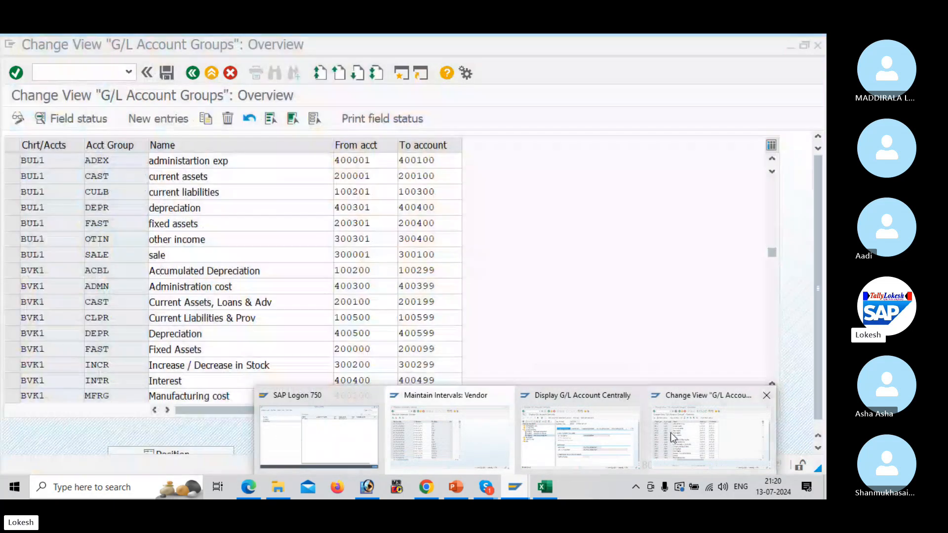
{"action": "left_click", "coordinate": [669, 431]}
{"action": "left_click", "coordinate": [111, 77]}
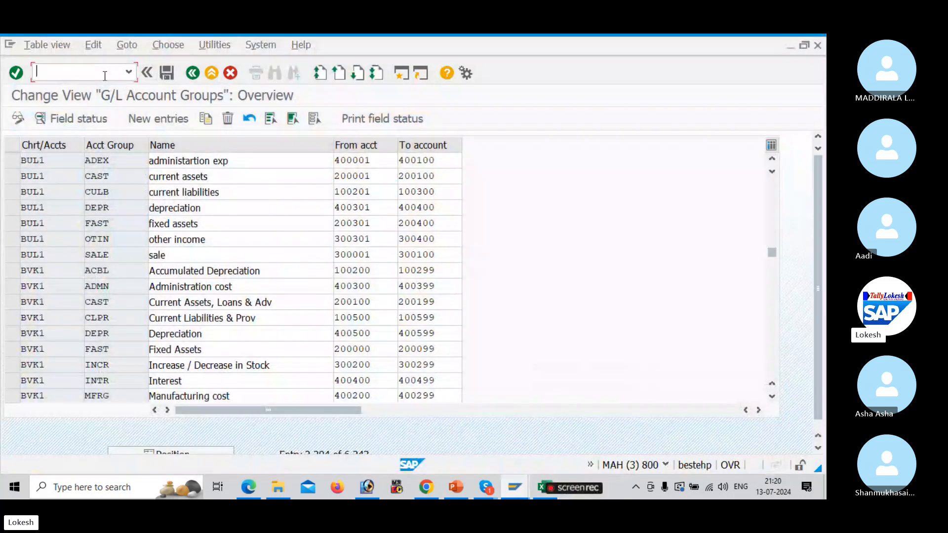
{"action": "type", "text": "/nxk01"}
{"action": "key", "text": "Return"}
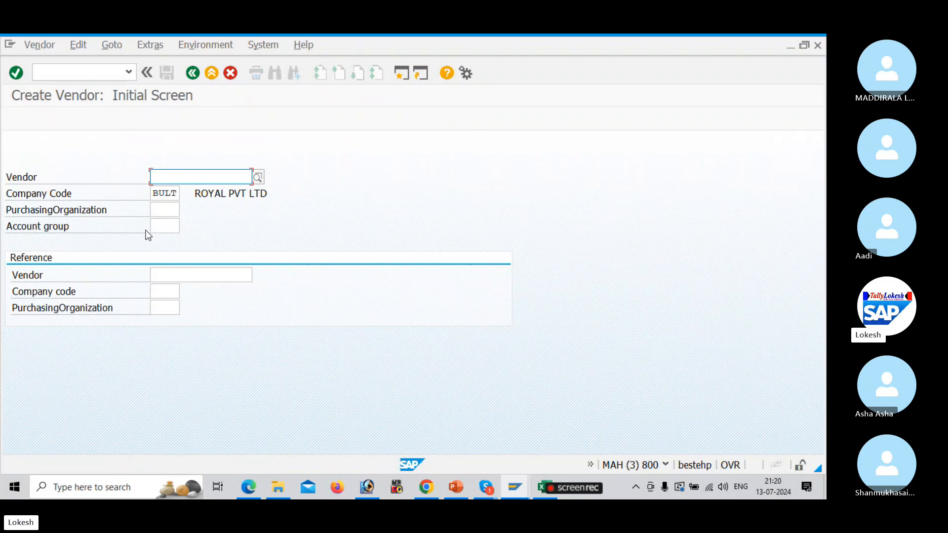
Go to the Account group field, then switch to the Excel Accounts Payable sheet
{"action": "left_click", "coordinate": [162, 223]}
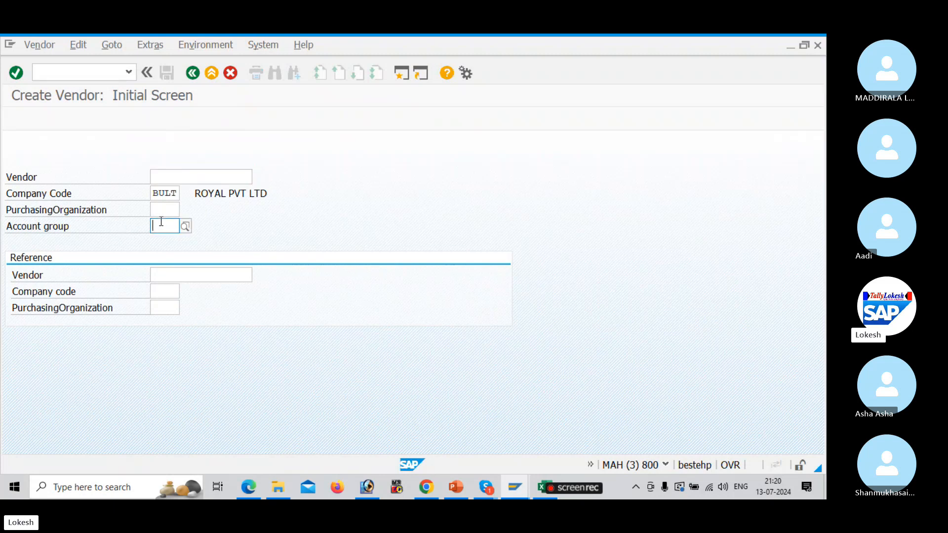
{"action": "key", "text": "alt+Tab"}
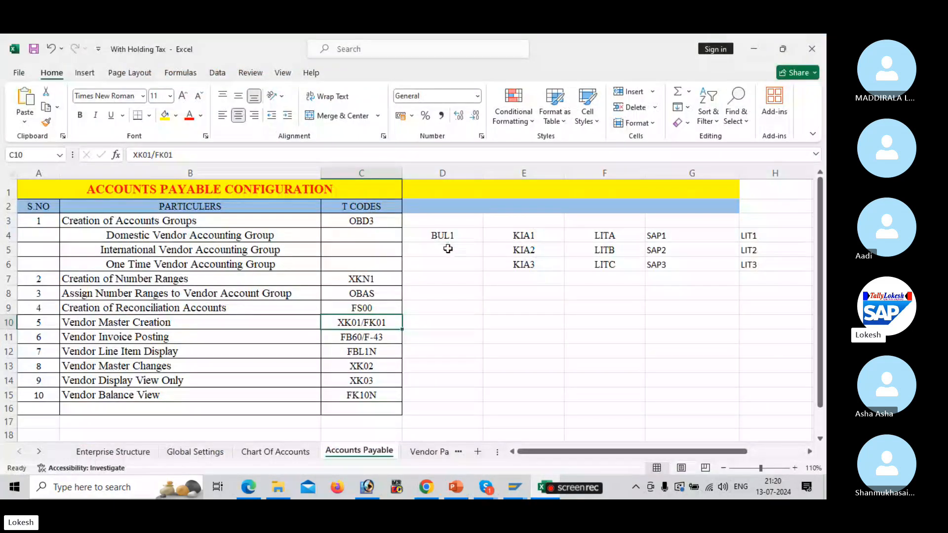
Enter group code BUL2 in cell D5 and BUL3 in cell D6
{"action": "left_click", "coordinate": [448, 249]}
{"action": "type", "text": "buL1"}
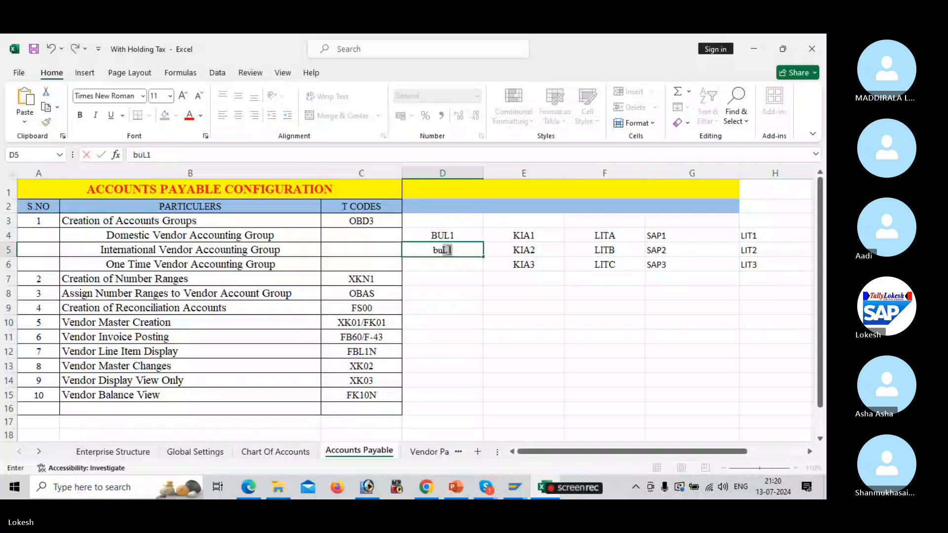
{"action": "key", "text": "BackSpace"}
{"action": "key", "text": "BackSpace"}
{"action": "key", "text": "BackSpace"}
{"action": "key", "text": "BackSpace"}
{"action": "type", "text": "BUL1"}
{"action": "key", "text": "BackSpace"}
{"action": "type", "text": "2"}
{"action": "key", "text": "ctrl+Return"}
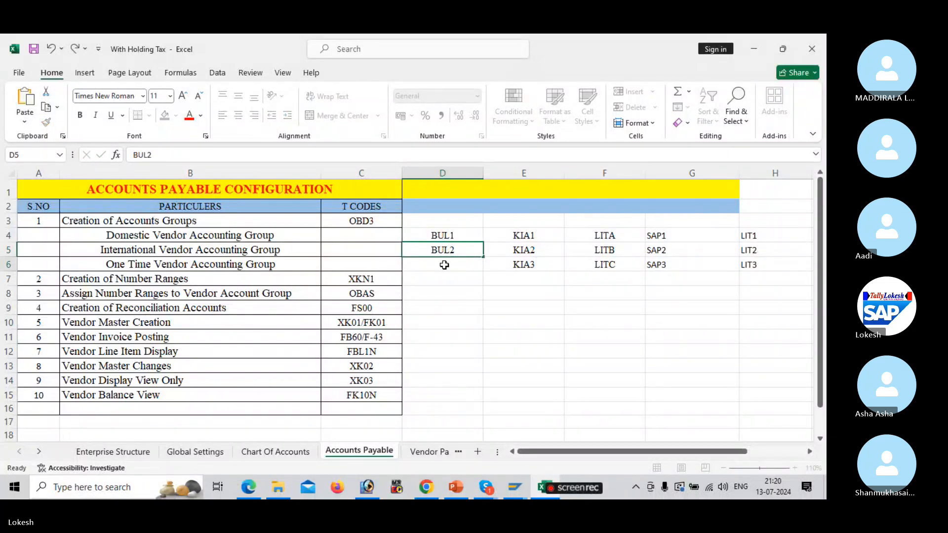
{"action": "left_click", "coordinate": [444, 265]}
{"action": "type", "text": "BUL3"}
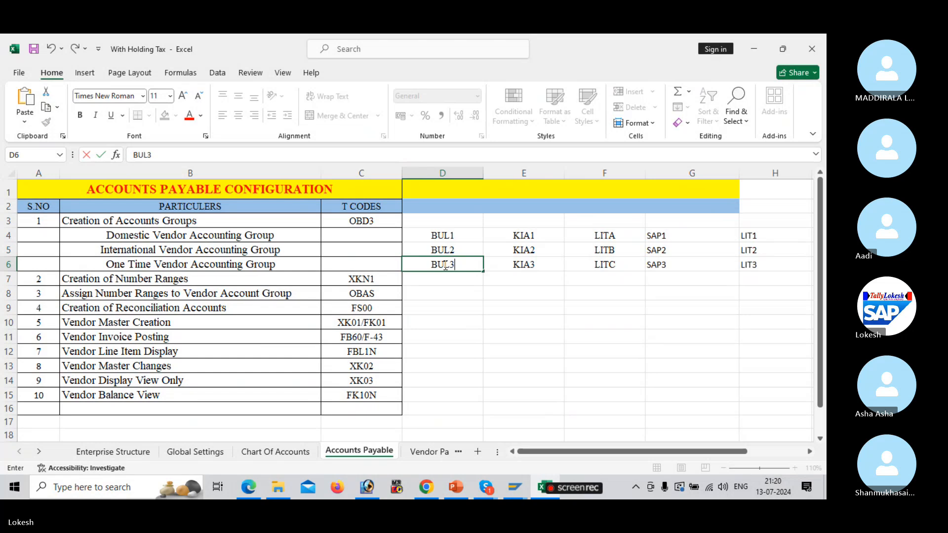
{"action": "key", "text": "Tab"}
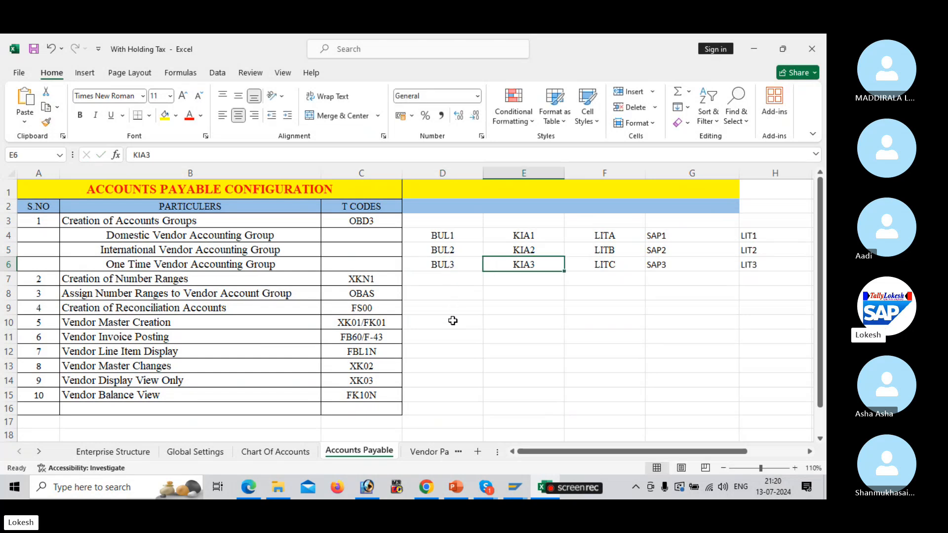
{"action": "left_click", "coordinate": [453, 321]}
In XK01, choose account group BUL1 Domestic Vendor Group and continue to the address screen
{"action": "key", "text": "alt+Tab"}
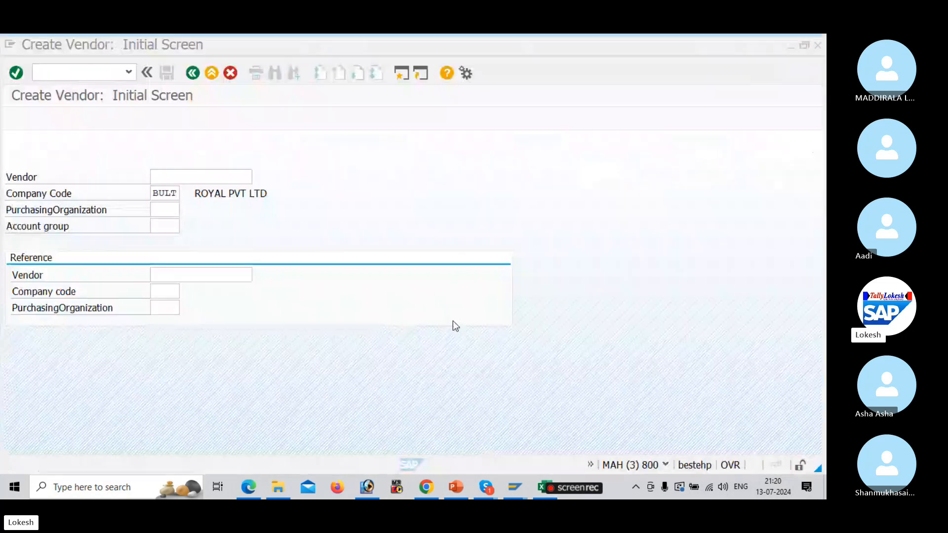
{"action": "type", "text": "BUL"}
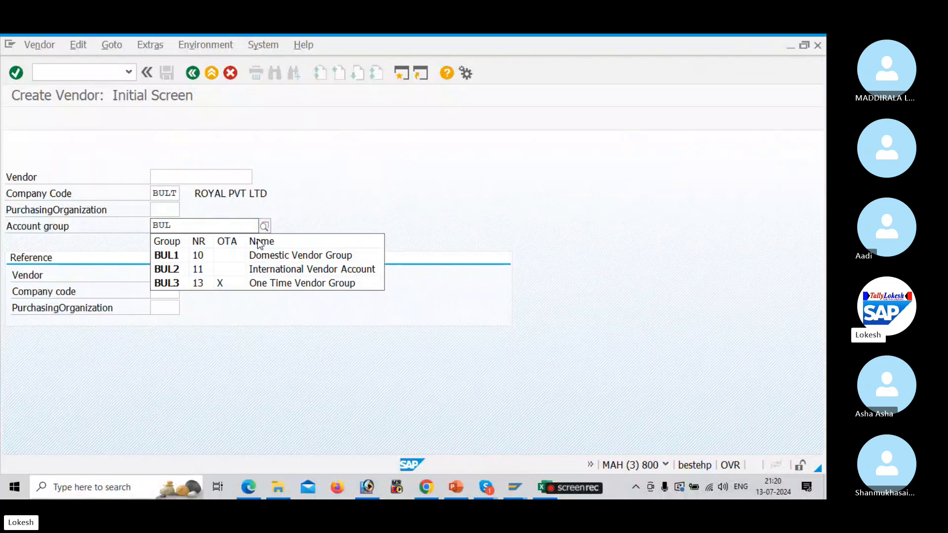
{"action": "key", "text": "Down"}
{"action": "key", "text": "Return"}
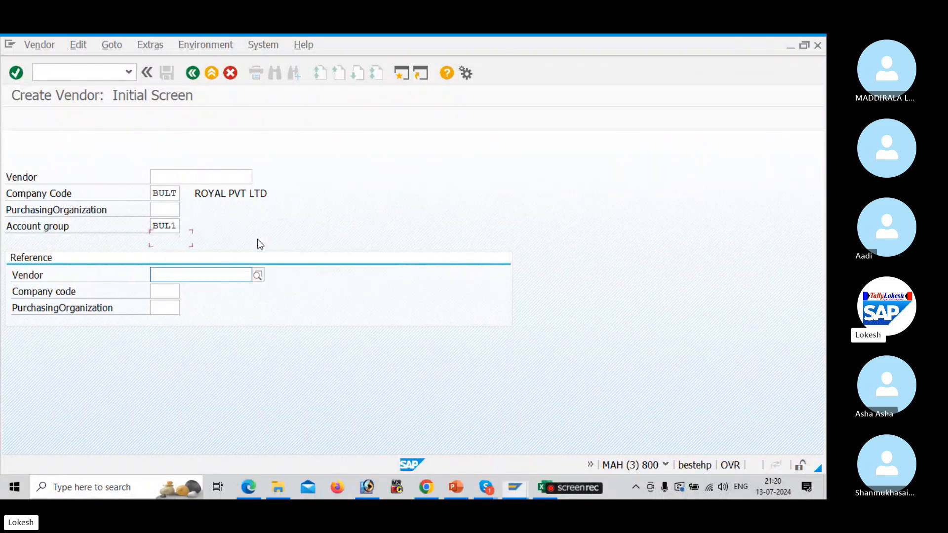
{"action": "key", "text": "Return"}
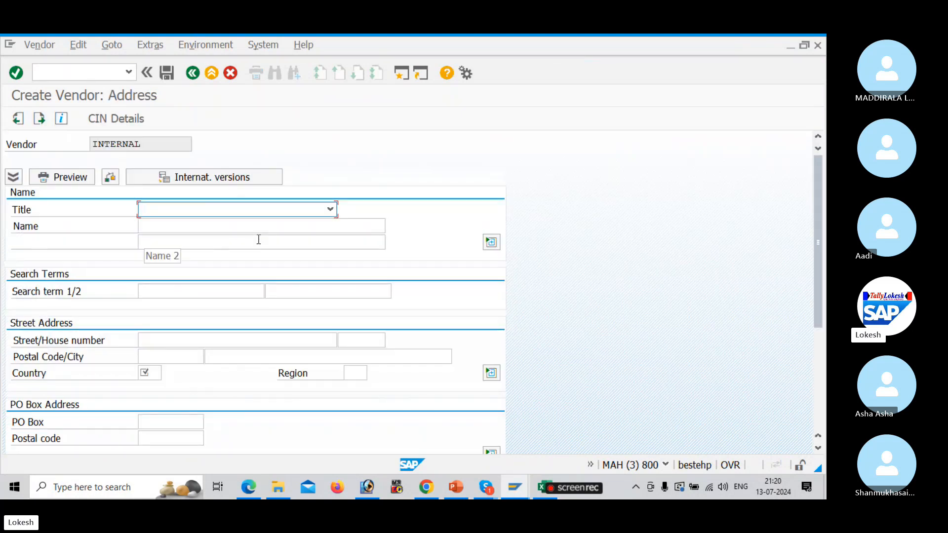
Set the title to Company and the name to TATA PVT LTD
{"action": "left_click", "coordinate": [328, 209]}
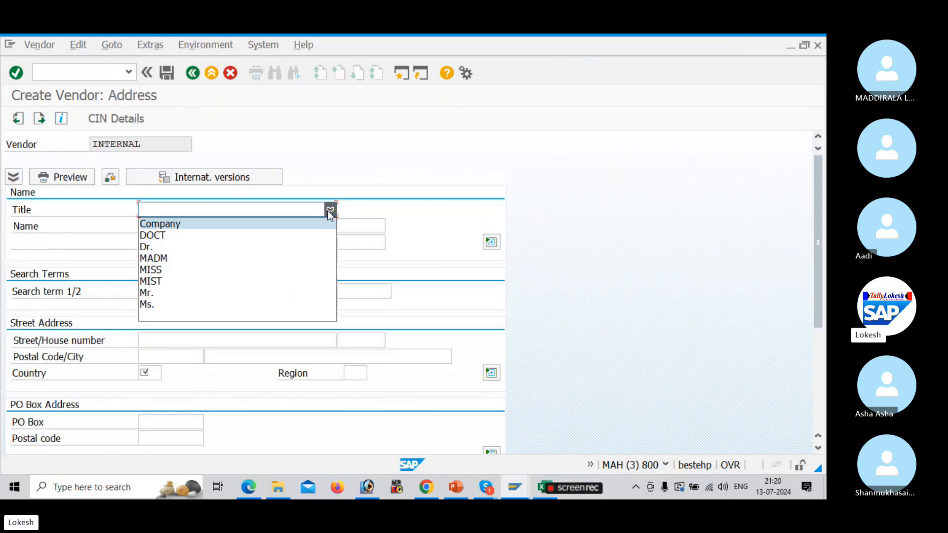
{"action": "left_click", "coordinate": [295, 223]}
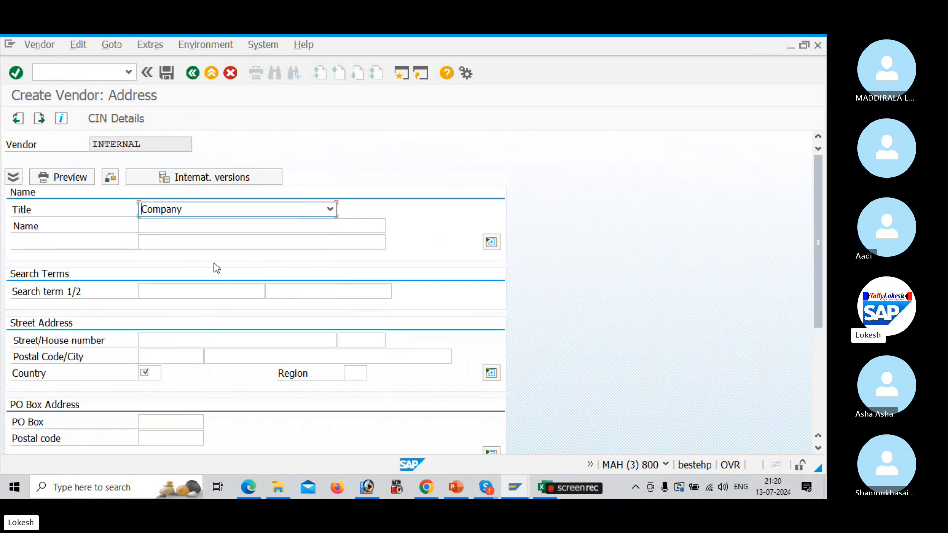
{"action": "left_click", "coordinate": [211, 228]}
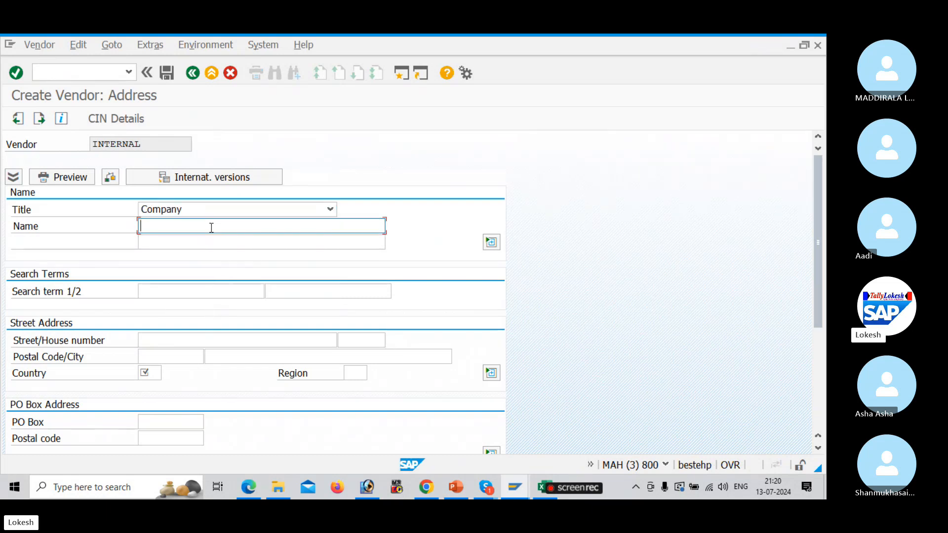
{"action": "type", "text": "T"}
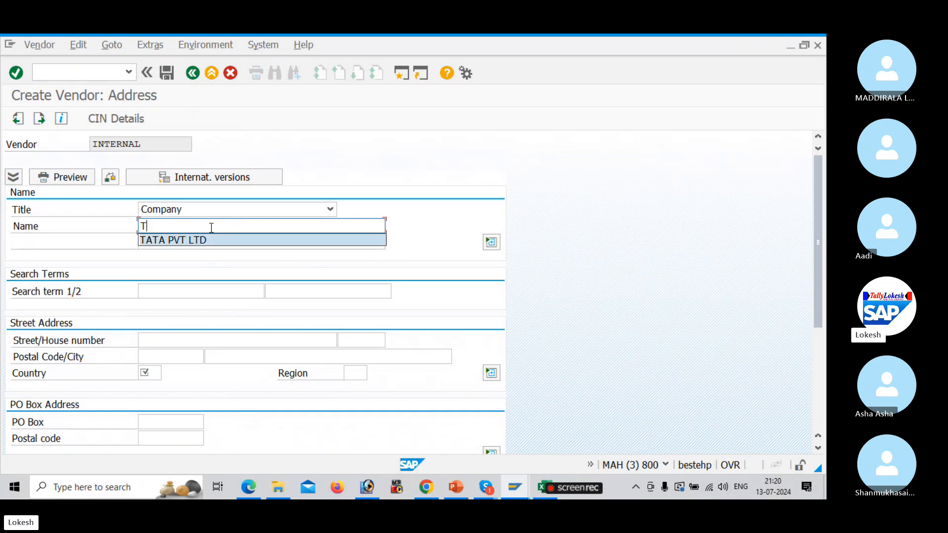
{"action": "key", "text": "Tab"}
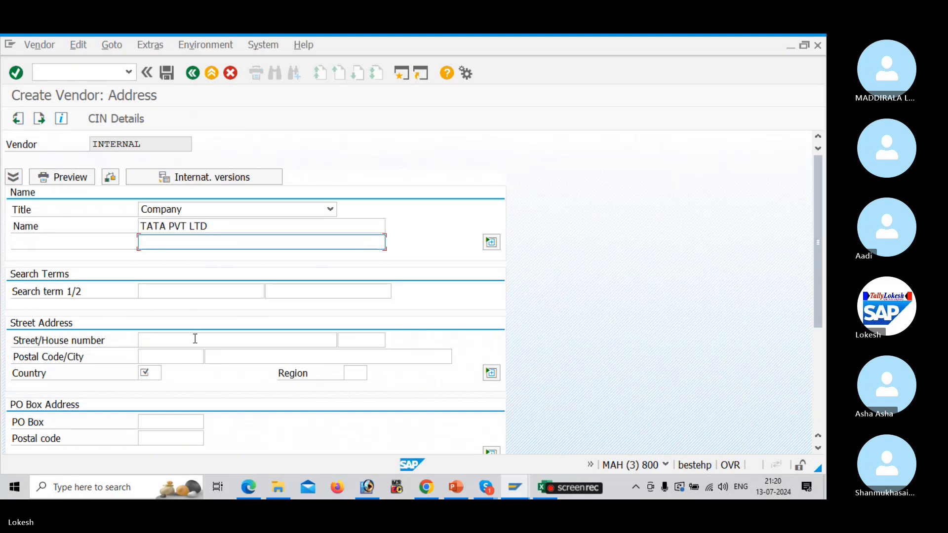
{"action": "left_click", "coordinate": [195, 338]}
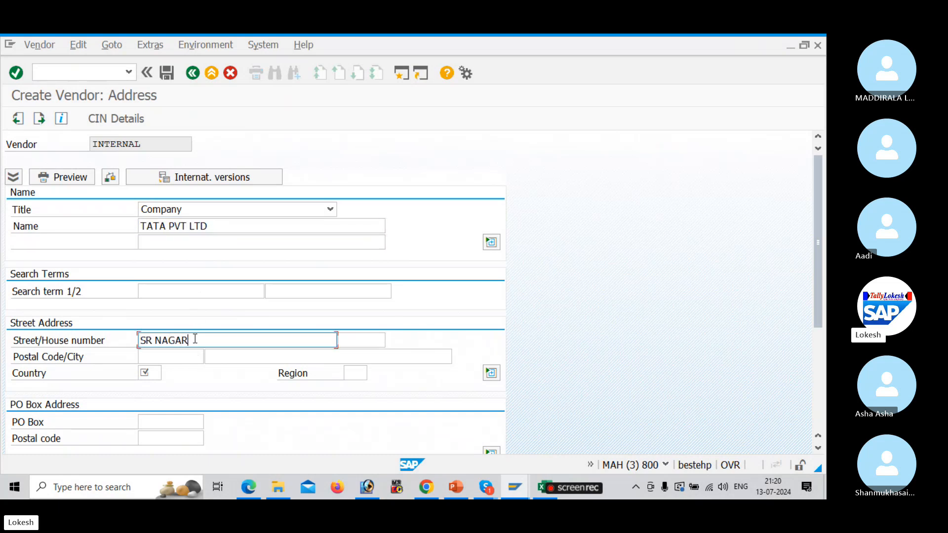
{"action": "key", "text": "Tab"}
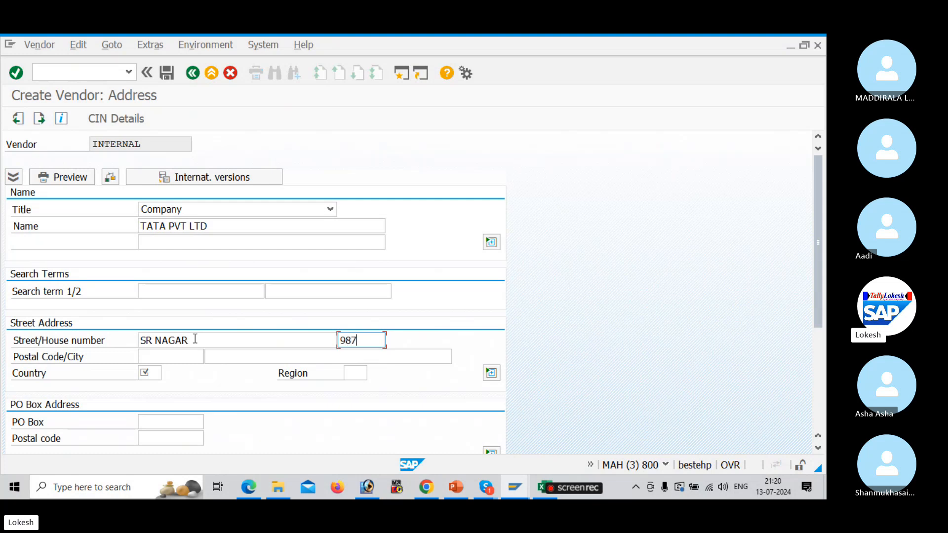
{"action": "key", "text": "Tab"}
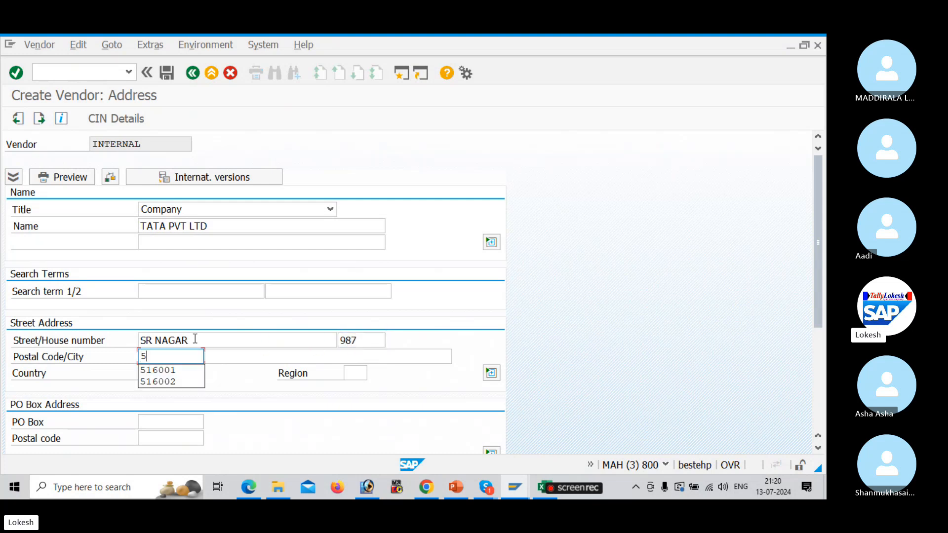
{"action": "key", "text": "Tab"}
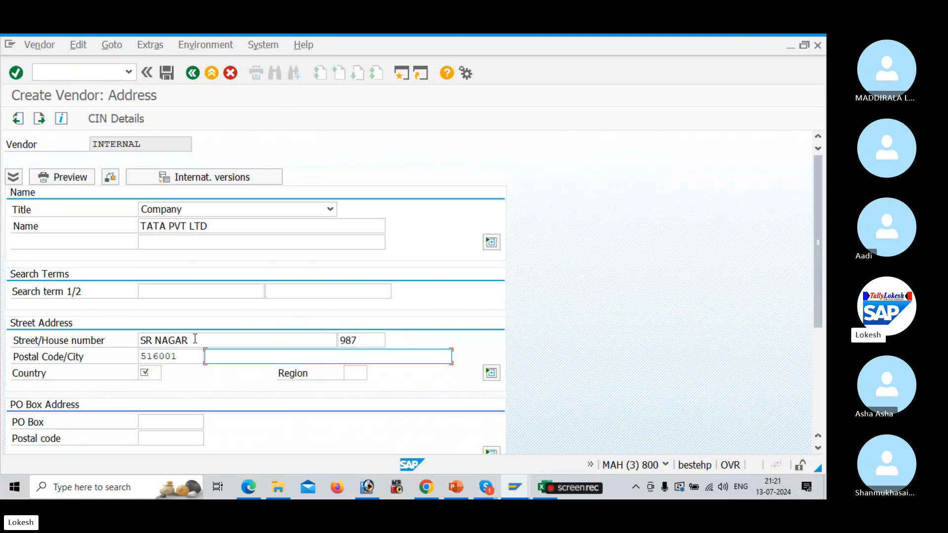
{"action": "type", "text": "H"}
{"action": "key", "text": "Down"}
{"action": "key", "text": "Tab"}
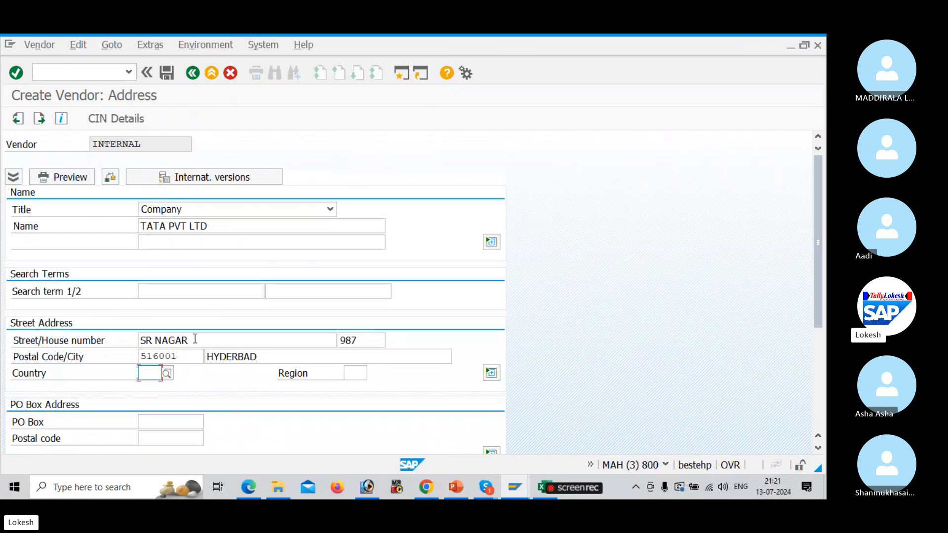
Set country IN (India) and region 36, Telangana
{"action": "type", "text": "INR"}
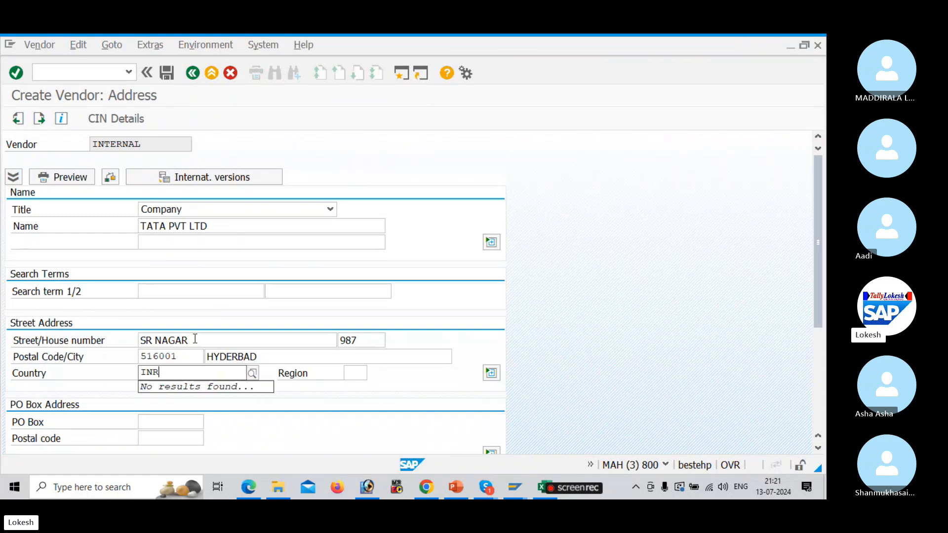
{"action": "key", "text": "BackSpace"}
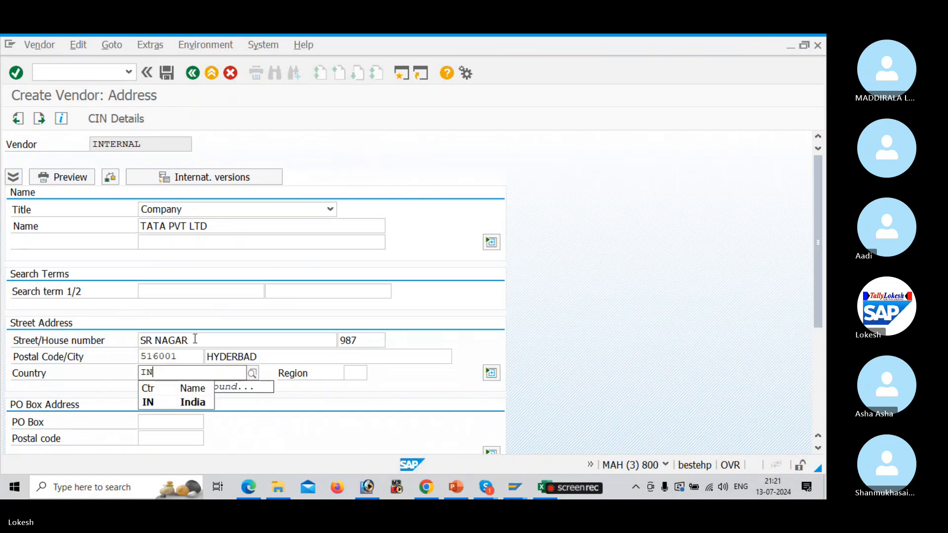
{"action": "key", "text": "Down"}
{"action": "key", "text": "Tab"}
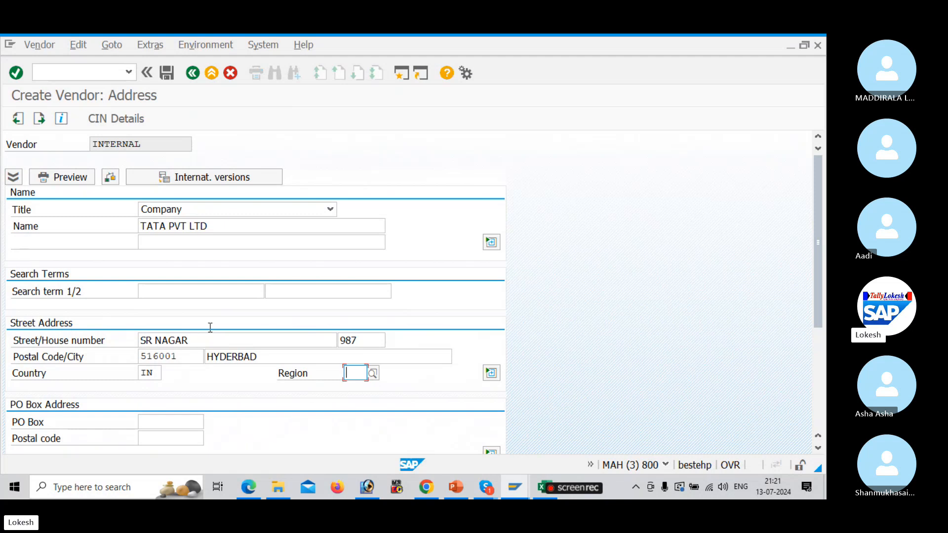
{"action": "left_click", "coordinate": [373, 373]}
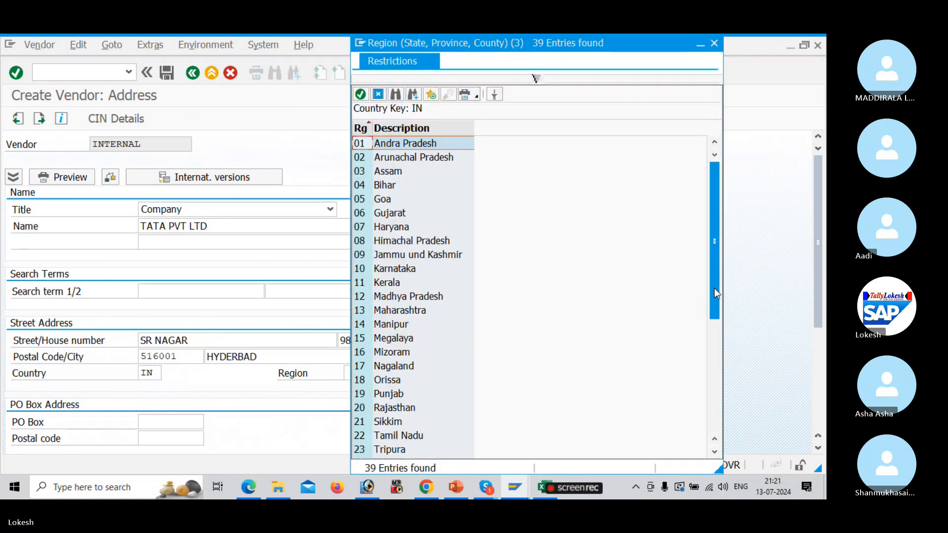
{"action": "left_click_drag", "start_coordinate": [714, 288], "coordinate": [716, 398]}
{"action": "double_click", "coordinate": [404, 419]}
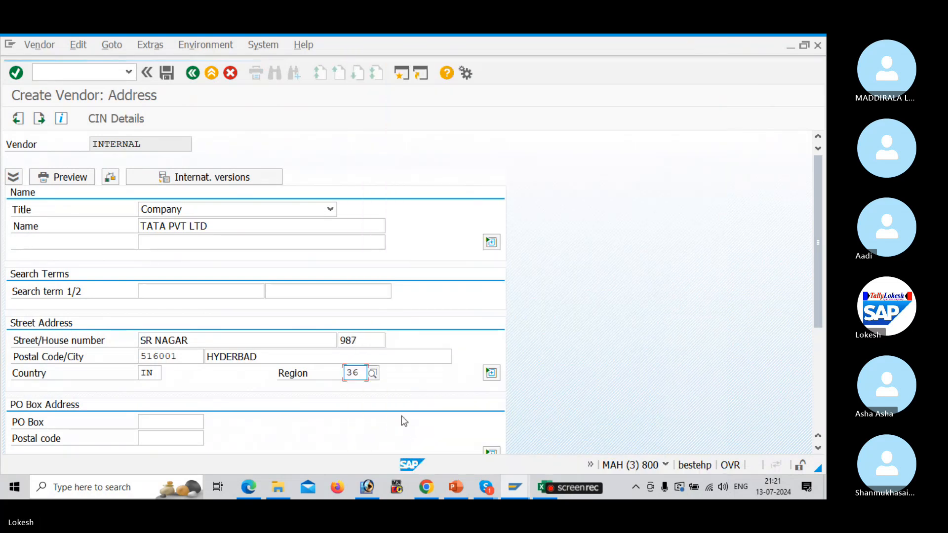
Enter PO box 516001 with PO box postal code 516001
{"action": "left_click", "coordinate": [173, 418]}
{"action": "type", "text": "516001"}
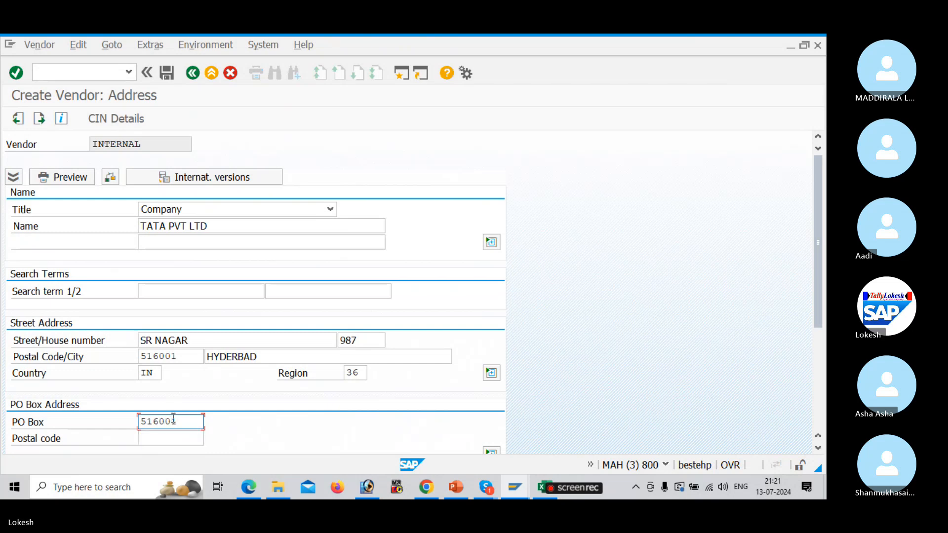
{"action": "key", "text": "Tab"}
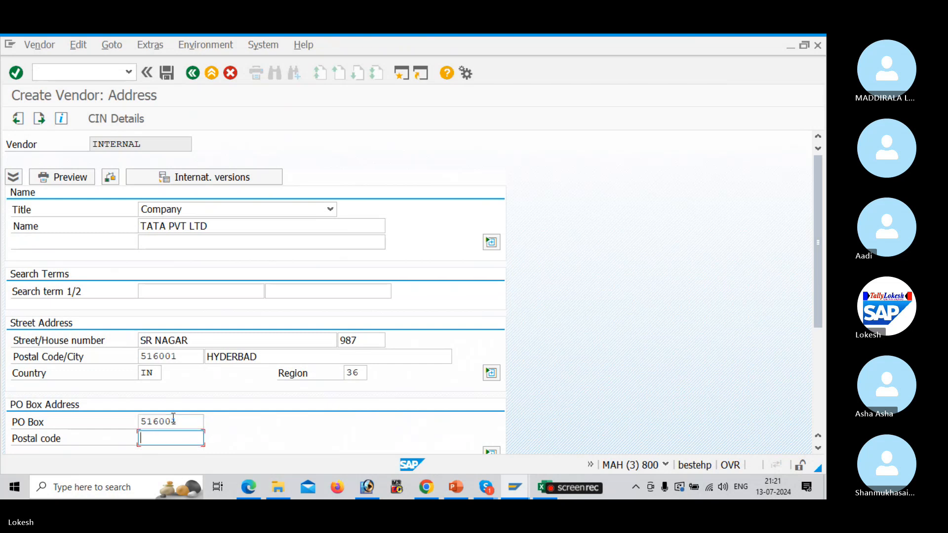
{"action": "type", "text": "516001"}
Enter the vendor's telephone, mobile phone, fax number and e-mail address under Communication
{"action": "left_click_drag", "start_coordinate": [818, 285], "coordinate": [809, 404]}
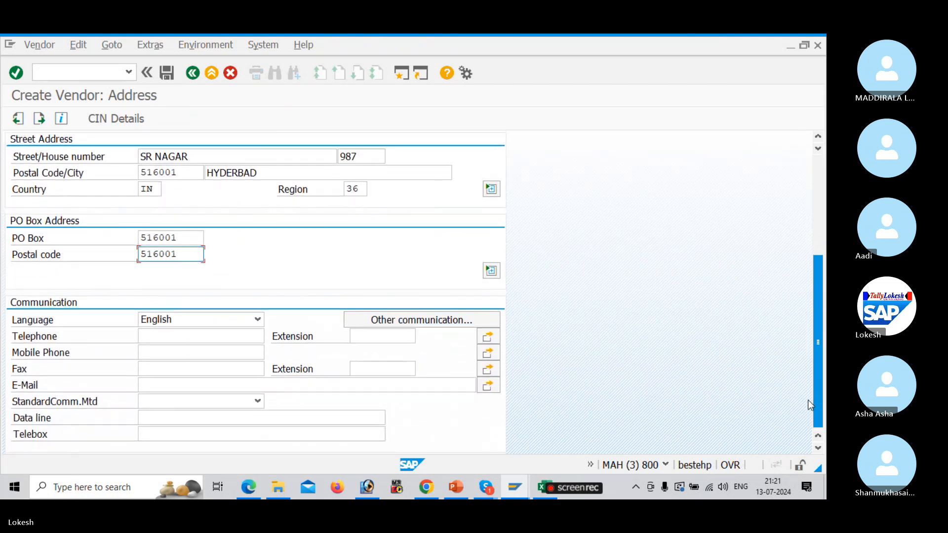
{"action": "left_click", "coordinate": [171, 339]}
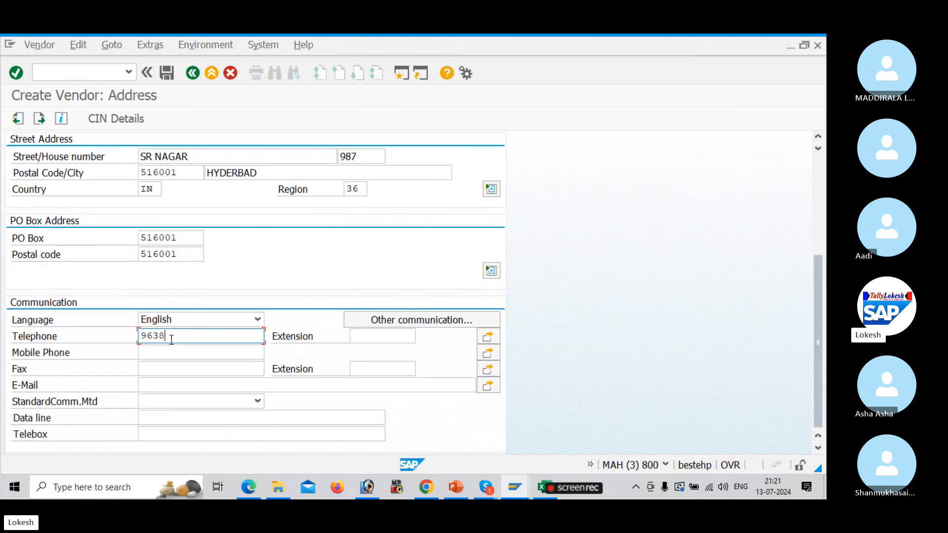
{"action": "key", "text": "Tab"}
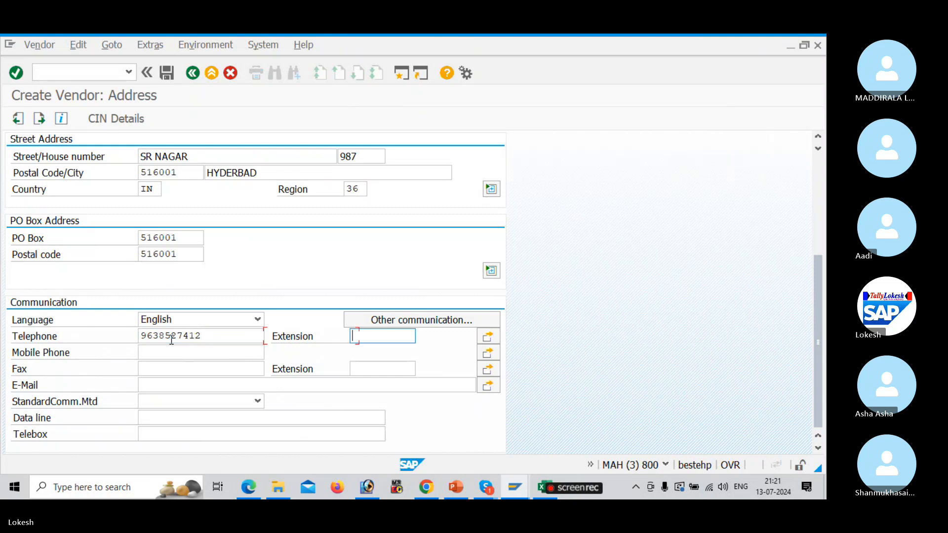
{"action": "key", "text": "Tab"}
{"action": "key", "text": "Tab"}
{"action": "type", "text": "87654321"}
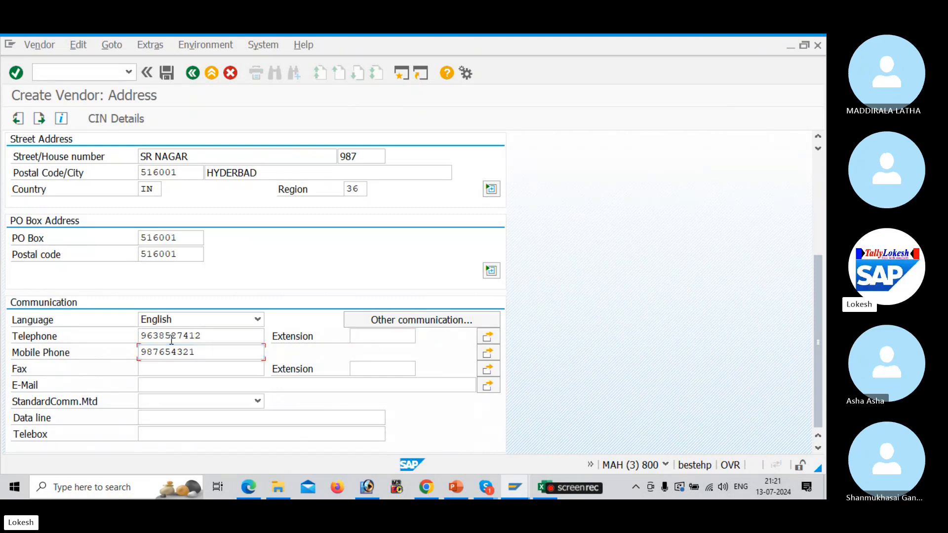
{"action": "key", "text": "Tab"}
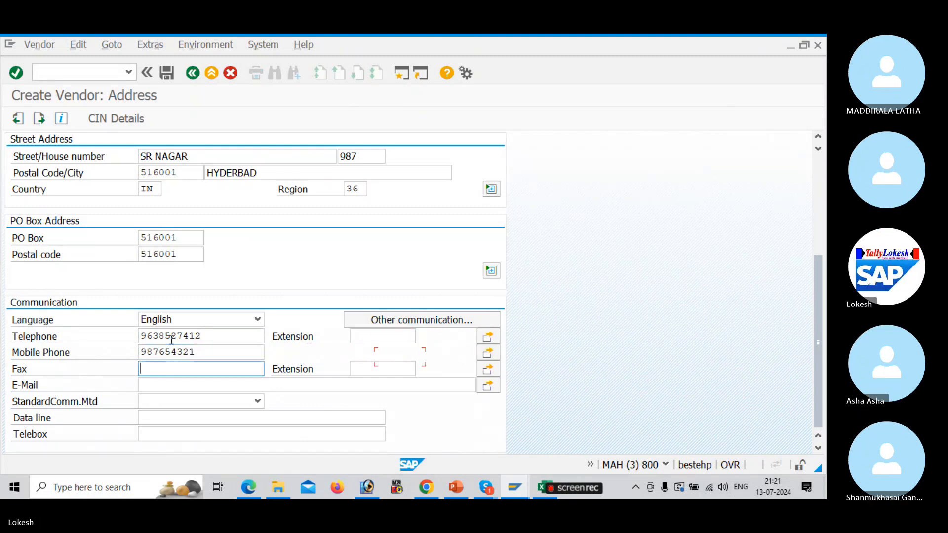
{"action": "type", "text": "85236"}
{"action": "key", "text": "Tab"}
{"action": "key", "text": "Tab"}
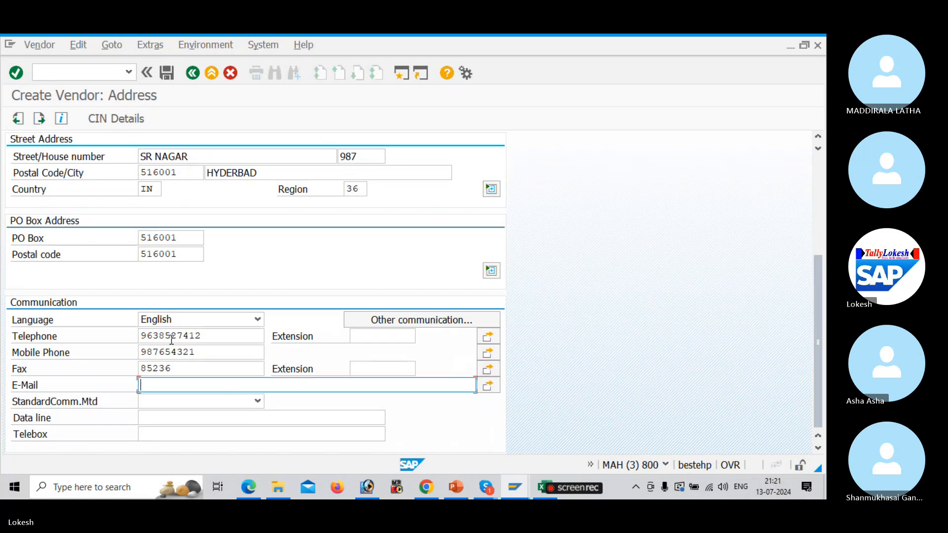
{"action": "type", "text": "ta"}
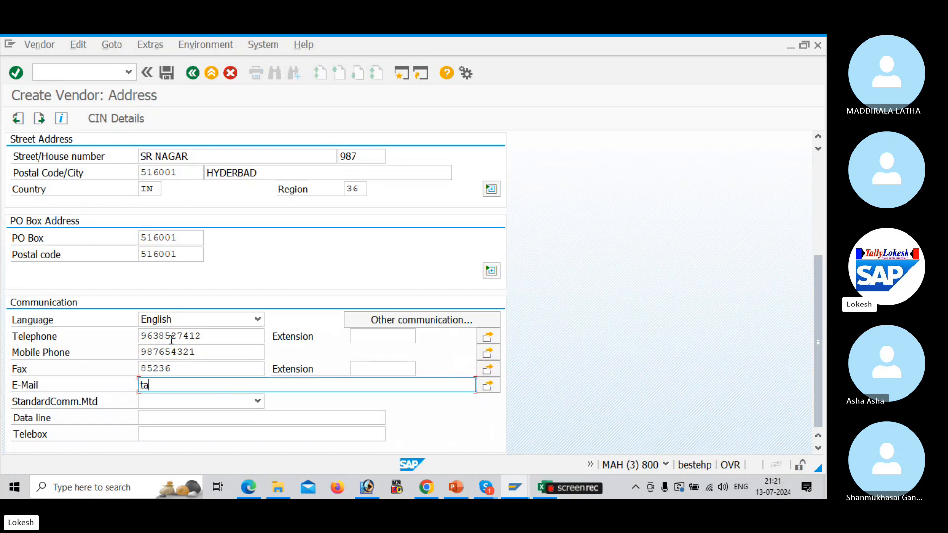
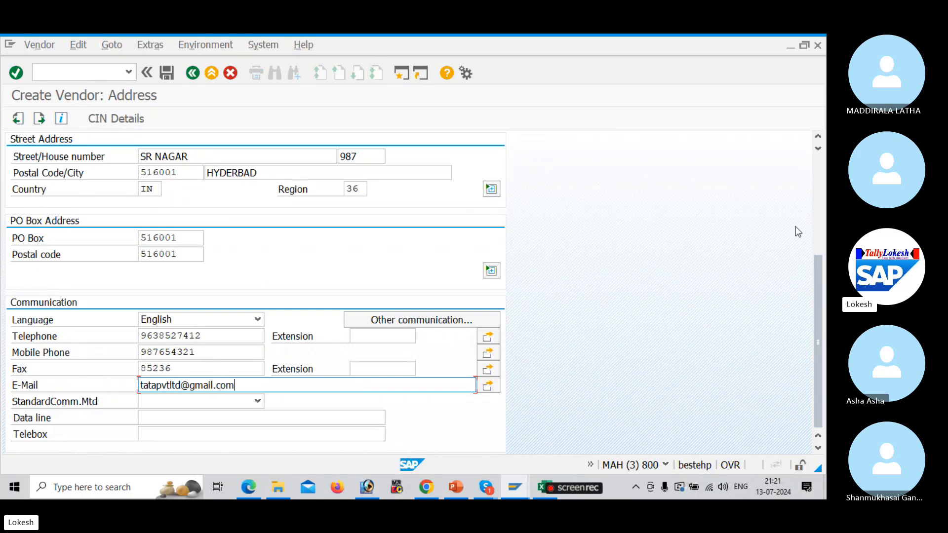
{"action": "left_click_drag", "start_coordinate": [818, 284], "coordinate": [789, 110]}
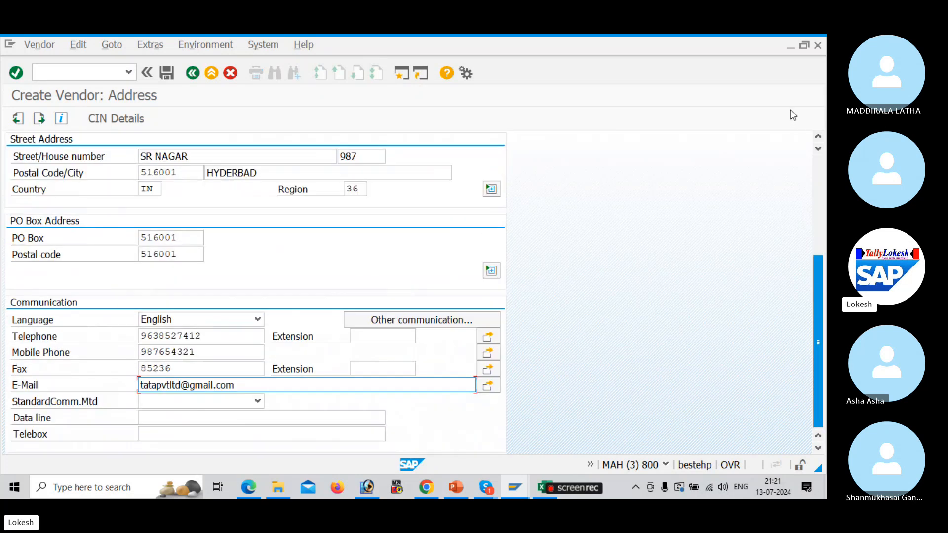
{"action": "left_click_drag", "start_coordinate": [820, 266], "coordinate": [796, 158]}
Acknowledge the same-address notice and open existing vendor TATA PVT LTD from the duplicates list
{"action": "key", "text": "Return"}
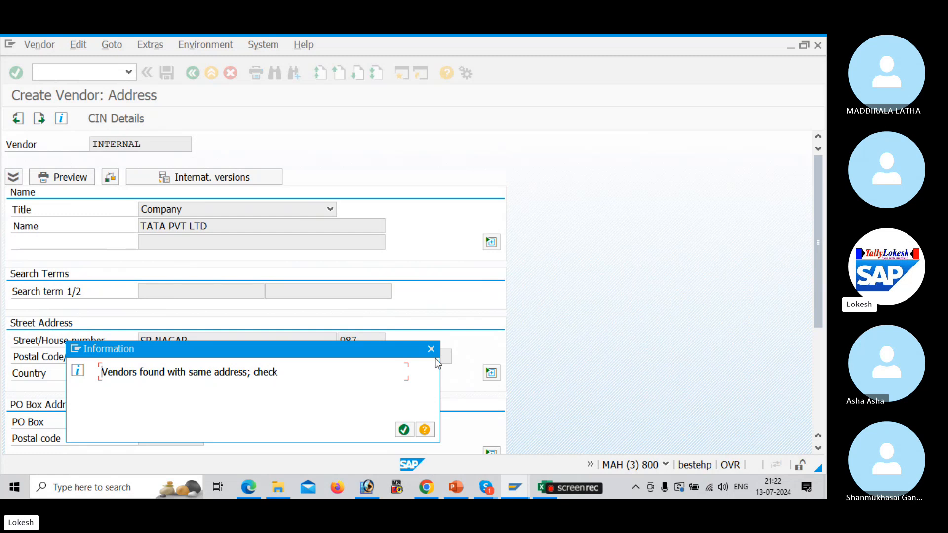
{"action": "left_click", "coordinate": [429, 351]}
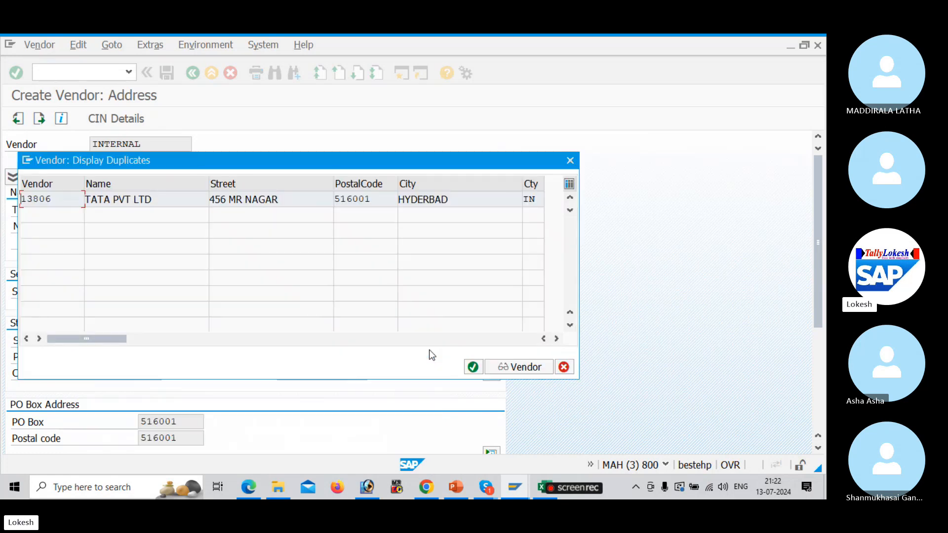
{"action": "double_click", "coordinate": [464, 206]}
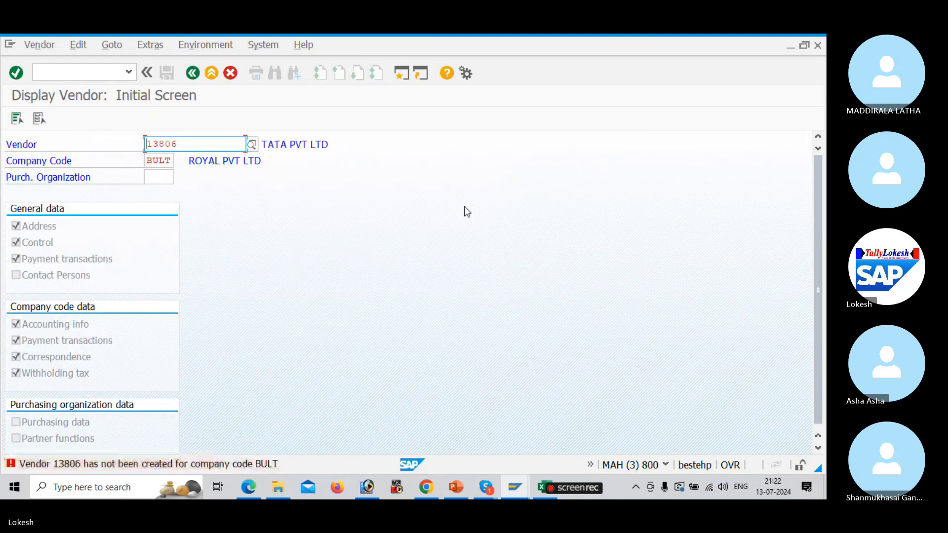
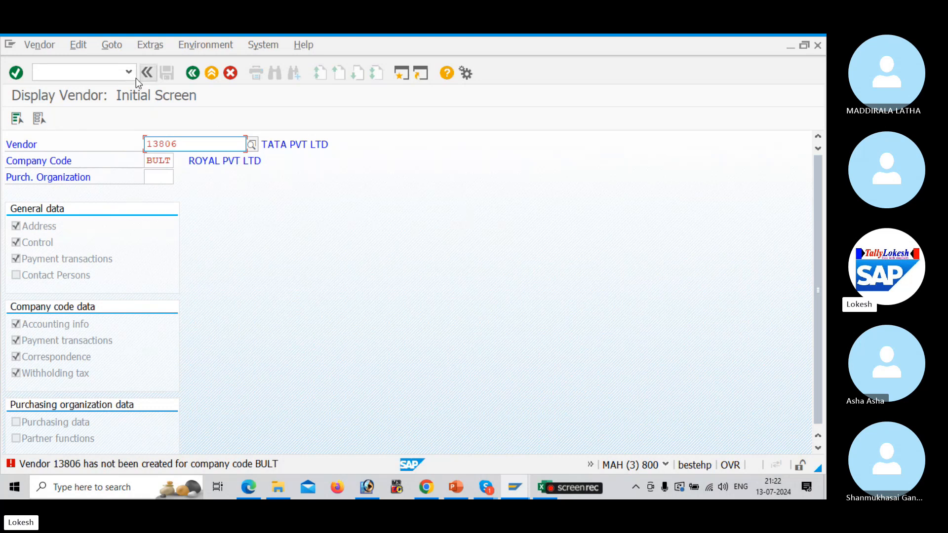
Run /nxk01 and continue past the initial screen to the new vendor's address form
{"action": "left_click", "coordinate": [107, 73]}
{"action": "type", "text": "/n"}
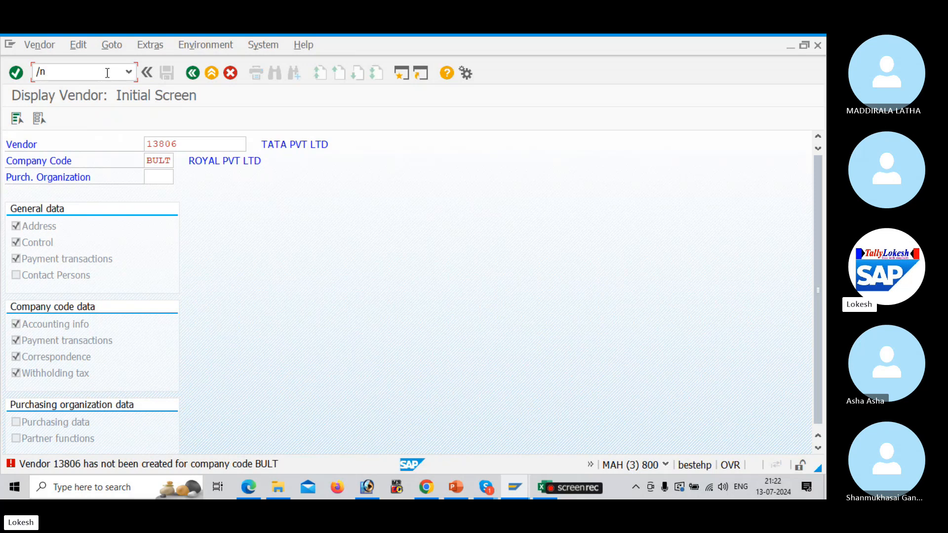
{"action": "type", "text": "xk01"}
{"action": "key", "text": "Return"}
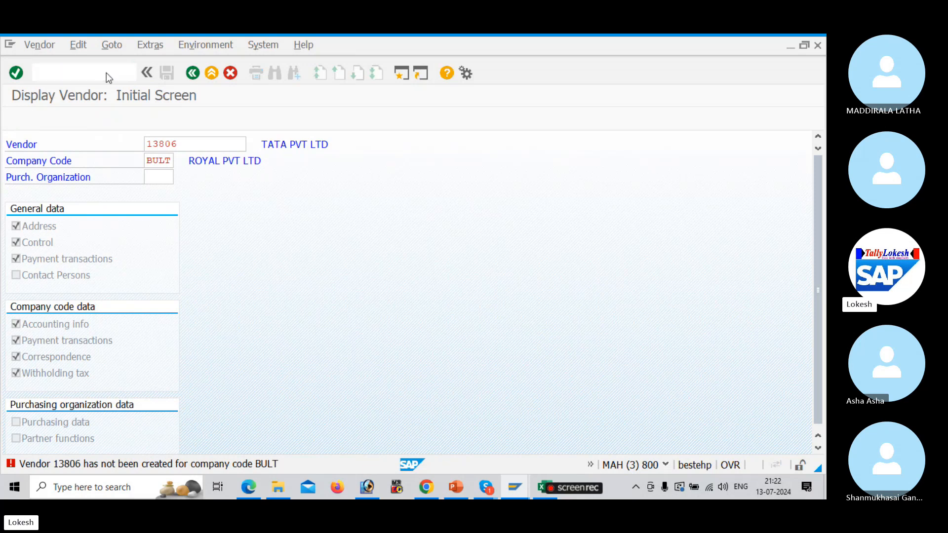
{"action": "key", "text": "Return"}
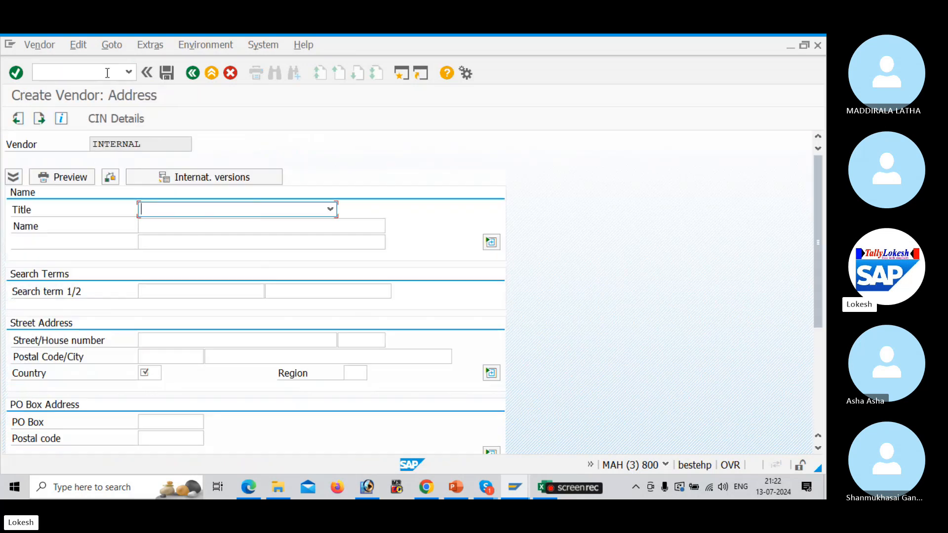
Set the title to Company and the name to TATA SOLUTIONS PVT LTD
{"action": "left_click", "coordinate": [329, 210]}
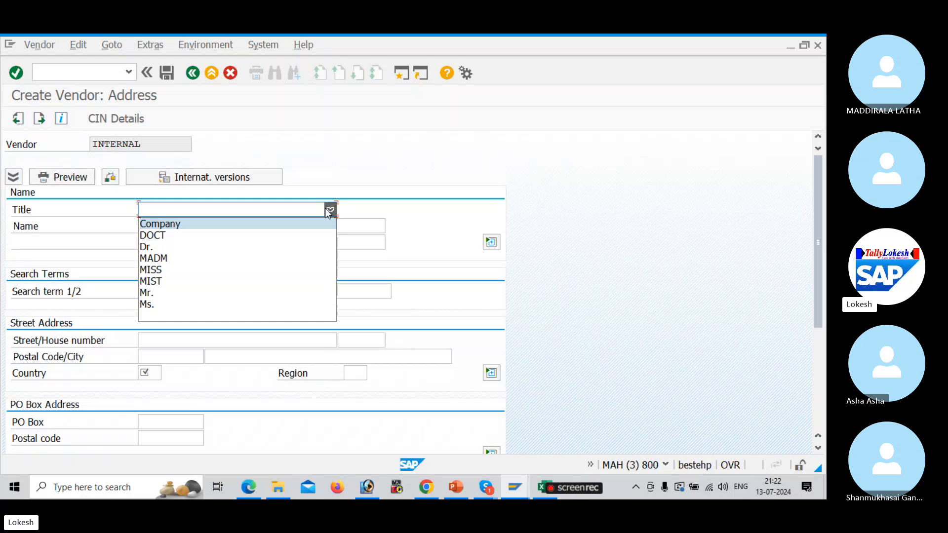
{"action": "left_click", "coordinate": [302, 223]}
{"action": "left_click", "coordinate": [303, 226]}
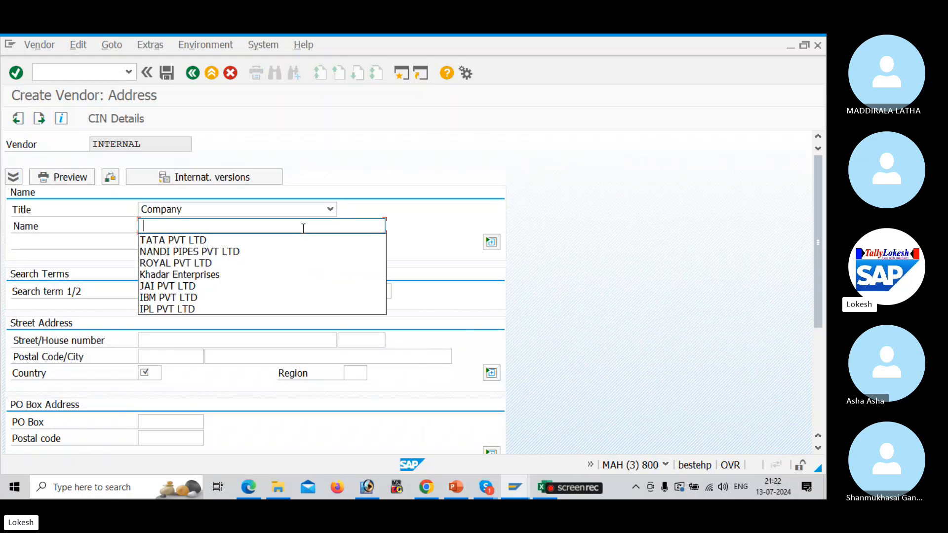
{"action": "left_click", "coordinate": [297, 241]}
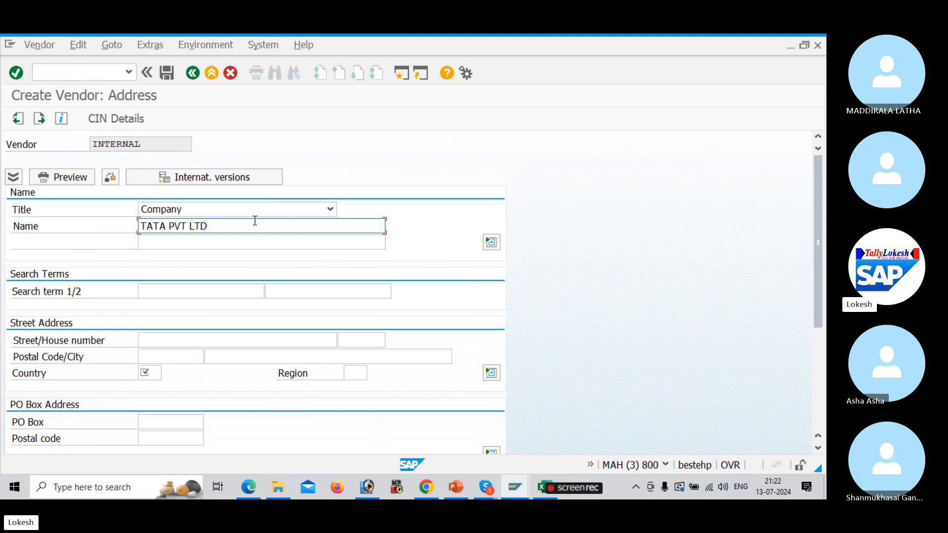
{"action": "key", "text": "BackSpace"}
{"action": "key", "text": "BackSpace"}
{"action": "key", "text": "BackSpace"}
{"action": "key", "text": "BackSpace"}
{"action": "key", "text": "BackSpace"}
{"action": "key", "text": "BackSpace"}
{"action": "key", "text": "BackSpace"}
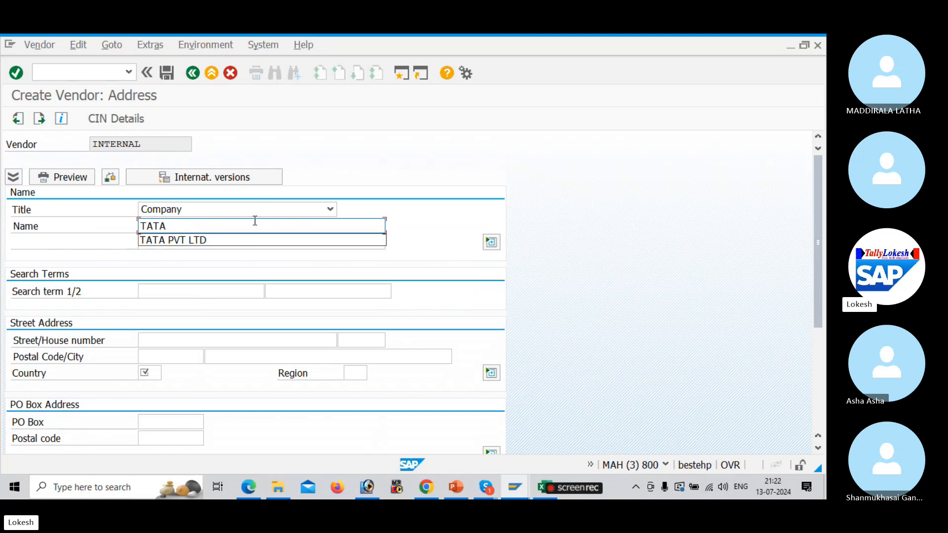
{"action": "type", "text": "ss"}
{"action": "key", "text": "BackSpace"}
{"action": "key", "text": "BackSpace"}
{"action": "type", "text": "S"}
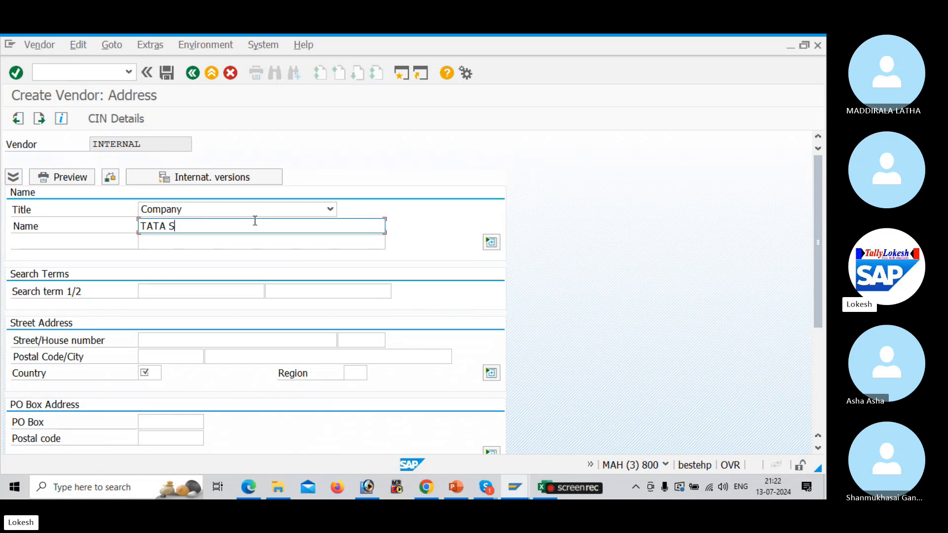
{"action": "type", "text": "OLUTION "}
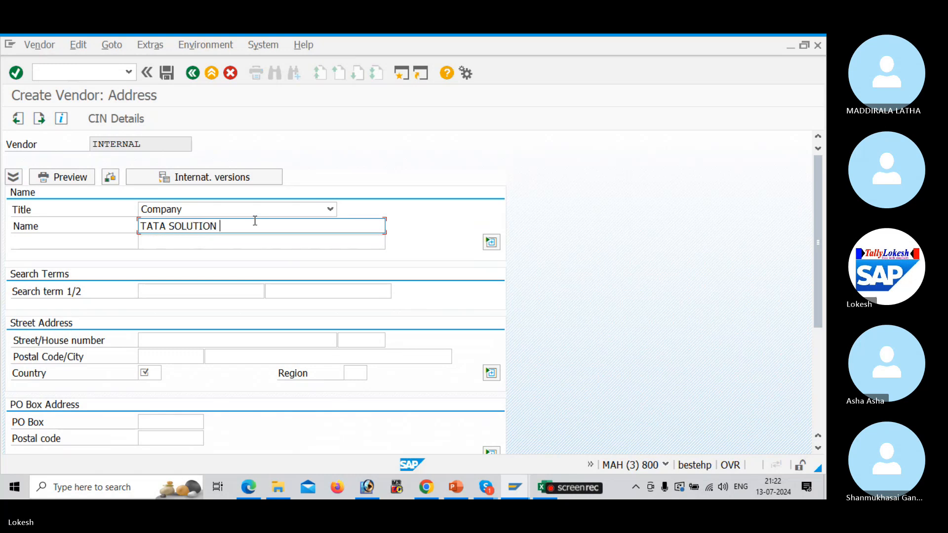
{"action": "type", "text": "S PVT LTD"}
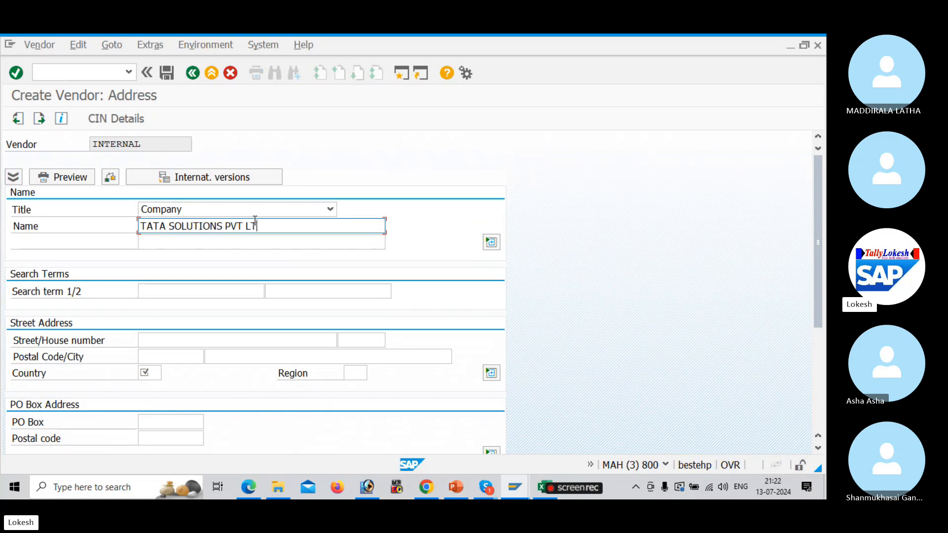
{"action": "left_click", "coordinate": [242, 339]}
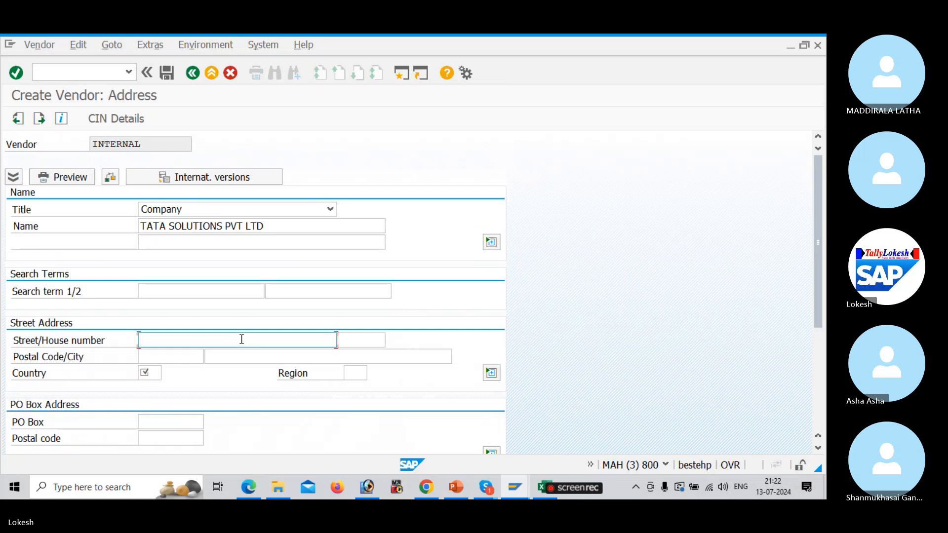
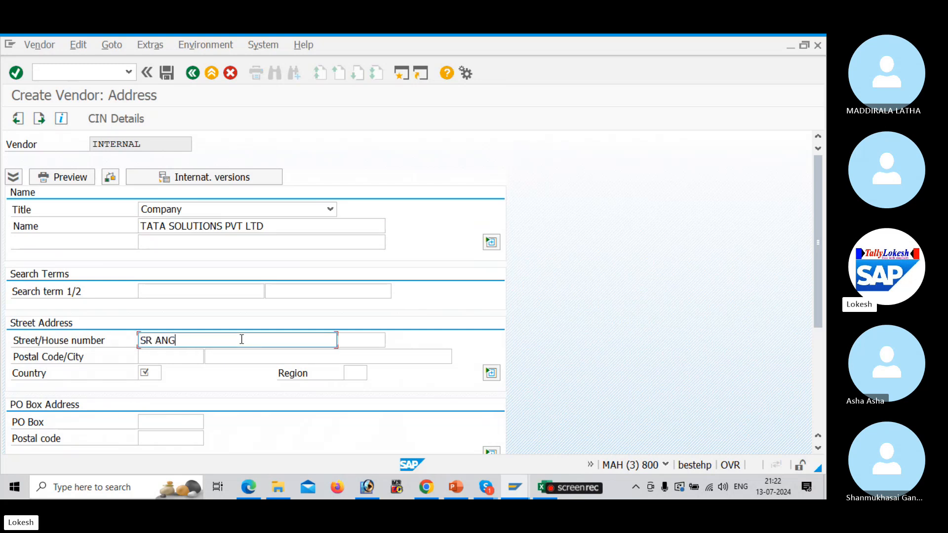
{"action": "key", "text": "Tab"}
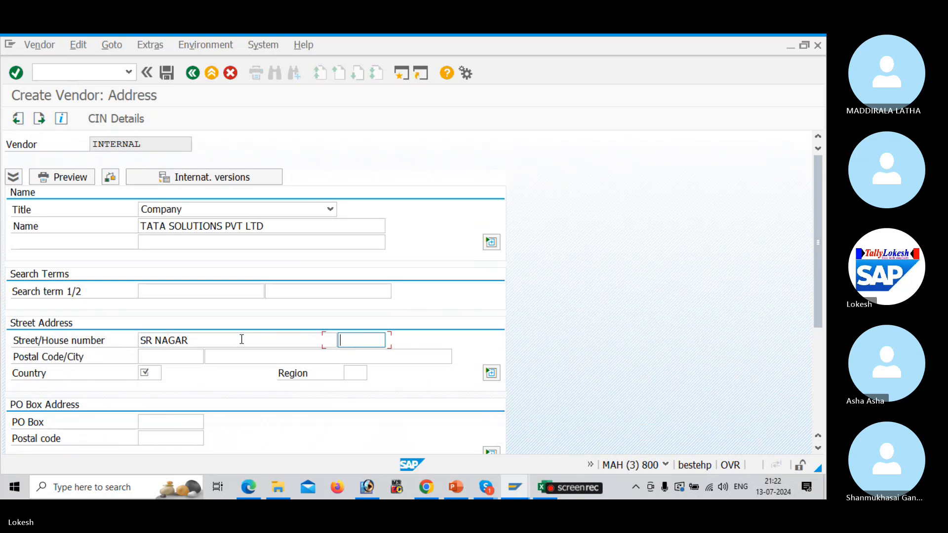
{"action": "key", "text": "Tab"}
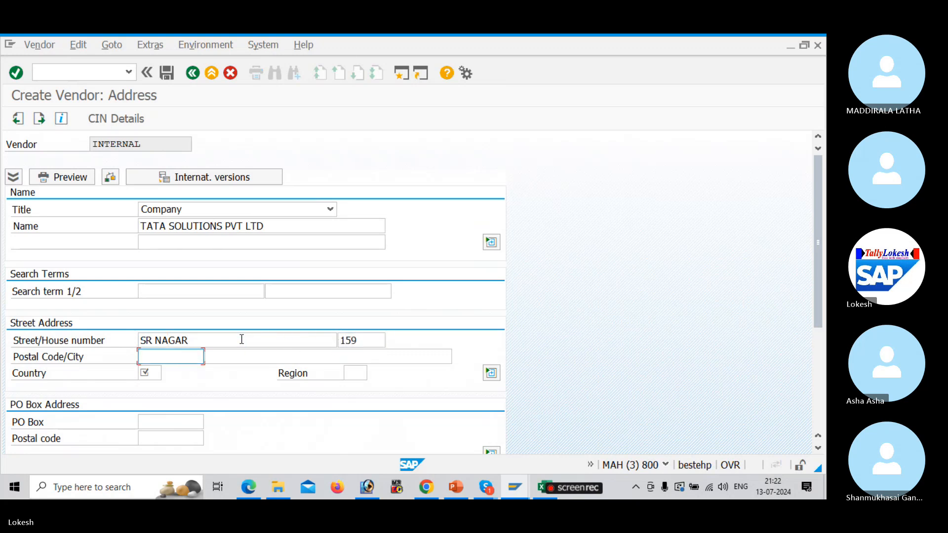
{"action": "key", "text": "Up"}
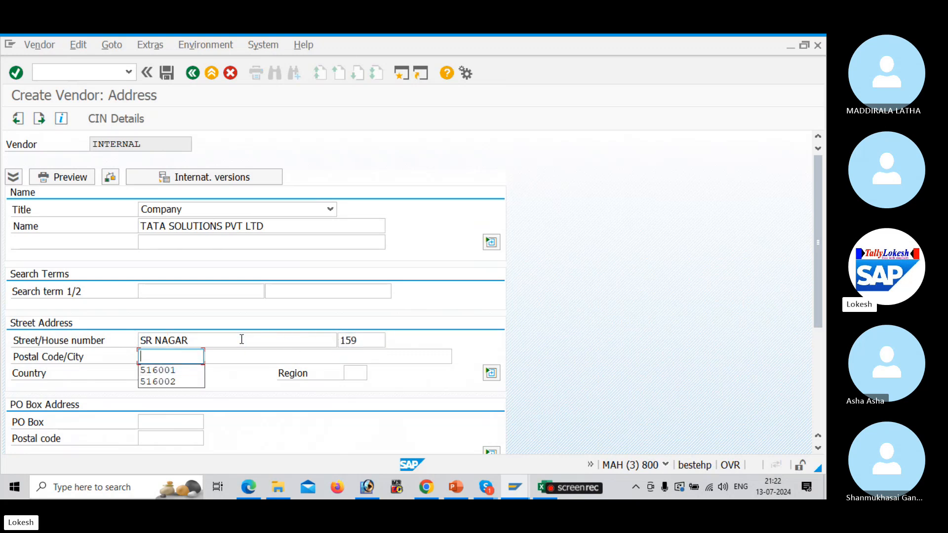
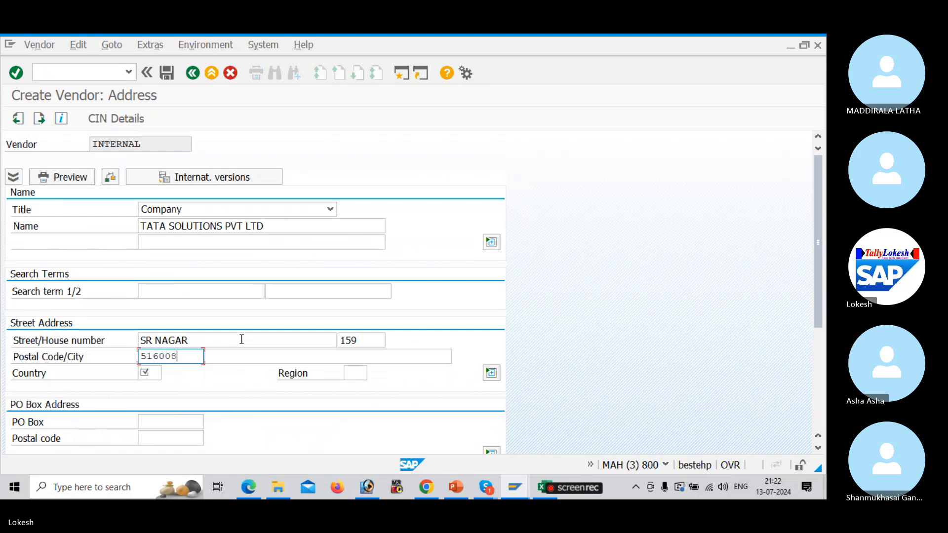
{"action": "key", "text": "Tab"}
{"action": "key", "text": "Down"}
Set country IN, region 36, and PO box 516008 with PO box postal code 516008
{"action": "key", "text": "Tab"}
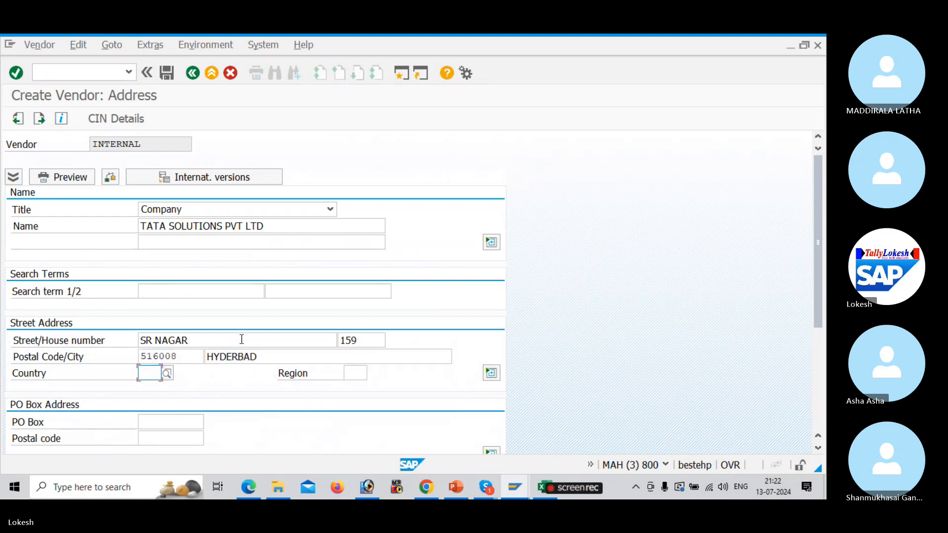
{"action": "key", "text": "Down"}
{"action": "key", "text": "Tab"}
{"action": "key", "text": "Down"}
{"action": "key", "text": "Tab"}
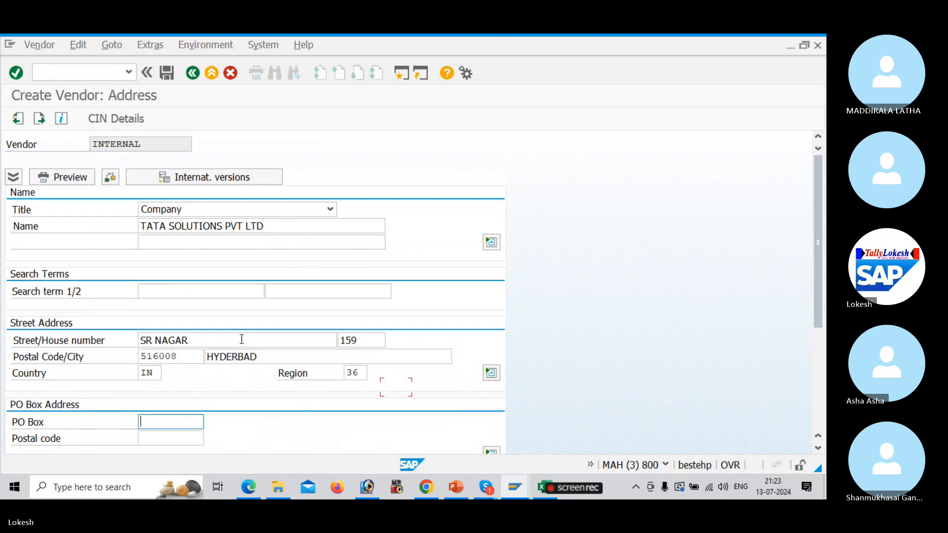
{"action": "key", "text": "Down"}
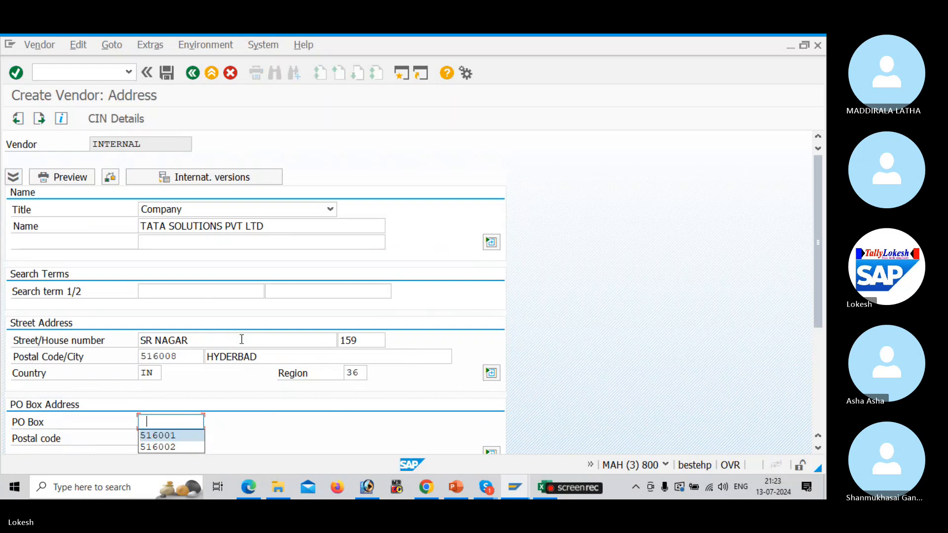
{"action": "type", "text": "51"}
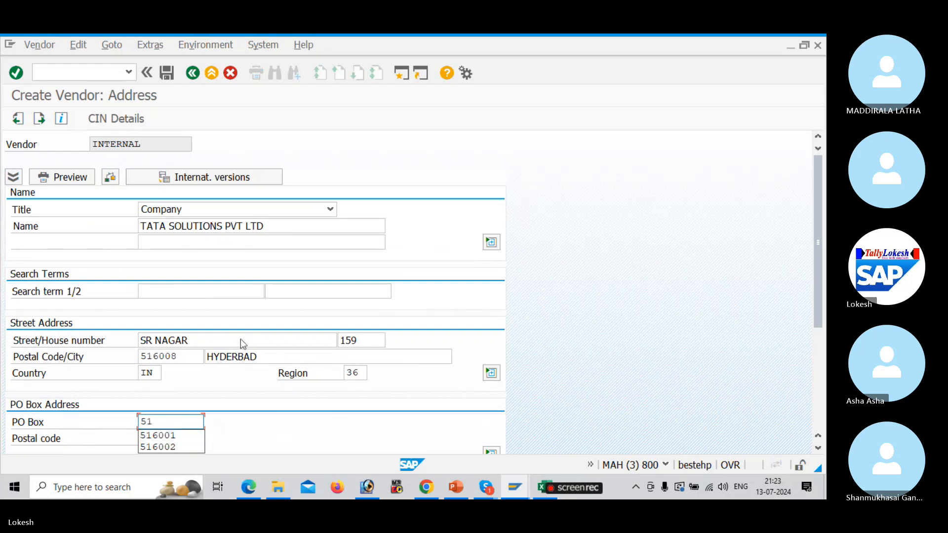
{"action": "type", "text": "6008"}
{"action": "key", "text": "Tab"}
{"action": "type", "text": "5"}
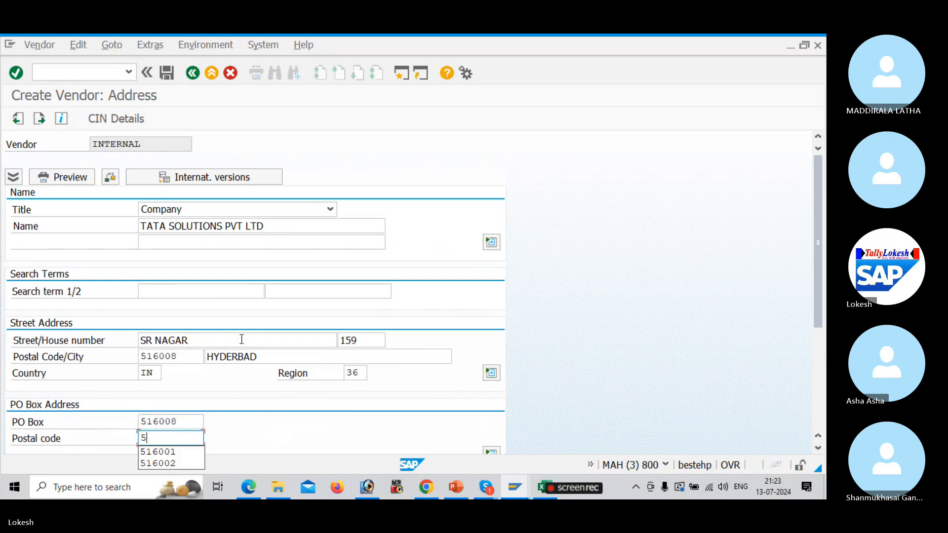
{"action": "type", "text": "16008"}
{"action": "key", "text": "Tab"}
Set the communication language to English
{"action": "key", "text": "Tab"}
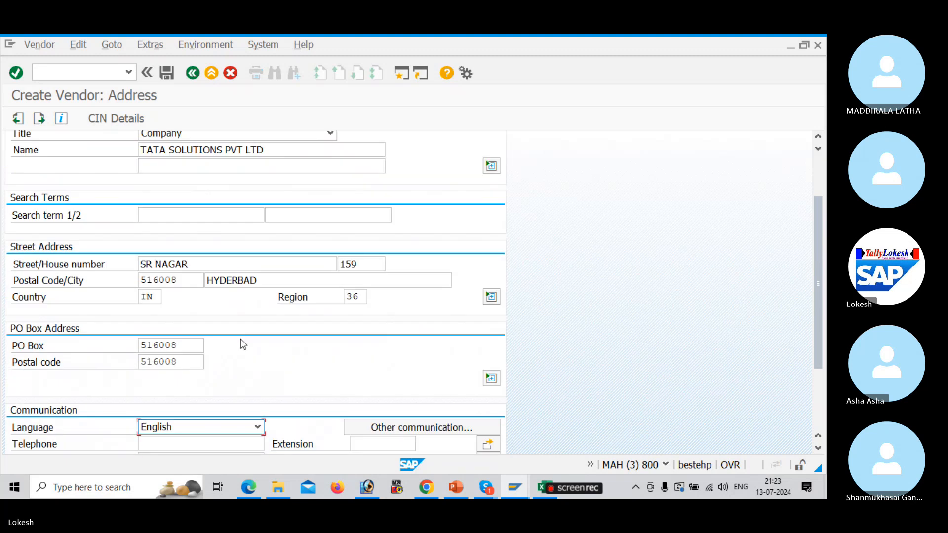
{"action": "key", "text": "Delete"}
{"action": "key", "text": "Tab"}
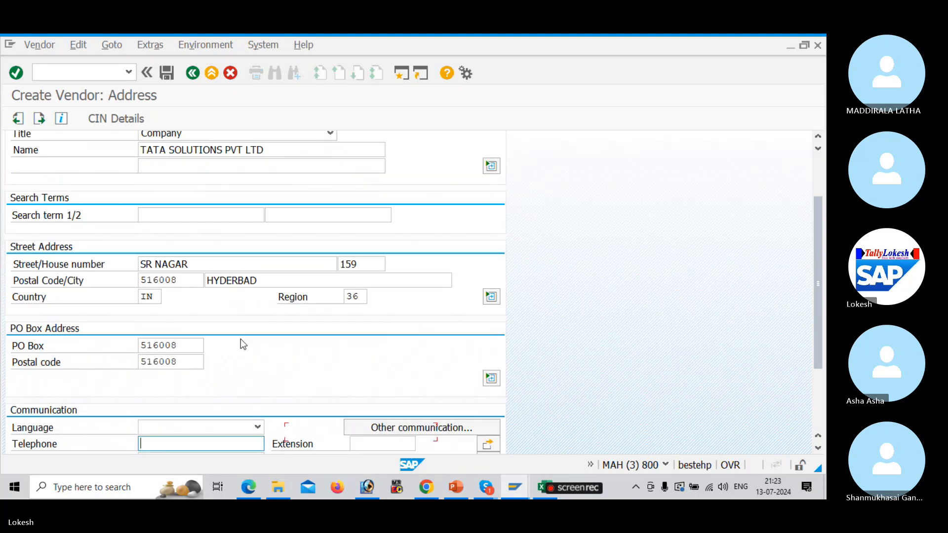
{"action": "left_click", "coordinate": [261, 428]}
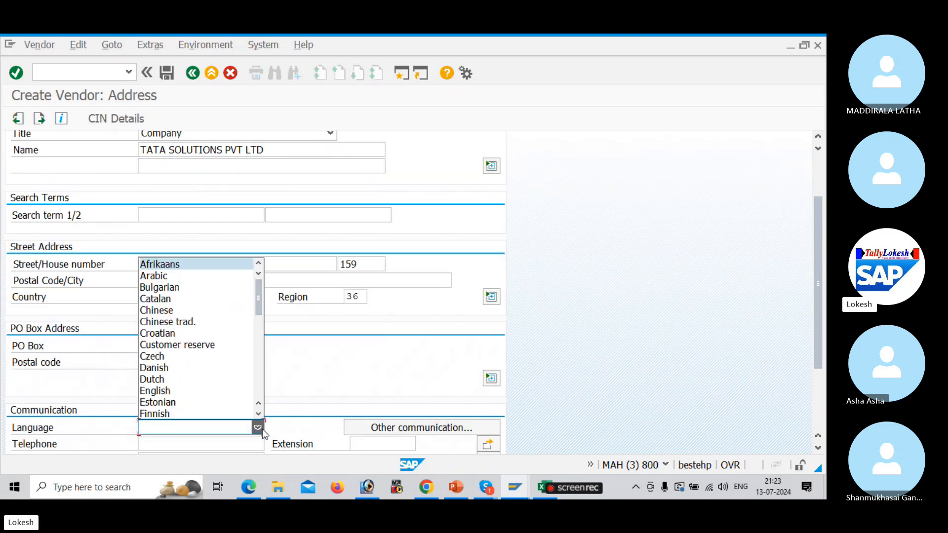
{"action": "left_click", "coordinate": [199, 391]}
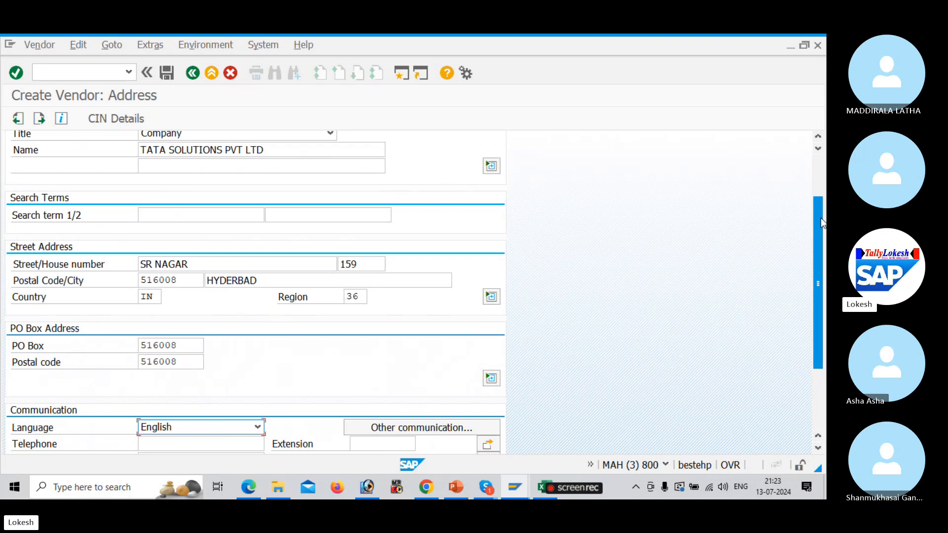
Fill in the vendor's telephone number
{"action": "left_click_drag", "start_coordinate": [816, 237], "coordinate": [812, 305]}
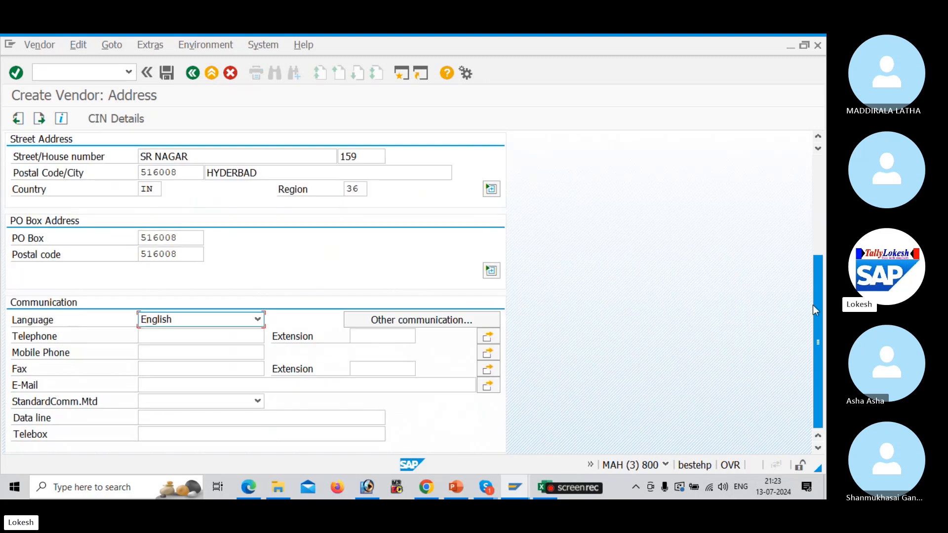
{"action": "left_click", "coordinate": [169, 332]}
{"action": "key", "text": "Tab"}
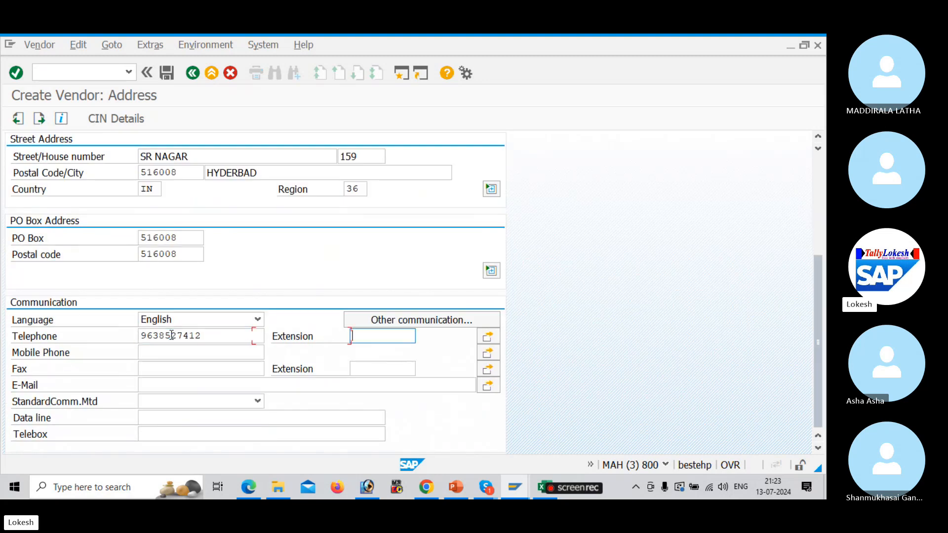
{"action": "key", "text": "Tab"}
{"action": "key", "text": "Return"}
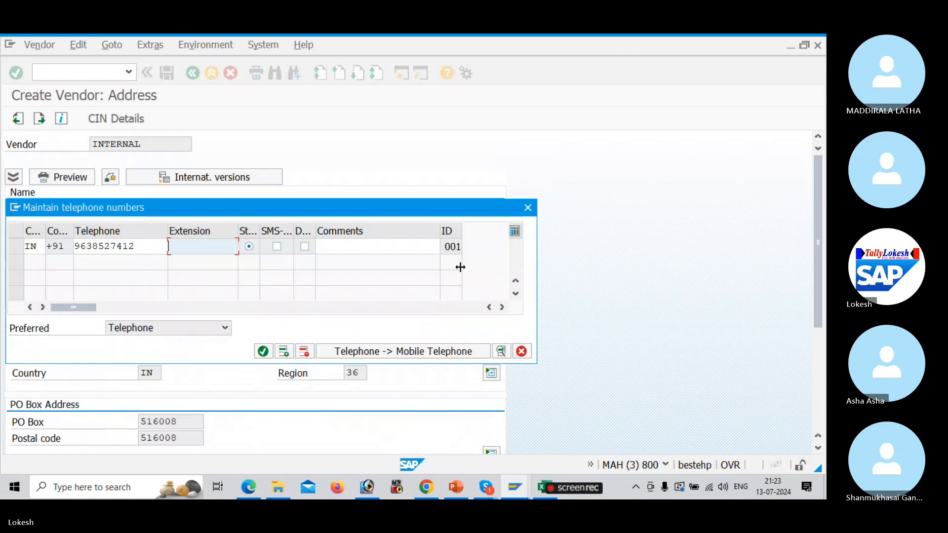
{"action": "left_click", "coordinate": [529, 209]}
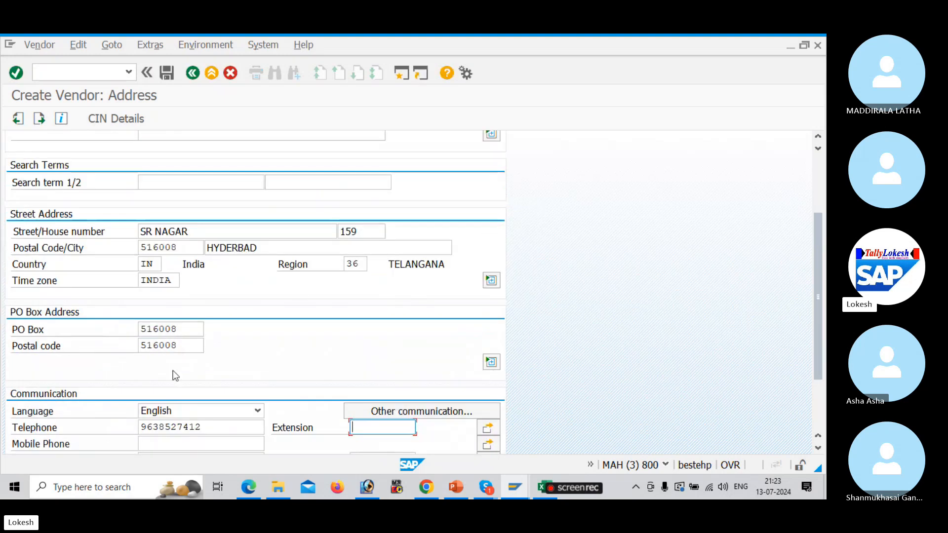
Fill the mobile and fax numbers from previously used entries
{"action": "left_click_drag", "start_coordinate": [818, 244], "coordinate": [815, 362]}
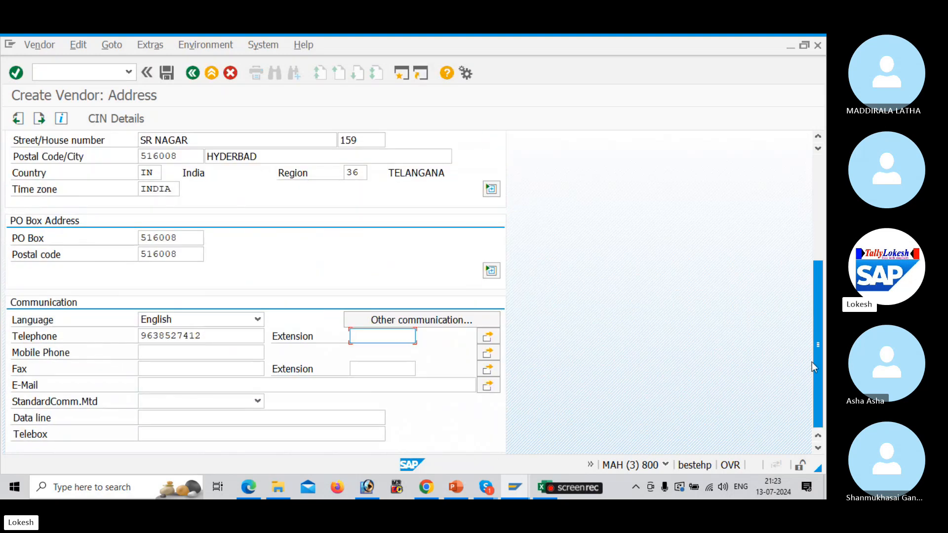
{"action": "left_click", "coordinate": [176, 353]}
{"action": "key", "text": "Down"}
{"action": "key", "text": "Down"}
{"action": "key", "text": "Down"}
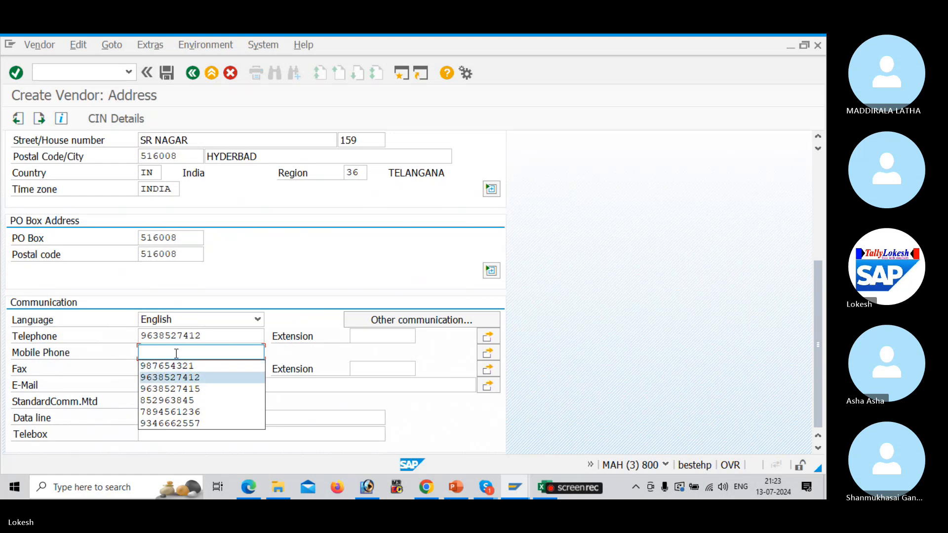
{"action": "key", "text": "Return"}
{"action": "key", "text": "Tab"}
{"action": "key", "text": "Down"}
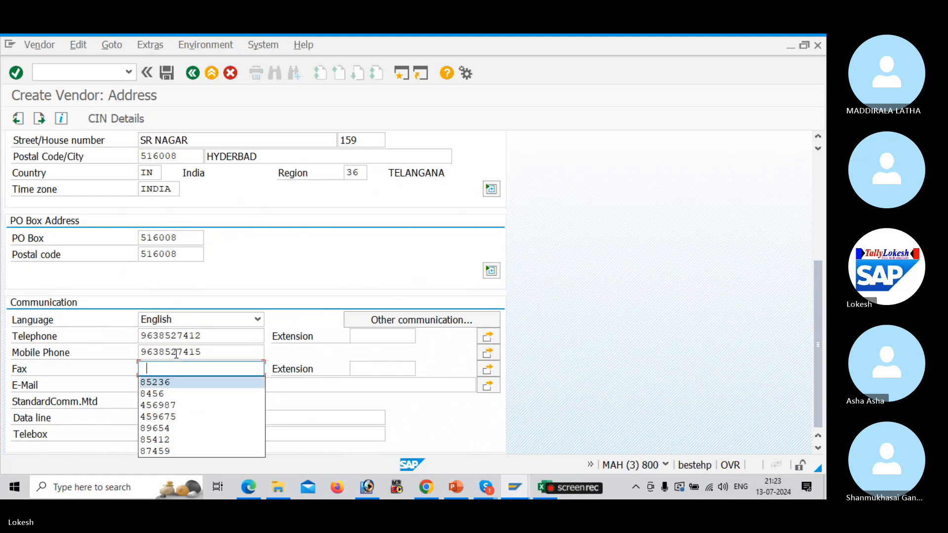
{"action": "key", "text": "Return"}
{"action": "key", "text": "Tab"}
{"action": "key", "text": "Tab"}
{"action": "key", "text": "Tab"}
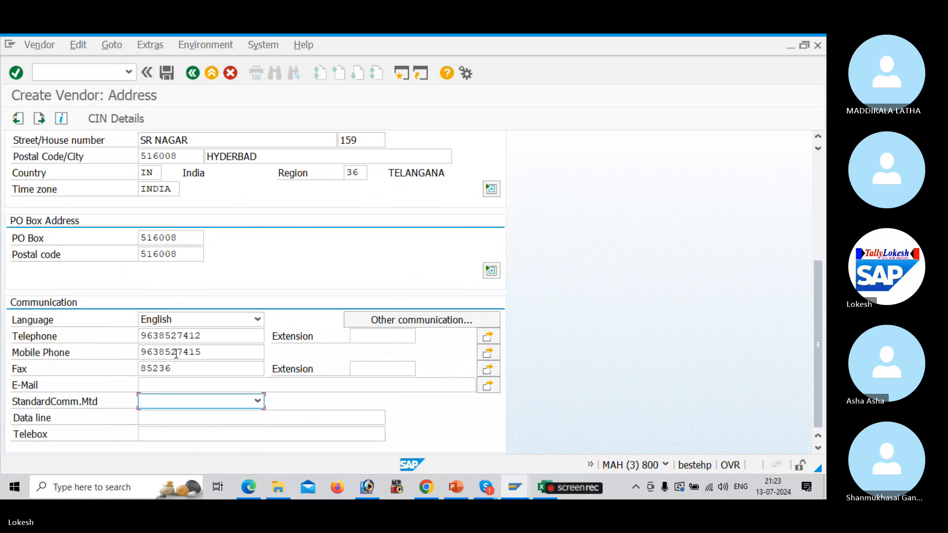
Enter the vendor's e-mail address and continue to the Control screen
{"action": "key", "text": "shift+Tab"}
{"action": "type", "text": "tA"}
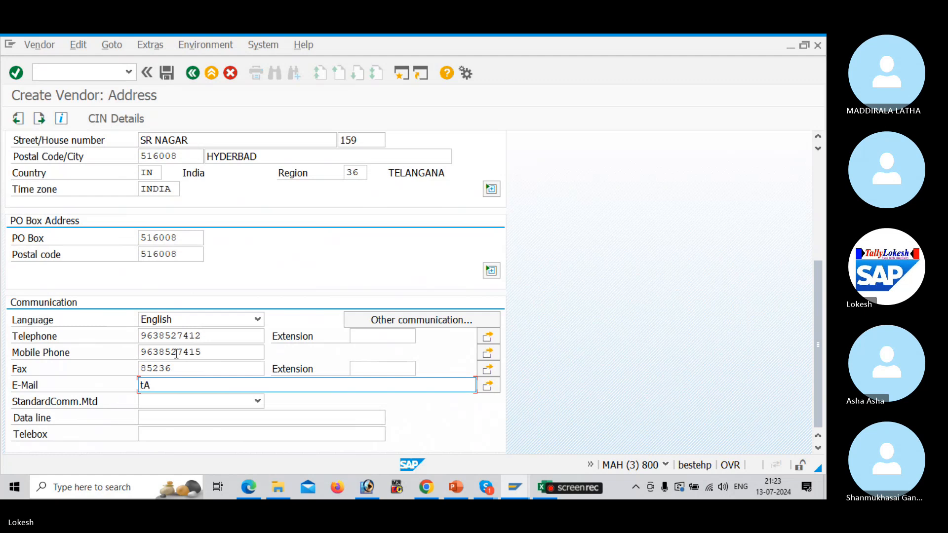
{"action": "key", "text": "BackSpace"}
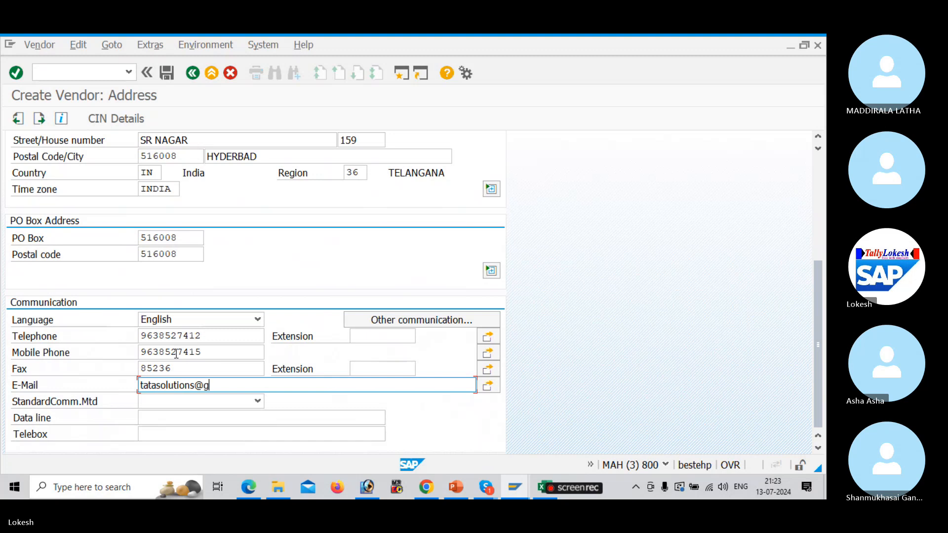
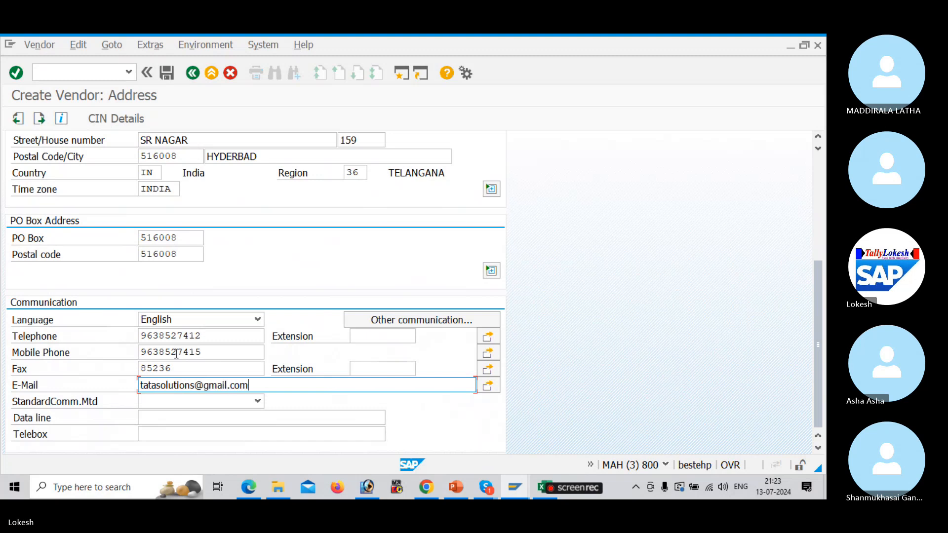
{"action": "key", "text": "Return"}
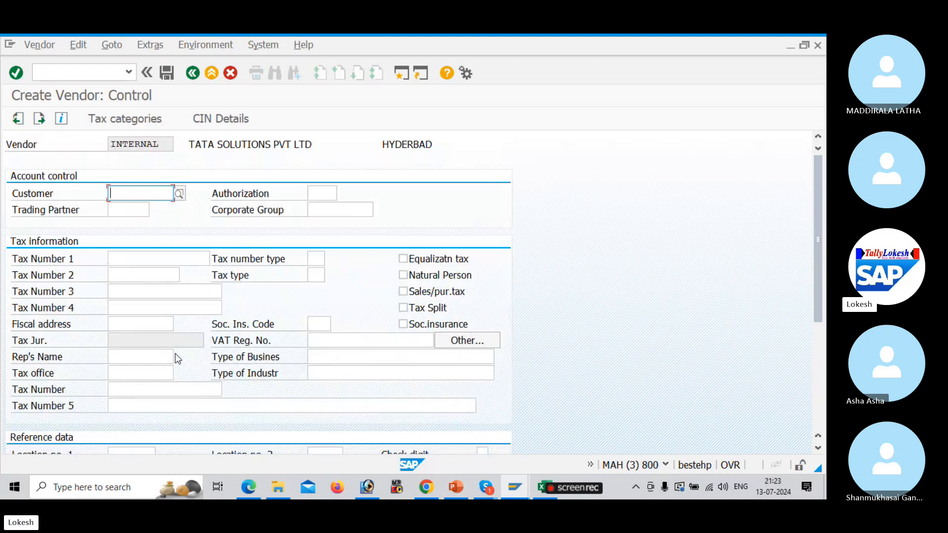
Skip to company code accounting data and choose reconciliation account 100201 Domestic Vendor A/c
{"action": "key", "text": "Return"}
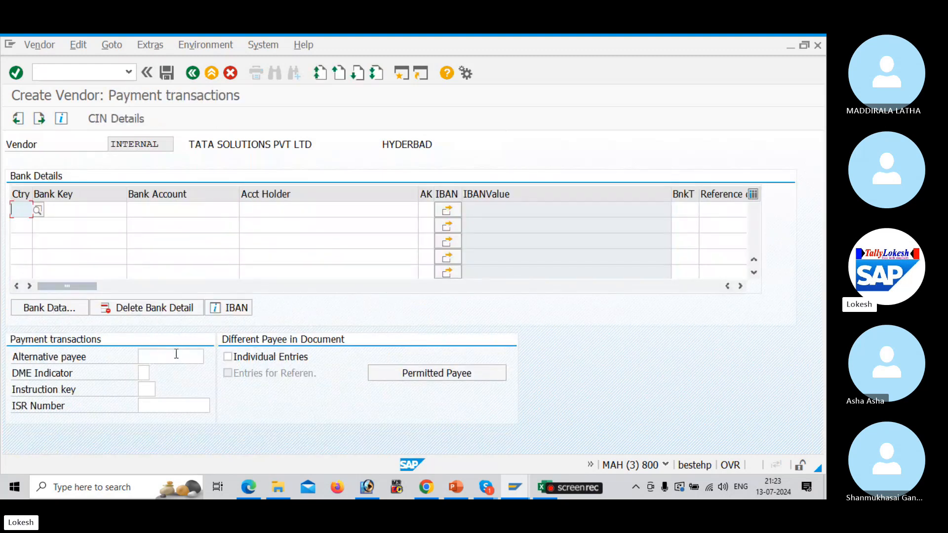
{"action": "key", "text": "Return"}
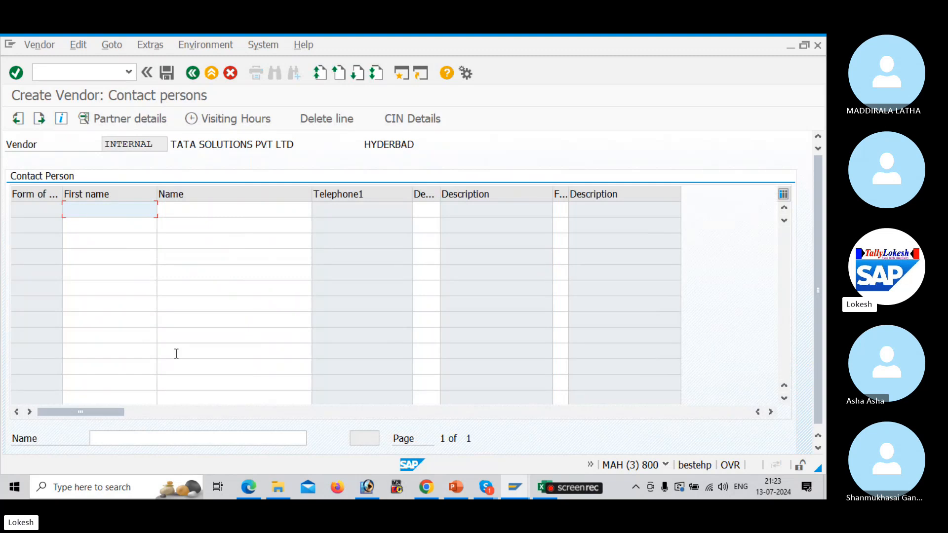
{"action": "key", "text": "Return"}
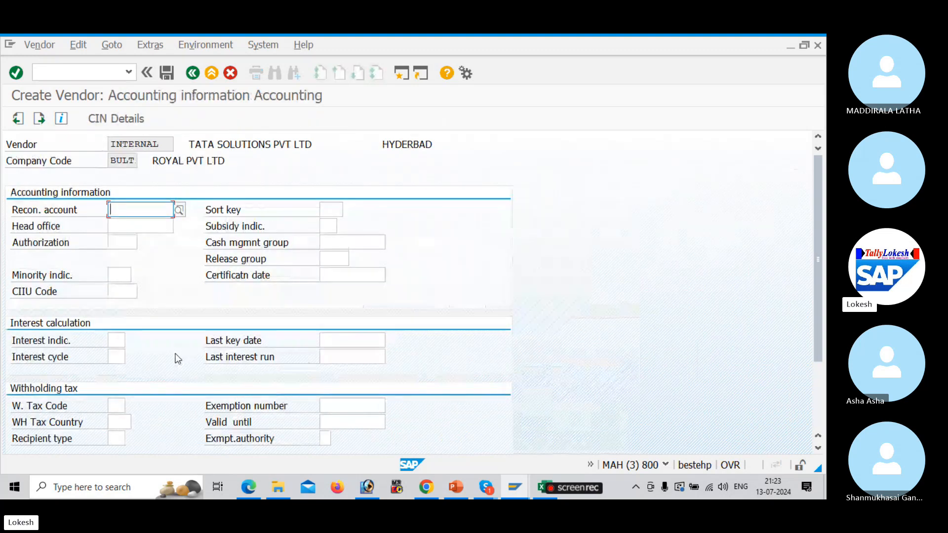
{"action": "left_click", "coordinate": [178, 211]}
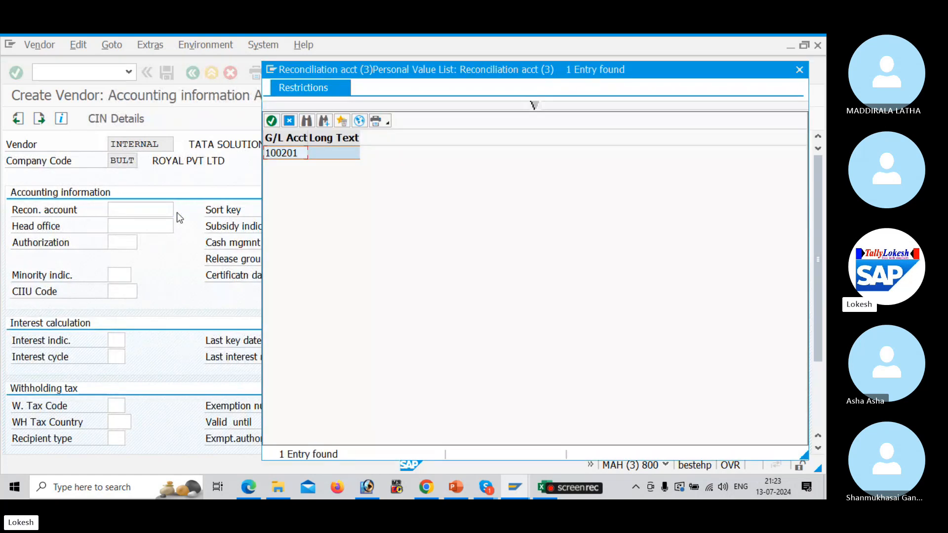
{"action": "left_click", "coordinate": [361, 123]}
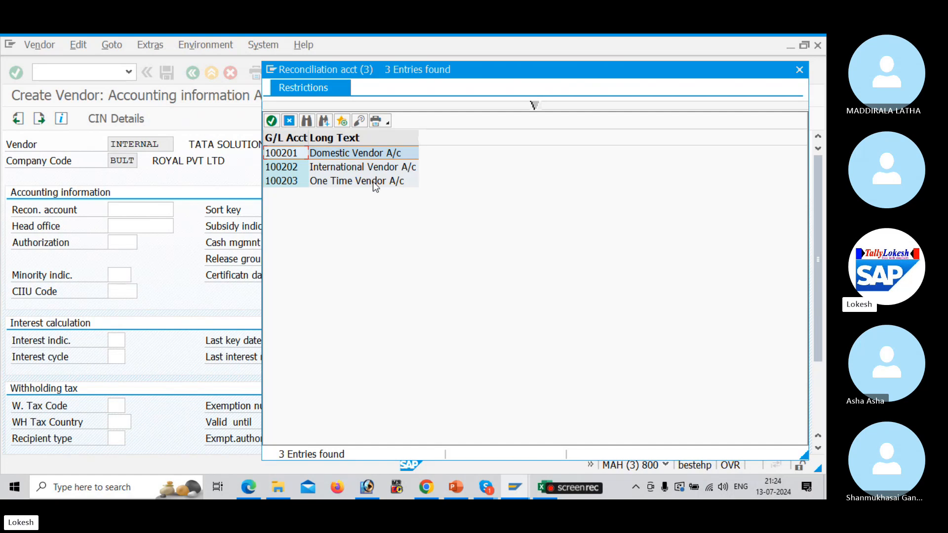
{"action": "double_click", "coordinate": [371, 156]}
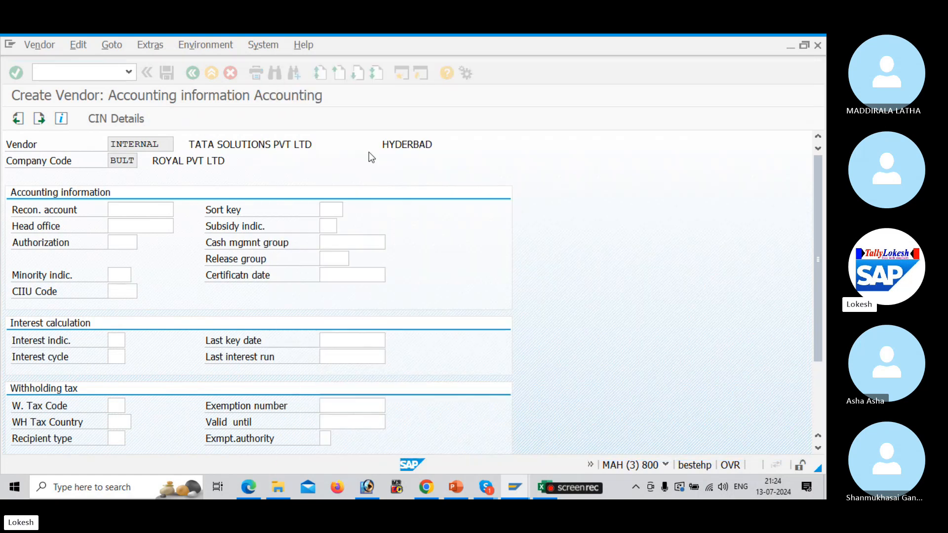
Set sort key 012 (Vendor number) and cash management group A4 (Major vendors)
{"action": "left_click", "coordinate": [338, 211]}
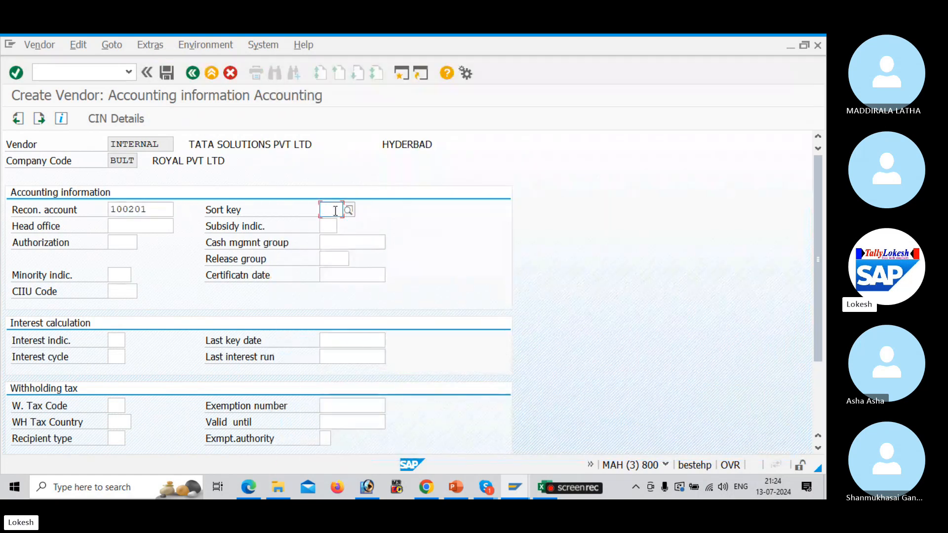
{"action": "left_click", "coordinate": [349, 211]}
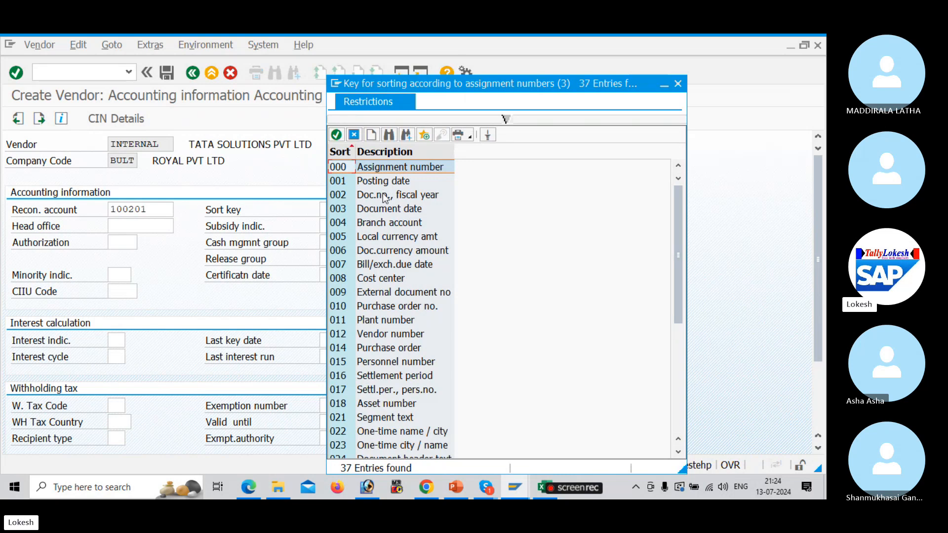
{"action": "left_click", "coordinate": [380, 335]}
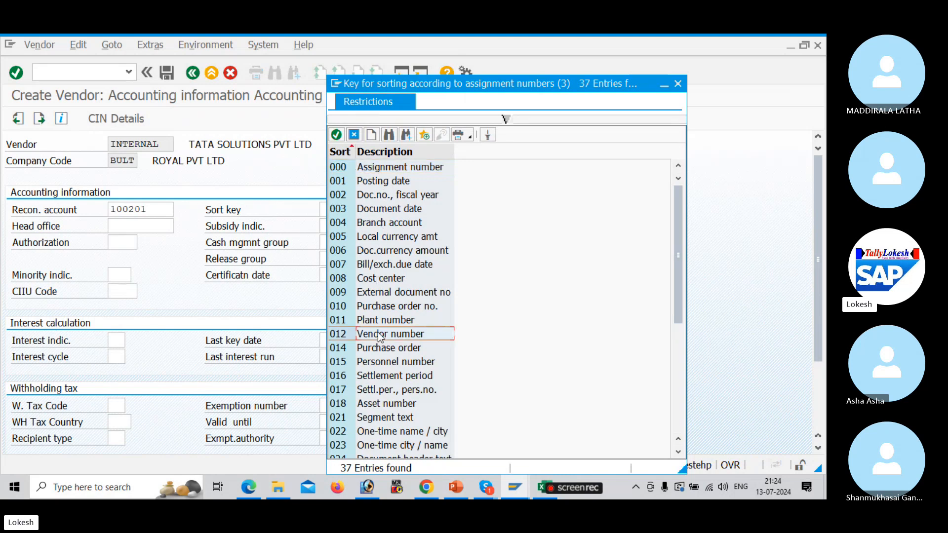
{"action": "double_click", "coordinate": [380, 335]}
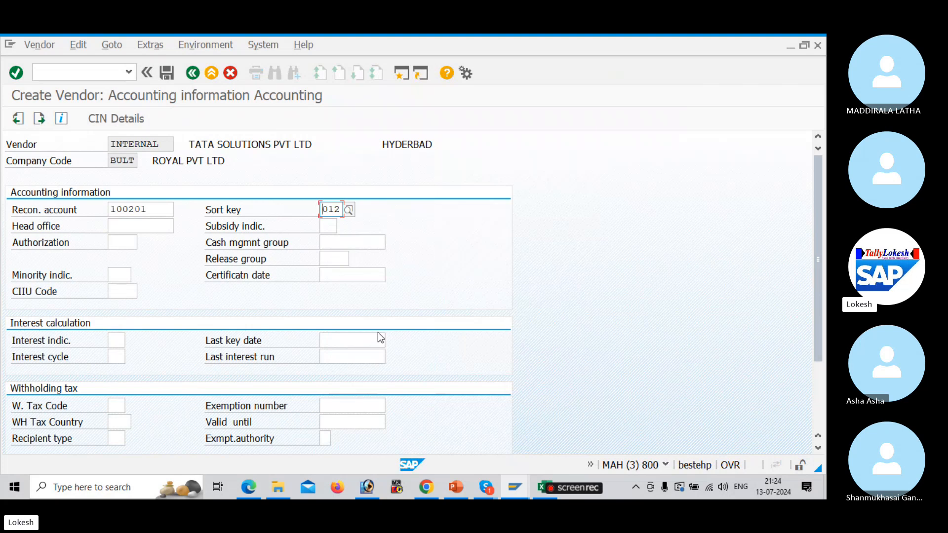
{"action": "left_click", "coordinate": [332, 243]}
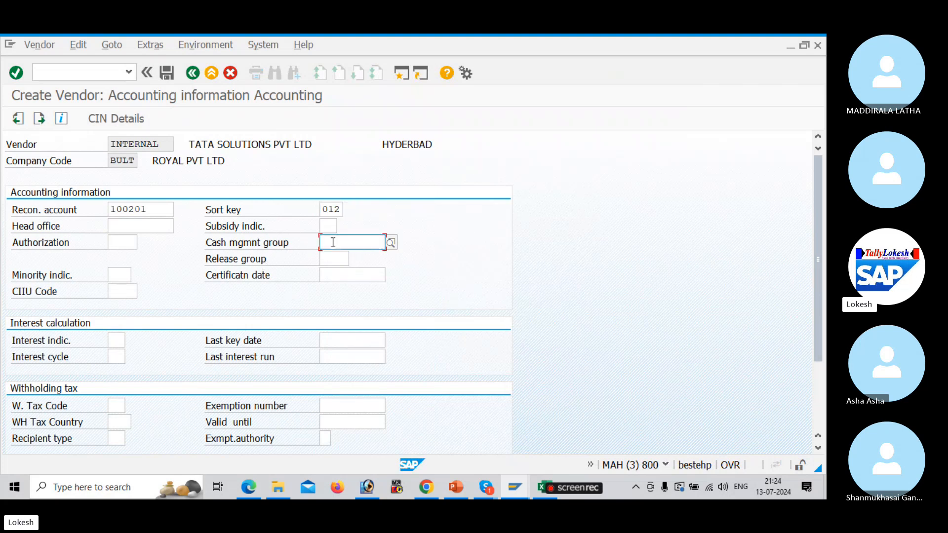
{"action": "left_click", "coordinate": [391, 242]}
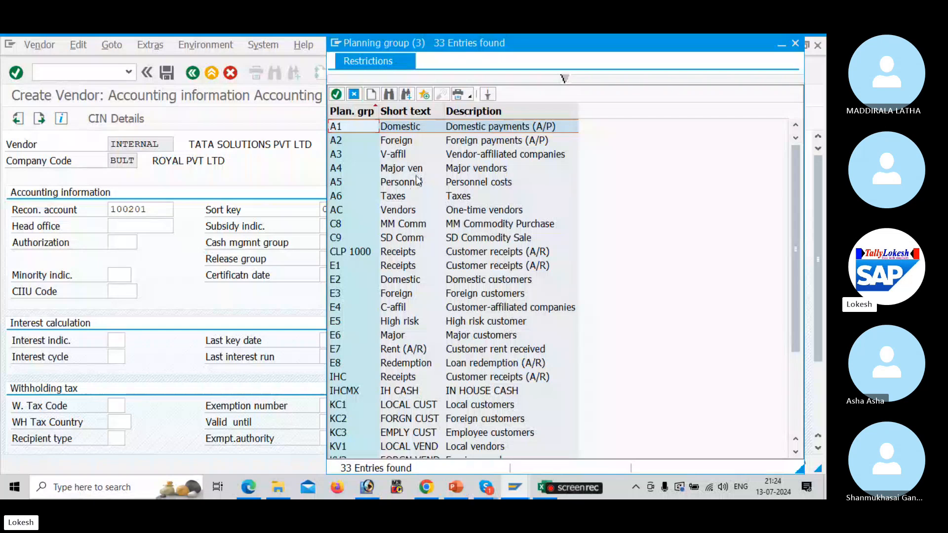
{"action": "left_click", "coordinate": [398, 170]}
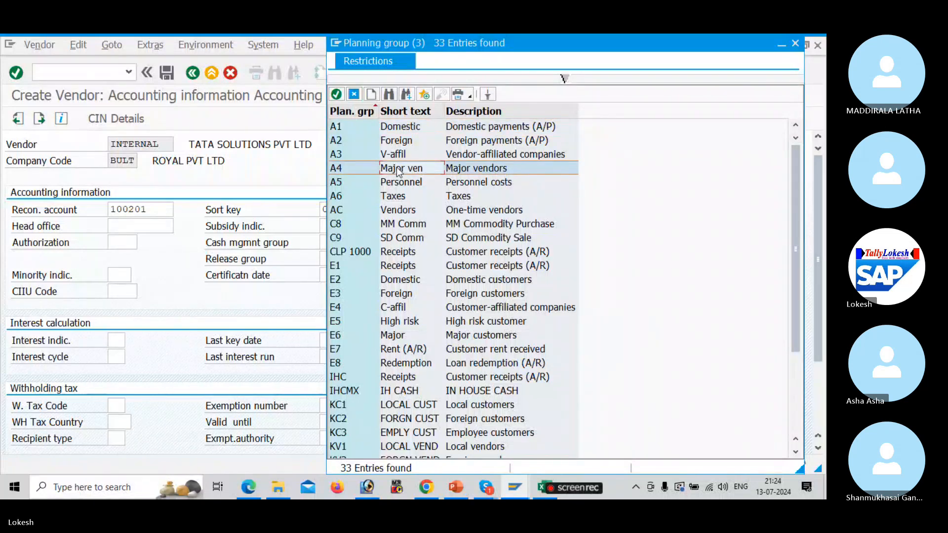
{"action": "double_click", "coordinate": [398, 170]}
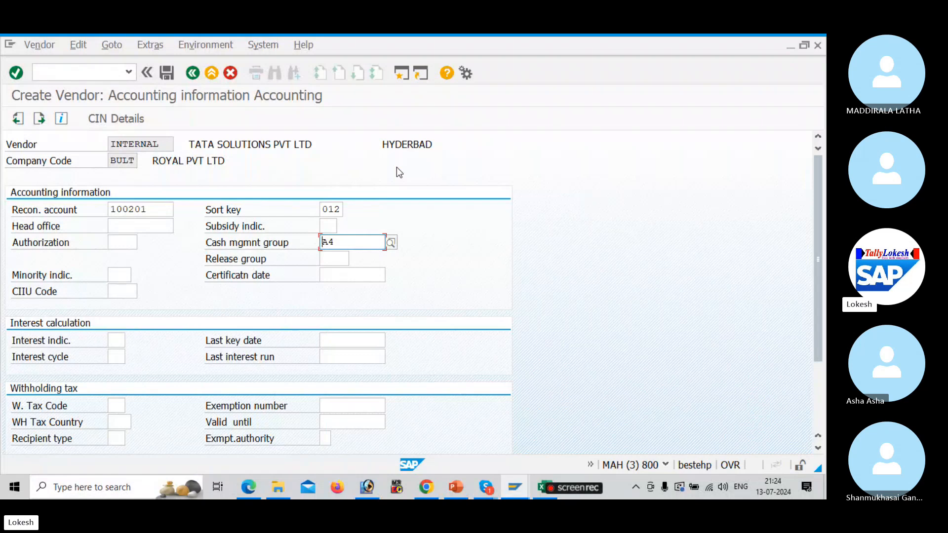
{"action": "key", "text": "Return"}
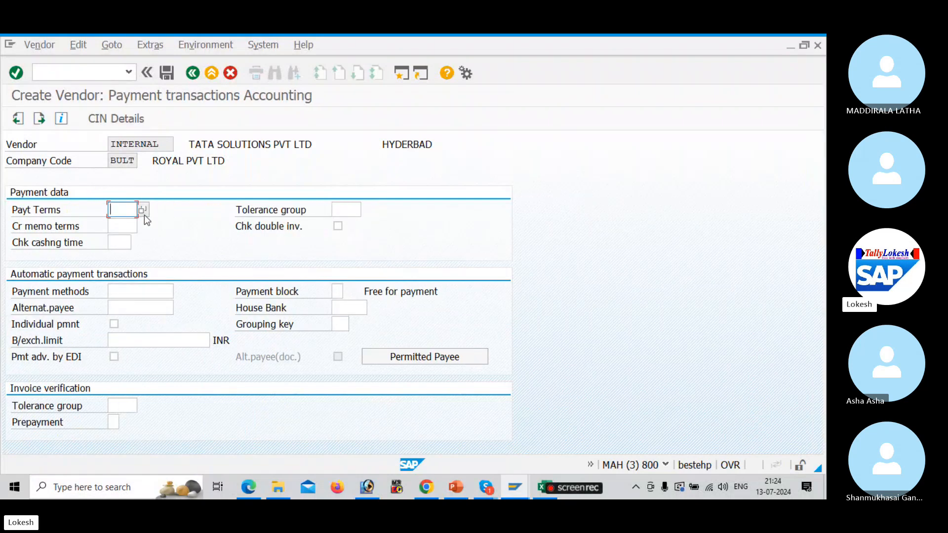
Choose immediate payment terms 0001 and save TATA SOLUTIONS PVT LTD in BULT
{"action": "left_click", "coordinate": [143, 212]}
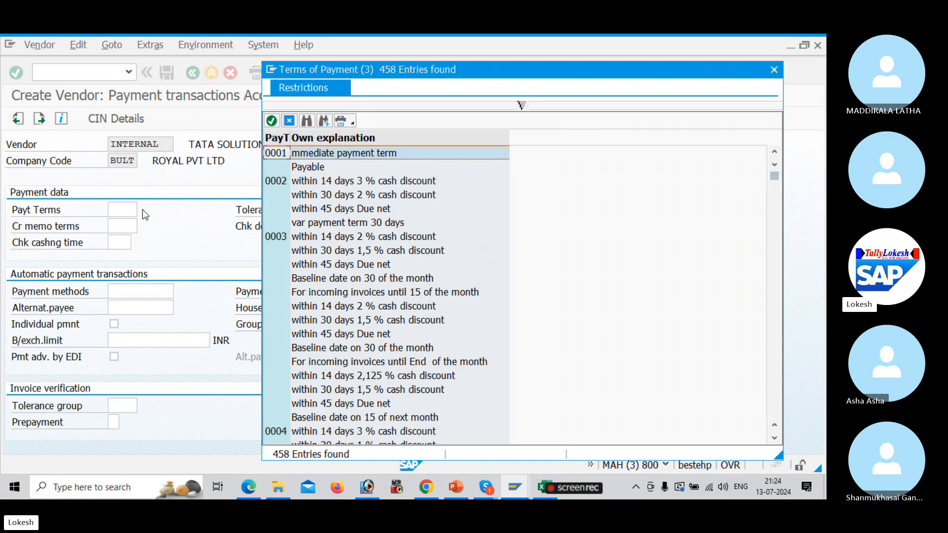
{"action": "double_click", "coordinate": [446, 154]}
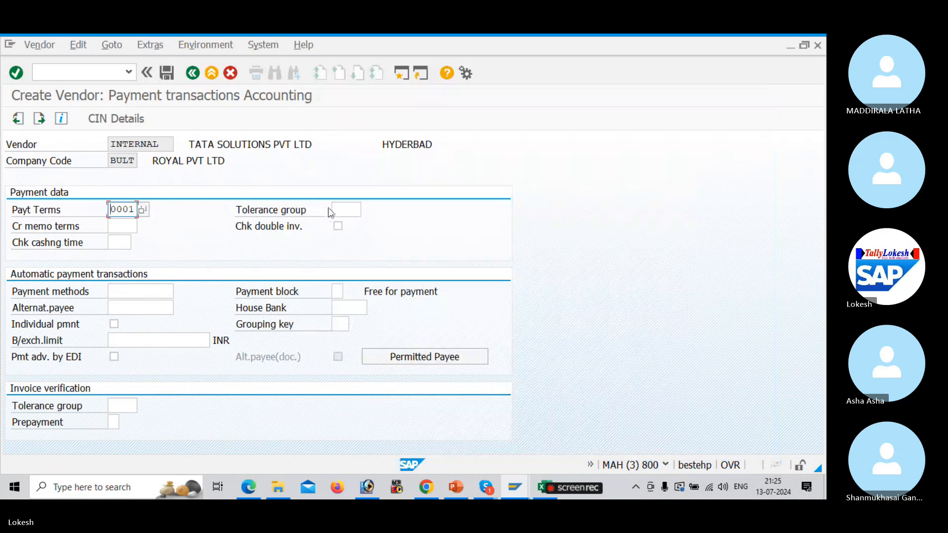
{"action": "left_click", "coordinate": [351, 210]}
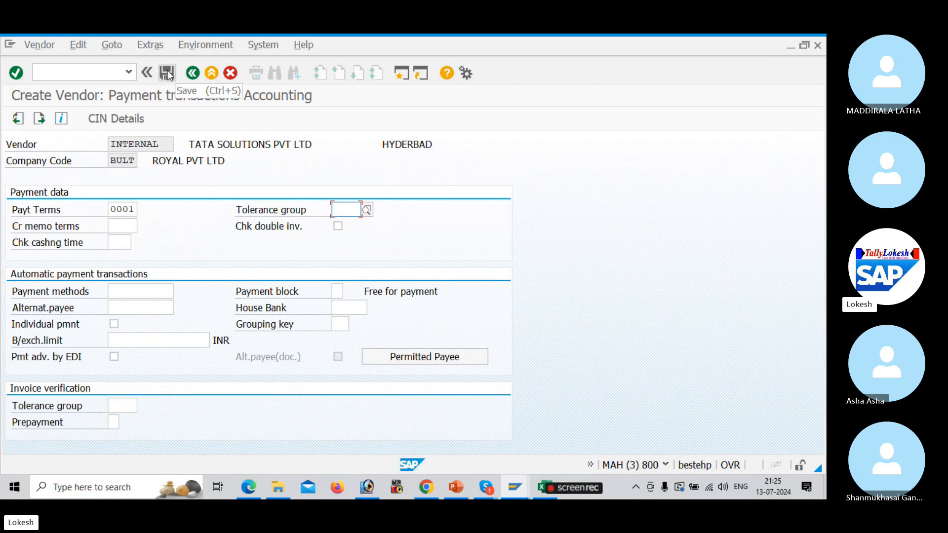
{"action": "left_click", "coordinate": [168, 74]}
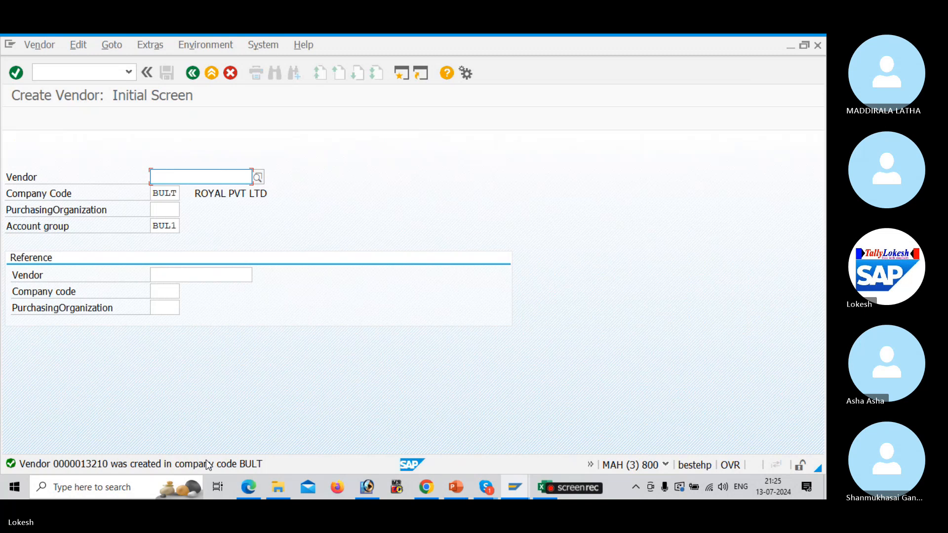
Set the new vendor's title to Mr. and name to KALYAN ENTERPRISES
{"action": "key", "text": "Return"}
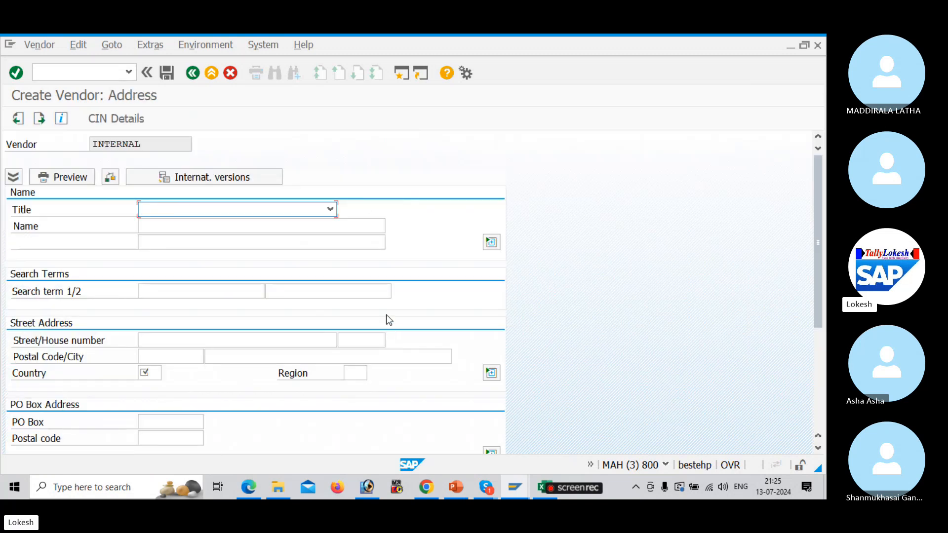
{"action": "left_click", "coordinate": [330, 209]}
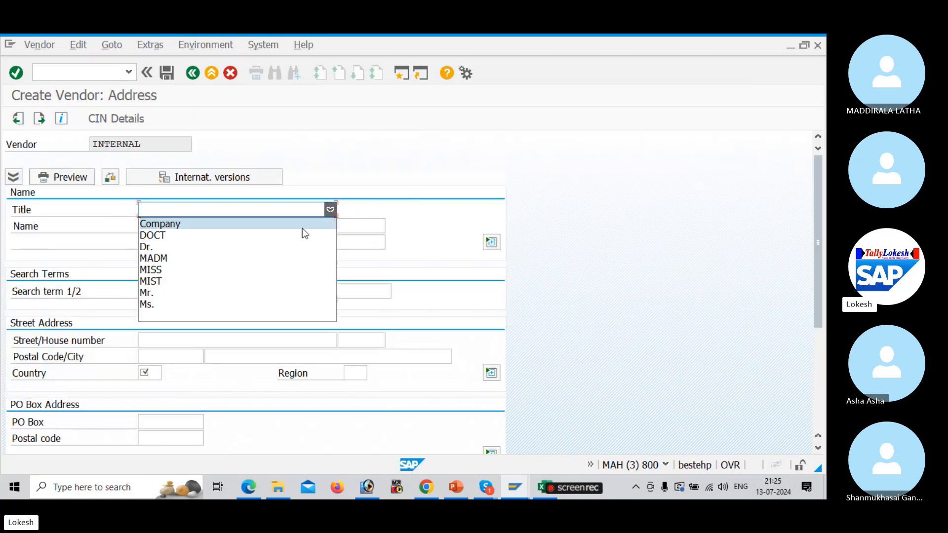
{"action": "left_click", "coordinate": [288, 292]}
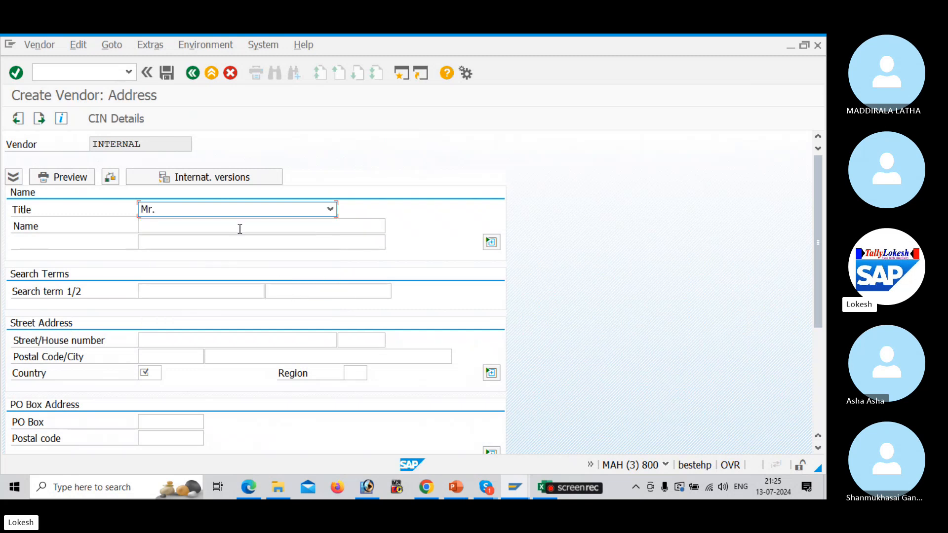
{"action": "left_click", "coordinate": [240, 229]}
{"action": "type", "text": "ka"}
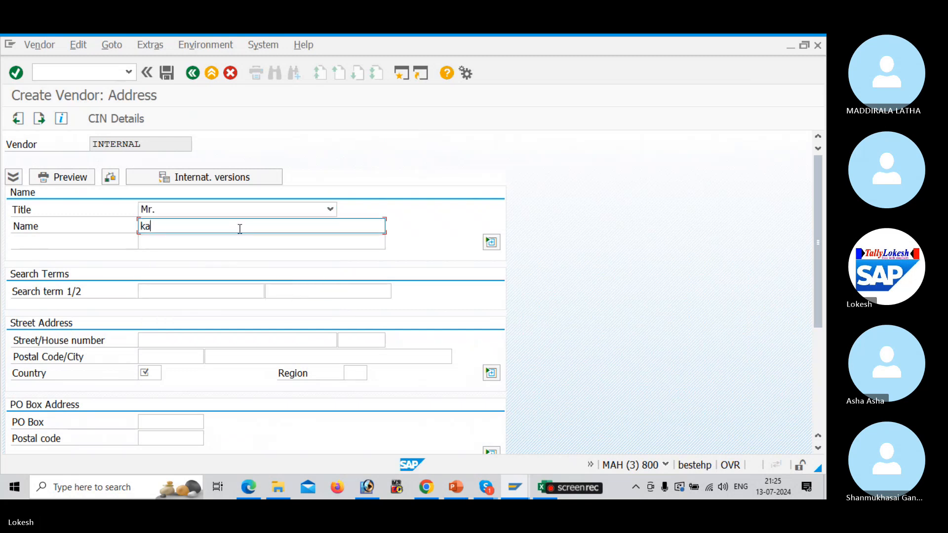
{"action": "key", "text": "BackSpace"}
{"action": "key", "text": "BackSpace"}
{"action": "type", "text": "KALYA"}
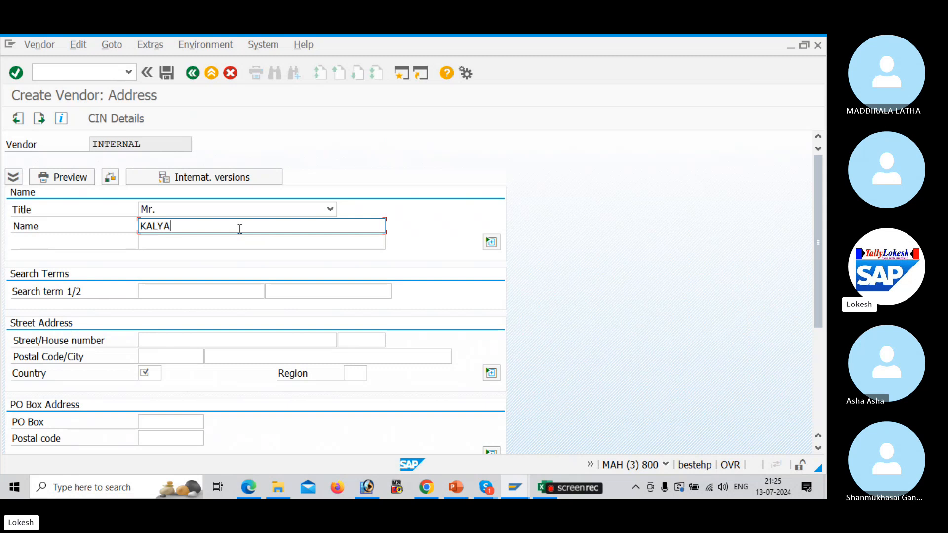
{"action": "type", "text": "N ENTERPR"}
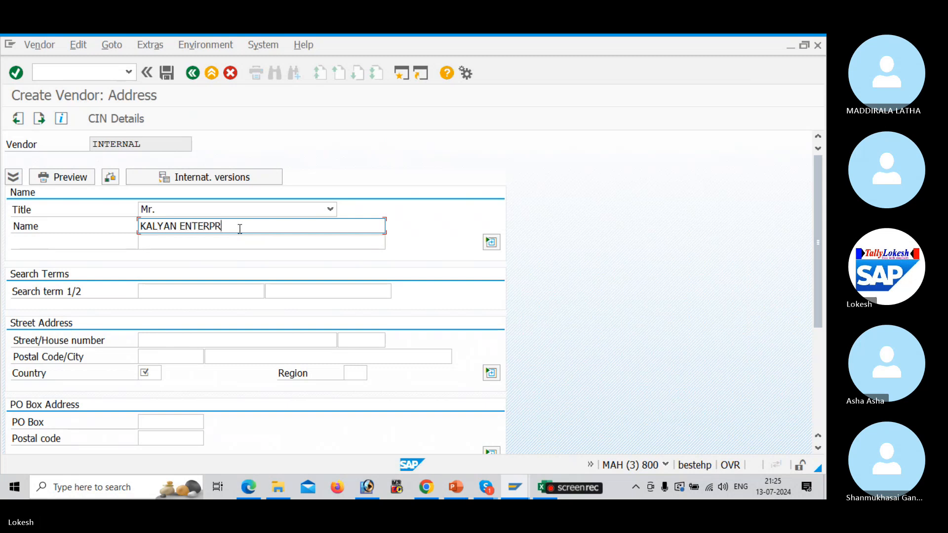
{"action": "type", "text": "ISES"}
{"action": "left_click", "coordinate": [206, 340]}
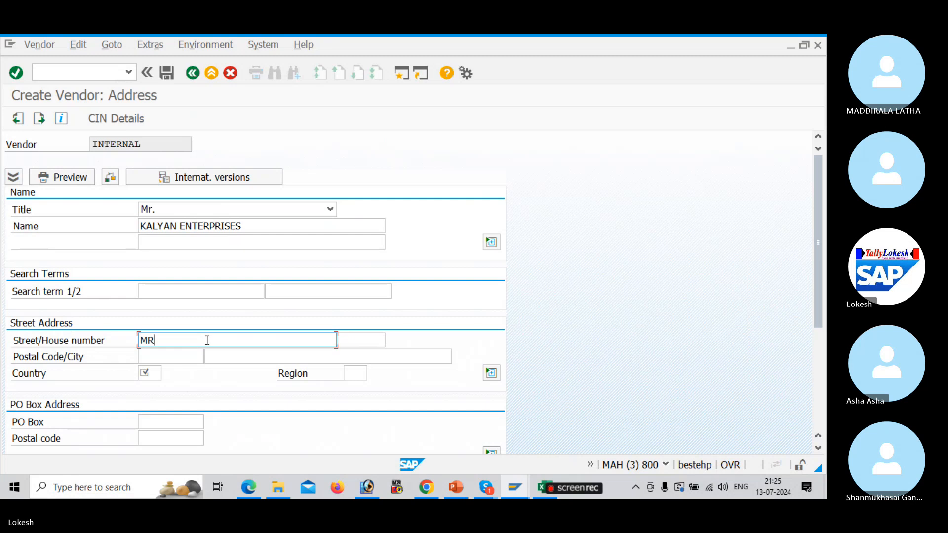
{"action": "key", "text": "Tab"}
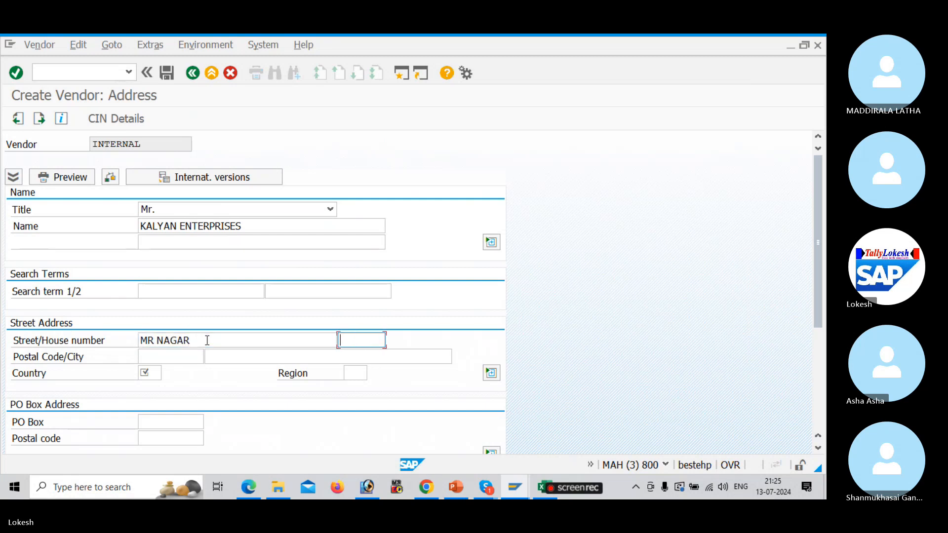
{"action": "key", "text": "Tab"}
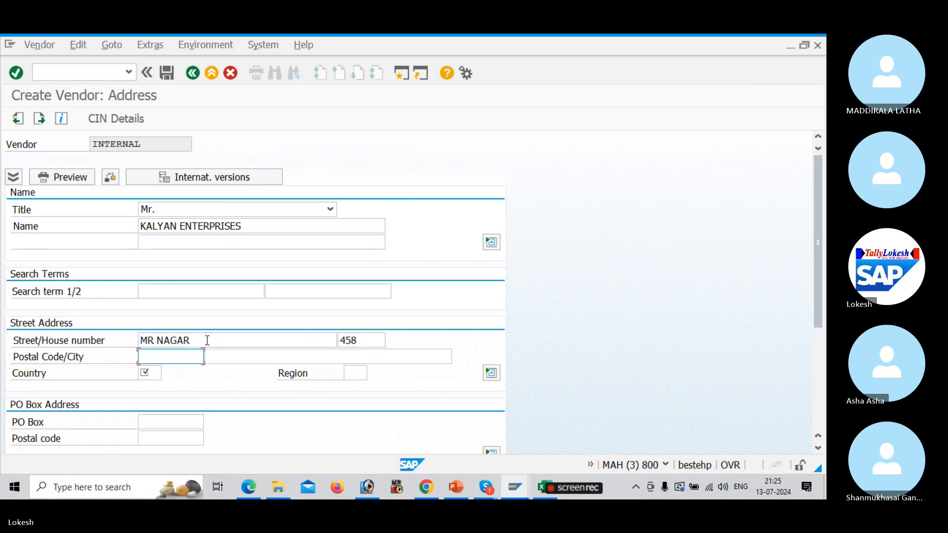
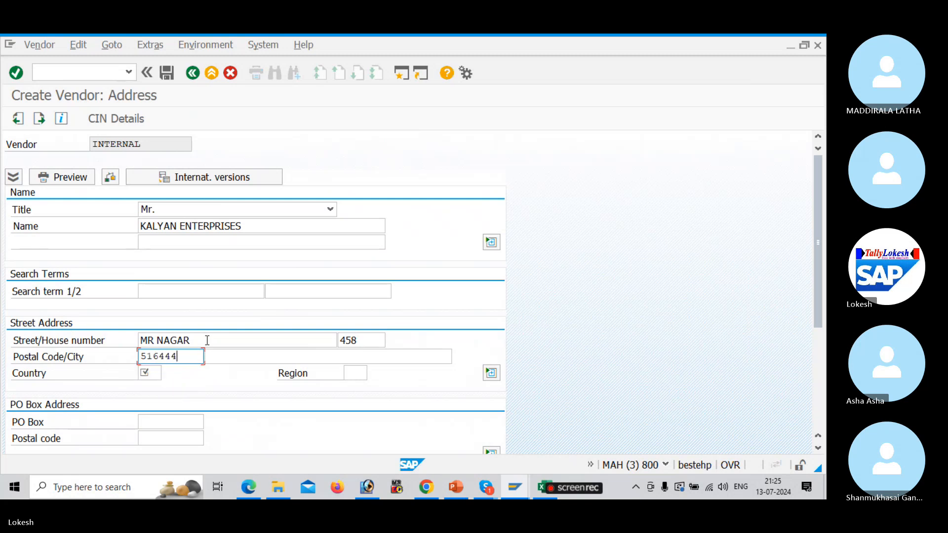
{"action": "key", "text": "Tab"}
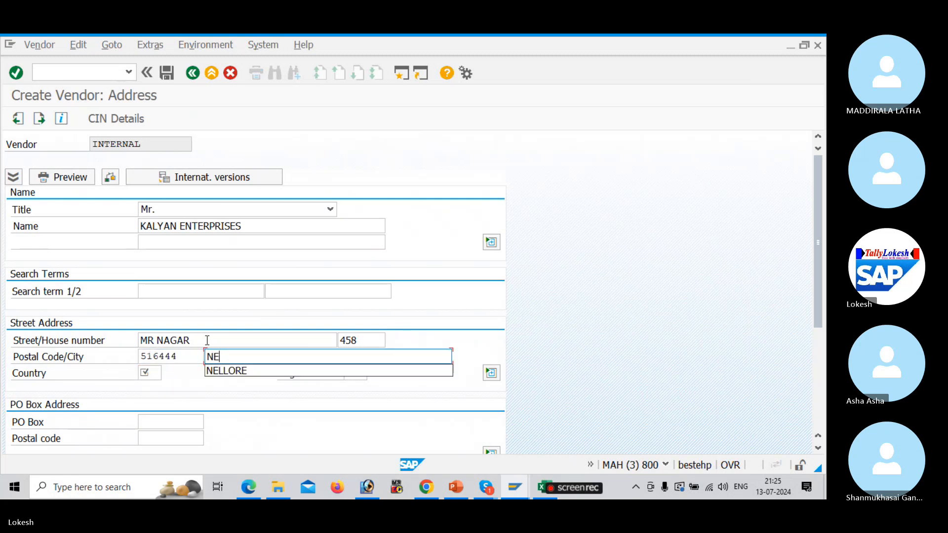
Set country IN and look up the available region codes
{"action": "key", "text": "Tab"}
{"action": "type", "text": "IN"}
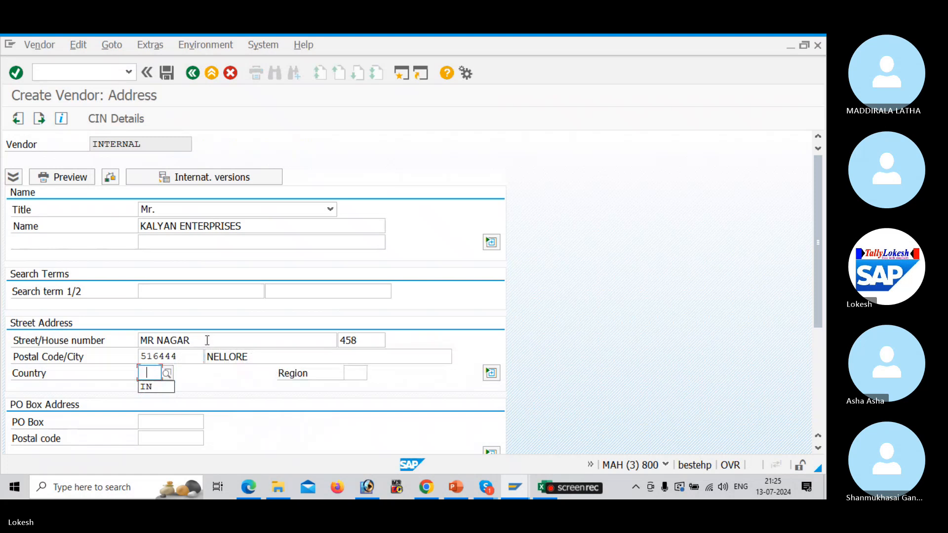
{"action": "key", "text": "Tab"}
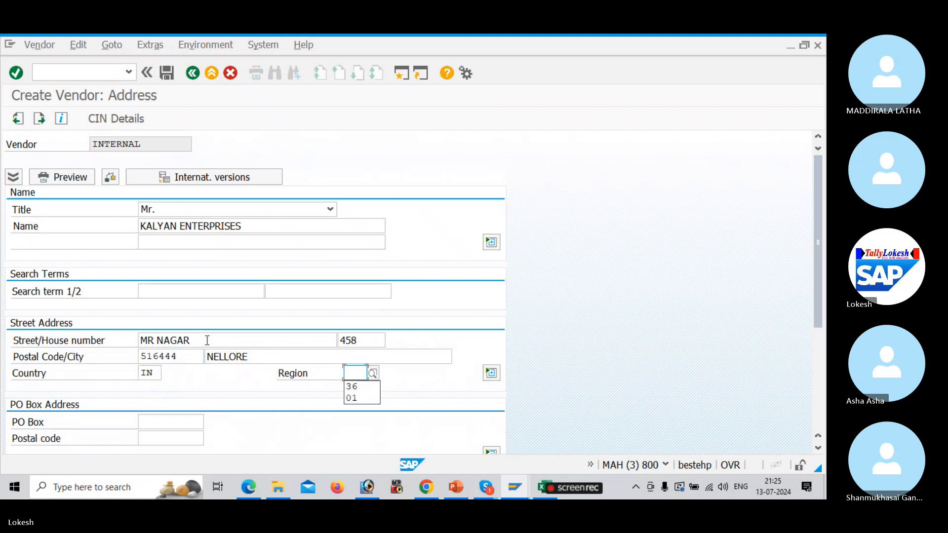
{"action": "left_click", "coordinate": [372, 373]}
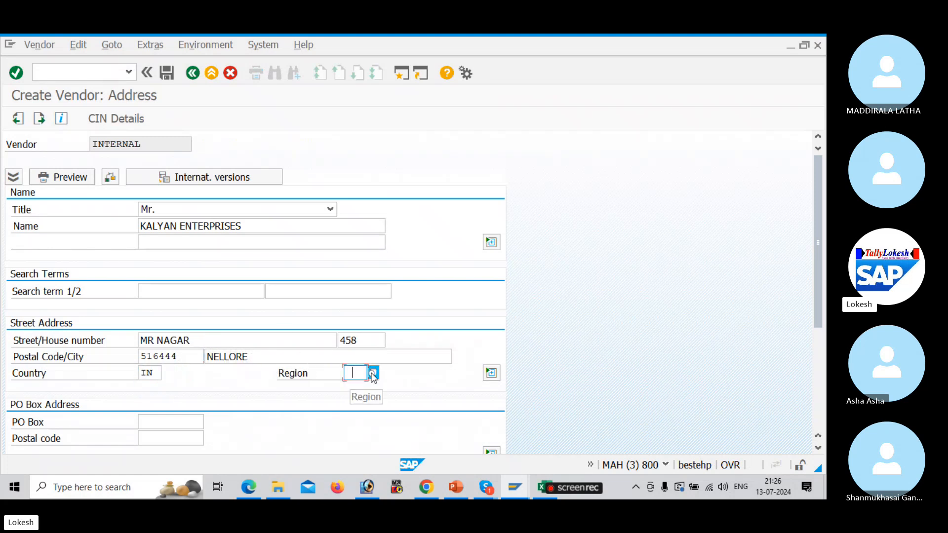
{"action": "key", "text": "Escape"}
Enter region 01, and PO box 516444 with PO box postal code 516444
{"action": "type", "text": "01"}
{"action": "left_click_drag", "start_coordinate": [822, 224], "coordinate": [815, 315]}
{"action": "left_click", "coordinate": [175, 250]}
{"action": "type", "text": "516444"}
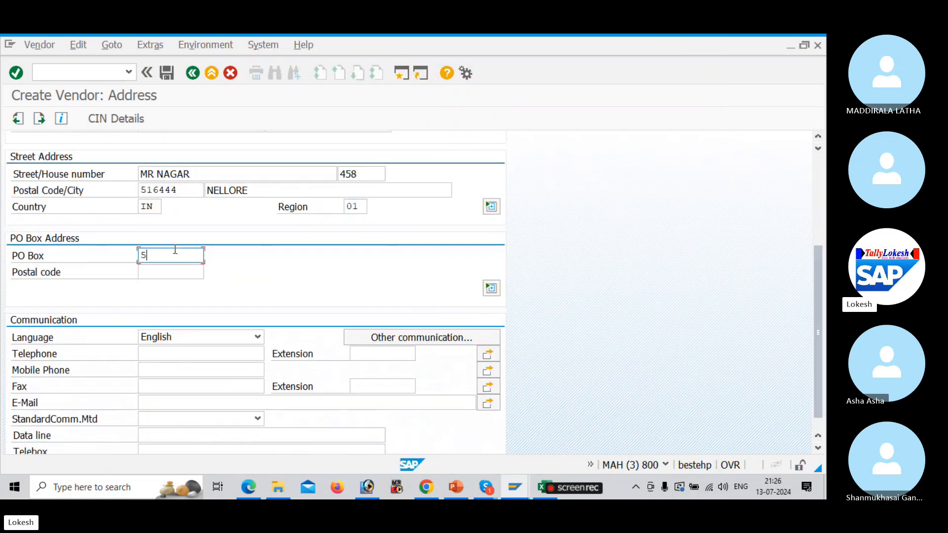
{"action": "key", "text": "Tab"}
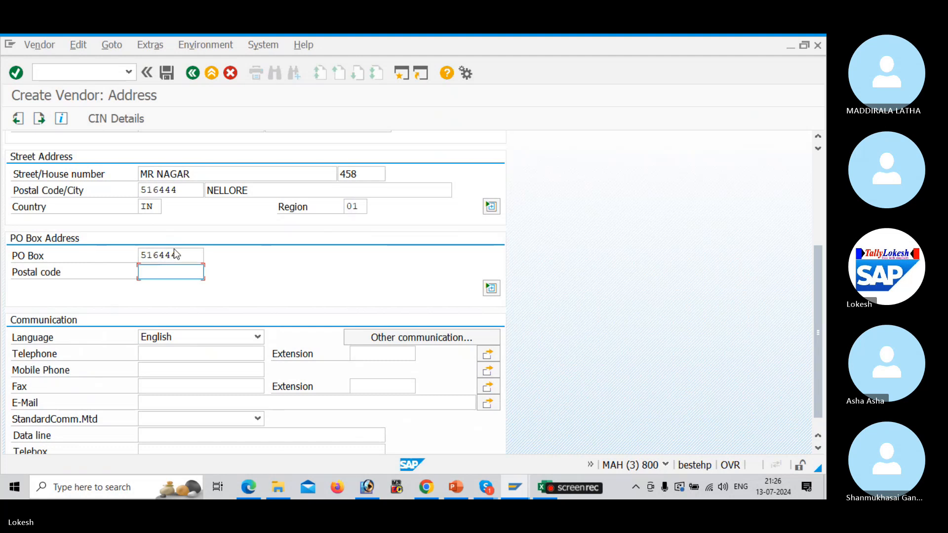
{"action": "type", "text": "516444"}
{"action": "key", "text": "Tab"}
Enter the vendor's telephone number and pick suggested mobile and fax numbers
{"action": "key", "text": "Tab"}
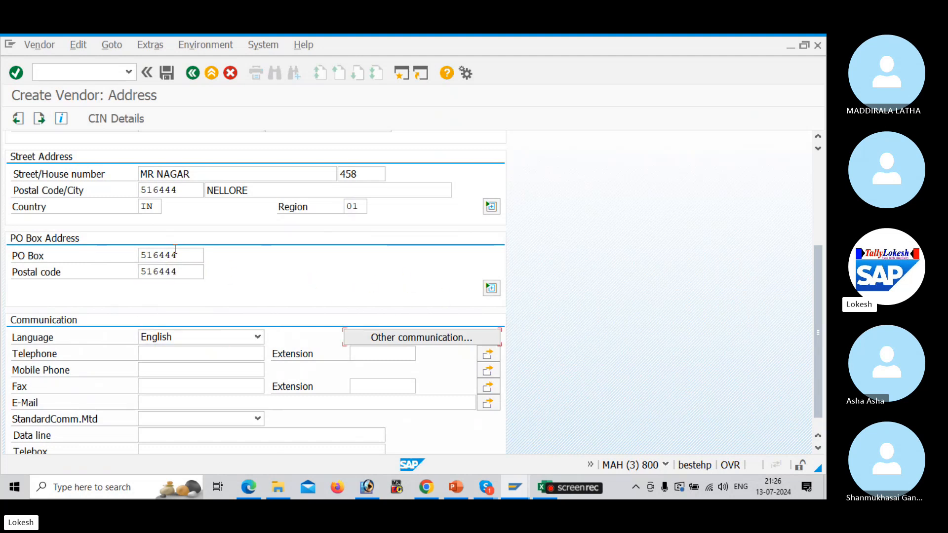
{"action": "key", "text": "Tab"}
{"action": "key", "text": "Tab"}
{"action": "key", "text": "Tab"}
{"action": "key", "text": "Tab"}
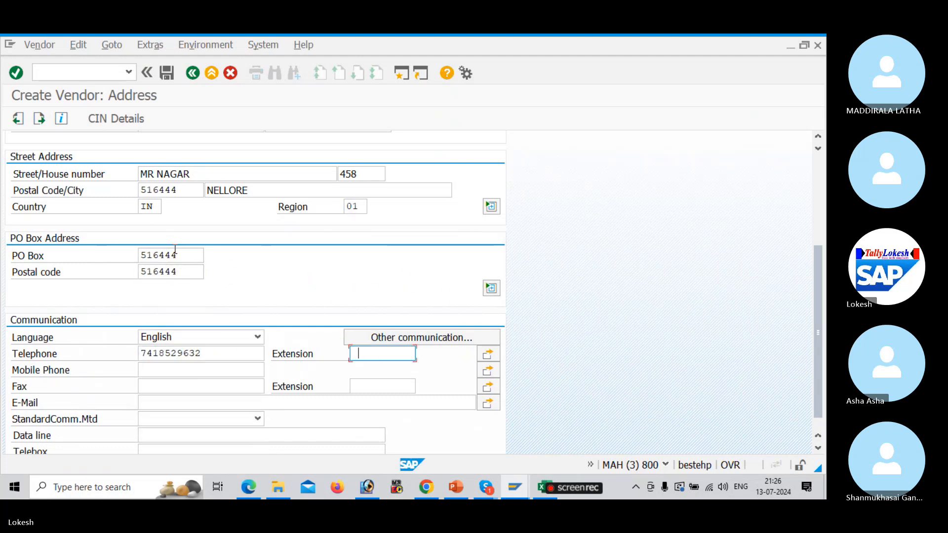
{"action": "key", "text": "Return"}
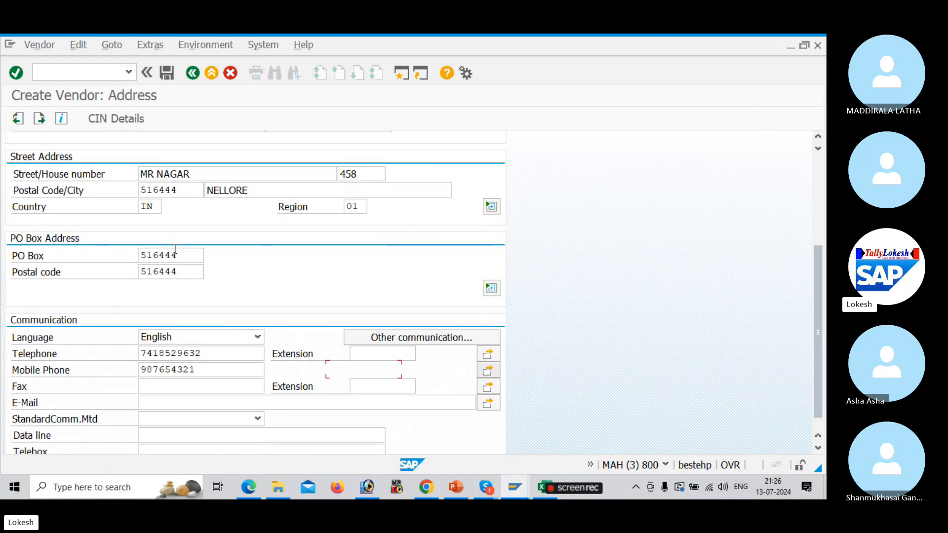
{"action": "key", "text": "Tab"}
{"action": "key", "text": "Down"}
{"action": "key", "text": "Down"}
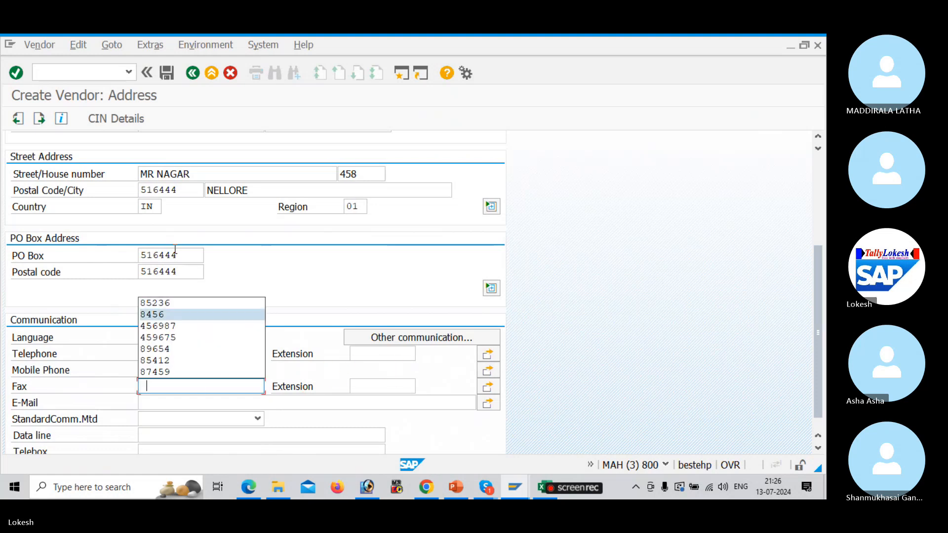
{"action": "key", "text": "Down"}
{"action": "key", "text": "Return"}
{"action": "key", "text": "Tab"}
{"action": "key", "text": "Tab"}
{"action": "key", "text": "Tab"}
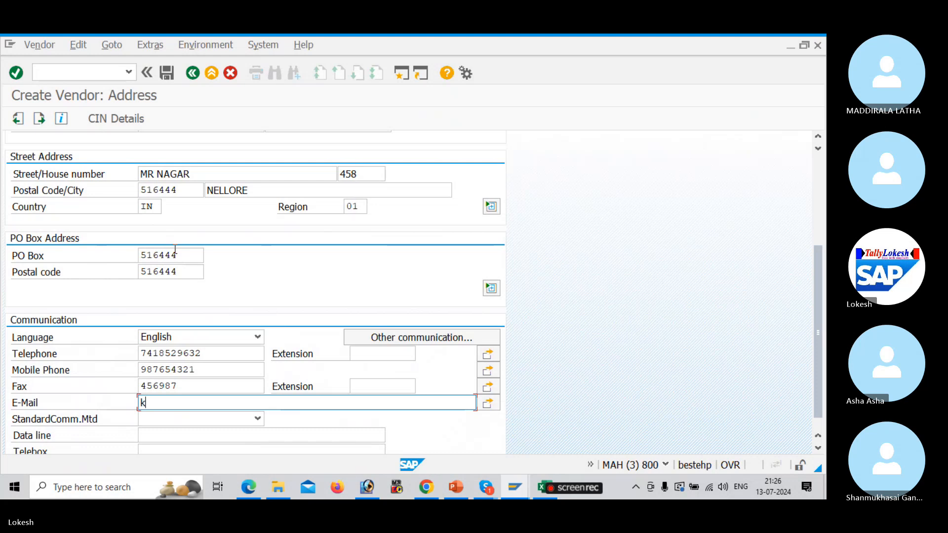
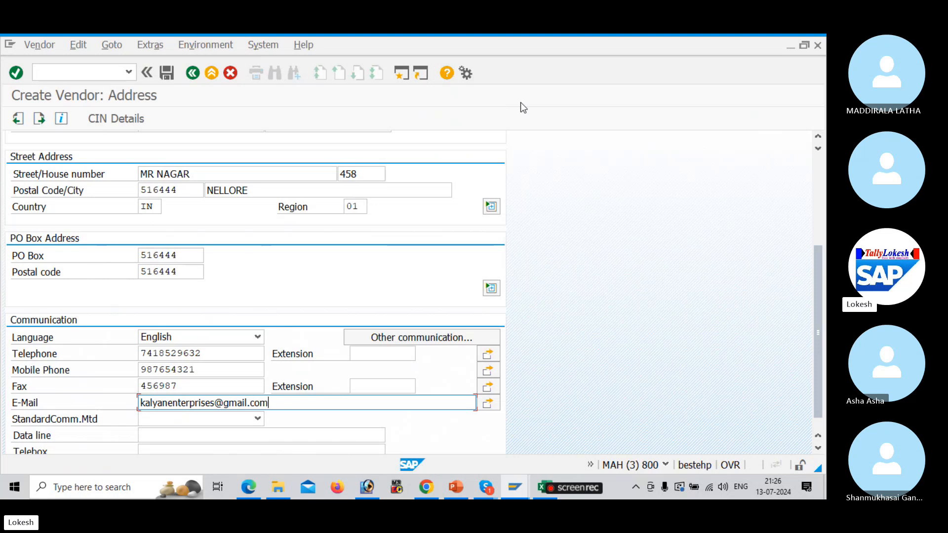
Enter the vendor's e-mail address and continue on to the Contact persons screen
{"action": "key", "text": "Return"}
{"action": "key", "text": "Return"}
{"action": "key", "text": "Return"}
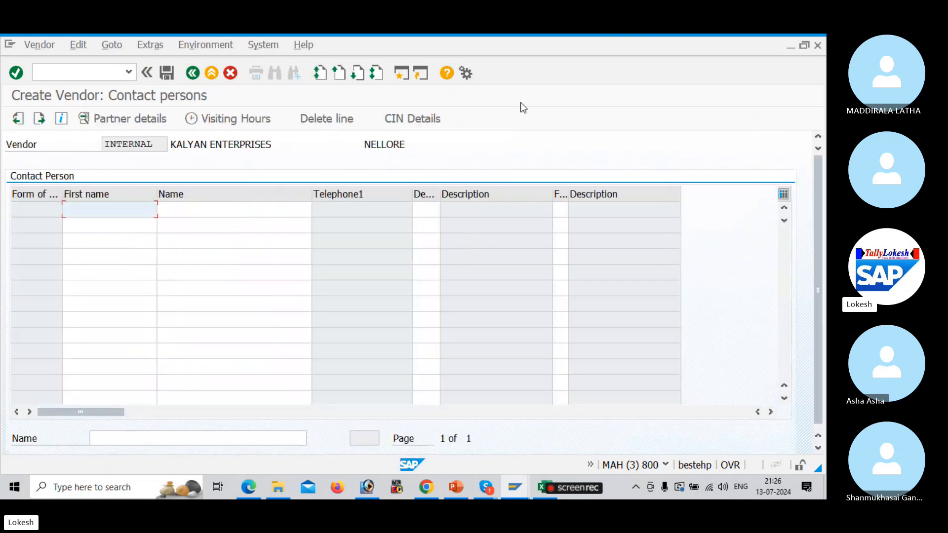
Set reconciliation account 100201, sort key 012 and cash management group A4
{"action": "key", "text": "Return"}
{"action": "key", "text": "Down"}
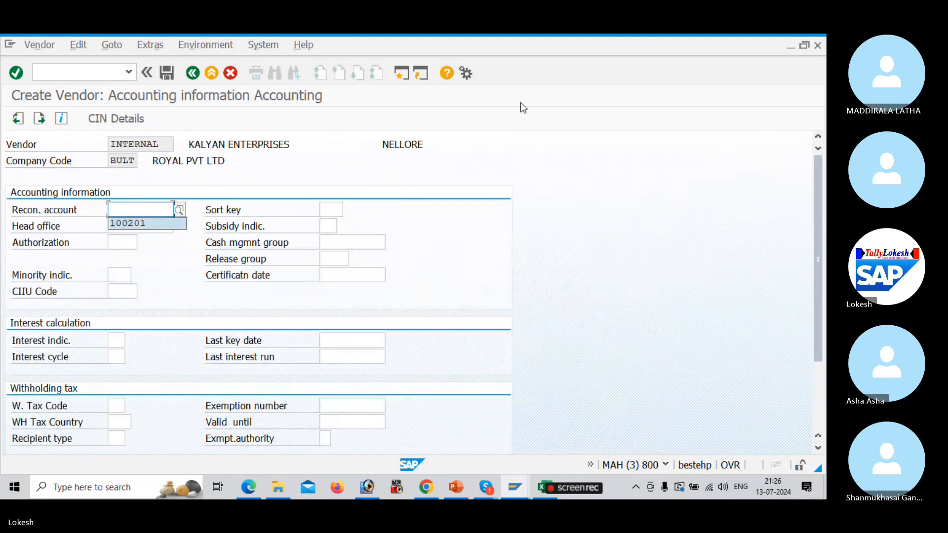
{"action": "key", "text": "Tab"}
{"action": "key", "text": "Down"}
{"action": "key", "text": "Return"}
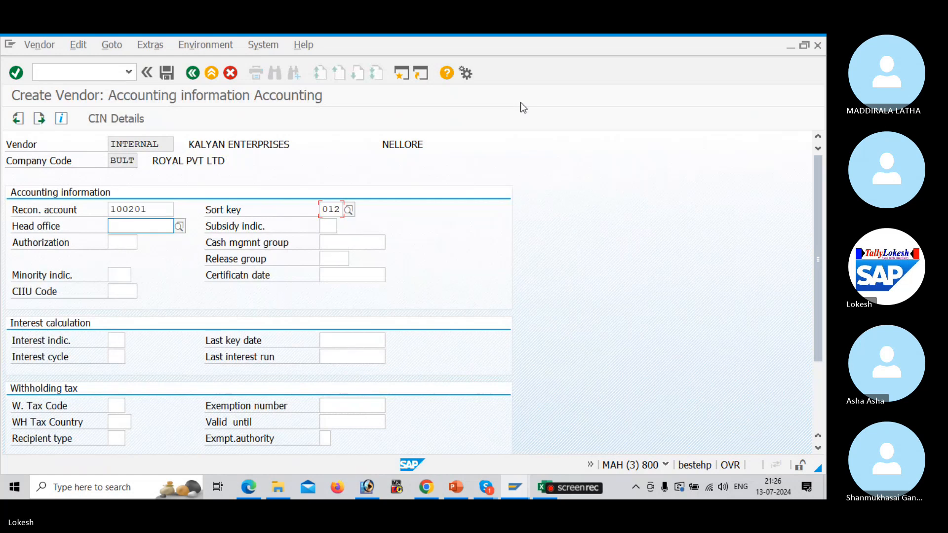
{"action": "key", "text": "Tab"}
{"action": "key", "text": "Tab"}
{"action": "key", "text": "Tab"}
{"action": "key", "text": "Tab"}
{"action": "key", "text": "Down"}
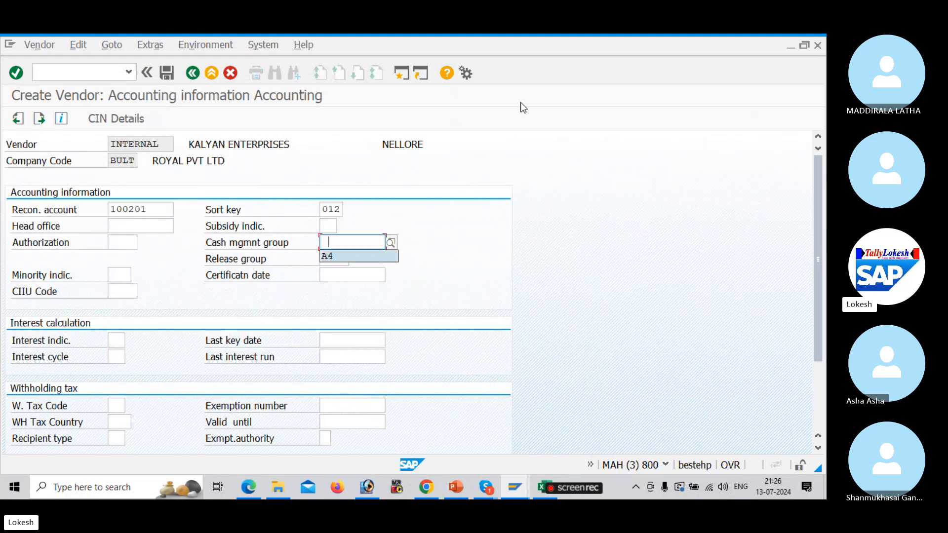
{"action": "key", "text": "Tab"}
{"action": "key", "text": "Return"}
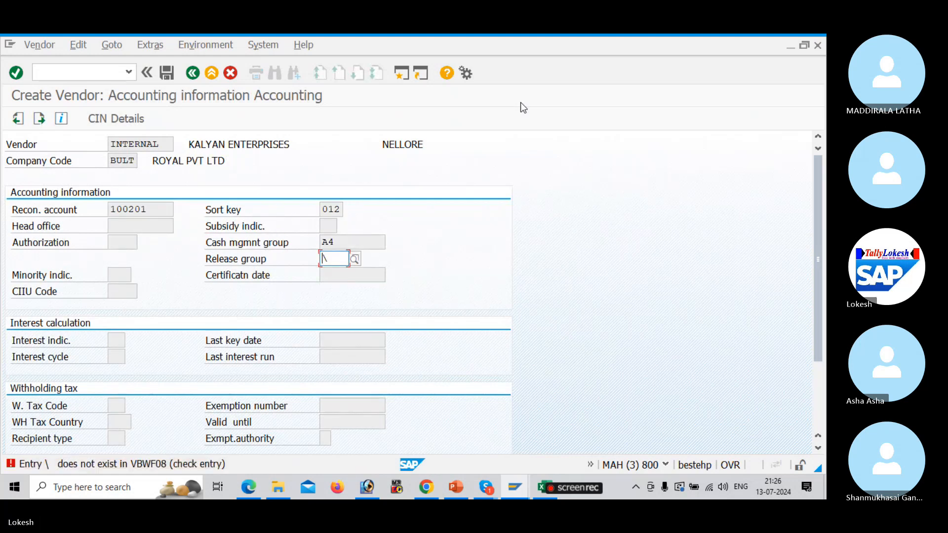
{"action": "key", "text": "BackSpace"}
{"action": "key", "text": "Return"}
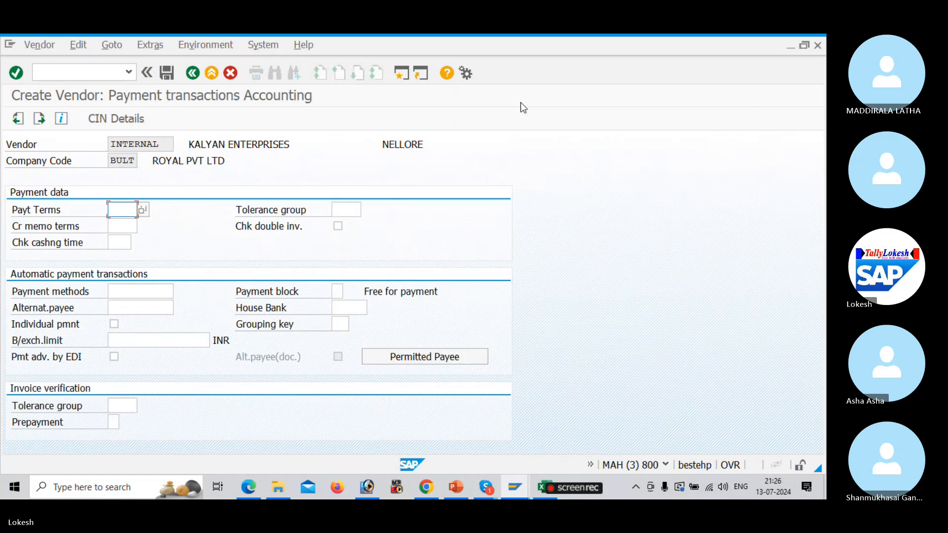
Set payment terms 0001 and save KALYAN ENTERPRISES in company code BULT
{"action": "key", "text": "Down"}
{"action": "key", "text": "Return"}
{"action": "key", "text": "Tab"}
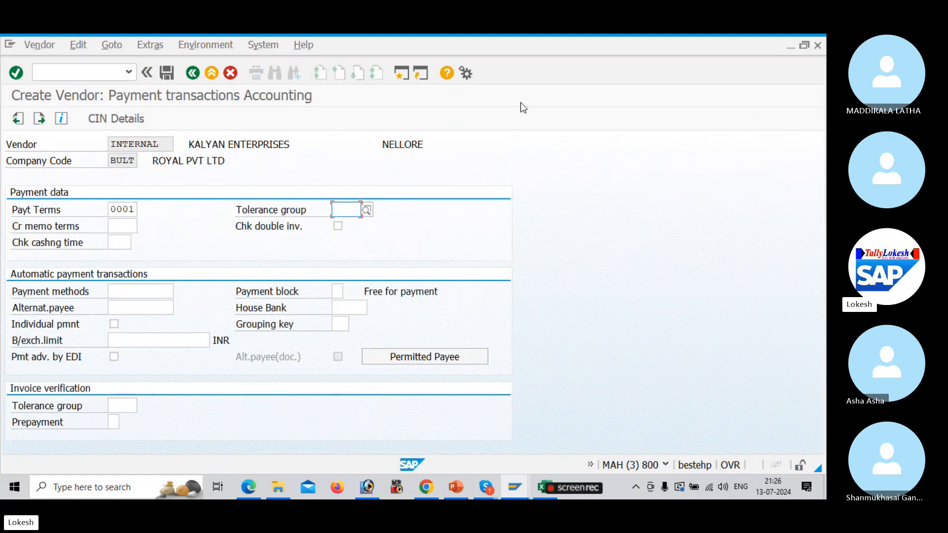
{"action": "left_click", "coordinate": [174, 73]}
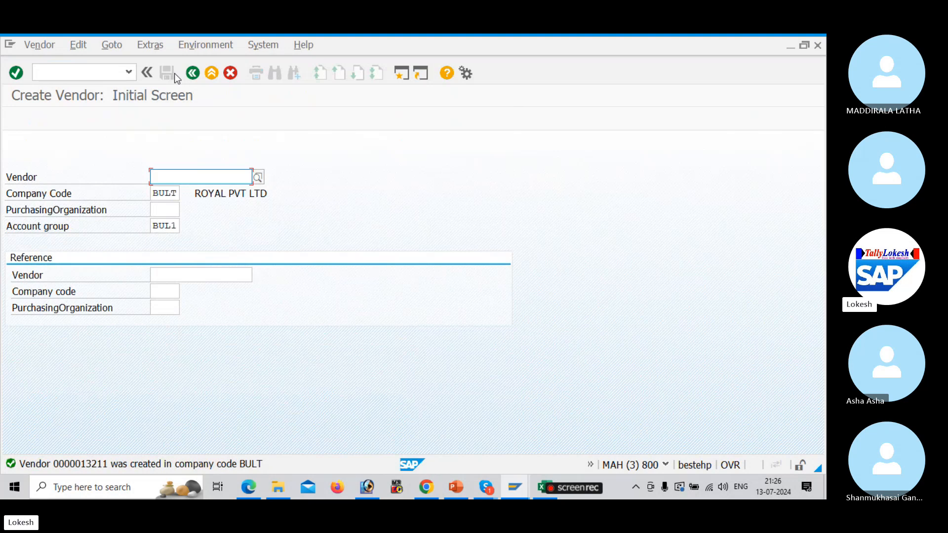
{"action": "key", "text": "Return"}
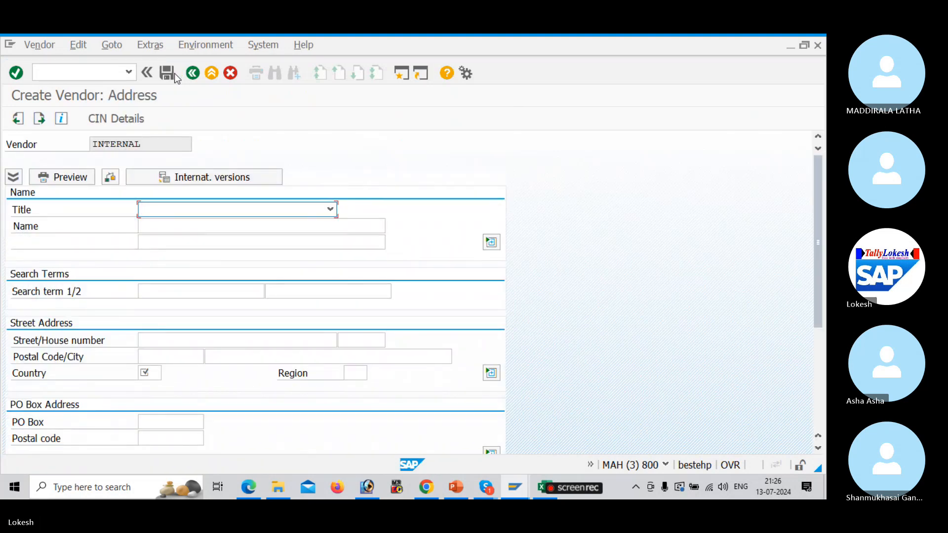
Set the vendor's title to Ms. and its name to PRIYA SOLUTIONS
{"action": "left_click", "coordinate": [330, 211]}
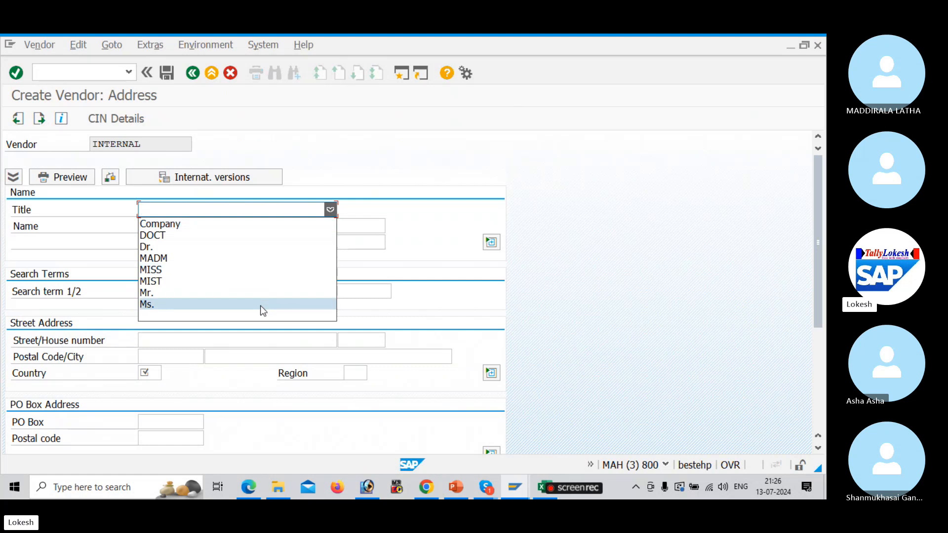
{"action": "left_click", "coordinate": [259, 307]}
{"action": "left_click", "coordinate": [189, 227]}
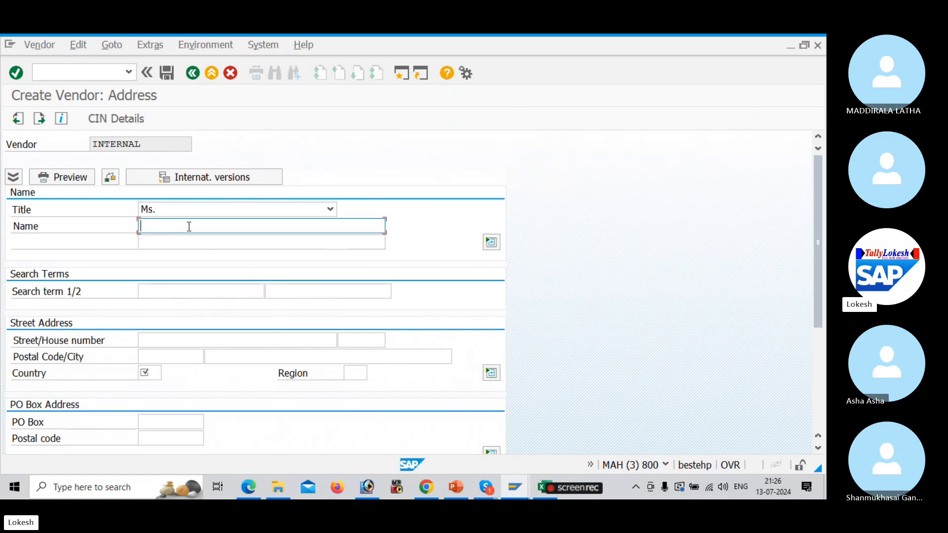
{"action": "type", "text": "PR"}
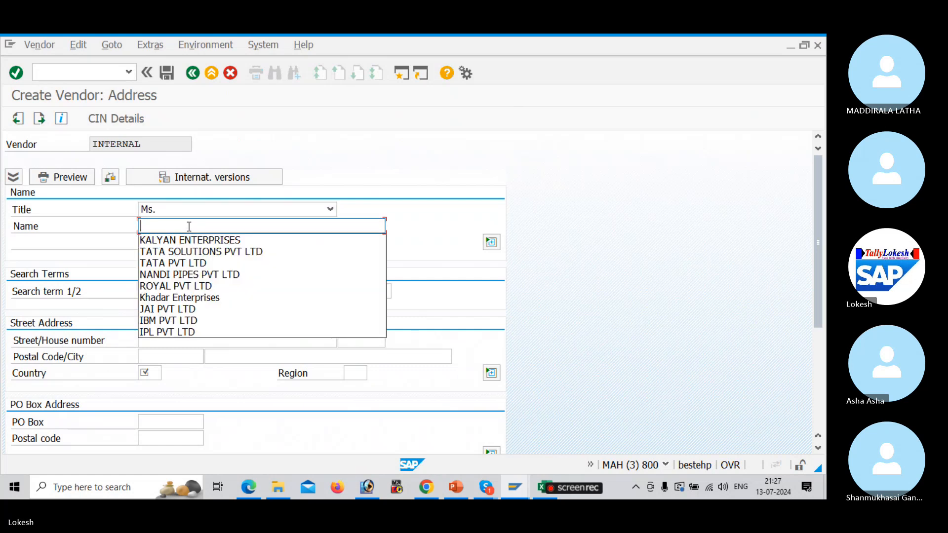
{"action": "type", "text": "O"}
{"action": "key", "text": "BackSpace"}
{"action": "type", "text": "I"}
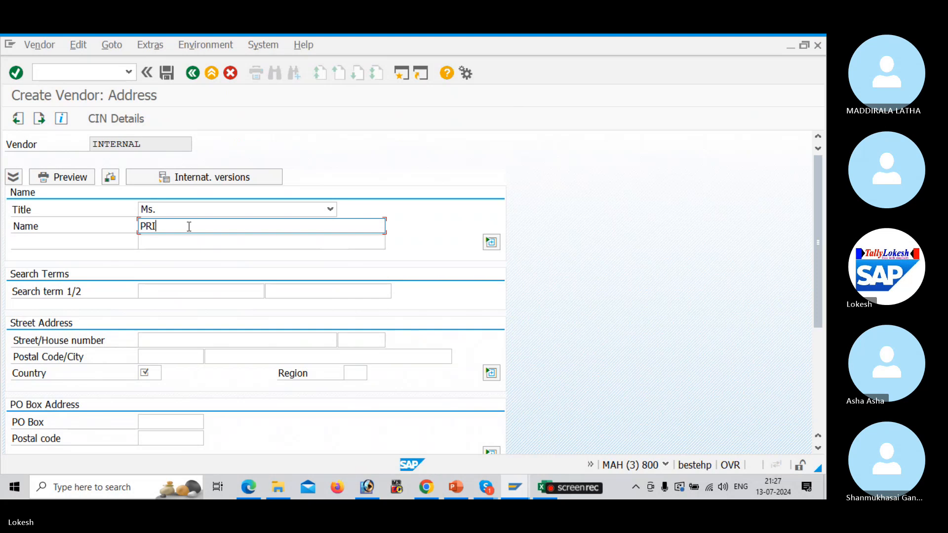
{"action": "type", "text": "YA SOLUTIONS"}
{"action": "key", "text": "Tab"}
{"action": "key", "text": "Tab"}
{"action": "key", "text": "Tab"}
{"action": "key", "text": "Tab"}
{"action": "key", "text": "Tab"}
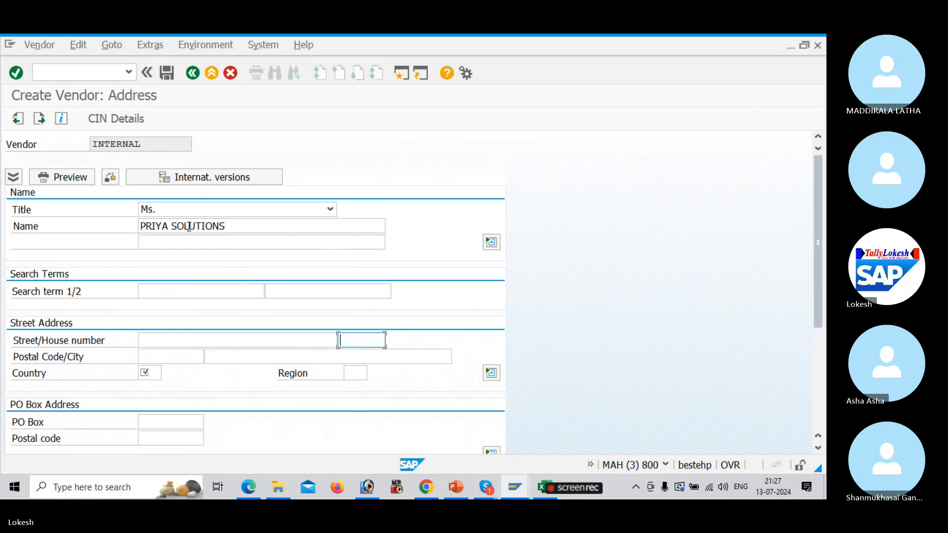
Enter the vendor's street, house number, postal code and city
{"action": "left_click", "coordinate": [150, 340]}
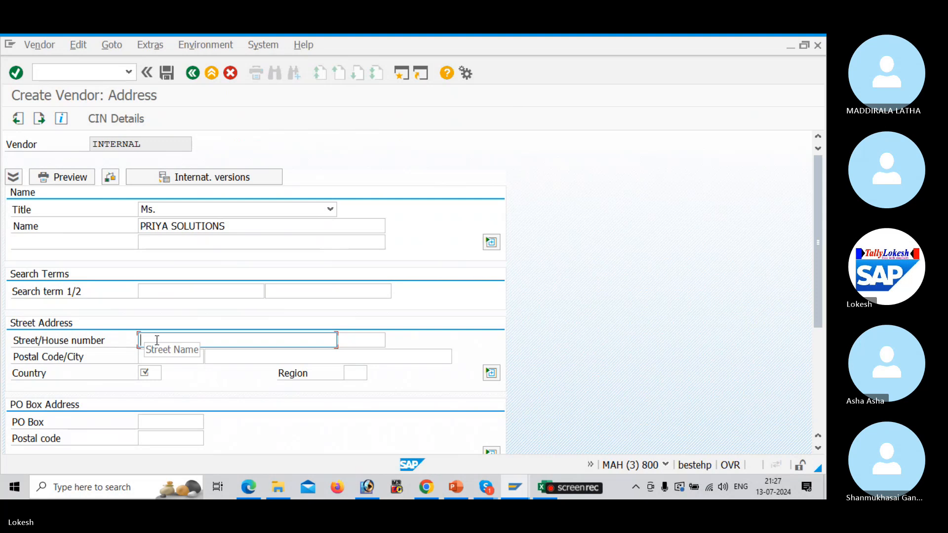
{"action": "key", "text": "Tab"}
{"action": "key", "text": "Tab"}
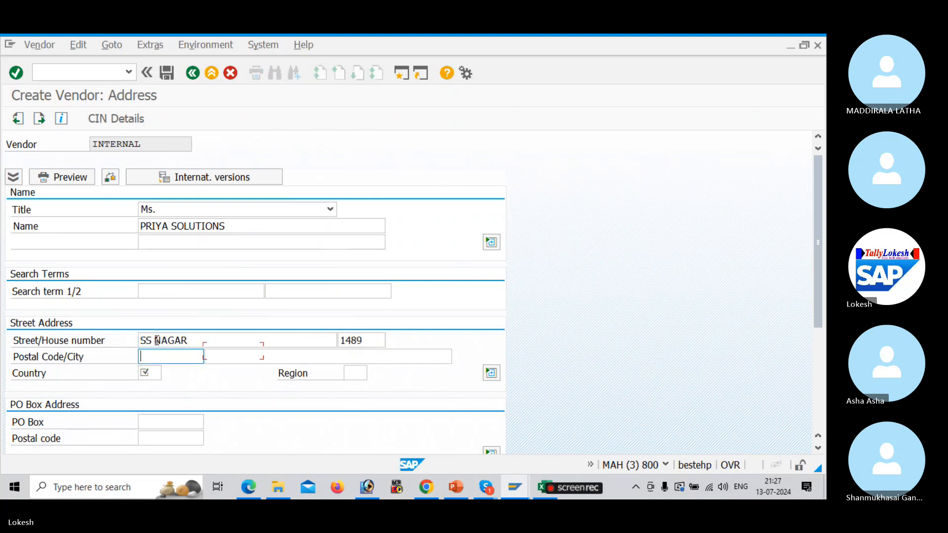
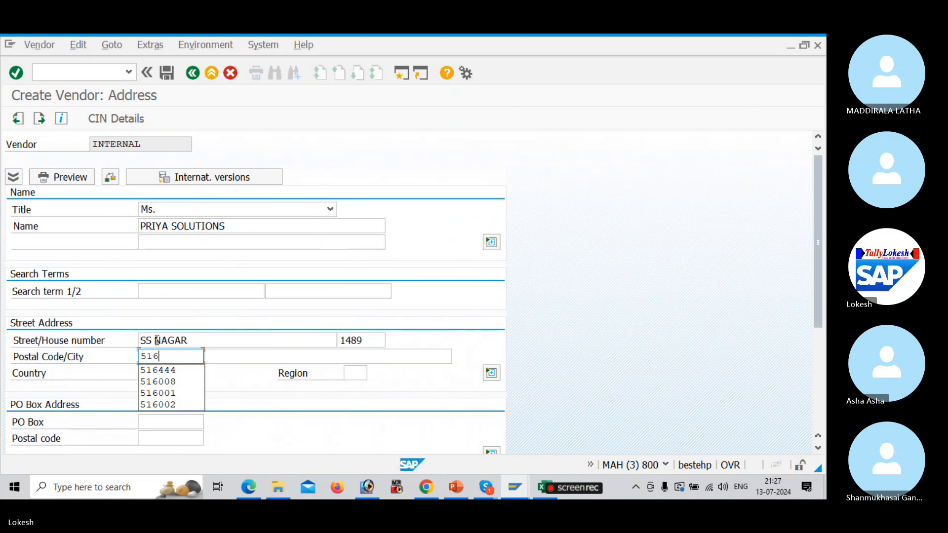
{"action": "key", "text": "Tab"}
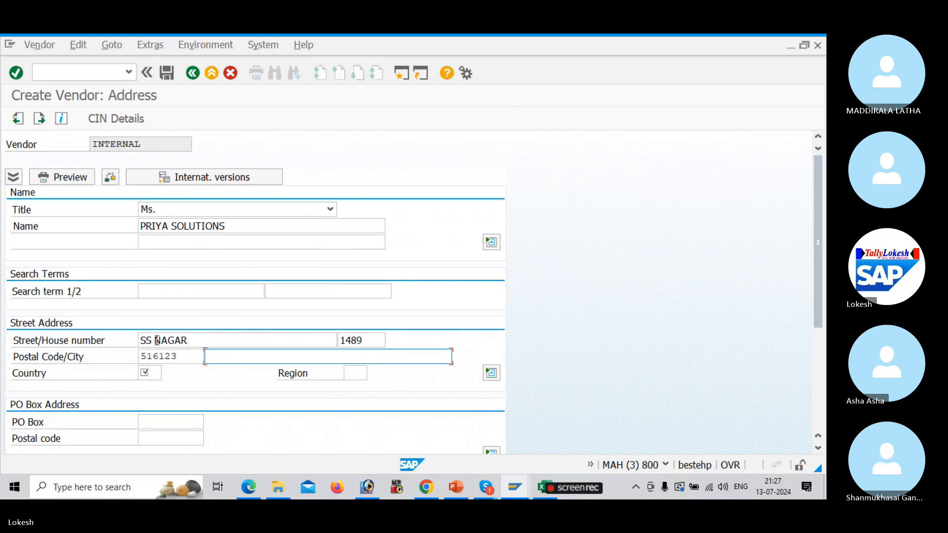
Set country IN and region 01, and fill in the PO box and its postal code
{"action": "key", "text": "Tab"}
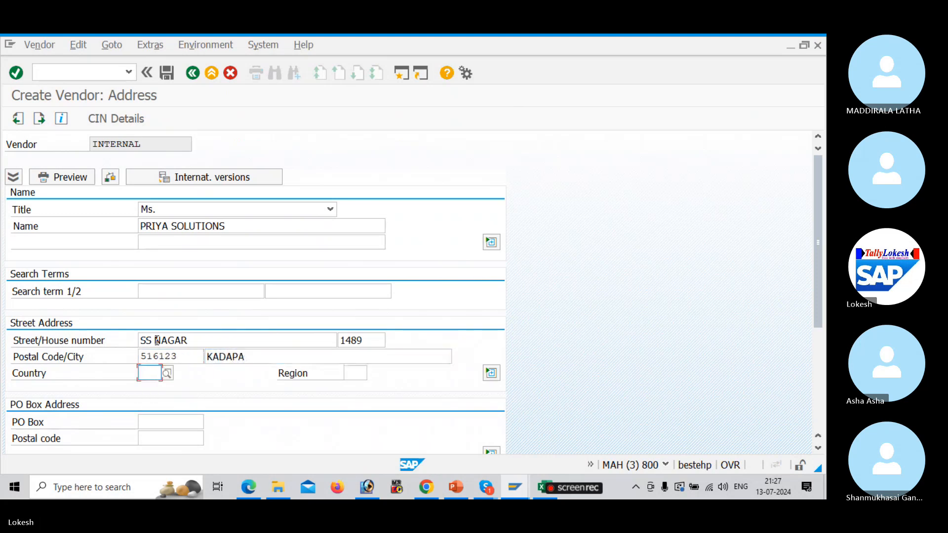
{"action": "type", "text": "IN"}
{"action": "key", "text": "Tab"}
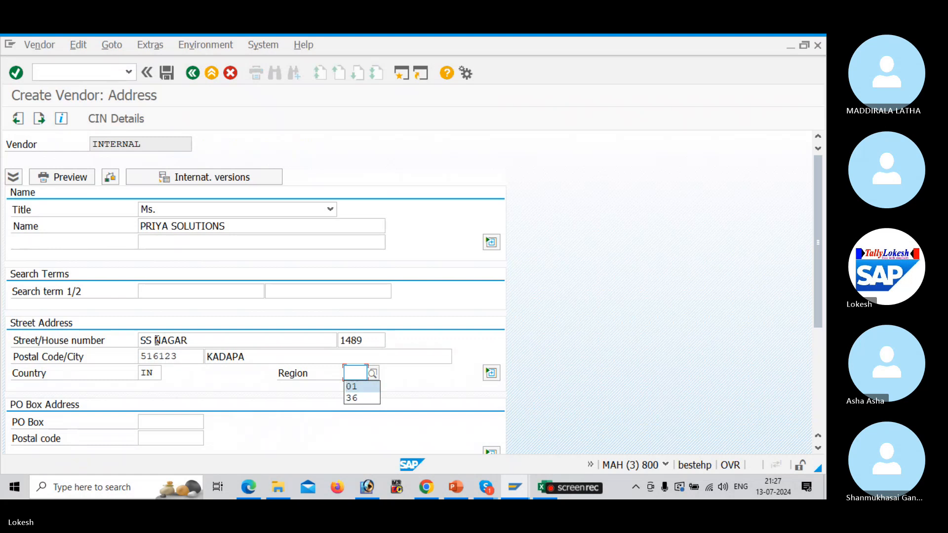
{"action": "type", "text": "01"}
{"action": "key", "text": "Tab"}
{"action": "type", "text": "516"}
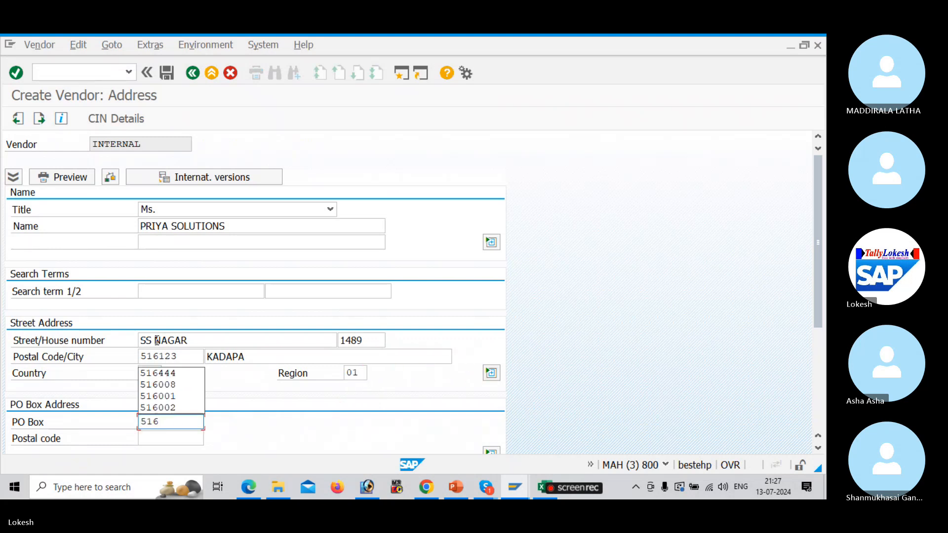
{"action": "type", "text": "123"}
{"action": "key", "text": "Tab"}
{"action": "type", "text": "5"}
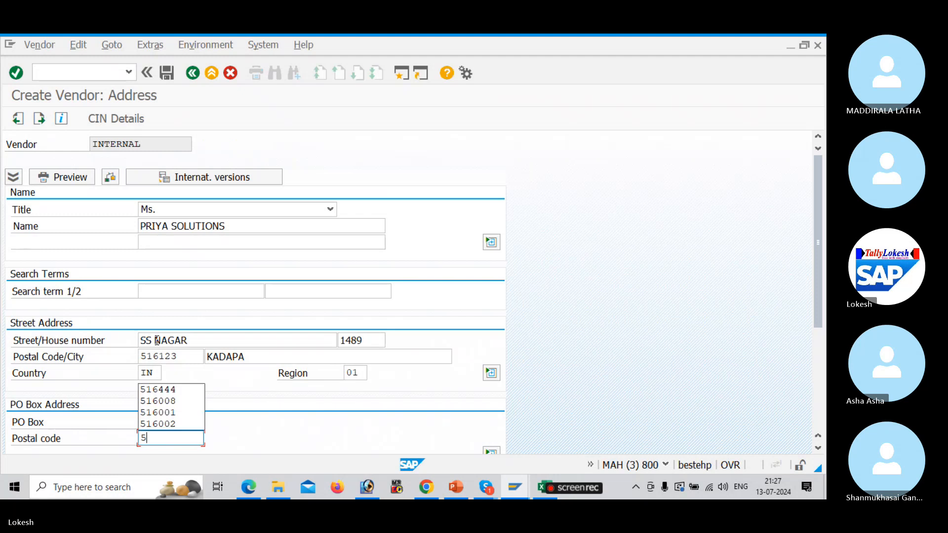
{"action": "type", "text": "16123"}
{"action": "key", "text": "Tab"}
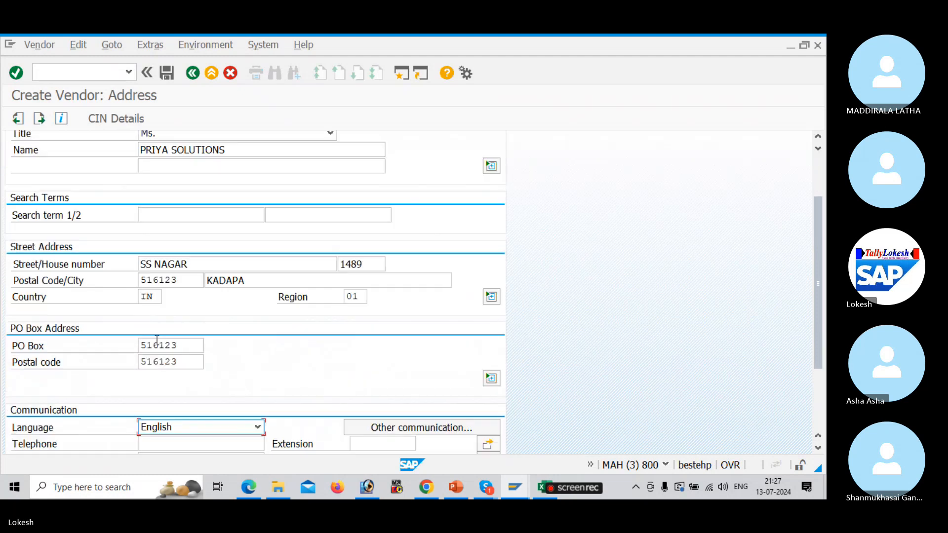
Fill in the vendor's telephone number from previously entered values
{"action": "key", "text": "Tab"}
{"action": "key", "text": "BackSpace"}
{"action": "key", "text": "Down"}
{"action": "key", "text": "Down"}
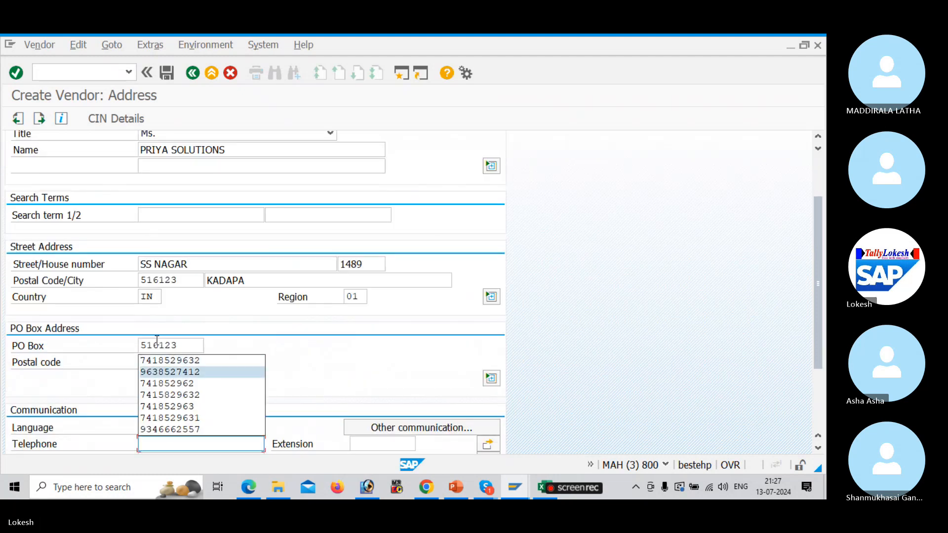
{"action": "key", "text": "Down"}
{"action": "key", "text": "Return"}
{"action": "key", "text": "Tab"}
{"action": "key", "text": "Tab"}
{"action": "key", "text": "Tab"}
{"action": "key", "text": "Tab"}
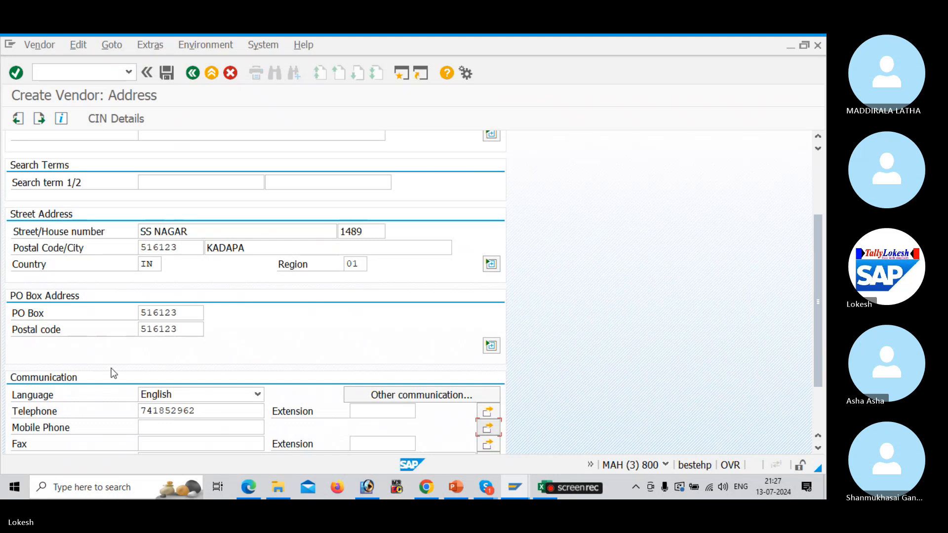
Fill in the mobile and fax numbers from previously entered values
{"action": "left_click", "coordinate": [195, 432]}
{"action": "key", "text": "BackSpace"}
{"action": "key", "text": "Down"}
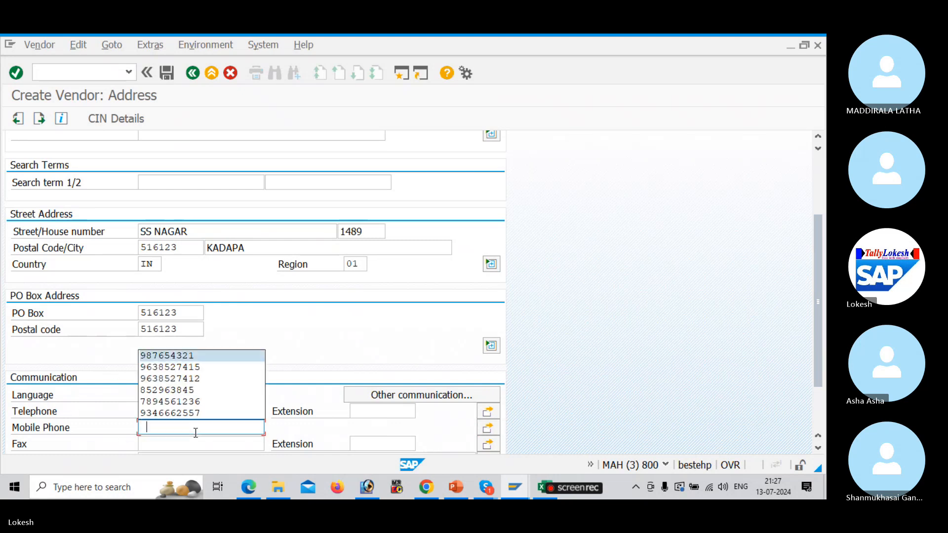
{"action": "key", "text": "Down"}
{"action": "key", "text": "Return"}
{"action": "key", "text": "Tab"}
{"action": "key", "text": "BackSpace"}
{"action": "key", "text": "Down"}
{"action": "key", "text": "Return"}
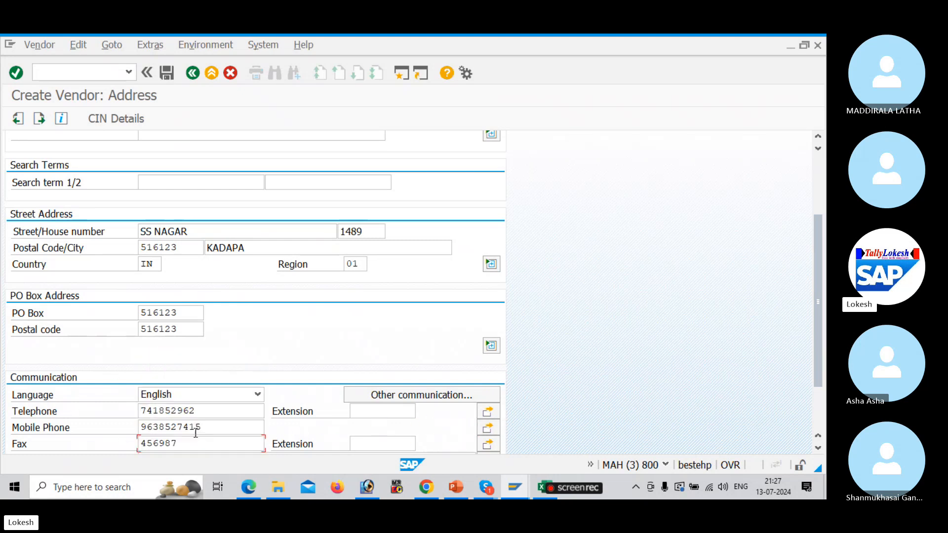
Enter the vendor's e-mail address
{"action": "key", "text": "Tab"}
{"action": "key", "text": "Tab"}
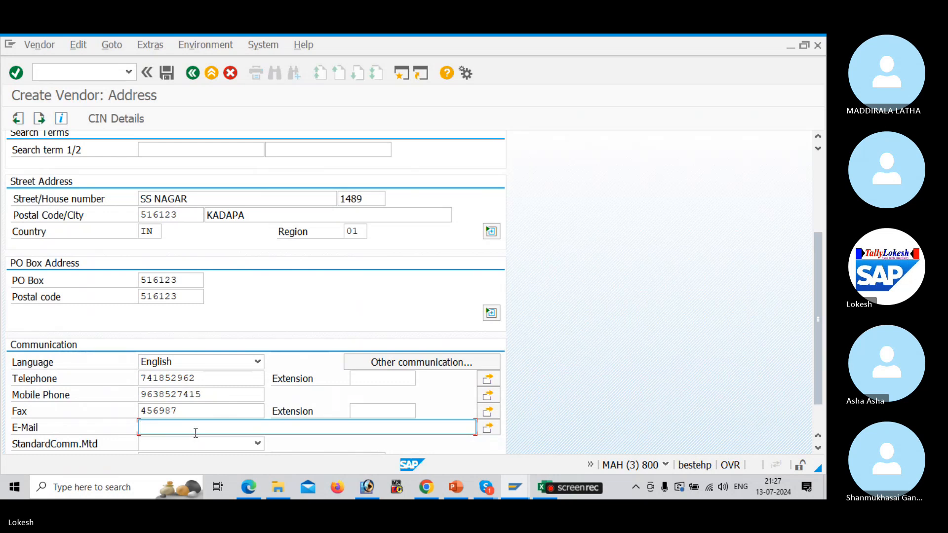
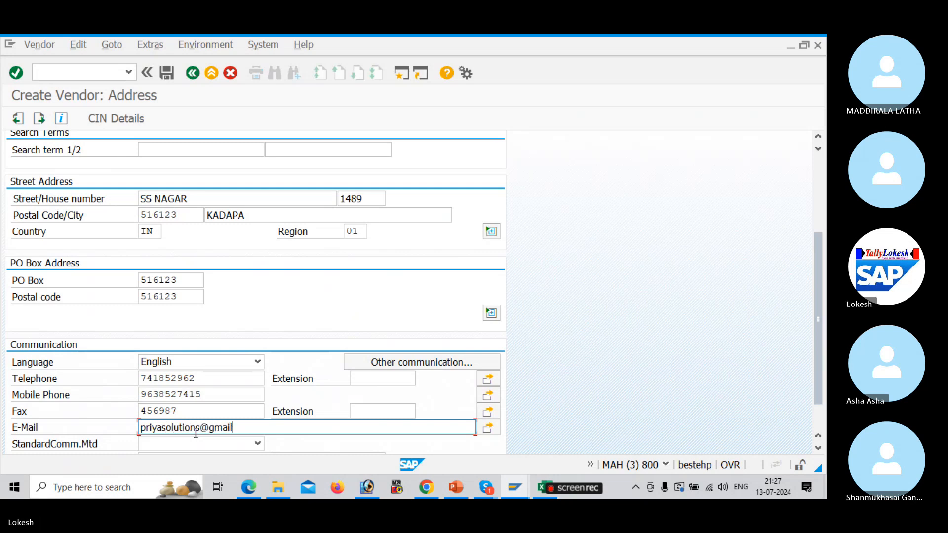
Set reconciliation account 100201, sort key 012 and cash management group A4
{"action": "key", "text": "Return"}
{"action": "key", "text": "Return"}
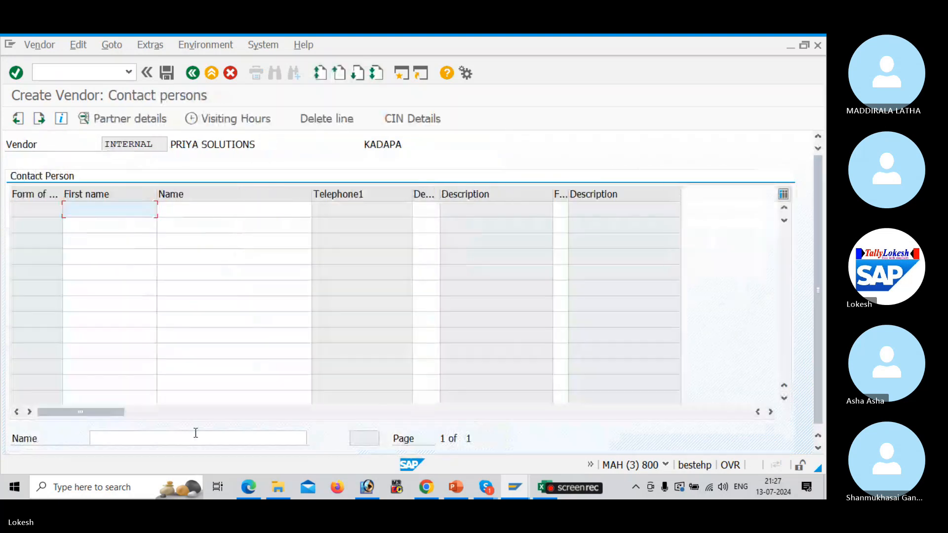
{"action": "key", "text": "Return"}
{"action": "type", "text": "1"}
{"action": "key", "text": "Down"}
{"action": "key", "text": "Tab"}
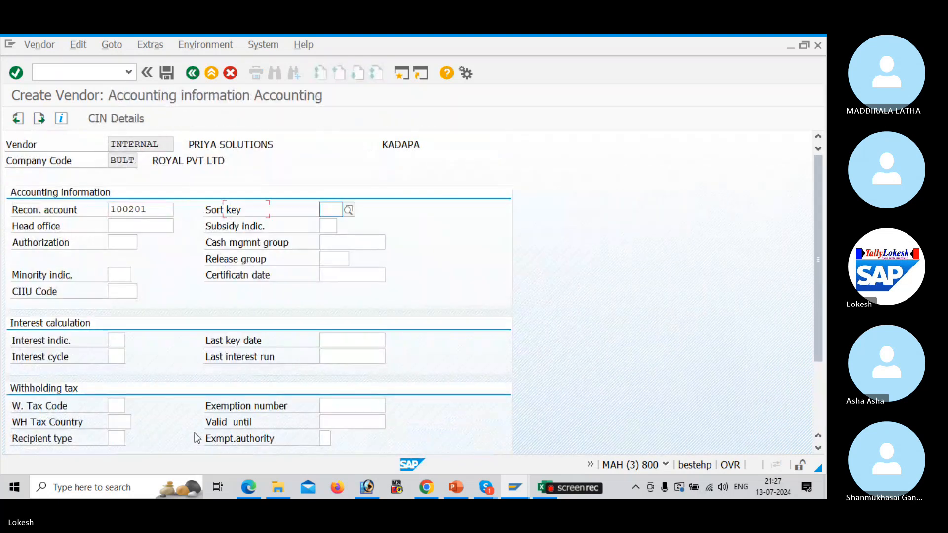
{"action": "type", "text": "012"}
{"action": "key", "text": "Tab"}
Set payment terms 0001 and save the new vendor master record
{"action": "key", "text": "Tab"}
{"action": "key", "text": "Tab"}
{"action": "key", "text": "Tab"}
{"action": "type", "text": "A4"}
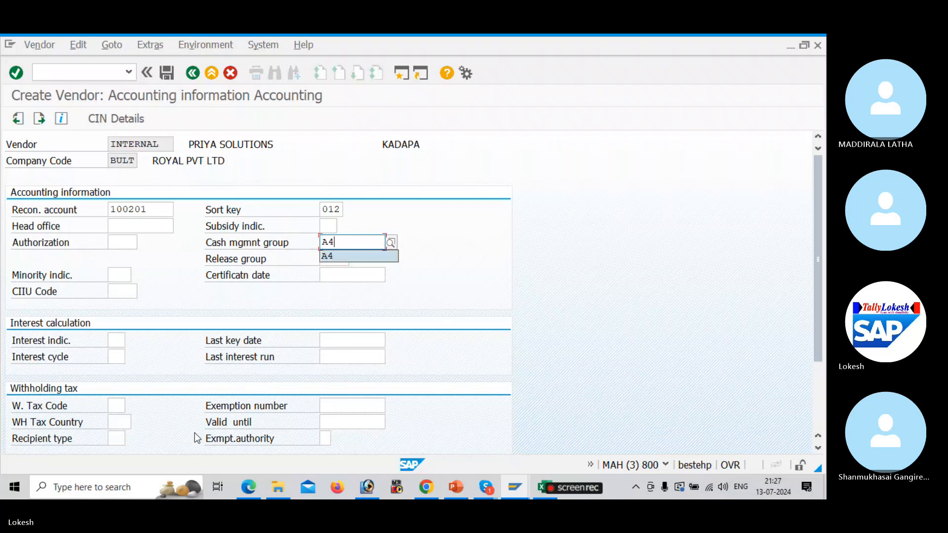
{"action": "key", "text": "Return"}
{"action": "type", "text": "0"}
{"action": "key", "text": "Down"}
{"action": "key", "text": "Tab"}
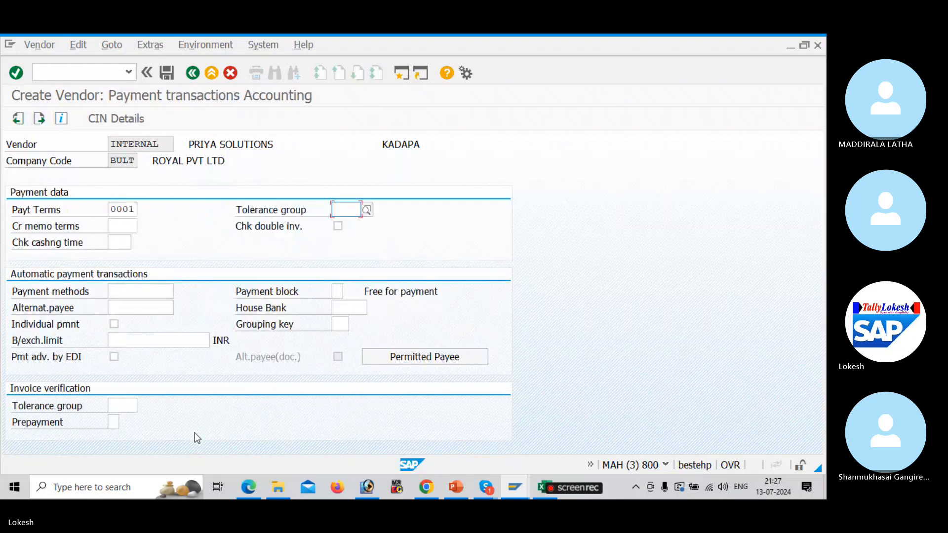
{"action": "left_click", "coordinate": [170, 75]}
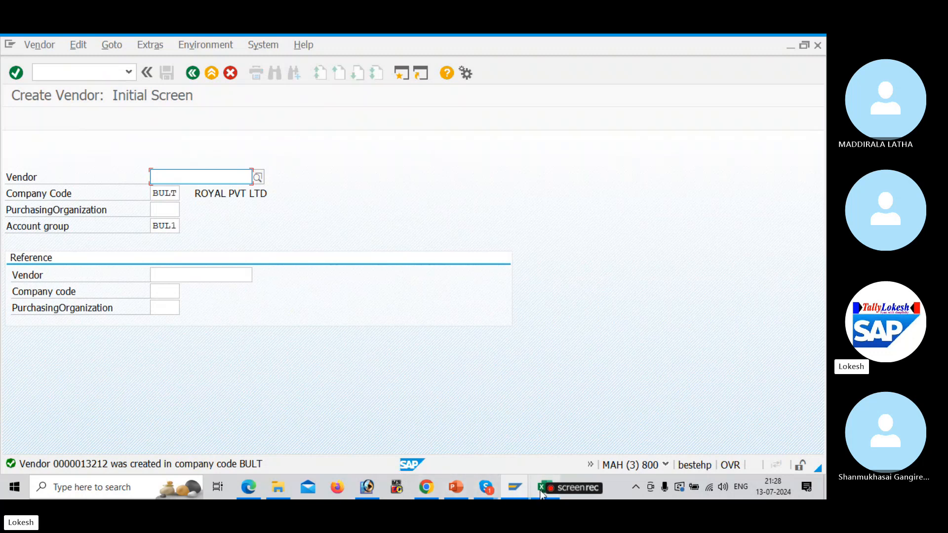
Bring the With Holding Tax Excel workbook forward, then switch to the Skype call window
{"action": "mouse_move", "coordinate": [544, 487]}
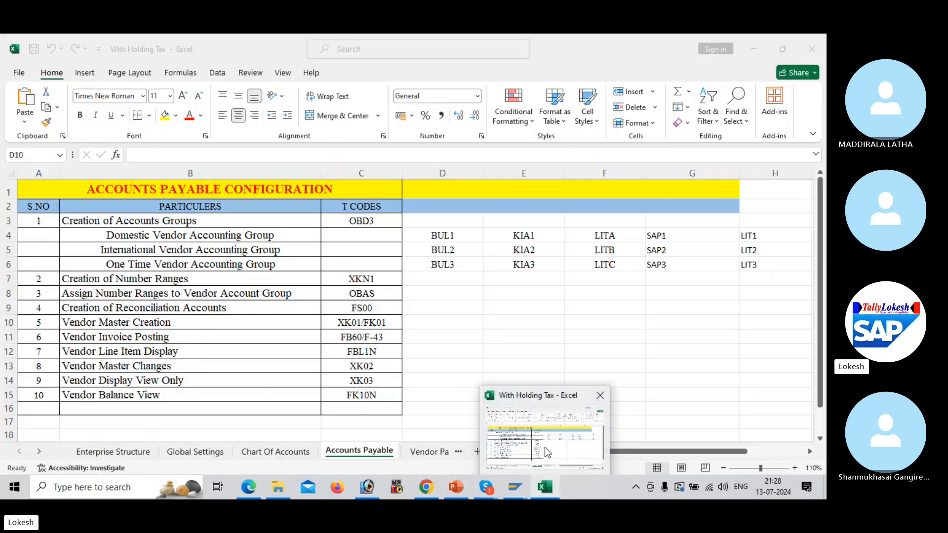
{"action": "left_click", "coordinate": [546, 451]}
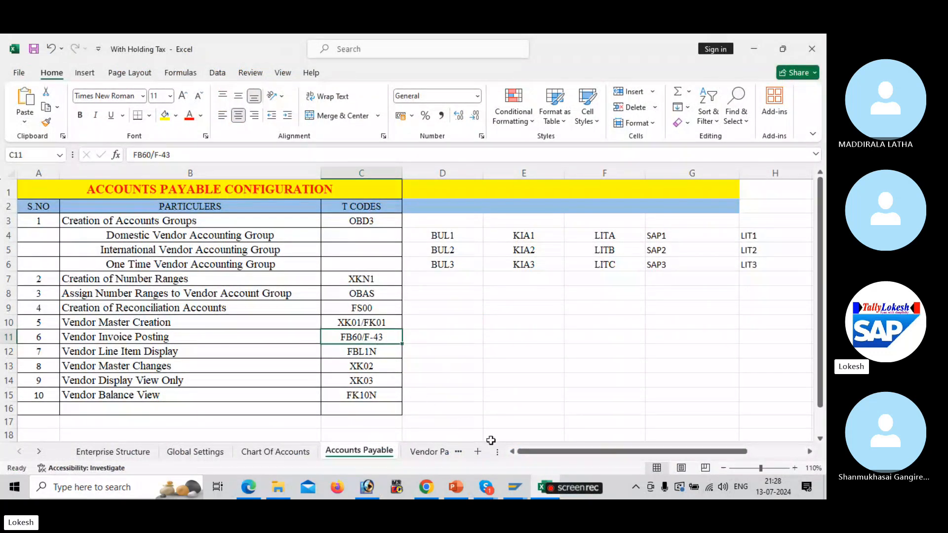
{"action": "key", "text": "alt+Tab"}
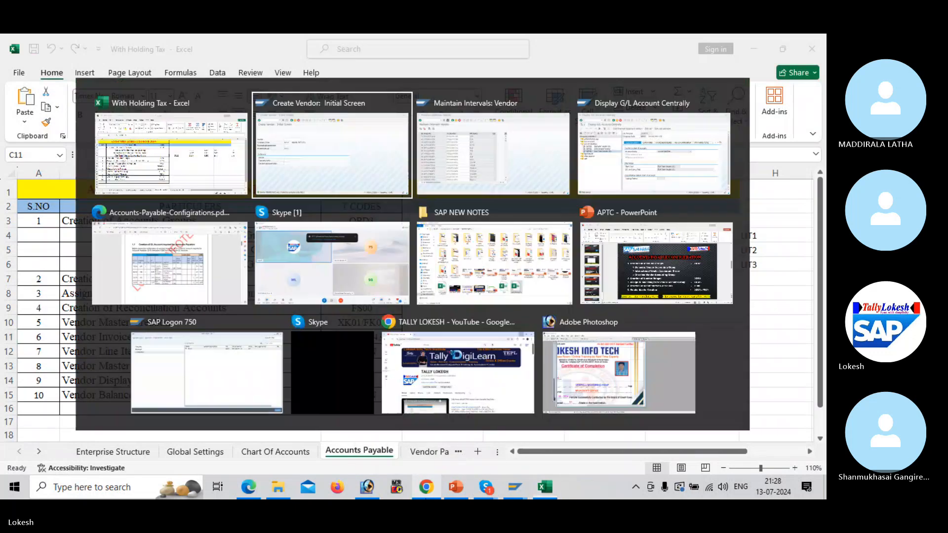
{"action": "key", "text": "alt+Tab"}
{"action": "key", "text": "alt+Tab"}
{"action": "key", "text": "alt+Tab"}
{"action": "key", "text": "alt+Tab"}
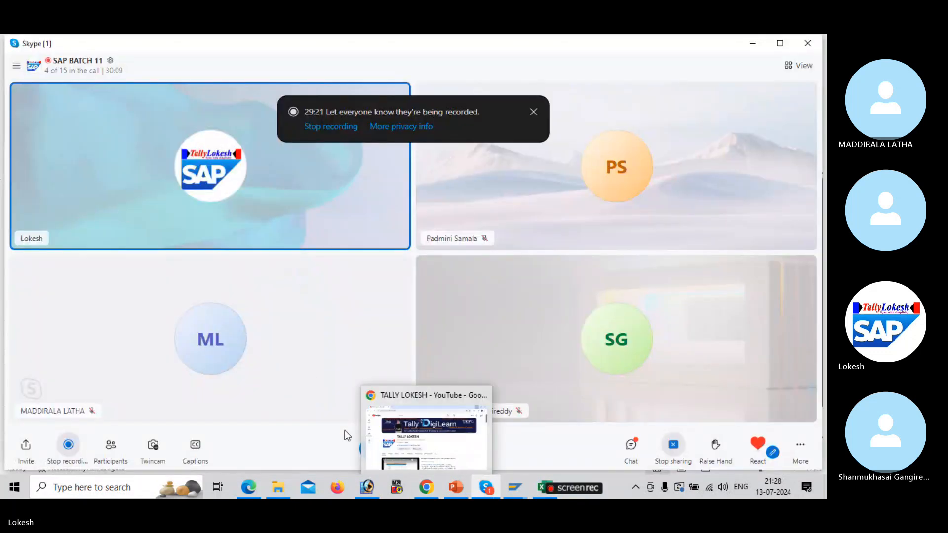
Ring all participants not yet on the Skype call and minimize the call window
{"action": "left_click", "coordinate": [110, 445]}
{"action": "left_click", "coordinate": [535, 336]}
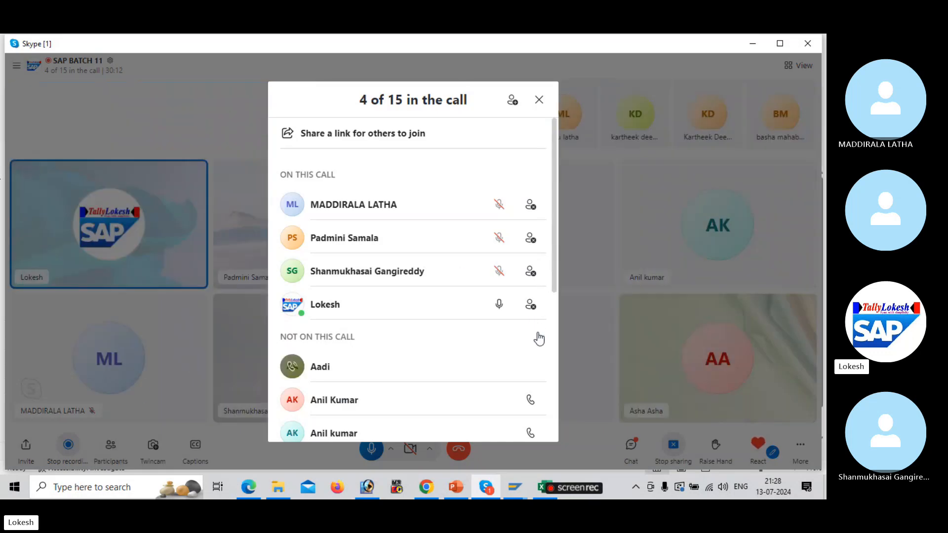
{"action": "left_click", "coordinate": [539, 101]}
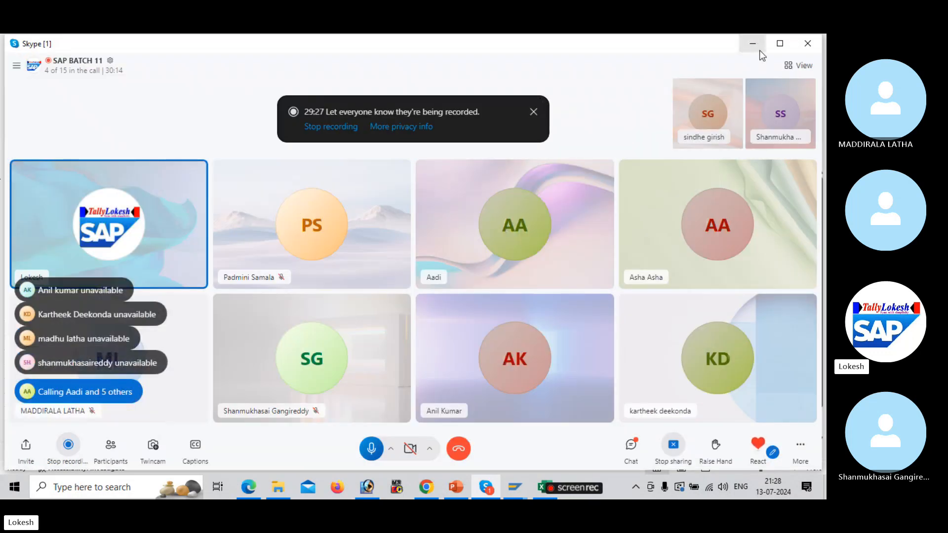
{"action": "left_click", "coordinate": [753, 43]}
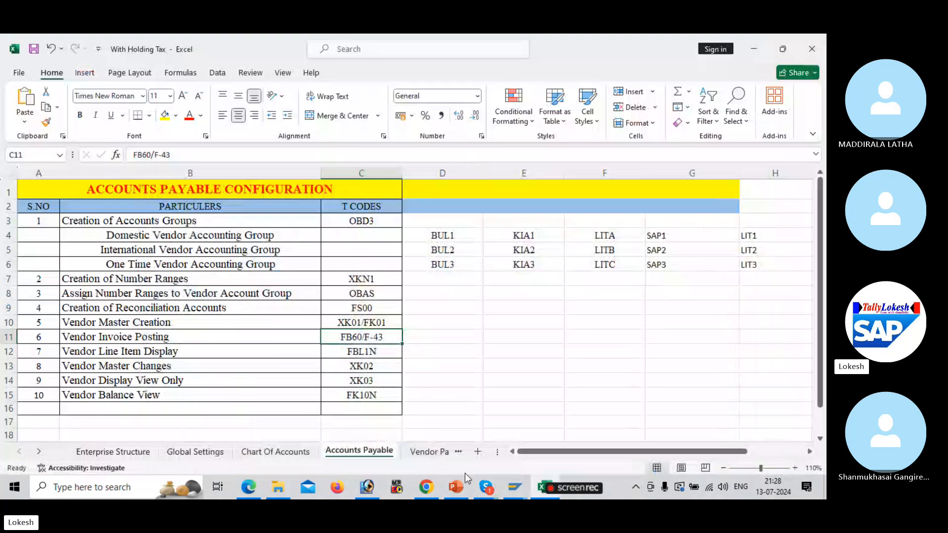
{"action": "mouse_move", "coordinate": [515, 487]}
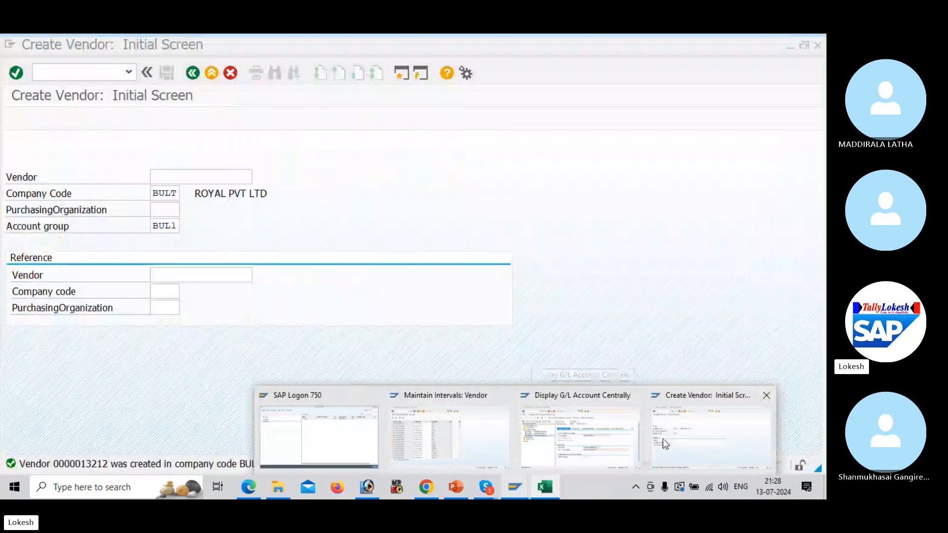
Start FB60 vendor invoice entry and switch its company code from IBM1 to BULT
{"action": "left_click", "coordinate": [663, 438]}
{"action": "left_click", "coordinate": [94, 74]}
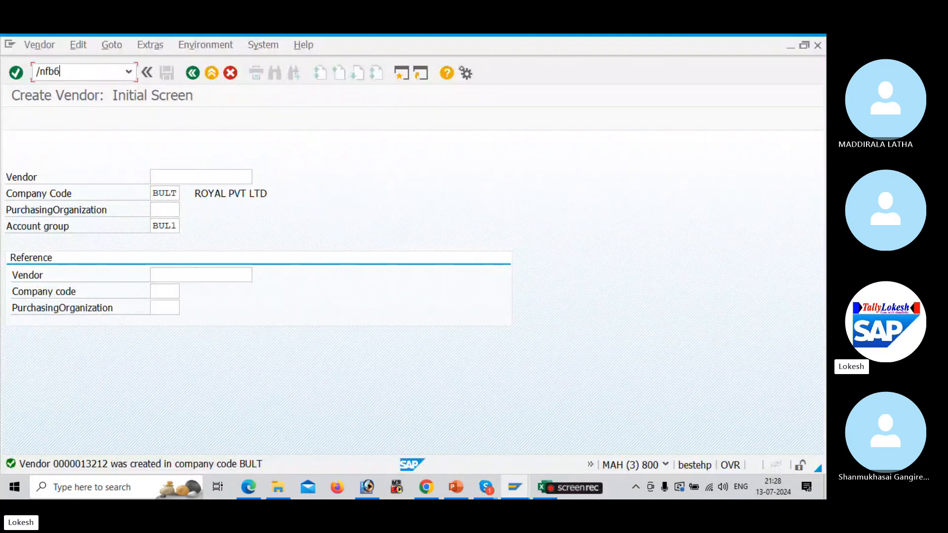
{"action": "key", "text": "Return"}
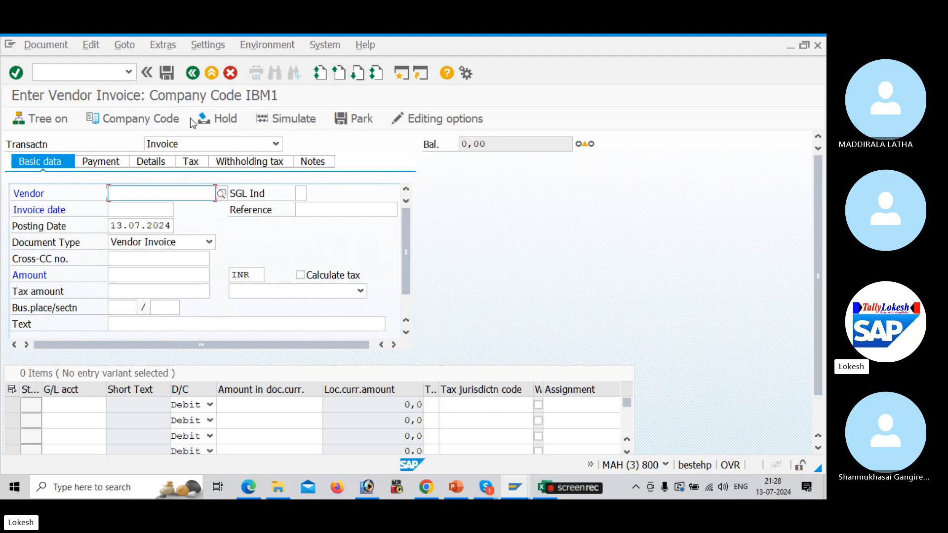
{"action": "left_click", "coordinate": [160, 120]}
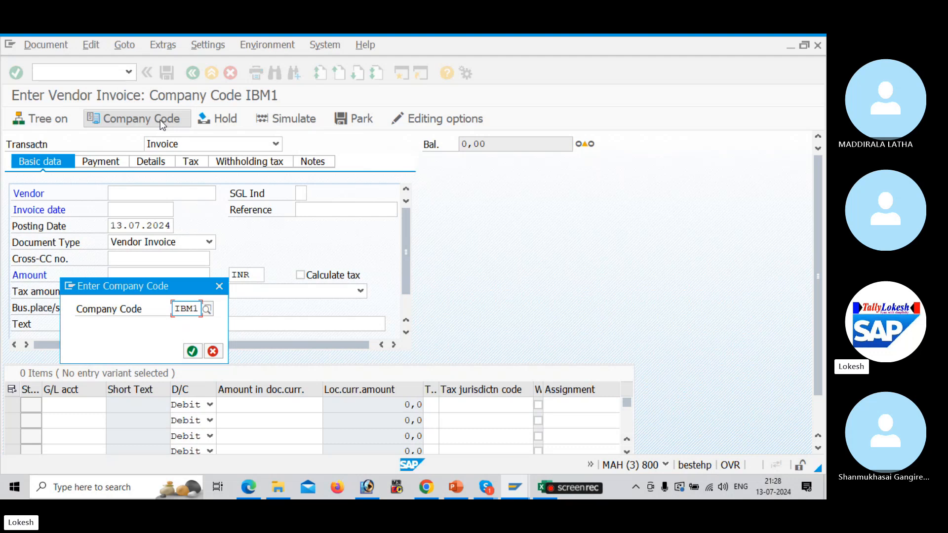
{"action": "type", "text": "bult"}
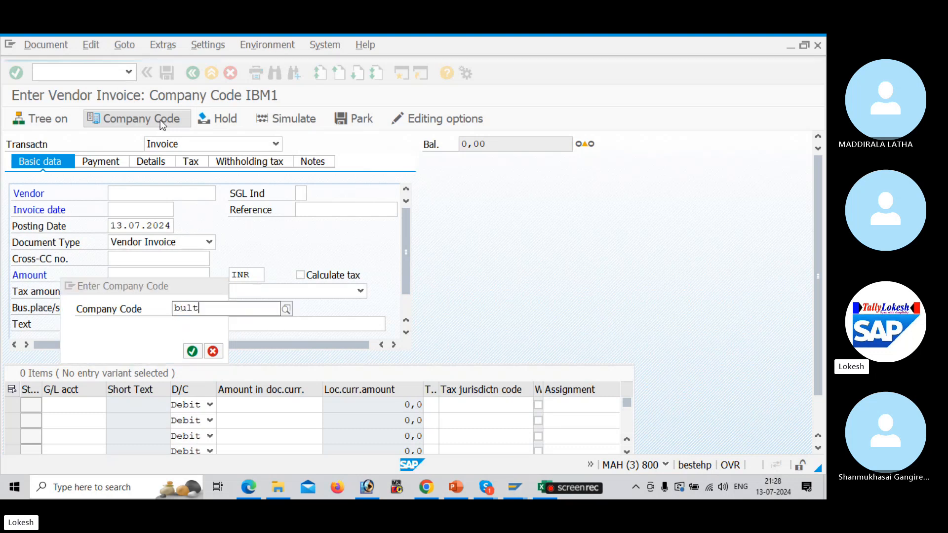
{"action": "key", "text": "Return"}
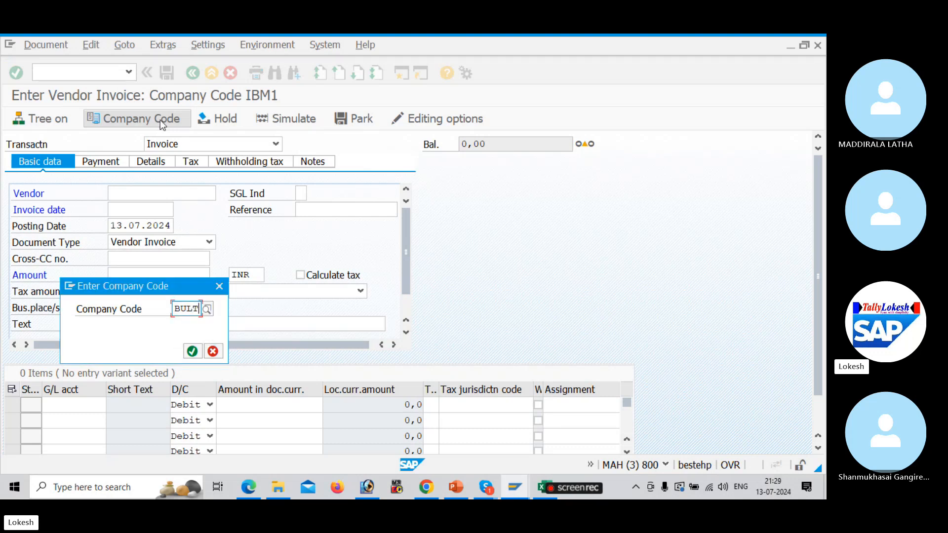
{"action": "key", "text": "Return"}
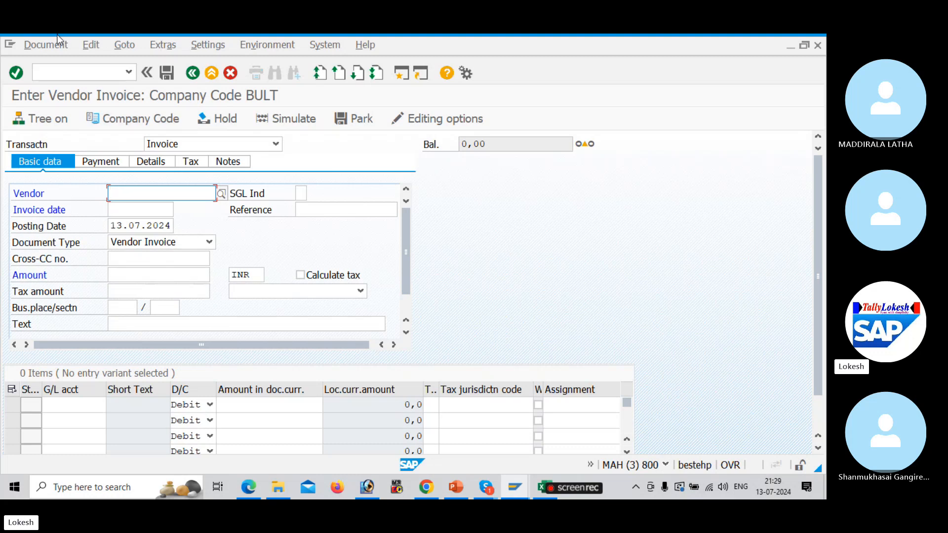
Pick vendor 13210 TATA SOLUTIONS PVT LTD from company code BULT's vendor list
{"action": "left_click", "coordinate": [225, 194]}
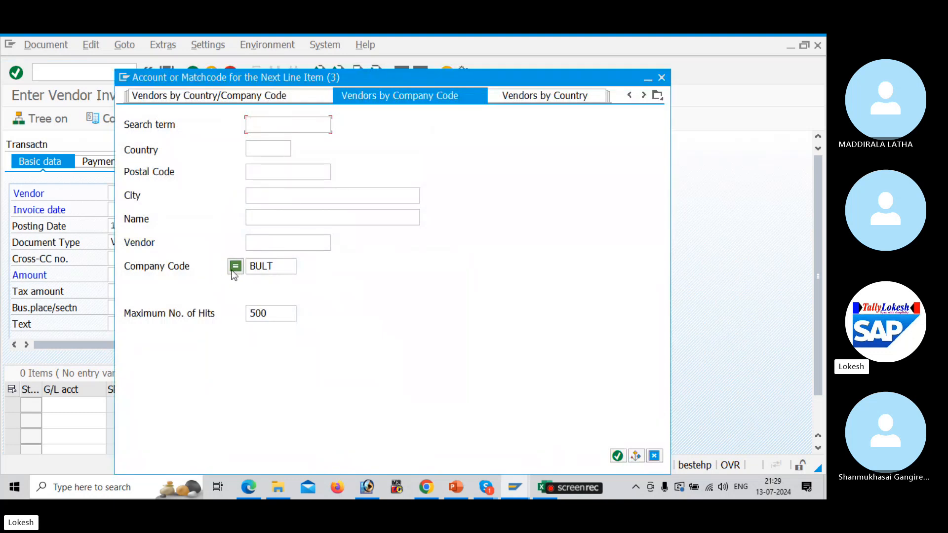
{"action": "left_click", "coordinate": [283, 270]}
{"action": "key", "text": "BackSpace"}
{"action": "key", "text": "BackSpace"}
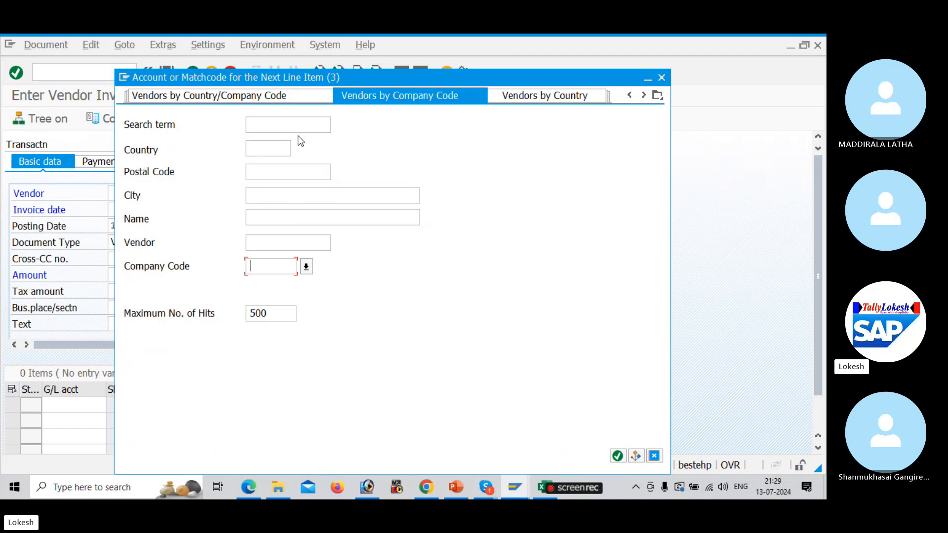
{"action": "left_click", "coordinate": [297, 123]}
{"action": "key", "text": "Return"}
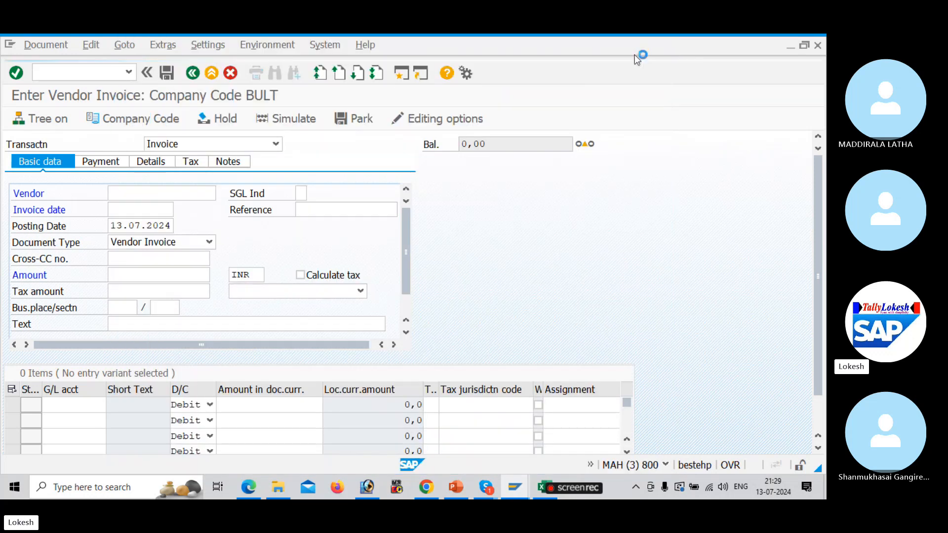
{"action": "left_click", "coordinate": [666, 47]}
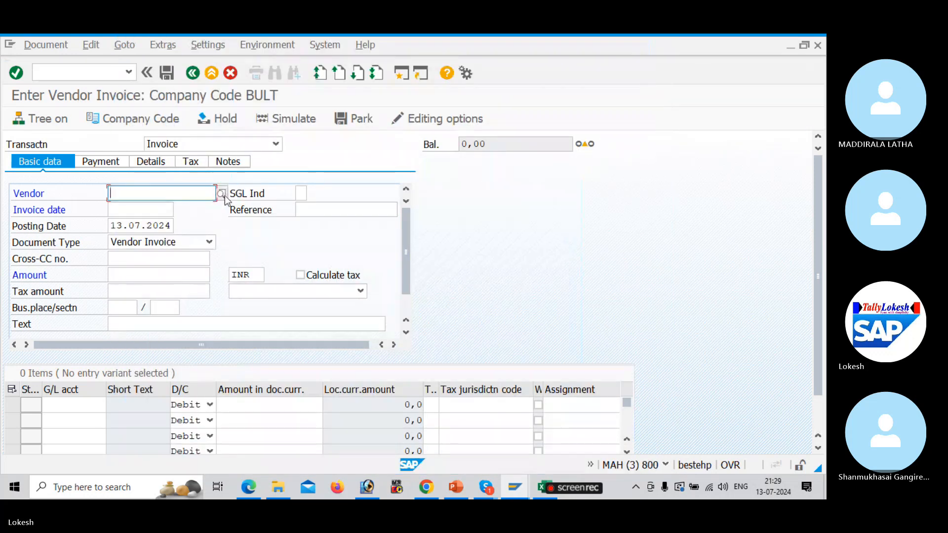
{"action": "left_click", "coordinate": [227, 197]}
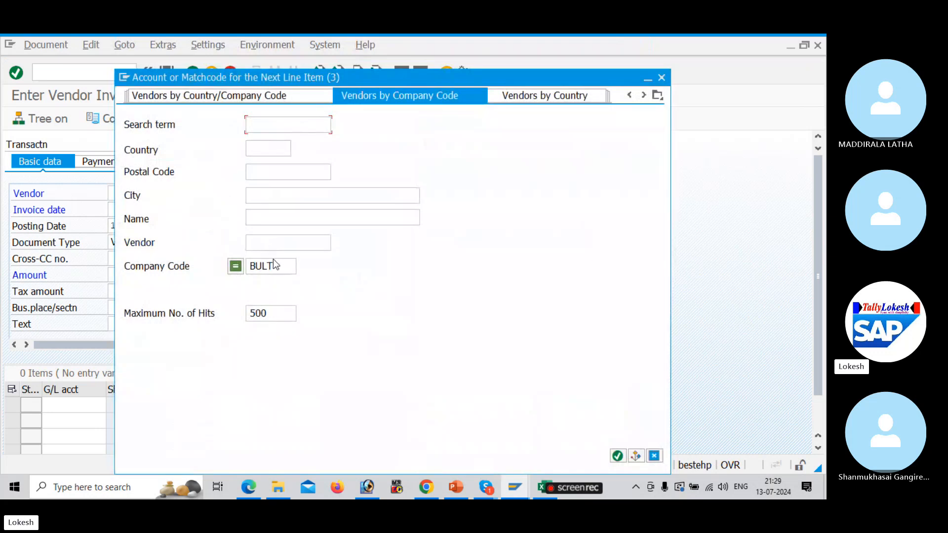
{"action": "key", "text": "Return"}
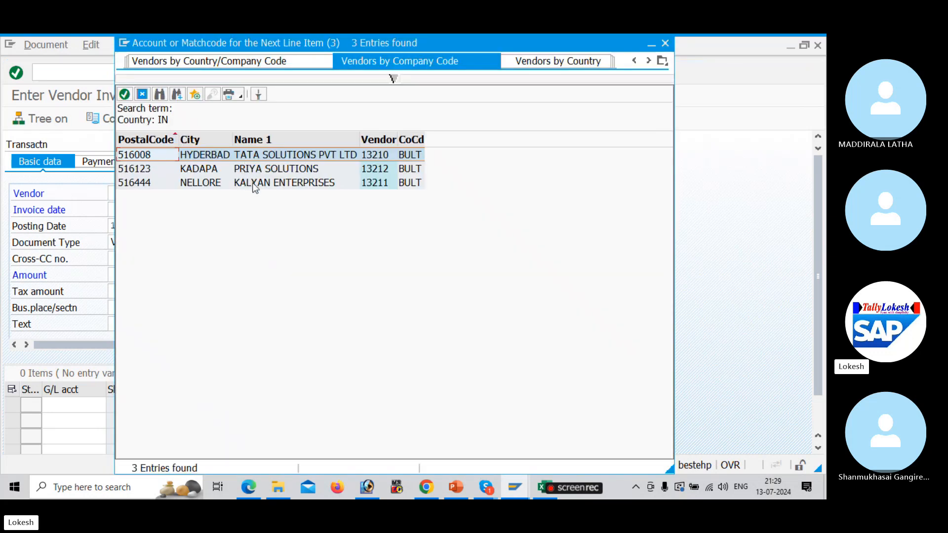
{"action": "double_click", "coordinate": [277, 153]}
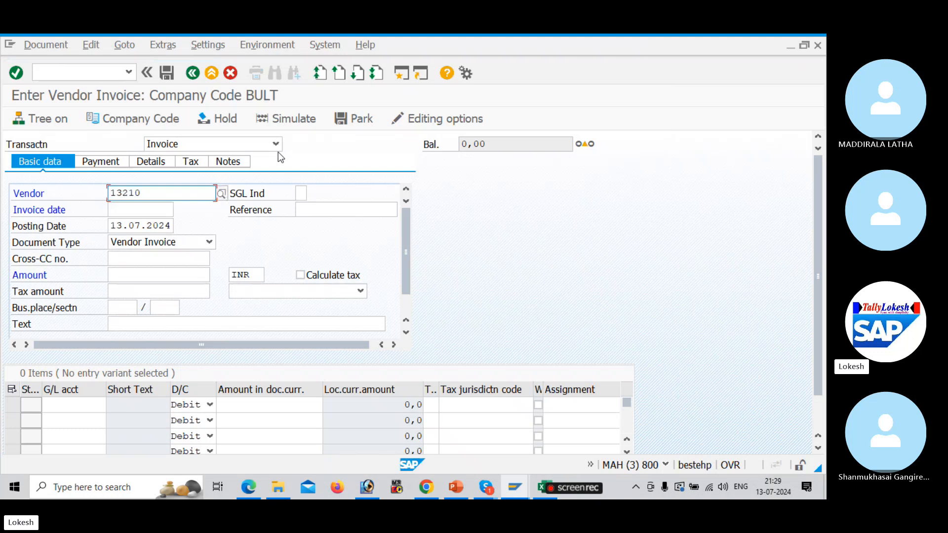
Enter invoice date 13.07.2024 and reference VEN -01
{"action": "left_click", "coordinate": [139, 210]}
{"action": "type", "text": "13."}
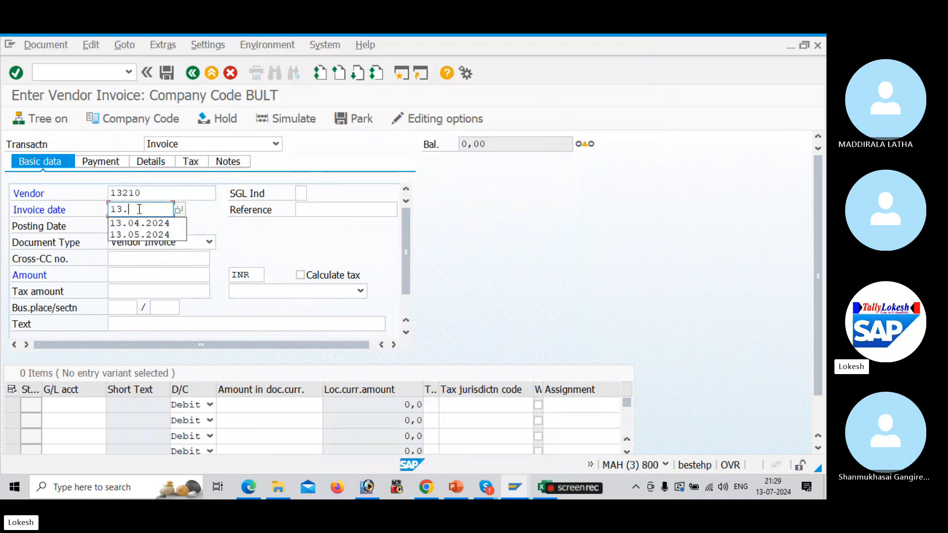
{"action": "type", "text": "07.2024"}
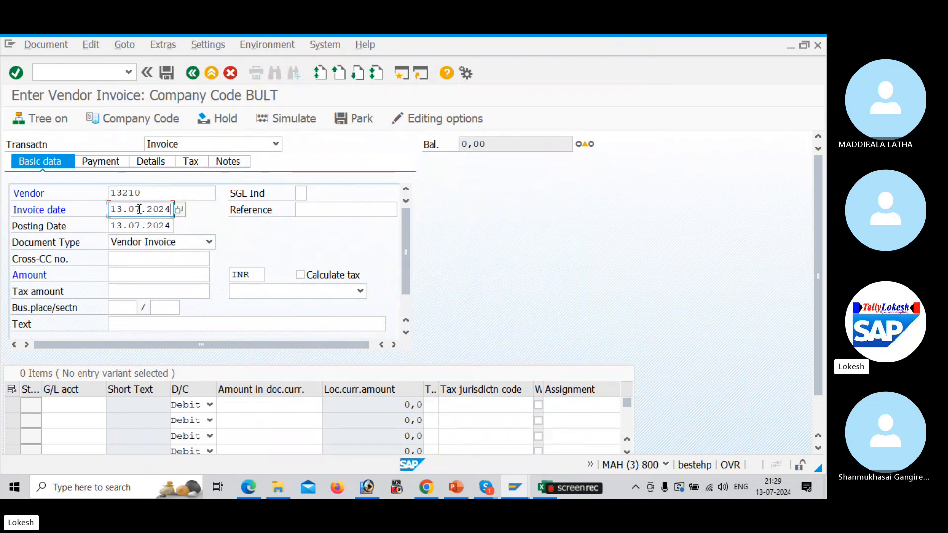
{"action": "key", "text": "Tab"}
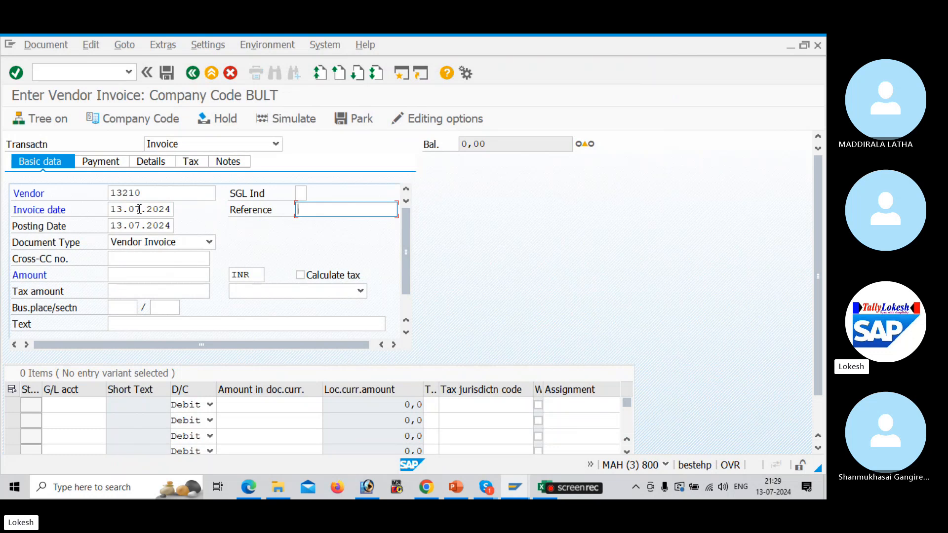
{"action": "type", "text": "V"}
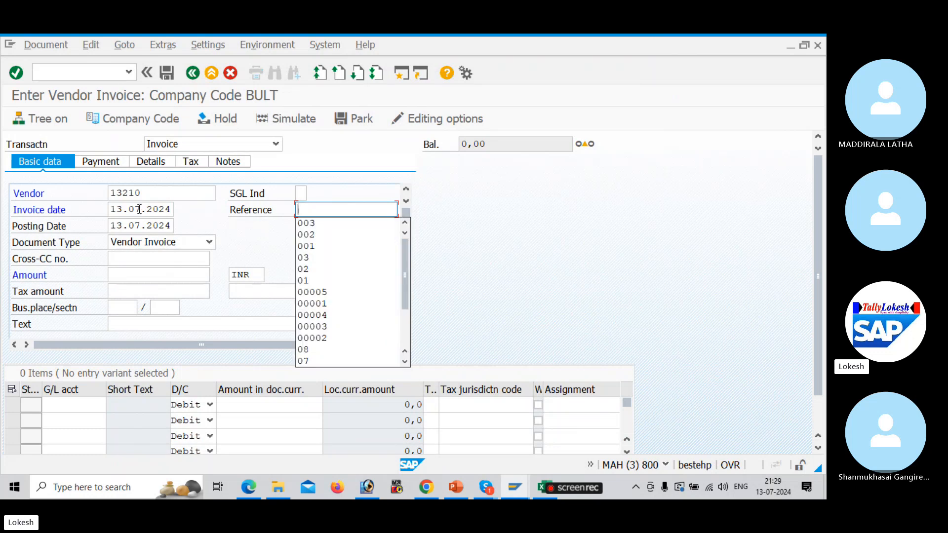
{"action": "type", "text": "EN -01"}
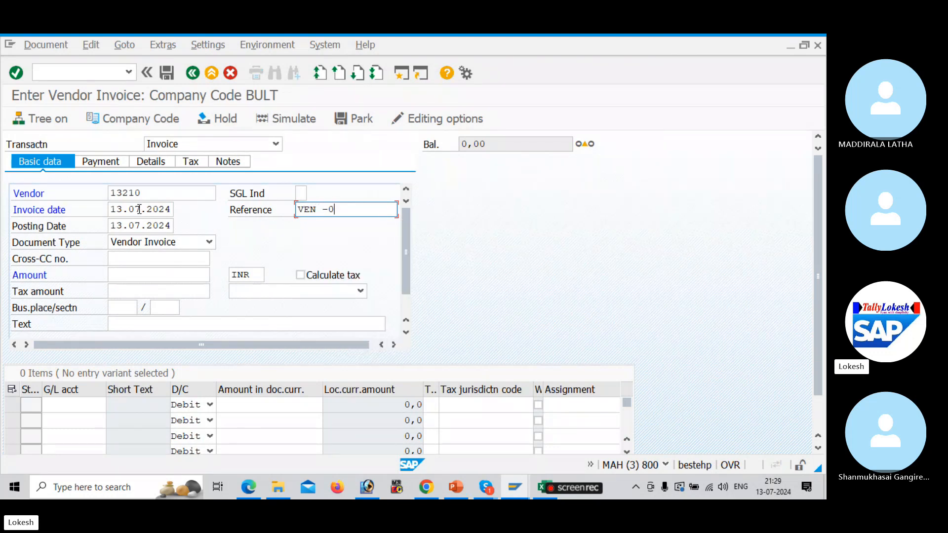
{"action": "key", "text": "Tab"}
{"action": "key", "text": "Tab"}
{"action": "key", "text": "Tab"}
{"action": "key", "text": "Tab"}
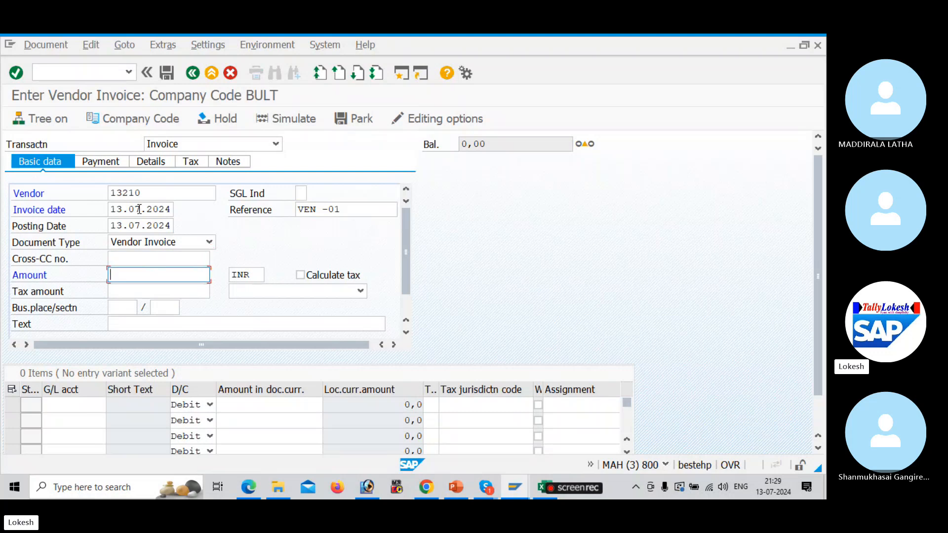
Set the amount to 50000 and the text to Vendor Invoice
{"action": "type", "text": "5"}
{"action": "key", "text": "Down"}
{"action": "key", "text": "Down"}
{"action": "key", "text": "Down"}
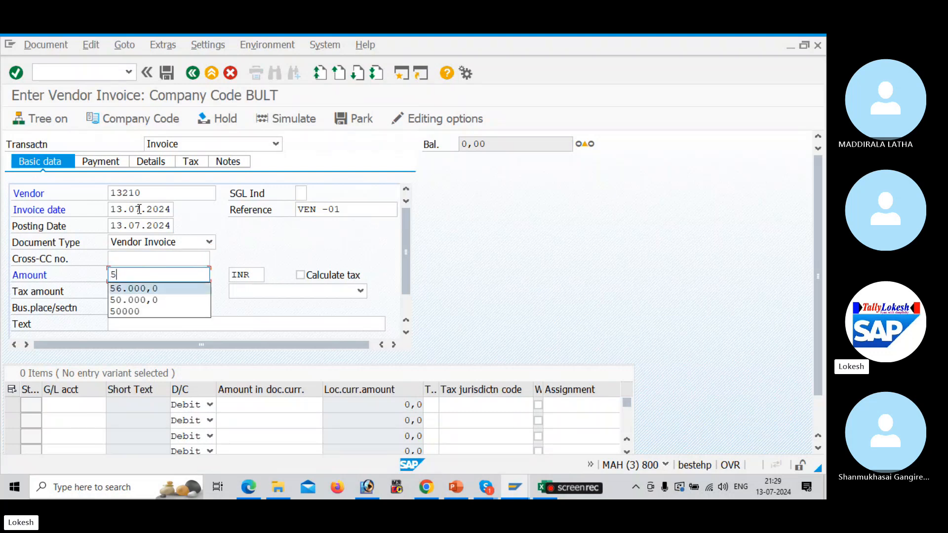
{"action": "key", "text": "Return"}
{"action": "key", "text": "Tab"}
{"action": "key", "text": "Tab"}
{"action": "key", "text": "Tab"}
{"action": "key", "text": "Tab"}
{"action": "key", "text": "Tab"}
{"action": "key", "text": "Tab"}
{"action": "key", "text": "Tab"}
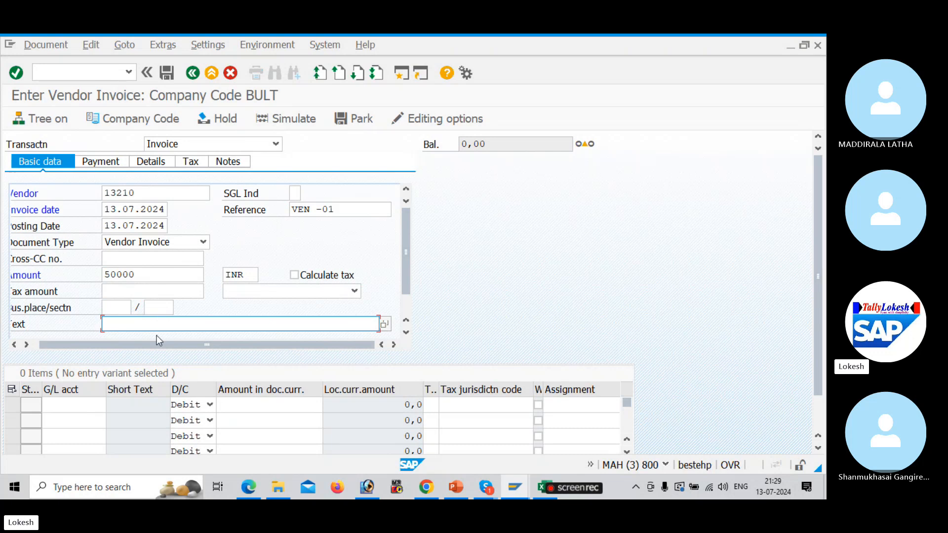
{"action": "left_click_drag", "start_coordinate": [157, 338], "coordinate": [96, 338]}
{"action": "key", "text": "Down"}
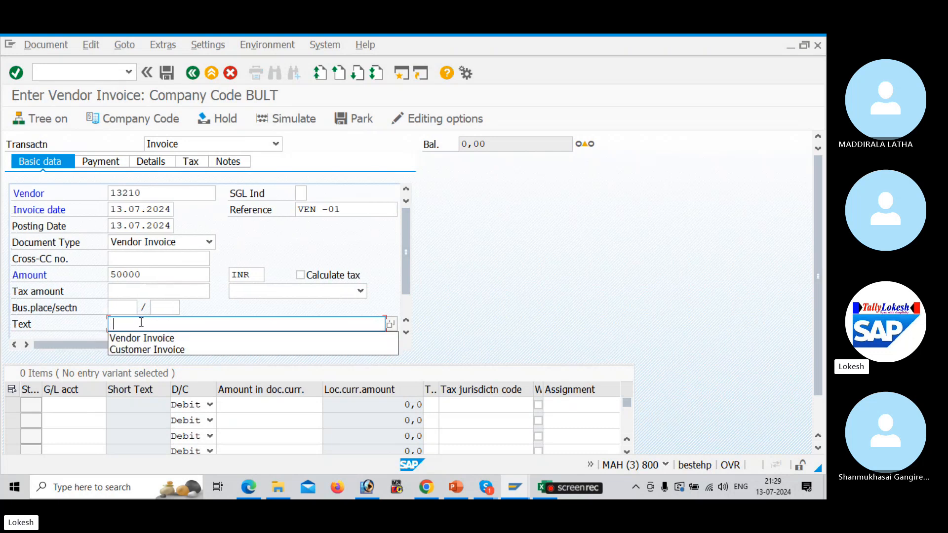
{"action": "key", "text": "Return"}
{"action": "key", "text": "Tab"}
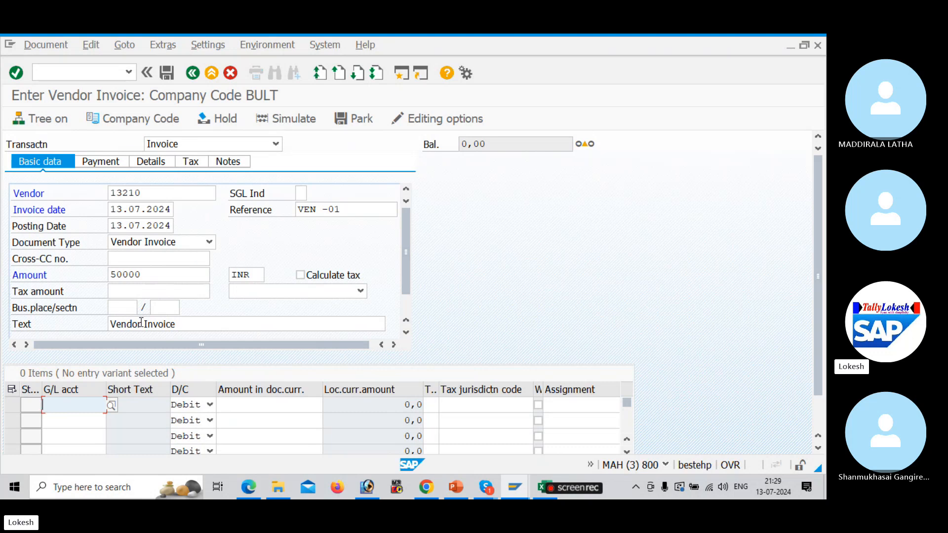
Copy G/L account 400004 Electricity Bill A/c into new account 400005
{"action": "key", "text": "alt+Tab"}
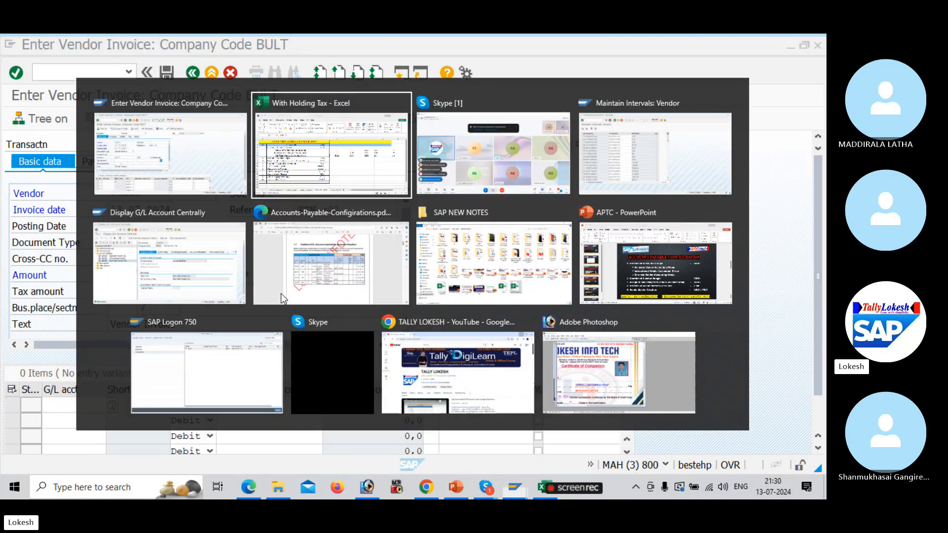
{"action": "key", "text": "alt+Tab"}
{"action": "key", "text": "alt+Tab"}
{"action": "key", "text": "alt+Tab"}
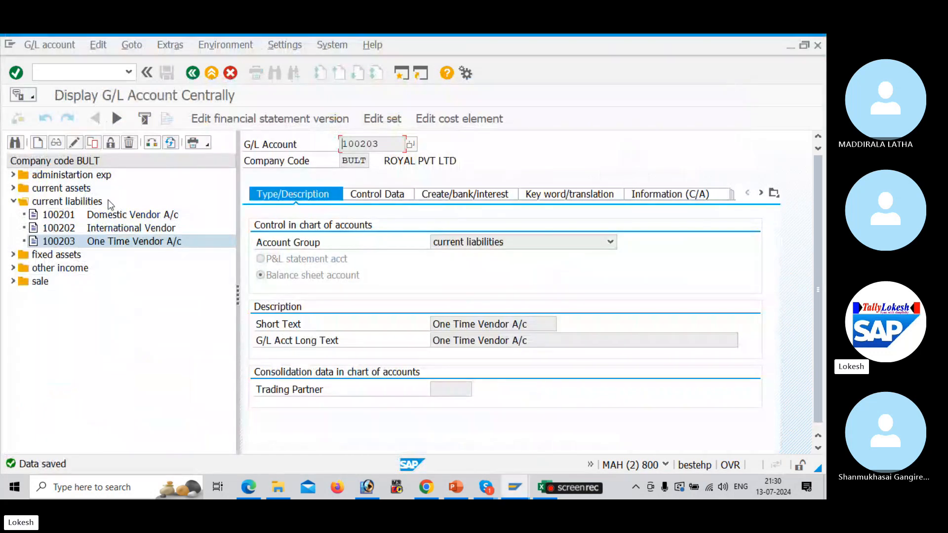
{"action": "left_click", "coordinate": [14, 174]}
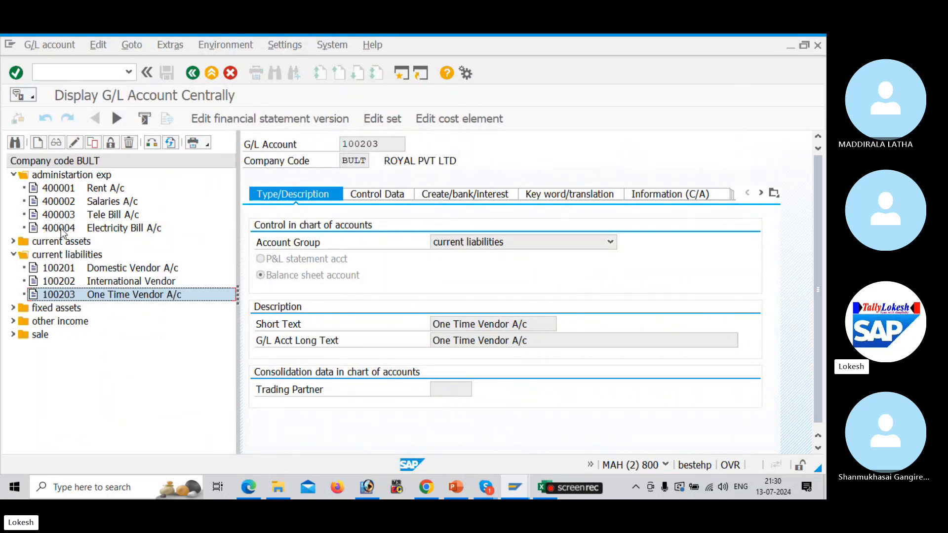
{"action": "left_click", "coordinate": [59, 229]}
{"action": "right_click", "coordinate": [59, 229]}
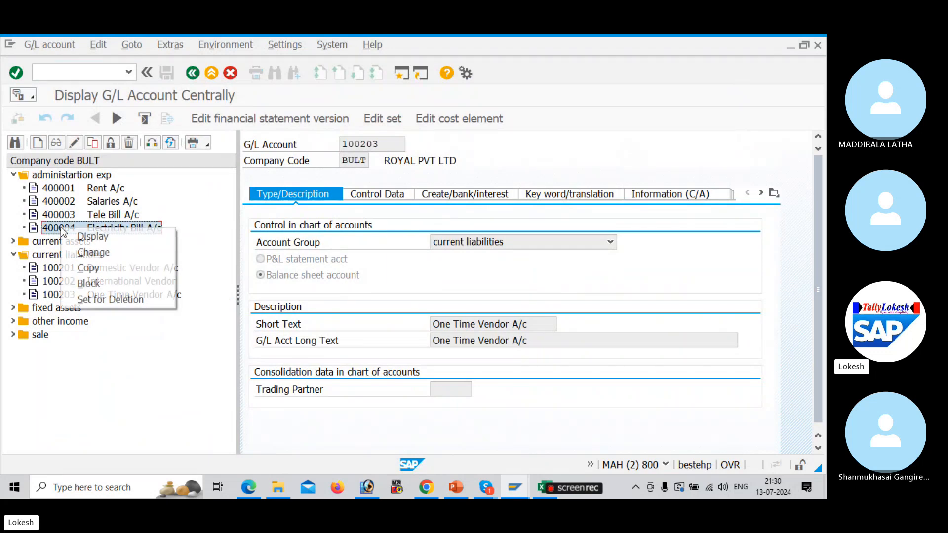
{"action": "left_click", "coordinate": [110, 268]}
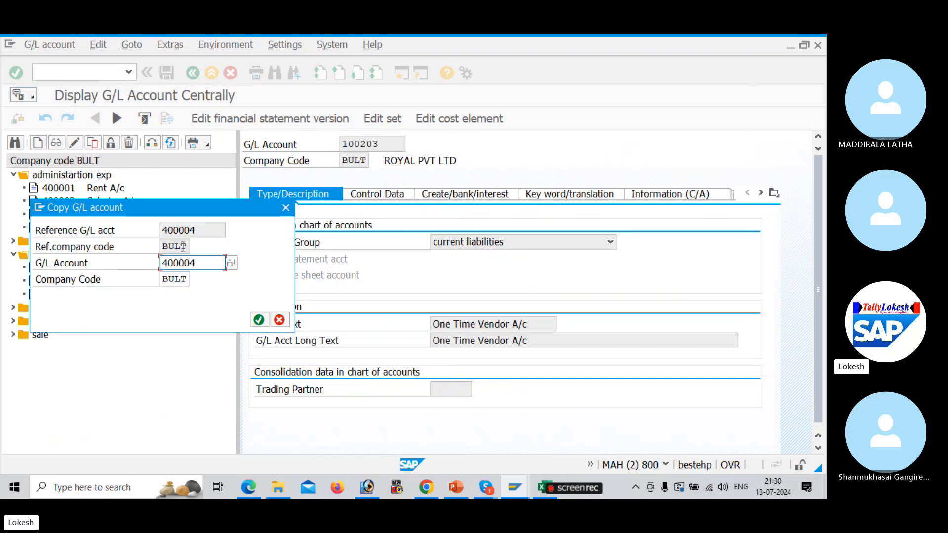
{"action": "type", "text": "400005"}
{"action": "key", "text": "Return"}
Change the account's short and long text to Purchase A/c
{"action": "left_click", "coordinate": [517, 323]}
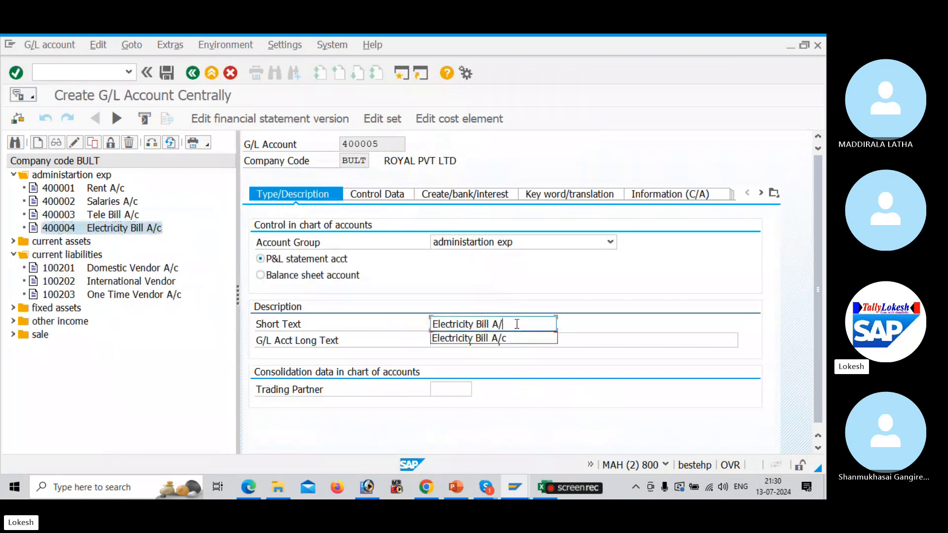
{"action": "key", "text": "BackSpace"}
{"action": "key", "text": "BackSpace"}
{"action": "key", "text": "BackSpace"}
{"action": "key", "text": "BackSpace"}
{"action": "key", "text": "BackSpace"}
{"action": "key", "text": "BackSpace"}
{"action": "key", "text": "BackSpace"}
{"action": "key", "text": "BackSpace"}
{"action": "key", "text": "BackSpace"}
{"action": "key", "text": "BackSpace"}
{"action": "key", "text": "BackSpace"}
{"action": "key", "text": "BackSpace"}
{"action": "key", "text": "BackSpace"}
{"action": "key", "text": "BackSpace"}
{"action": "key", "text": "BackSpace"}
{"action": "key", "text": "BackSpace"}
{"action": "key", "text": "BackSpace"}
{"action": "key", "text": "BackSpace"}
{"action": "key", "text": "BackSpace"}
{"action": "key", "text": "BackSpace"}
{"action": "type", "text": "p"}
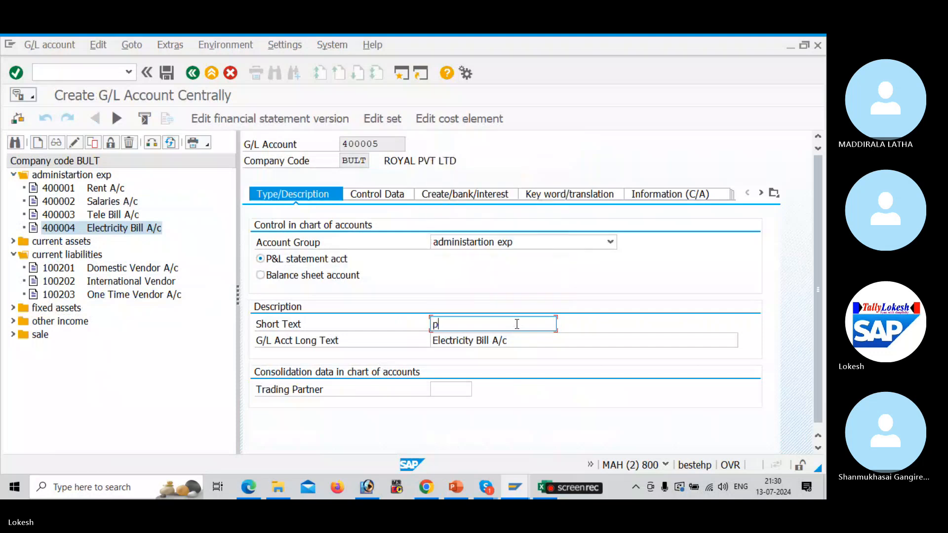
{"action": "type", "text": "U"}
{"action": "key", "text": "BackSpace"}
{"action": "key", "text": "BackSpace"}
{"action": "type", "text": "Purchase Ac"}
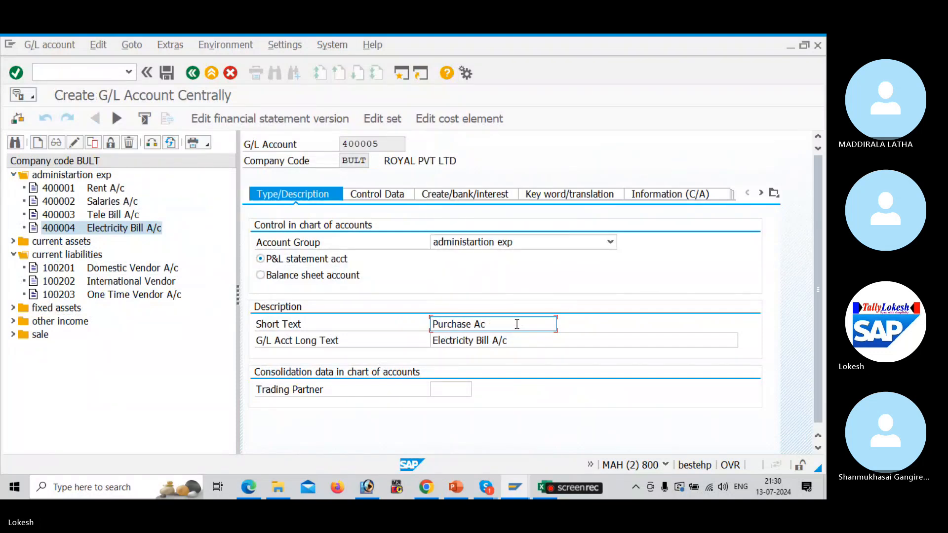
{"action": "key", "text": "BackSpace"}
{"action": "type", "text": "/"}
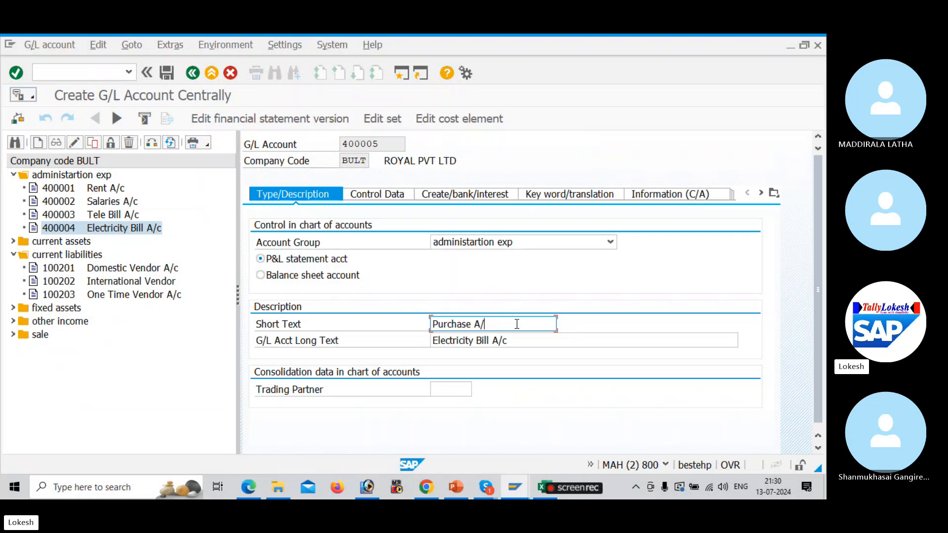
{"action": "type", "text": "c"}
{"action": "left_click_drag", "start_coordinate": [504, 320], "coordinate": [387, 311]}
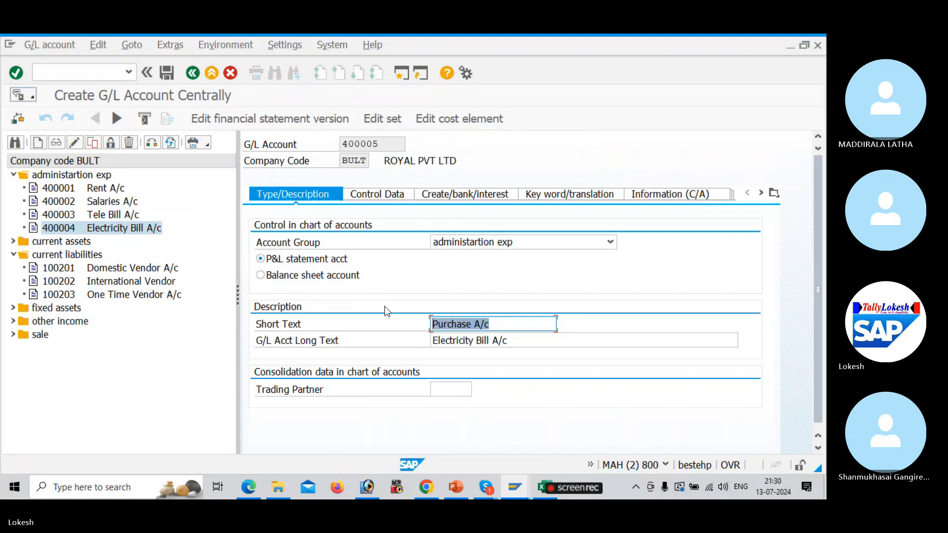
{"action": "left_click_drag", "start_coordinate": [519, 342], "coordinate": [359, 332]}
{"action": "key", "text": "ctrl+v"}
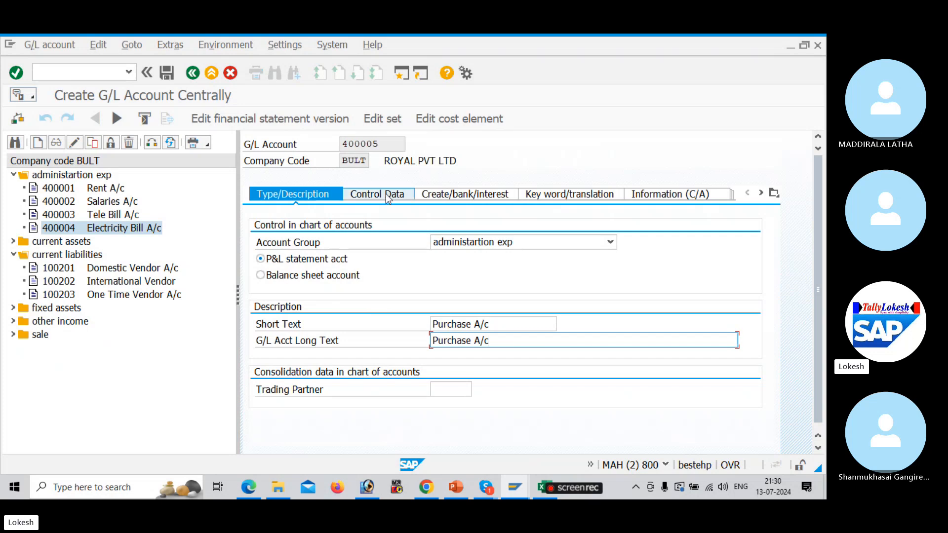
Review the control data and bank/interest settings, then save account 400005
{"action": "left_click", "coordinate": [385, 194]}
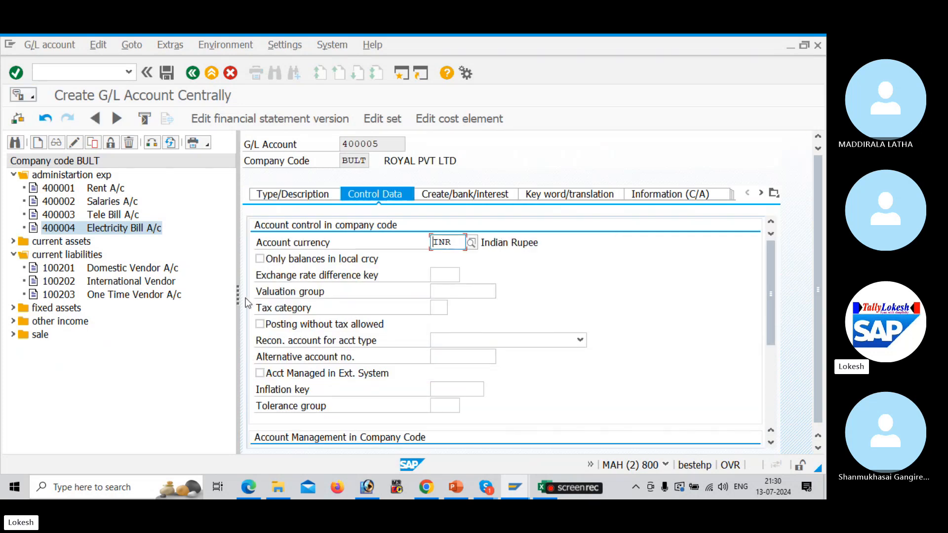
{"action": "left_click_drag", "start_coordinate": [237, 294], "coordinate": [212, 294]}
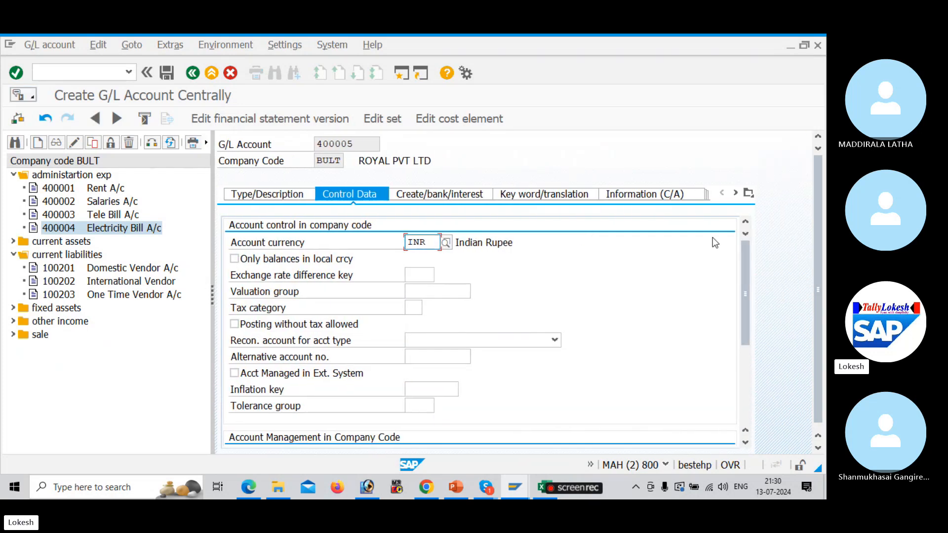
{"action": "left_click_drag", "start_coordinate": [745, 260], "coordinate": [737, 362]}
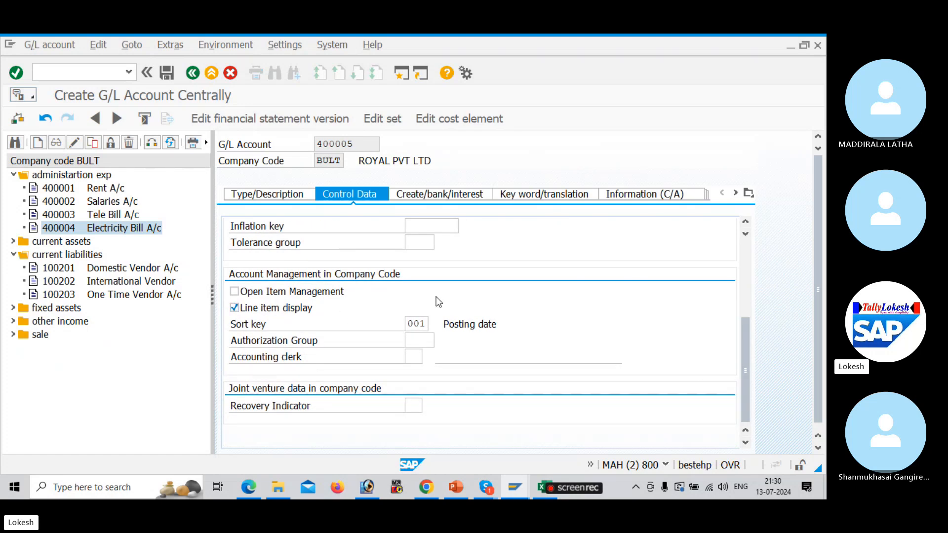
{"action": "left_click", "coordinate": [458, 196]}
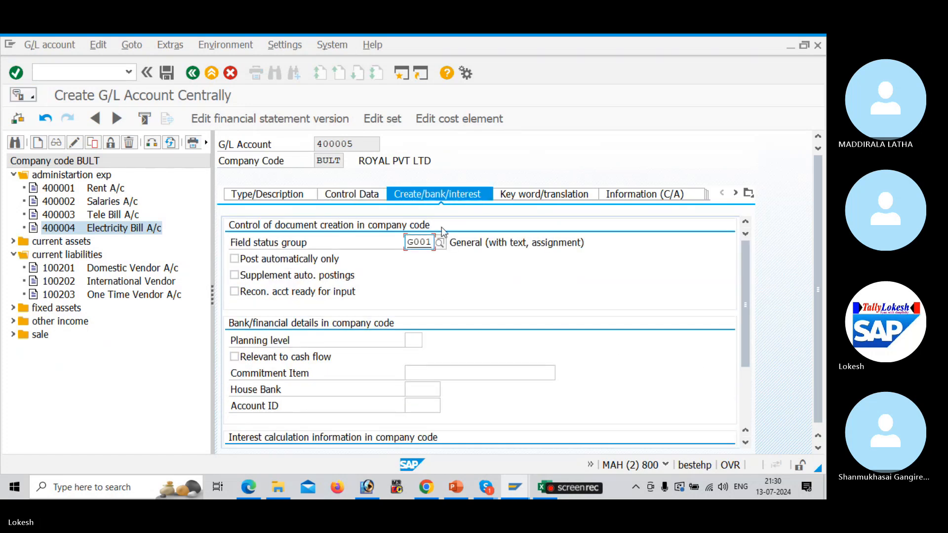
{"action": "left_click", "coordinate": [284, 196]}
{"action": "left_click", "coordinate": [172, 74]}
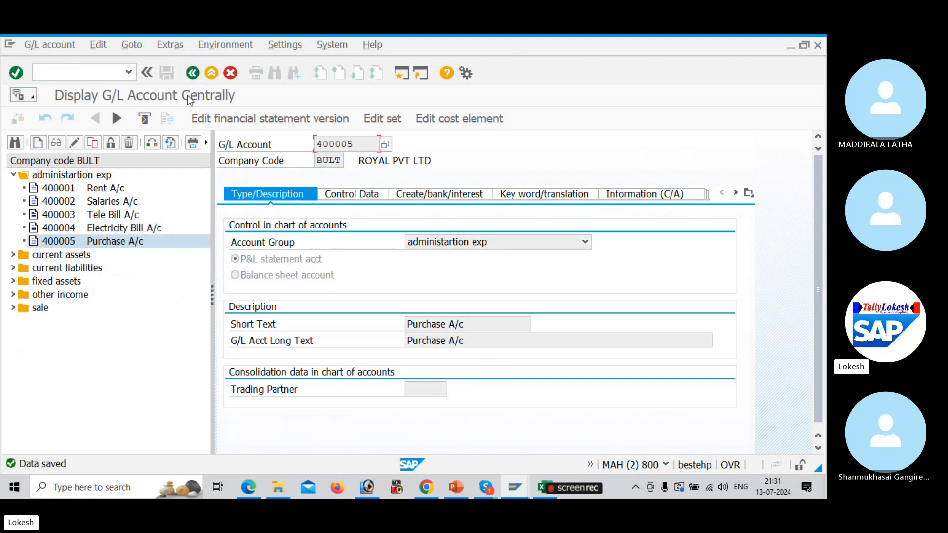
Copy current-assets account 200003 ICICI Bank A/c into new account 200004
{"action": "left_click", "coordinate": [13, 254]}
{"action": "left_click", "coordinate": [60, 295]}
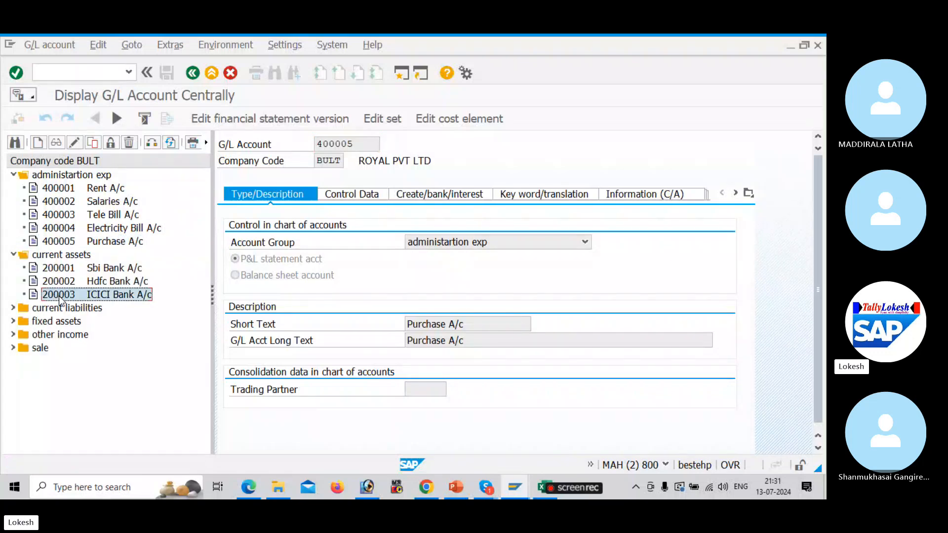
{"action": "right_click", "coordinate": [59, 296]}
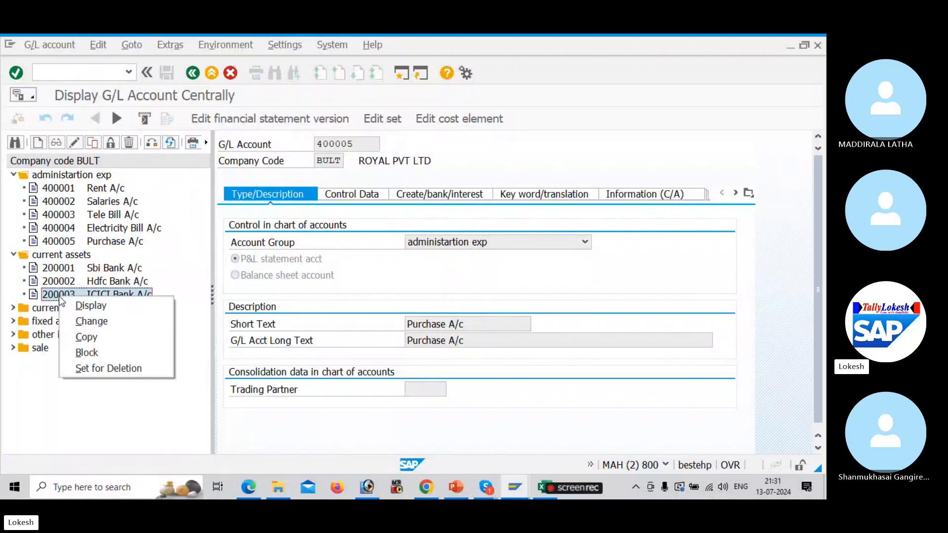
{"action": "left_click", "coordinate": [110, 338]}
{"action": "left_click", "coordinate": [200, 260]}
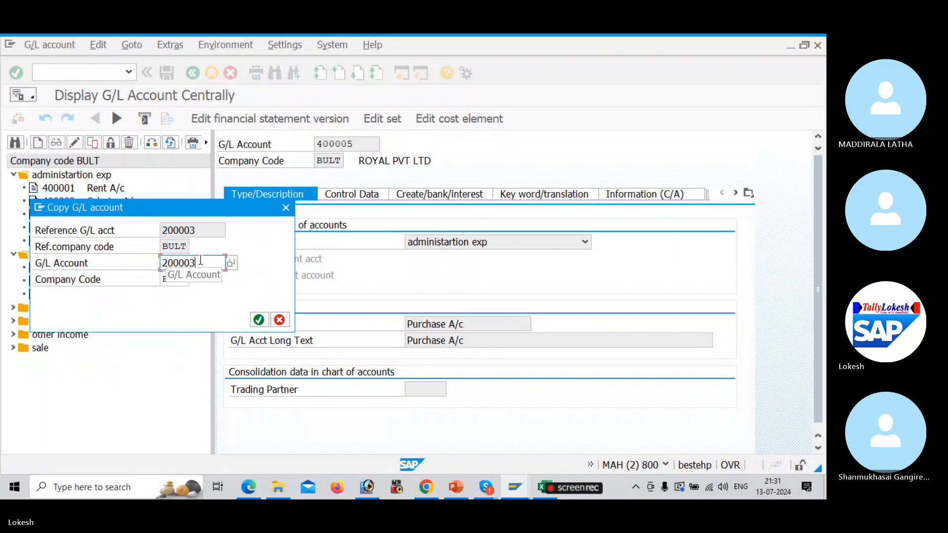
{"action": "key", "text": "BackSpace"}
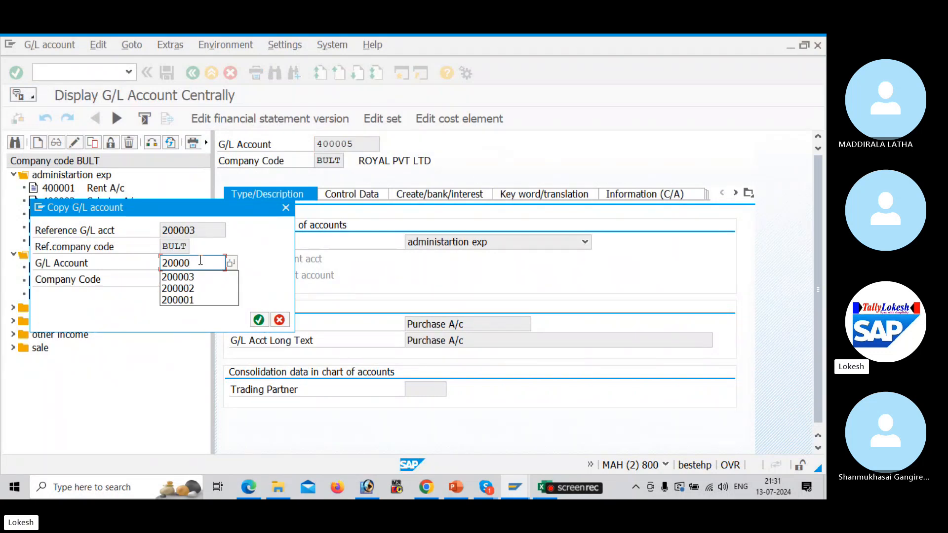
{"action": "type", "text": "4"}
{"action": "key", "text": "Return"}
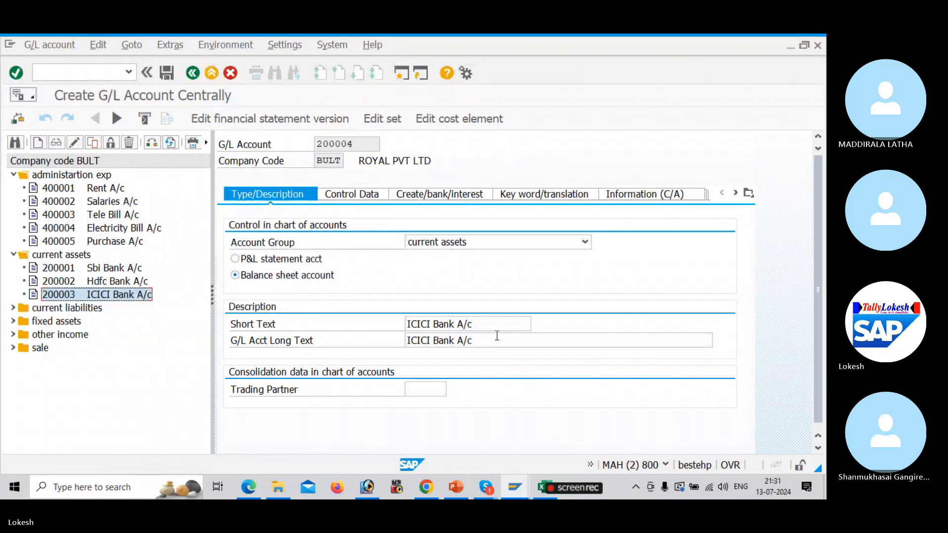
Rename account 200004's short and long text to Raw Material A/c and save it
{"action": "left_click", "coordinate": [491, 328]}
{"action": "key", "text": "BackSpace"}
{"action": "key", "text": "BackSpace"}
{"action": "key", "text": "BackSpace"}
{"action": "key", "text": "BackSpace"}
{"action": "key", "text": "BackSpace"}
{"action": "key", "text": "BackSpace"}
{"action": "key", "text": "BackSpace"}
{"action": "key", "text": "BackSpace"}
{"action": "key", "text": "BackSpace"}
{"action": "key", "text": "BackSpace"}
{"action": "key", "text": "BackSpace"}
{"action": "key", "text": "BackSpace"}
{"action": "key", "text": "BackSpace"}
{"action": "key", "text": "BackSpace"}
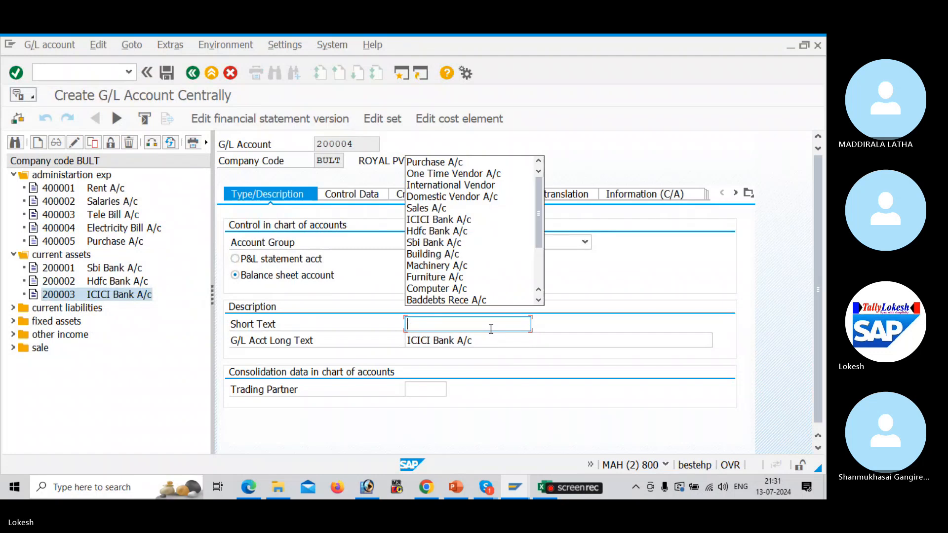
{"action": "type", "text": "Raw Materia"}
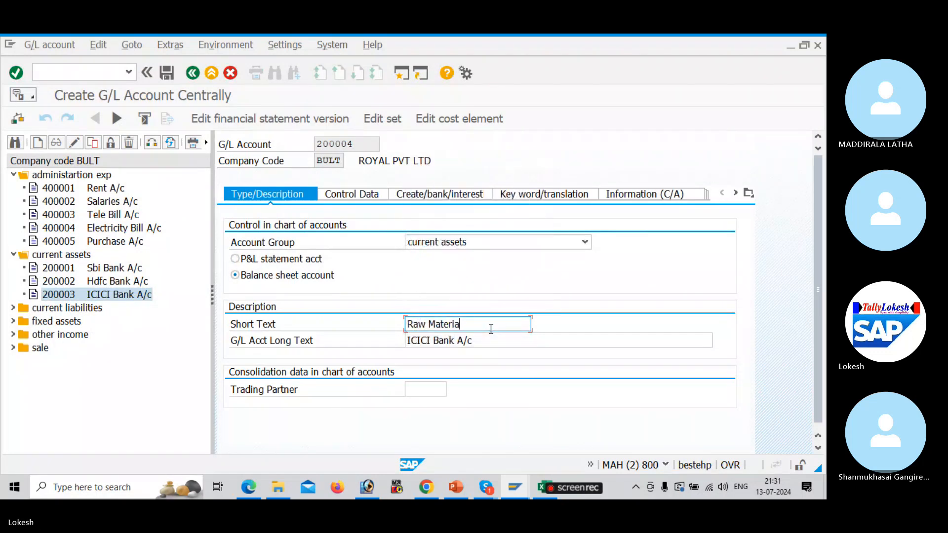
{"action": "type", "text": "l A/c"}
{"action": "left_click_drag", "start_coordinate": [488, 341], "coordinate": [434, 341]}
{"action": "key", "text": "ctrl+v"}
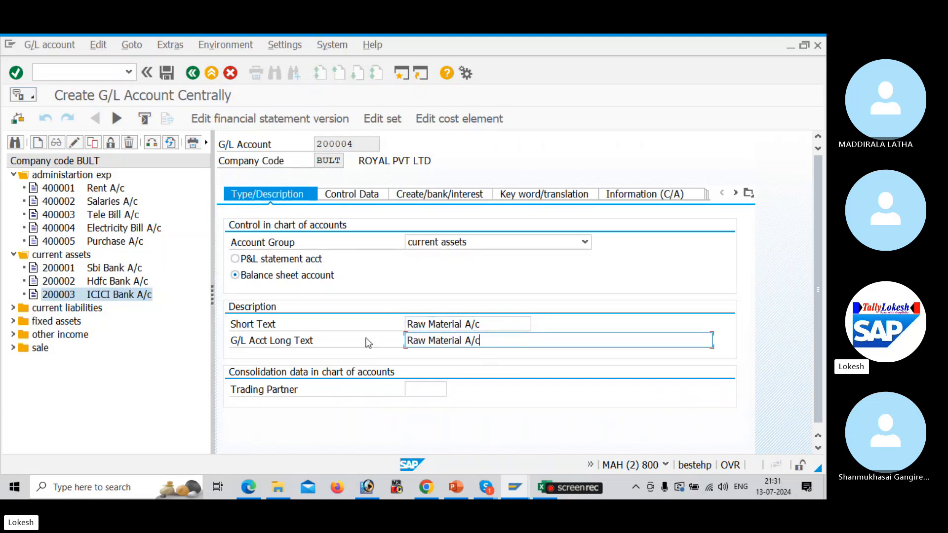
{"action": "left_click", "coordinate": [165, 73]}
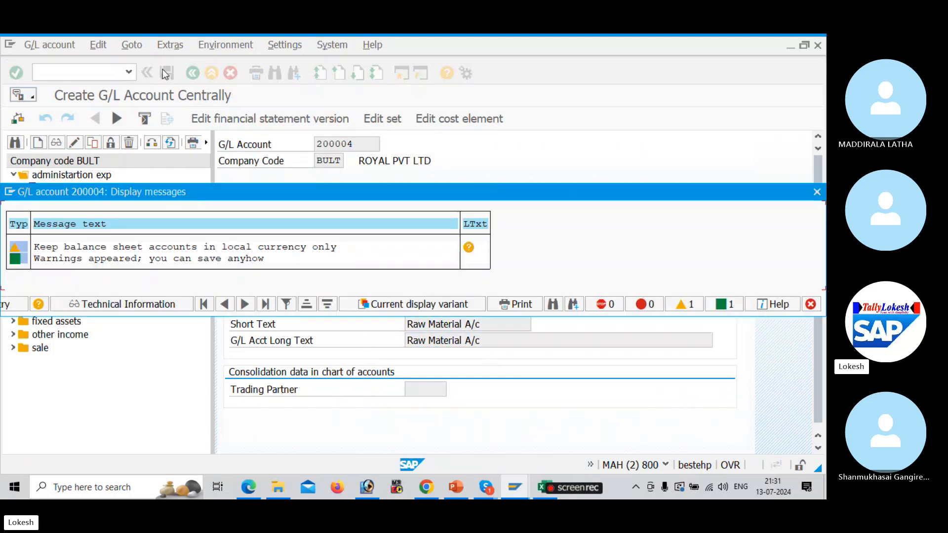
{"action": "key", "text": "Return"}
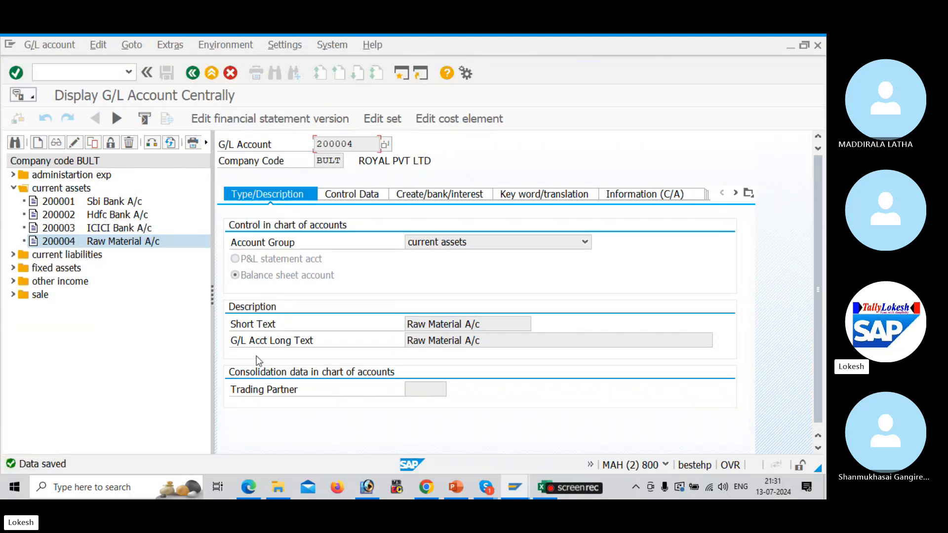
{"action": "key", "text": "alt+Tab"}
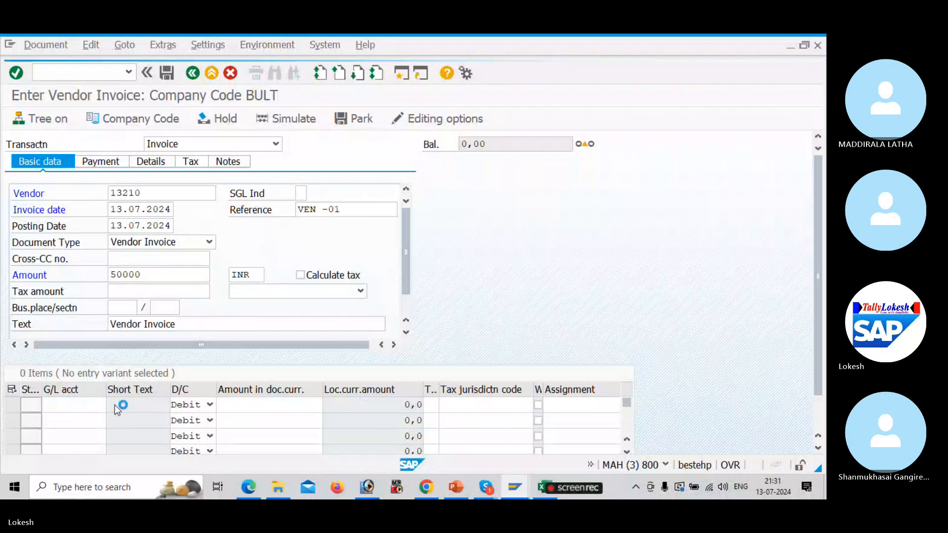
Add a debit line for G/L account 400005 Purchase A/c with amount 50000
{"action": "left_click", "coordinate": [114, 404]}
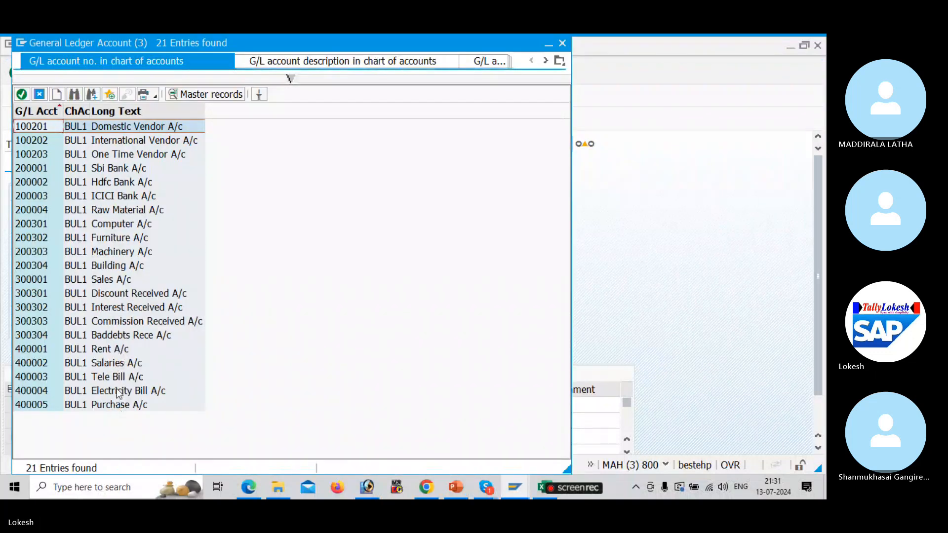
{"action": "double_click", "coordinate": [121, 404]}
{"action": "key", "text": "Tab"}
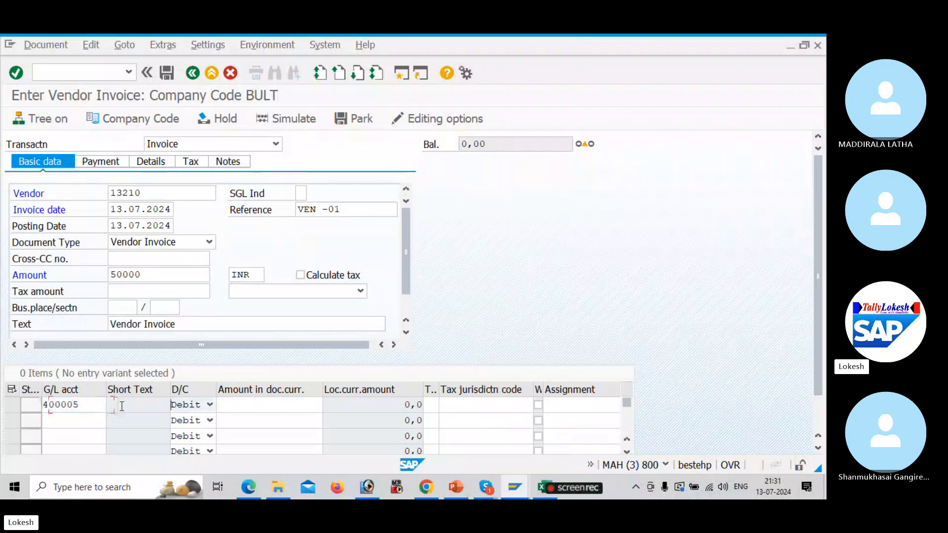
{"action": "key", "text": "Tab"}
{"action": "type", "text": "5"}
{"action": "key", "text": "Down"}
{"action": "key", "text": "Down"}
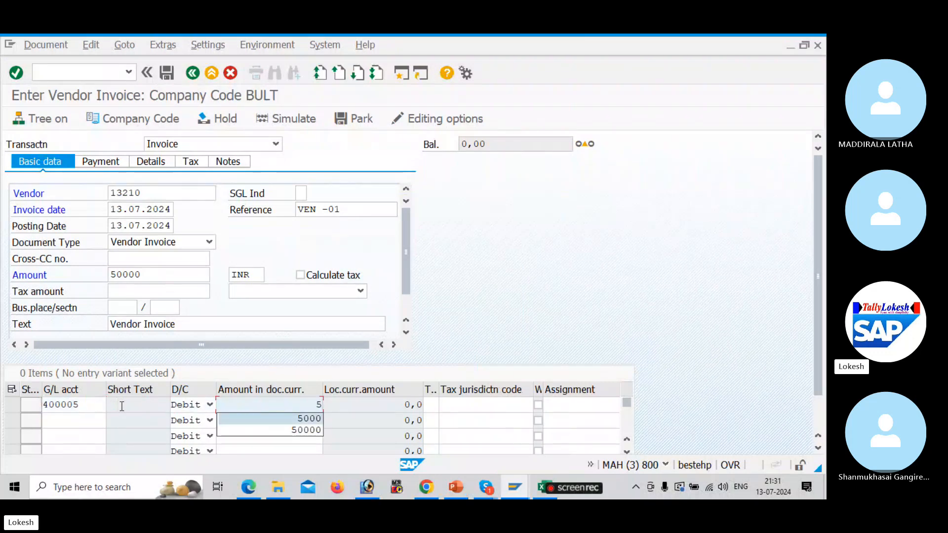
Give the line value date 13.07.2024 and text 'Purchase A/c', then check the invoice
{"action": "key", "text": "Tab"}
{"action": "key", "text": "Tab"}
{"action": "key", "text": "Tab"}
{"action": "key", "text": "Tab"}
{"action": "key", "text": "Tab"}
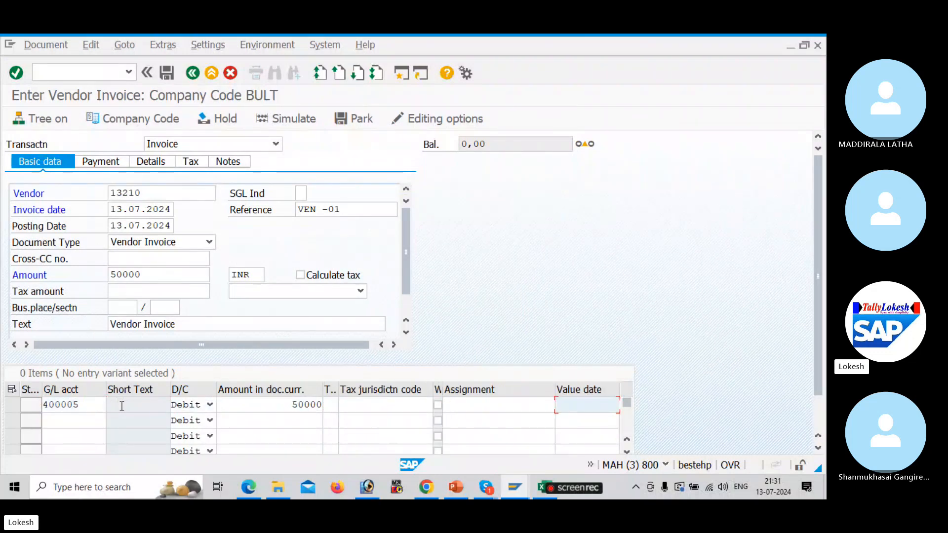
{"action": "type", "text": "13.07.2024"}
{"action": "key", "text": "Tab"}
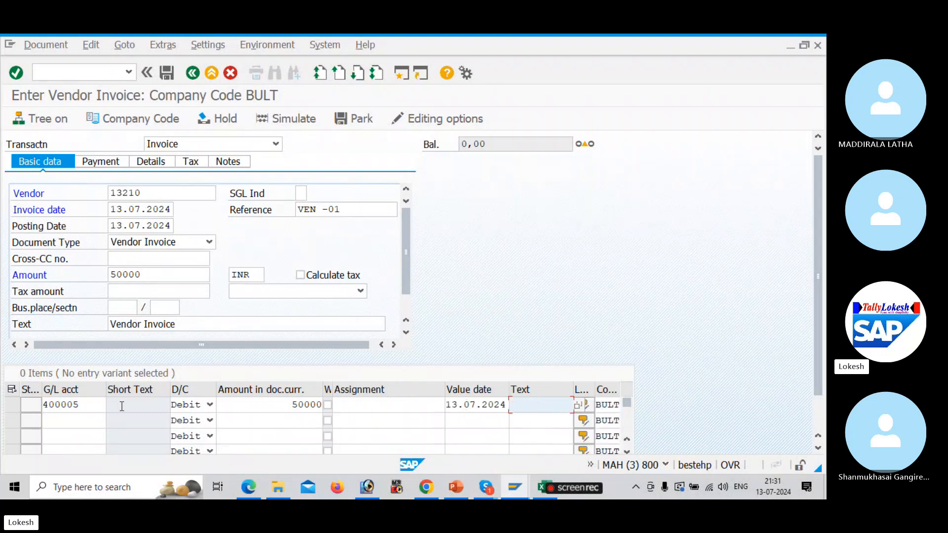
{"action": "type", "text": "Pu"}
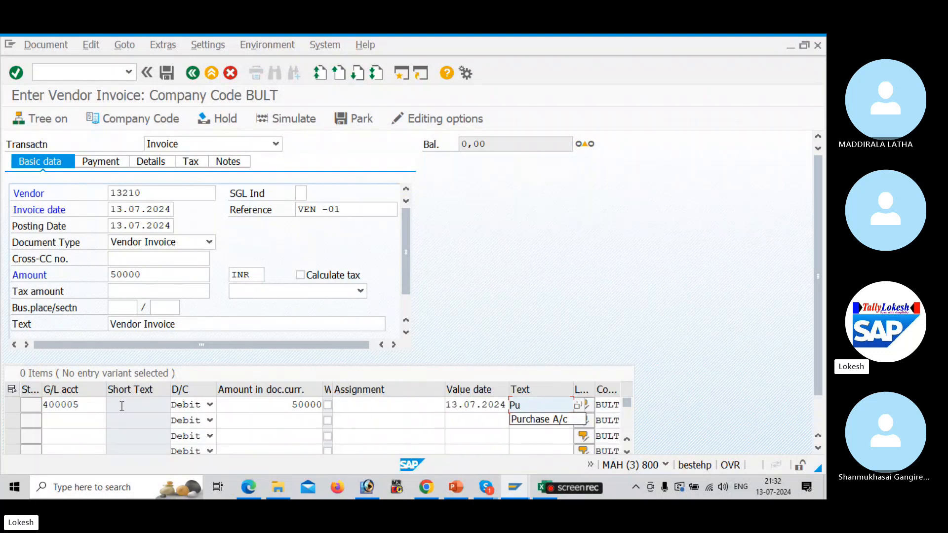
{"action": "key", "text": "Down"}
{"action": "key", "text": "Return"}
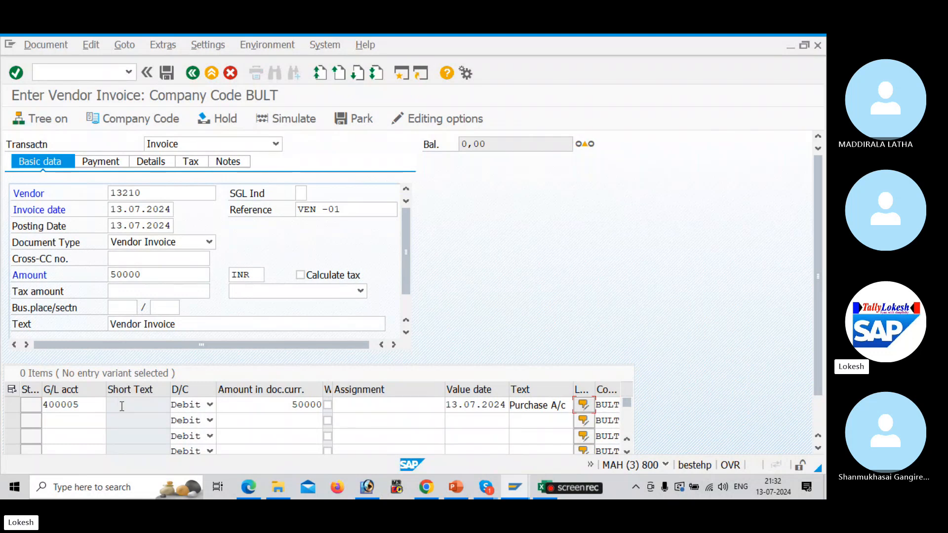
{"action": "key", "text": "Return"}
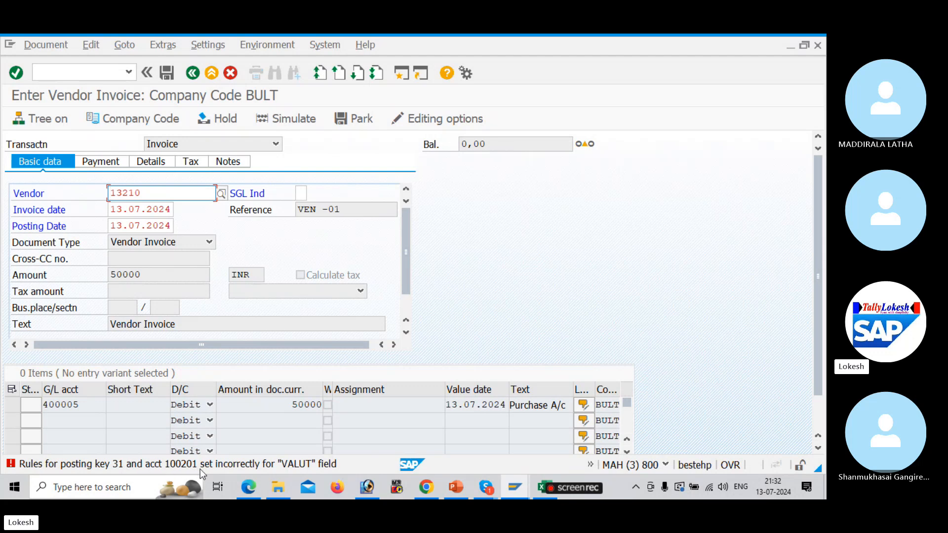
Open the full explanation of the posting-key 31 error in Performance Assistant
{"action": "double_click", "coordinate": [160, 467]}
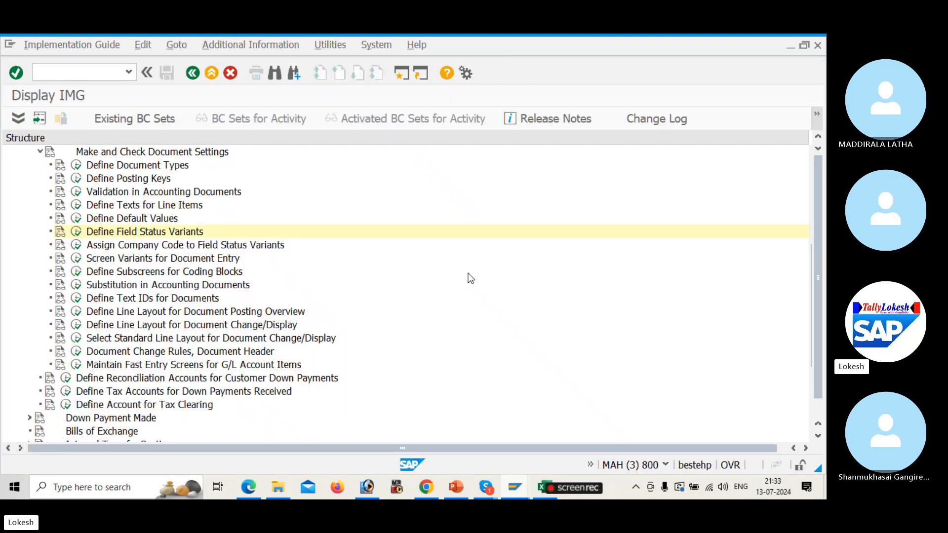
Go to field status variant BULT and open its field status groups
{"action": "left_click", "coordinate": [77, 232]}
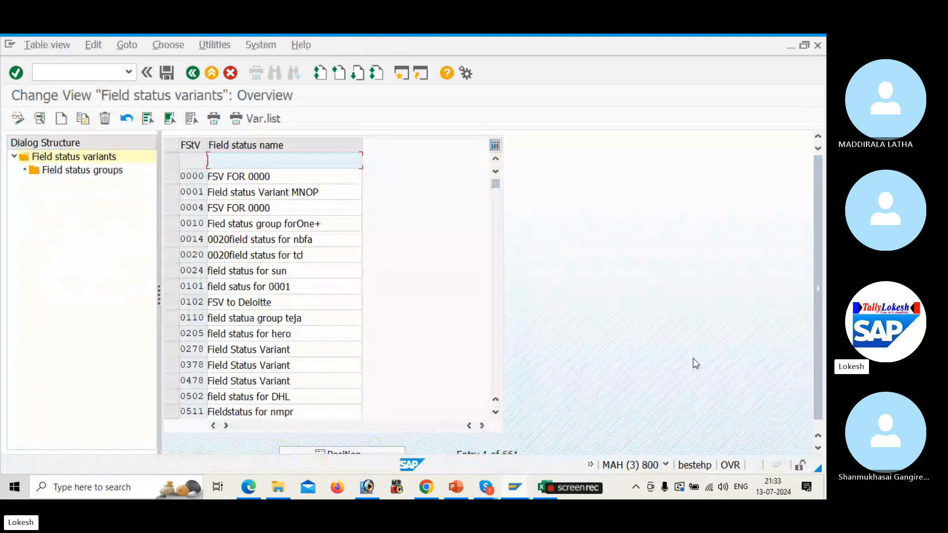
{"action": "scroll", "coordinate": [818, 318], "scroll_direction": "down", "scroll_amount": 1}
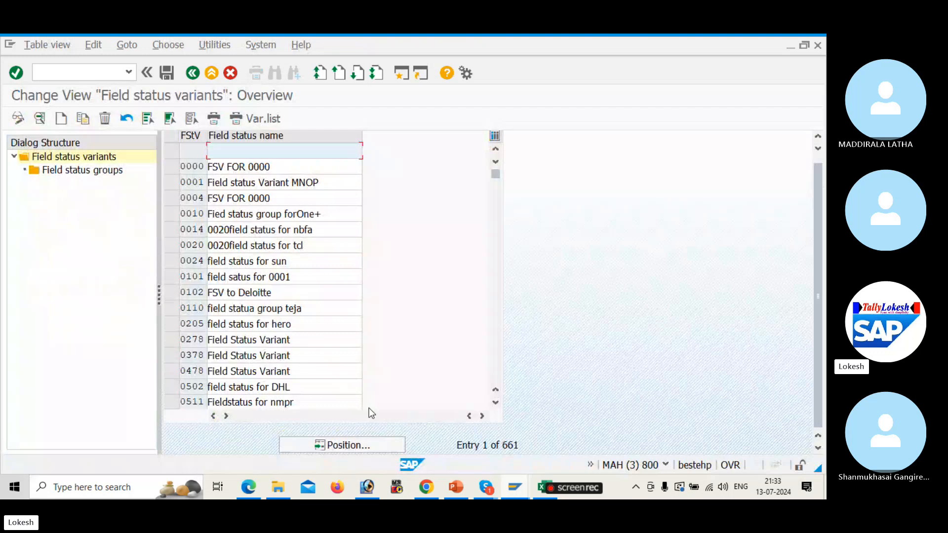
{"action": "left_click", "coordinate": [340, 446]}
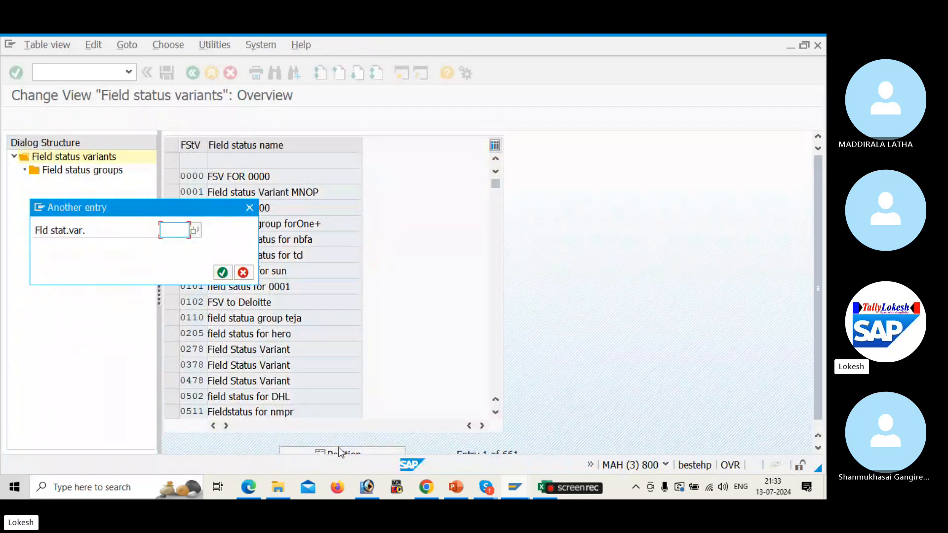
{"action": "type", "text": "bul"}
{"action": "type", "text": "t"}
{"action": "key", "text": "Return"}
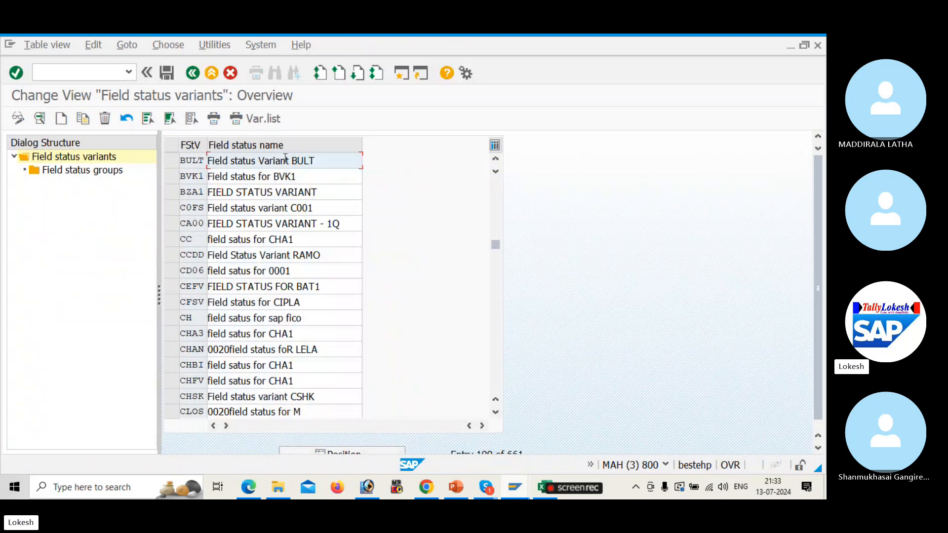
{"action": "left_click", "coordinate": [171, 163]}
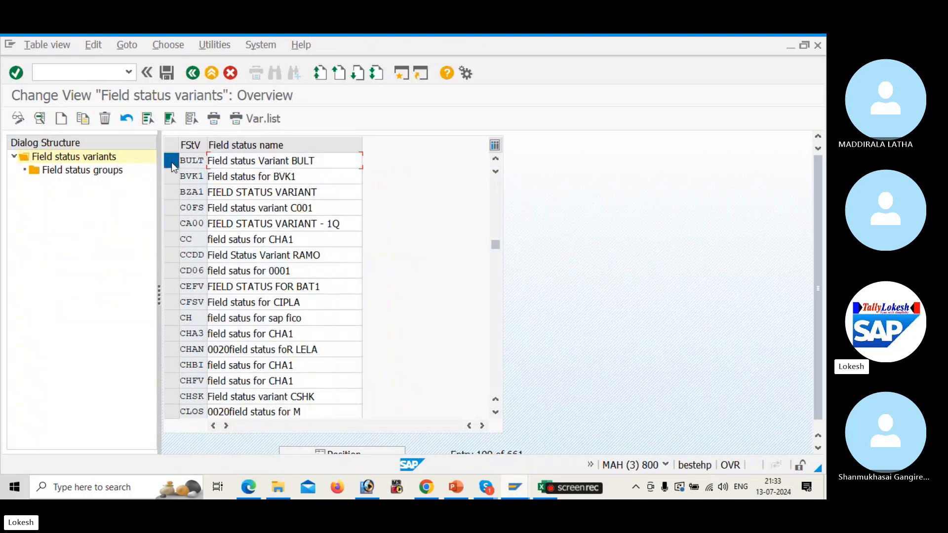
{"action": "double_click", "coordinate": [116, 170]}
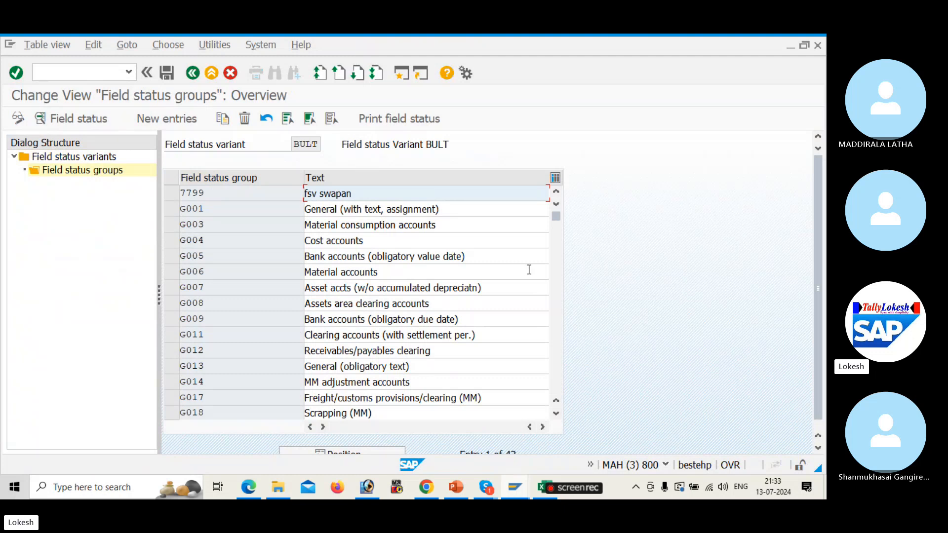
Open the field settings of group G067 Reconciliation accounts
{"action": "left_click", "coordinate": [557, 325]}
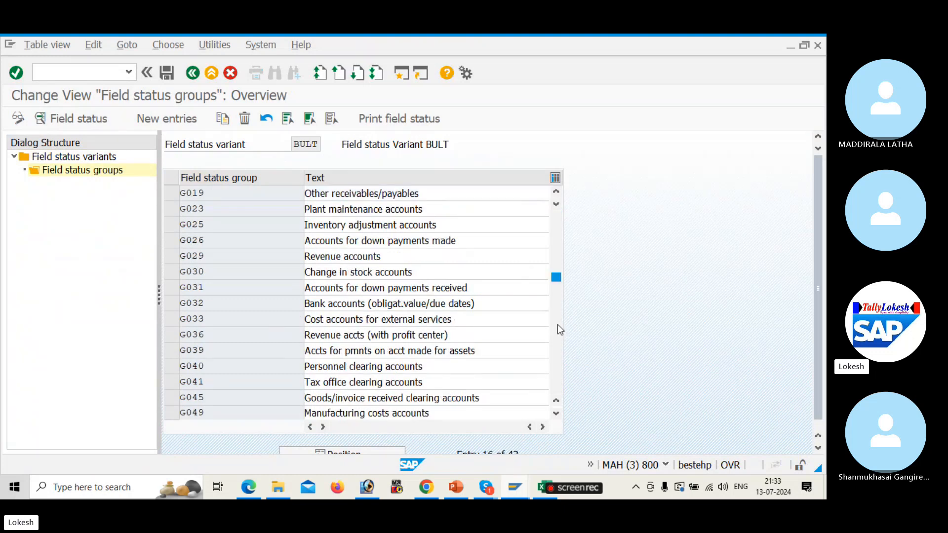
{"action": "left_click", "coordinate": [558, 324]}
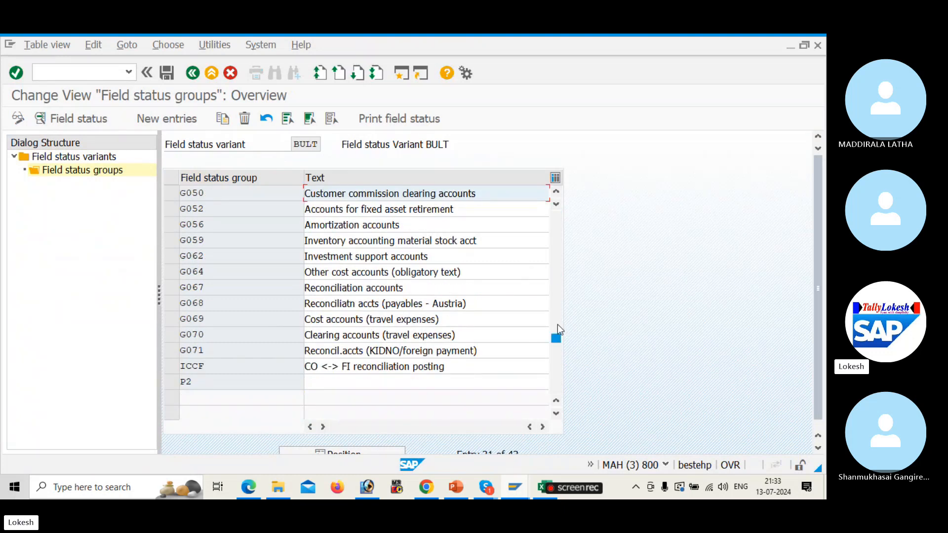
{"action": "left_click", "coordinate": [428, 283]}
{"action": "double_click", "coordinate": [427, 283]}
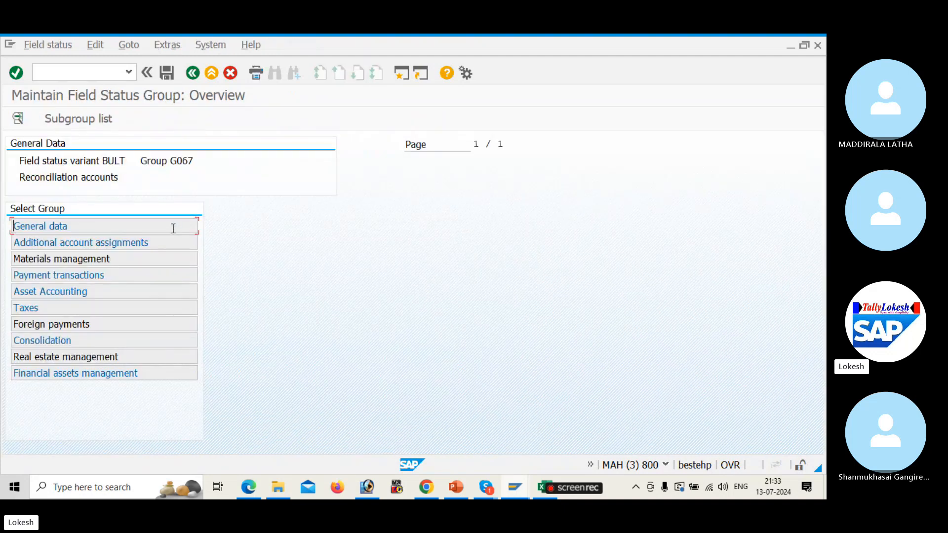
Make Text a required entry under General data and save under the customizing request
{"action": "double_click", "coordinate": [172, 228]}
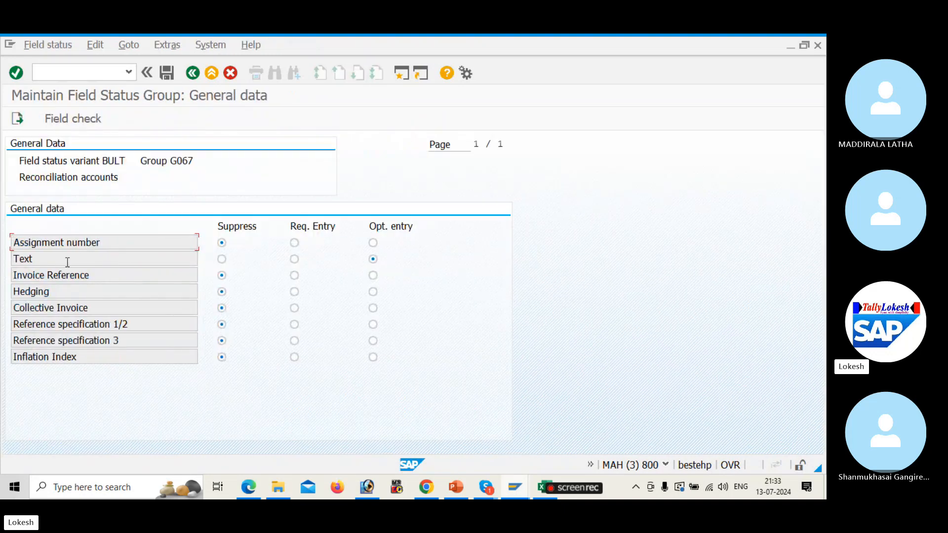
{"action": "left_click", "coordinate": [295, 259]}
{"action": "left_click", "coordinate": [166, 75]}
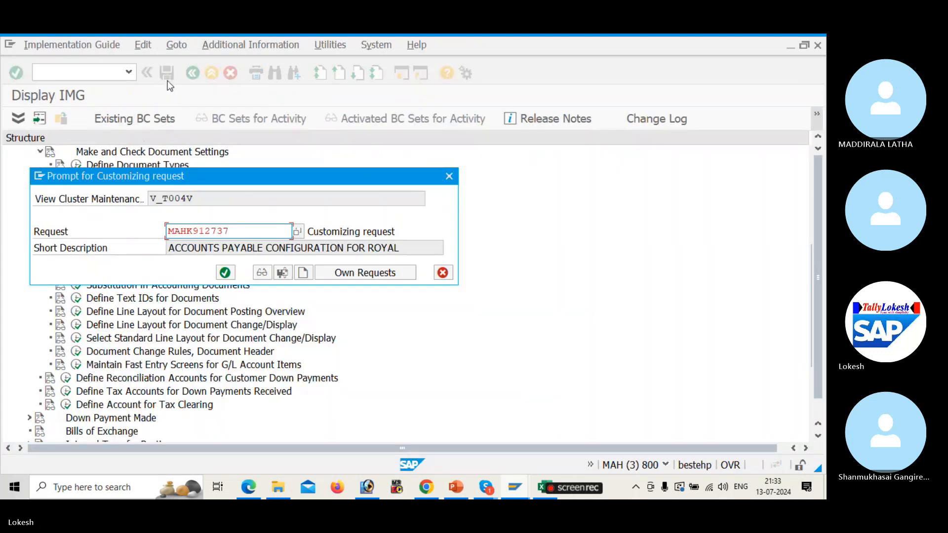
{"action": "left_click", "coordinate": [226, 272]}
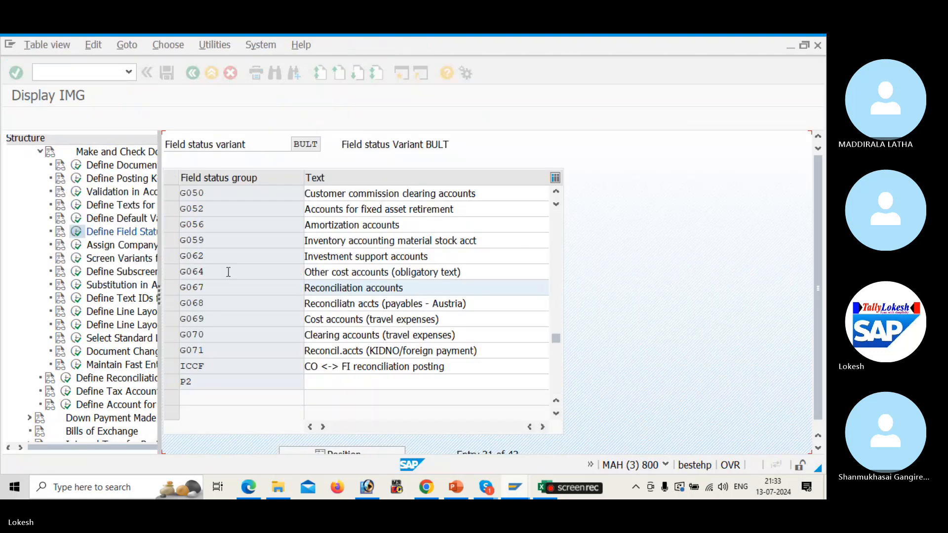
Review G067's Additional account assignments and Materials management field settings
{"action": "double_click", "coordinate": [467, 291]}
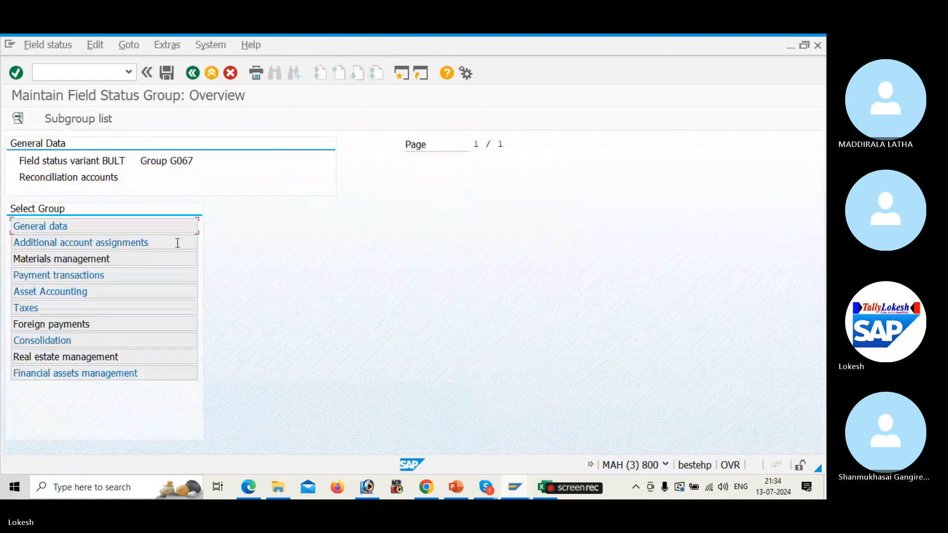
{"action": "double_click", "coordinate": [178, 246]}
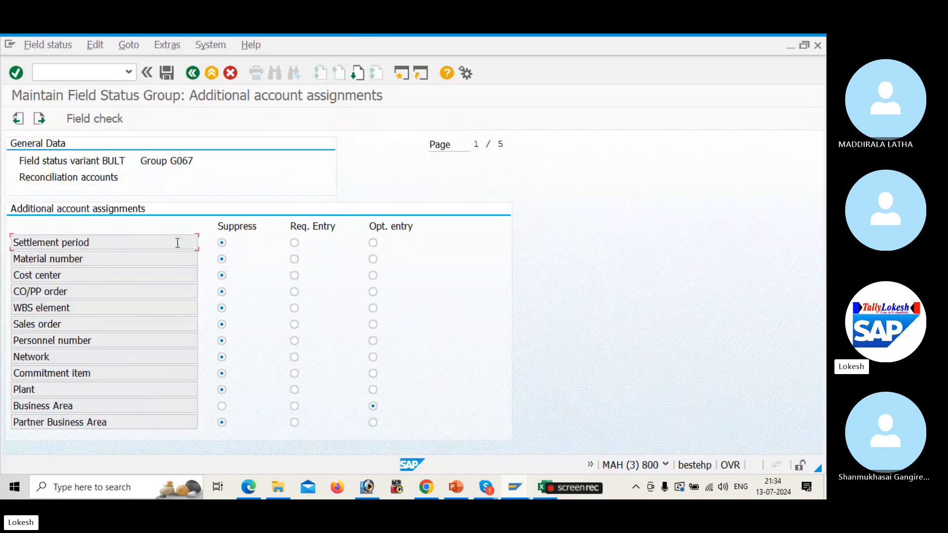
{"action": "left_click", "coordinate": [192, 73]}
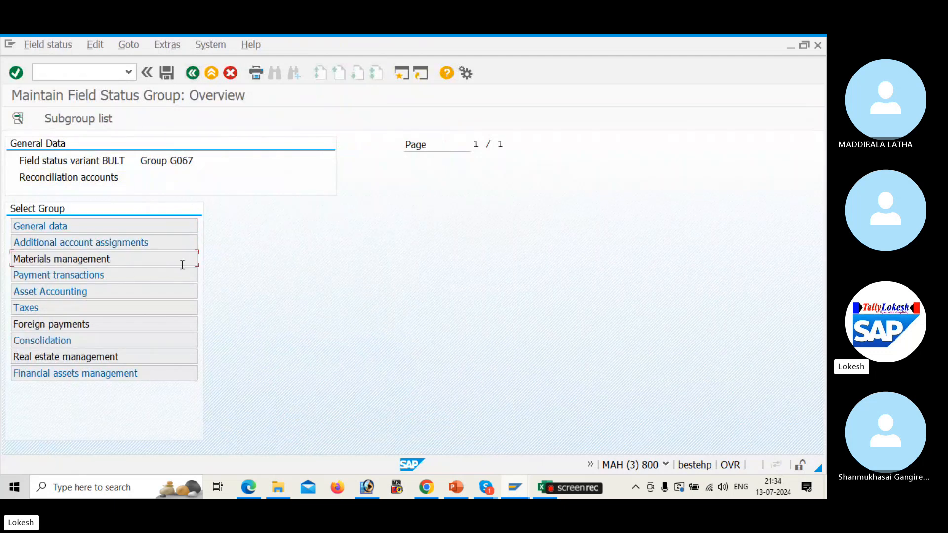
{"action": "double_click", "coordinate": [182, 265]}
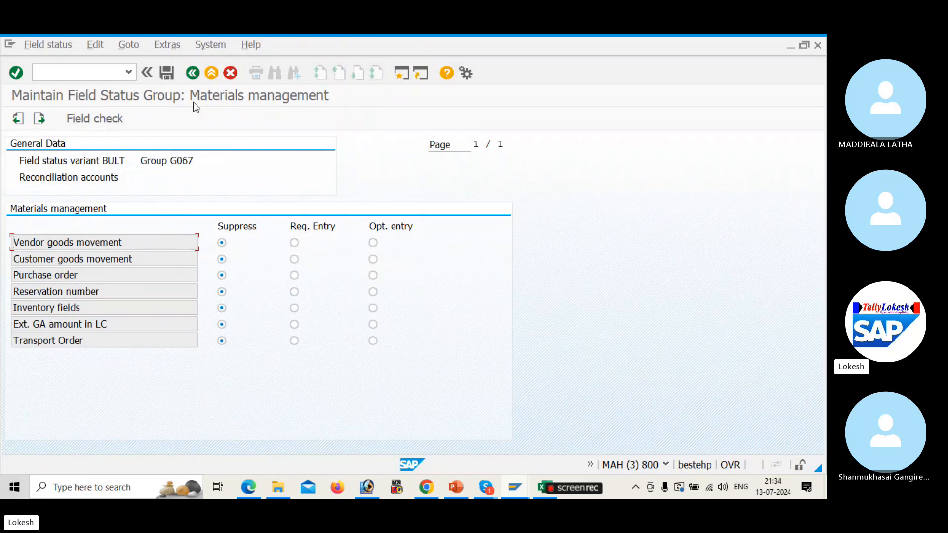
{"action": "left_click", "coordinate": [192, 73]}
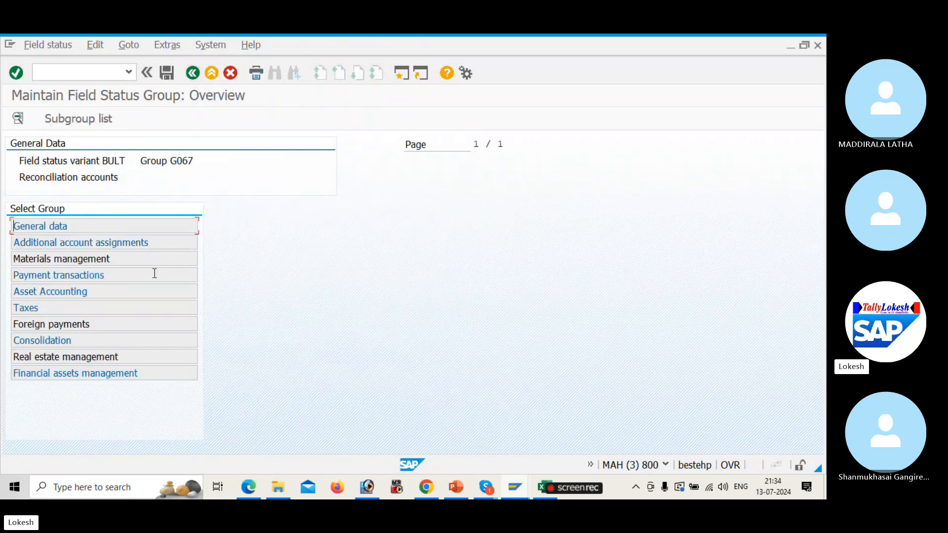
Make Value date required and suppress Bank Business Partners in Payment transactions, then save
{"action": "double_click", "coordinate": [154, 274]}
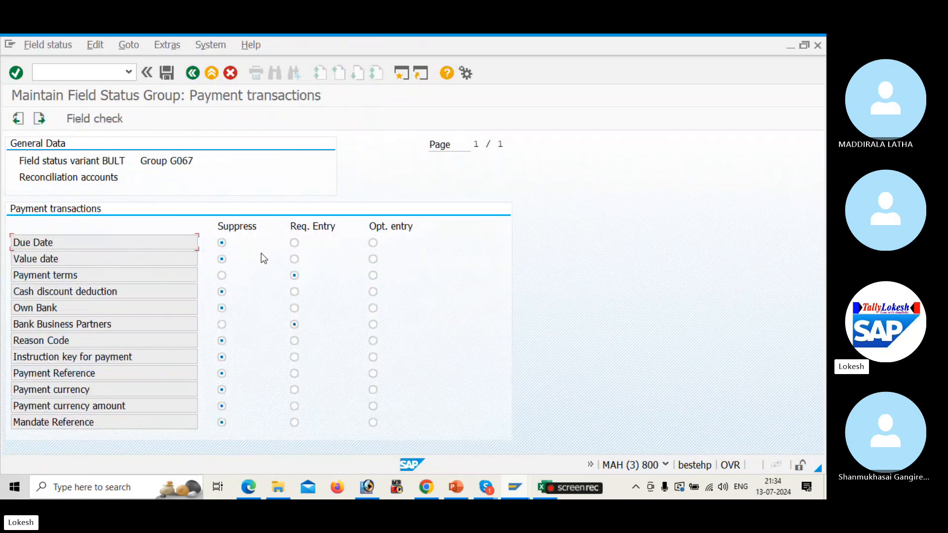
{"action": "left_click", "coordinate": [294, 260]}
{"action": "left_click", "coordinate": [221, 275]}
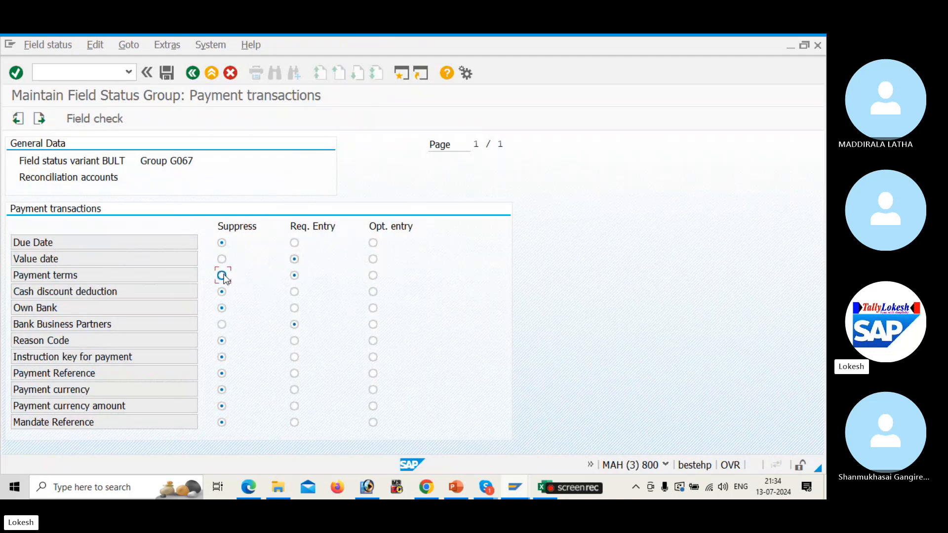
{"action": "left_click", "coordinate": [222, 324]}
{"action": "left_click", "coordinate": [166, 72]}
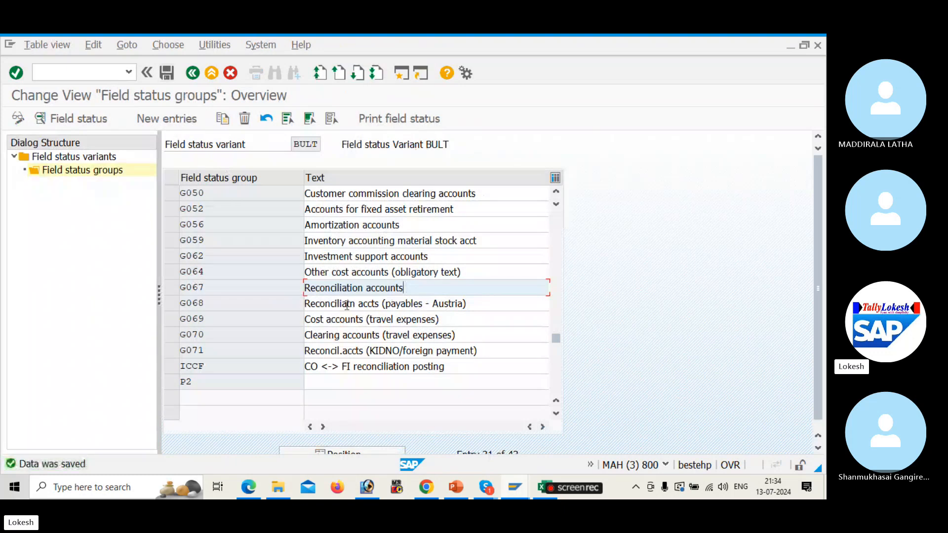
Open G067's Asset Accounting field settings and save
{"action": "double_click", "coordinate": [412, 293]}
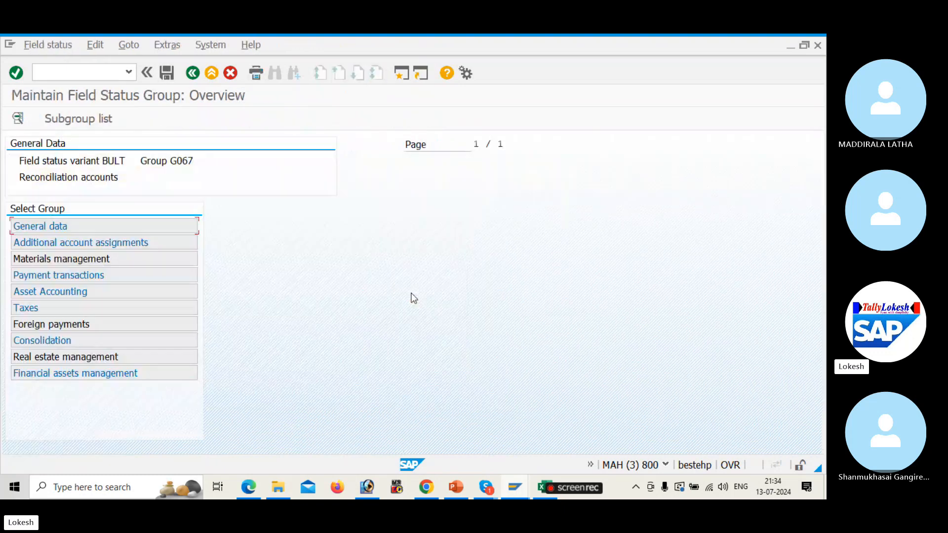
{"action": "double_click", "coordinate": [110, 291]}
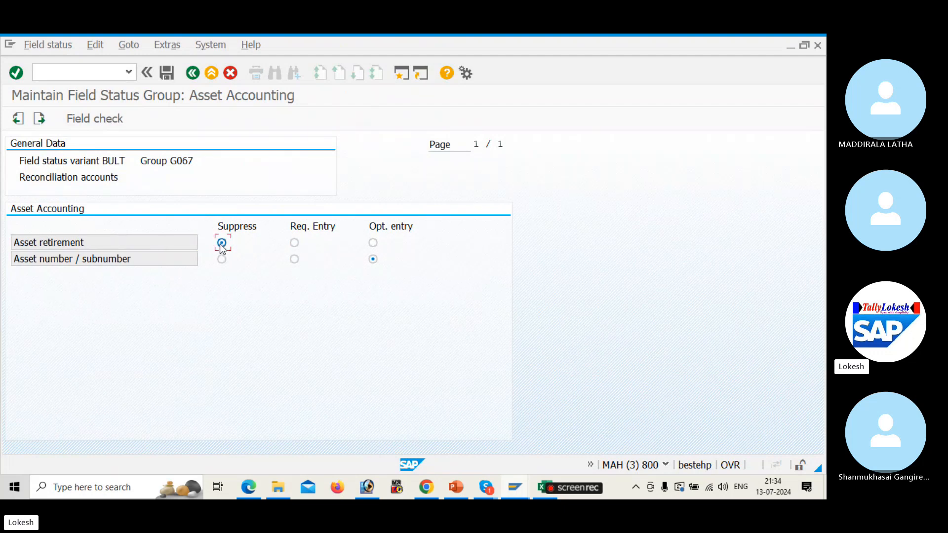
{"action": "left_click", "coordinate": [167, 73]}
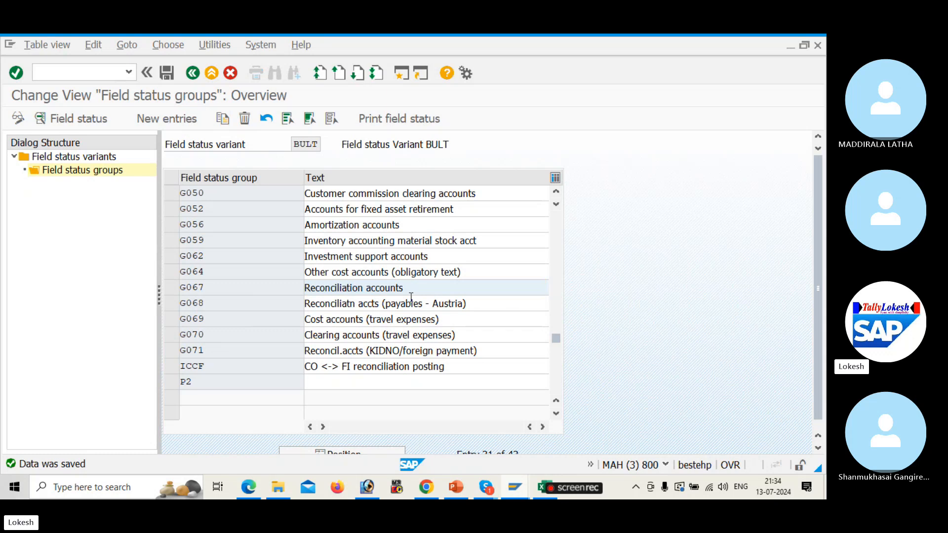
In FS00, select account 100201 Domestic Vendor A/c under current liabilities
{"action": "key", "text": "alt+Tab"}
{"action": "key", "text": "alt+Tab"}
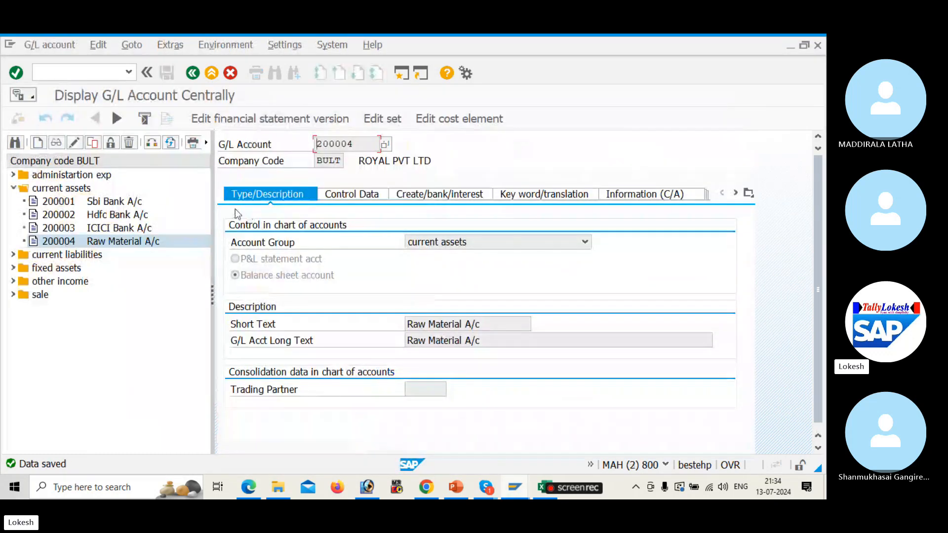
{"action": "left_click", "coordinate": [14, 188]}
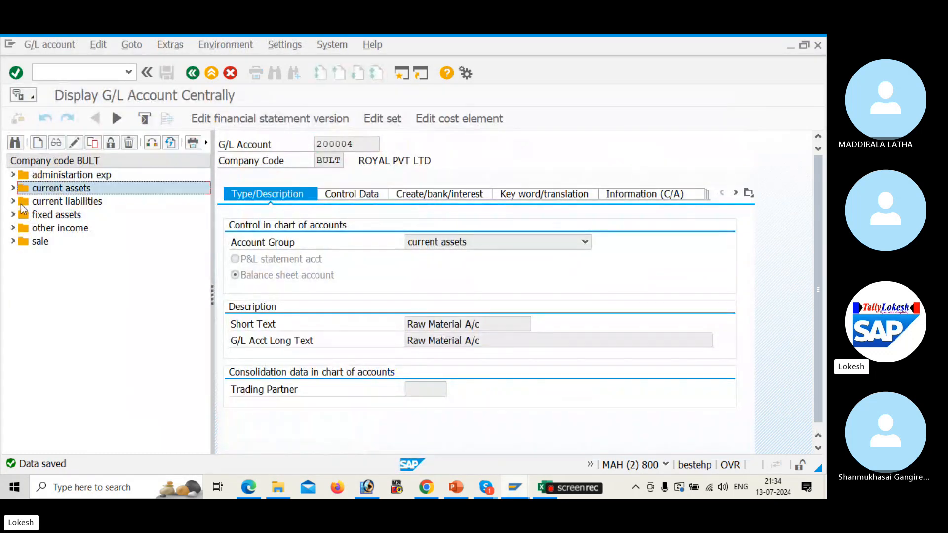
{"action": "left_click", "coordinate": [14, 201]}
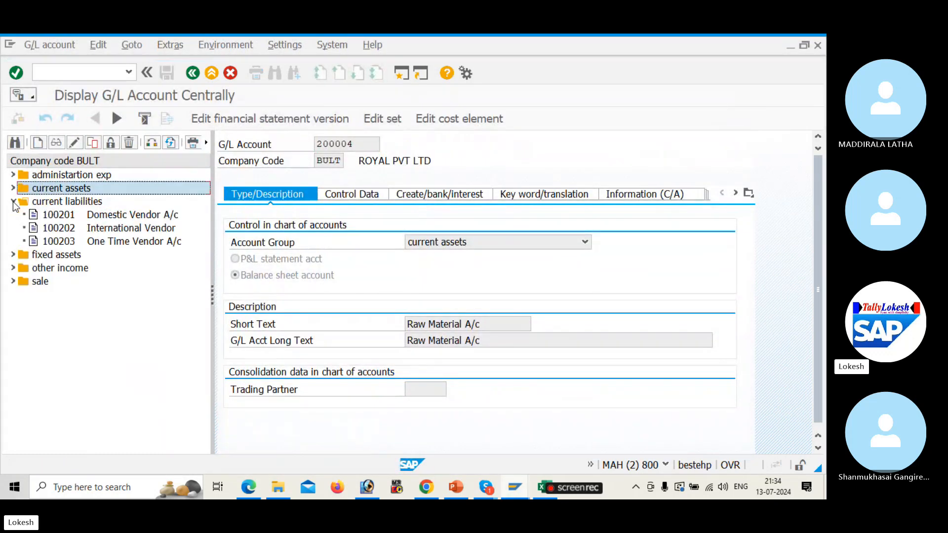
{"action": "left_click", "coordinate": [57, 215]}
{"action": "key", "text": "shift+f8"}
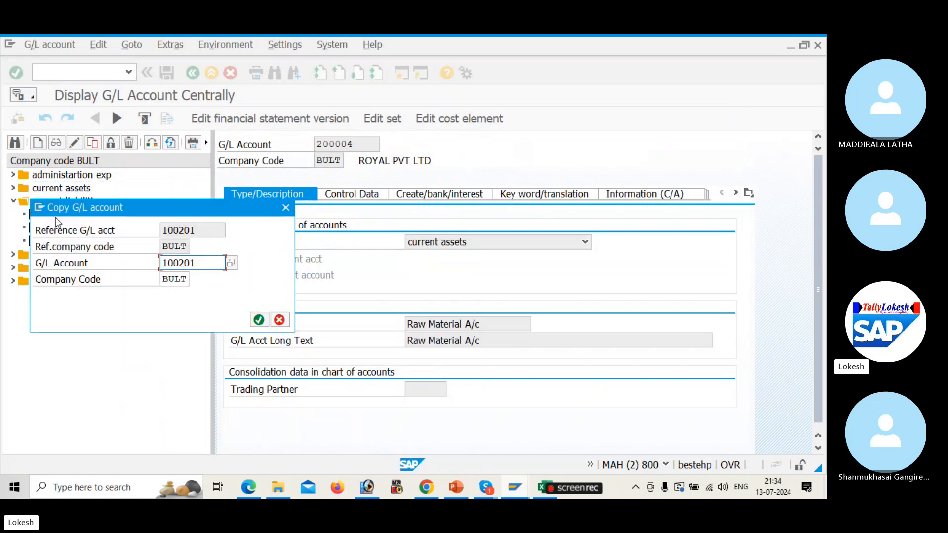
{"action": "left_click", "coordinate": [286, 208]}
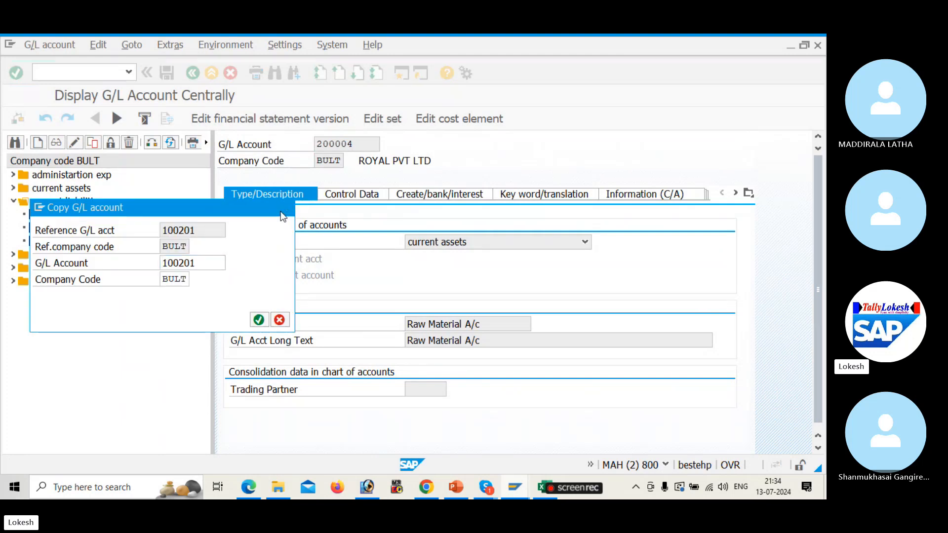
{"action": "left_click", "coordinate": [285, 209]}
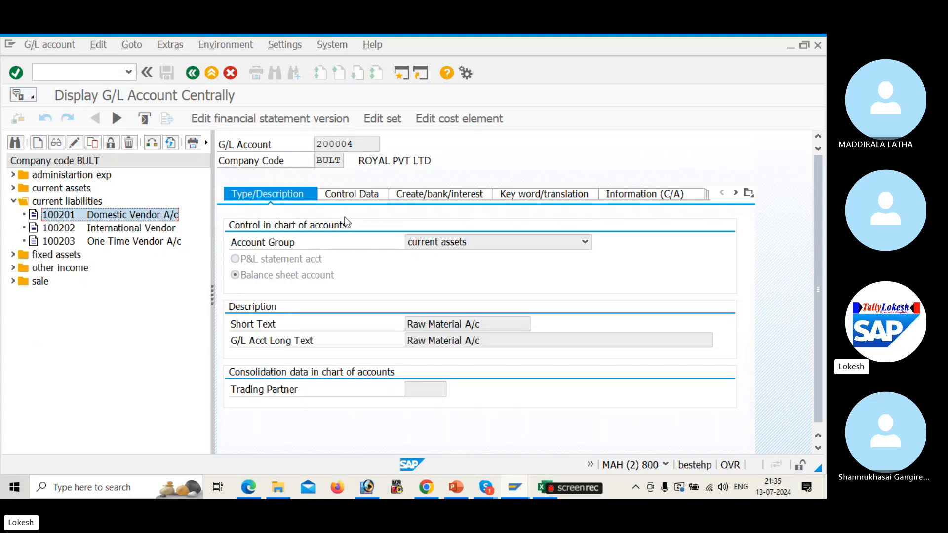
Display account 100201 and view its Create/bank/interest tab showing field status group G067
{"action": "left_click", "coordinate": [160, 217]}
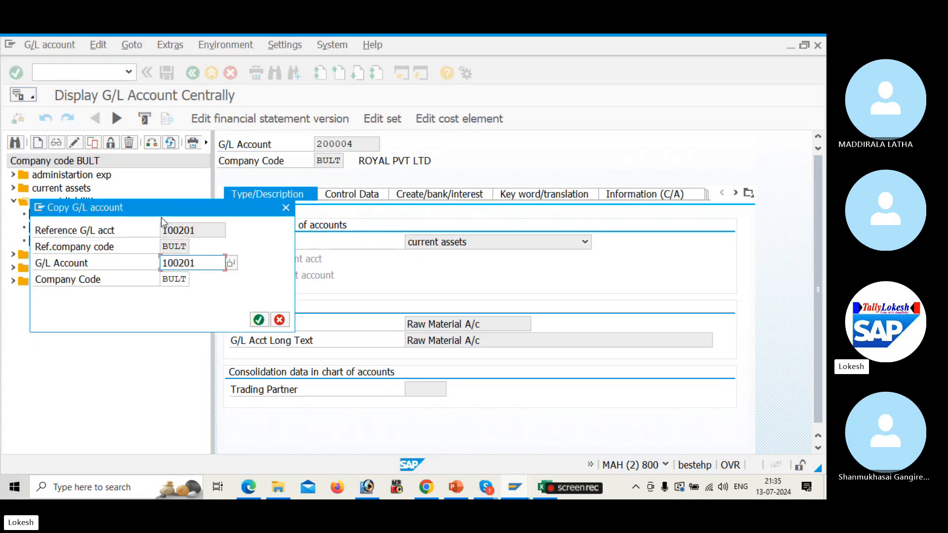
{"action": "key", "text": "Return"}
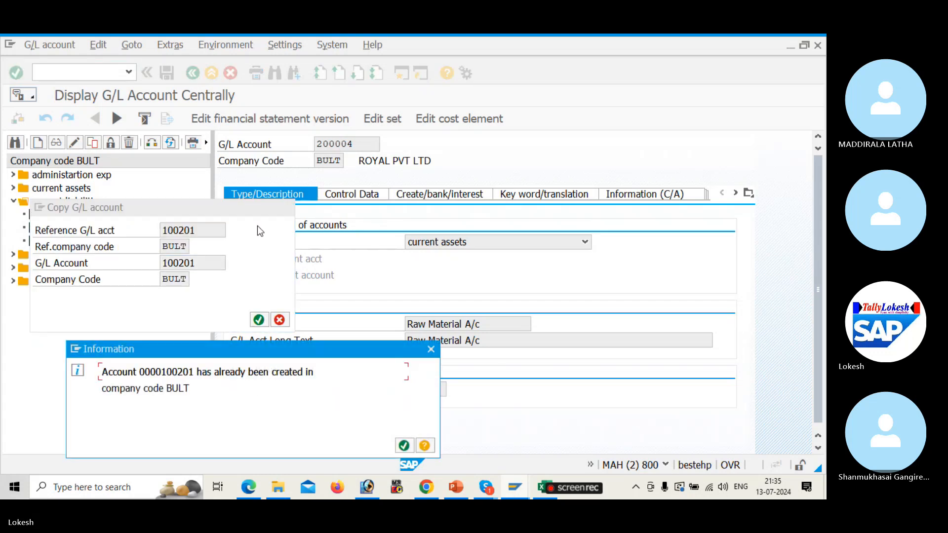
{"action": "left_click", "coordinate": [404, 446]}
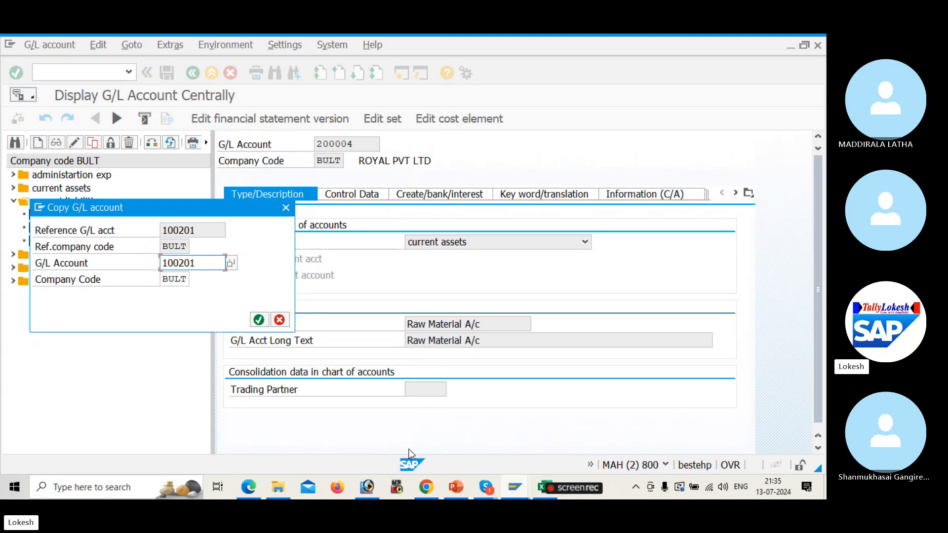
{"action": "left_click", "coordinate": [285, 207]}
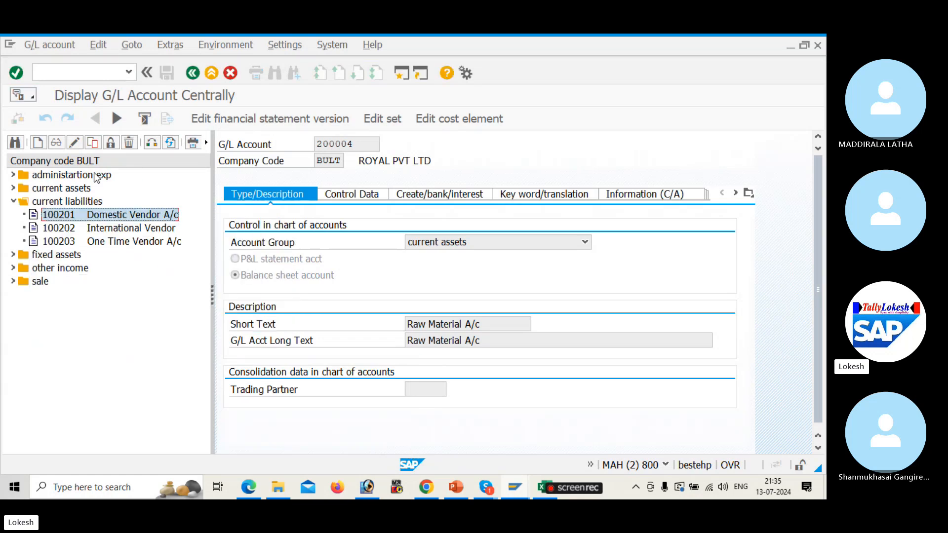
{"action": "left_click", "coordinate": [56, 143]}
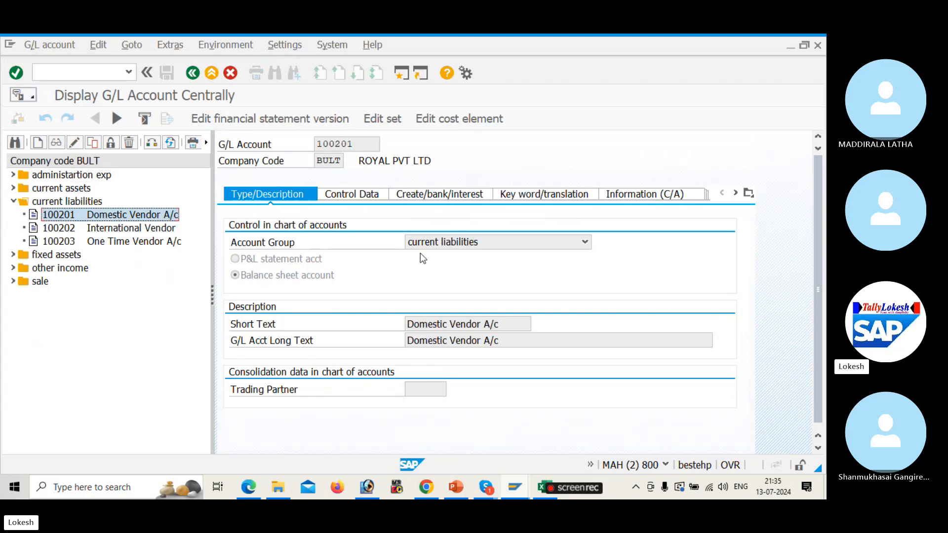
{"action": "left_click", "coordinate": [449, 194]}
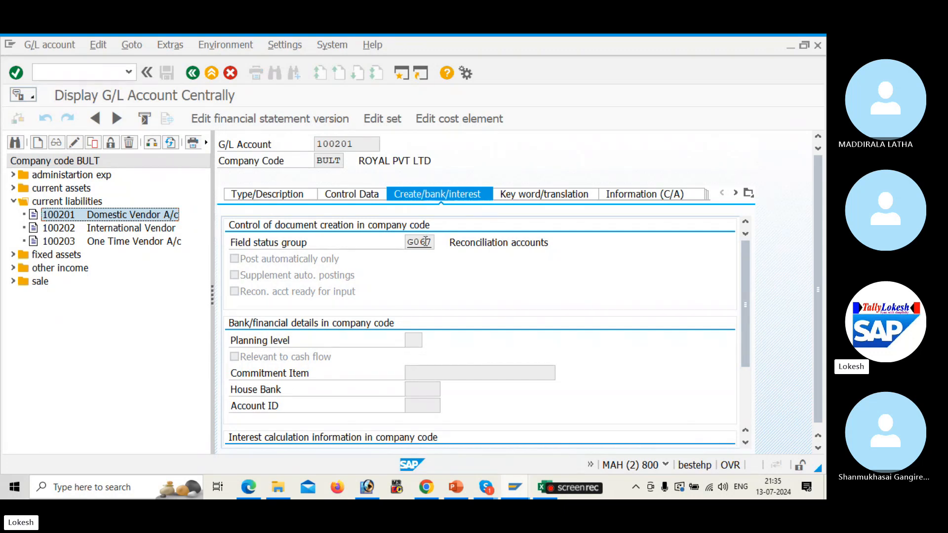
Back out of the field status groups to the IMG tree and the F5272 error explanation
{"action": "key", "text": "alt+Tab"}
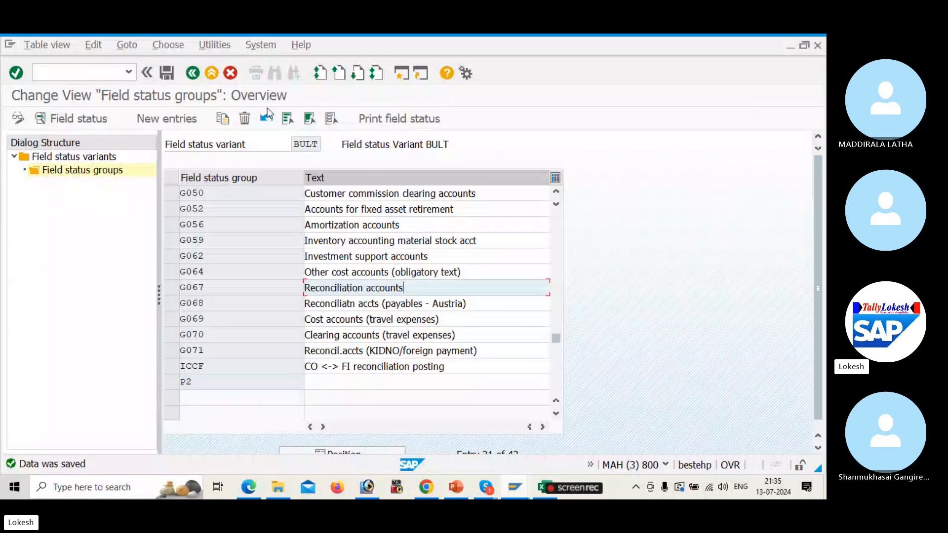
{"action": "left_click", "coordinate": [195, 73]}
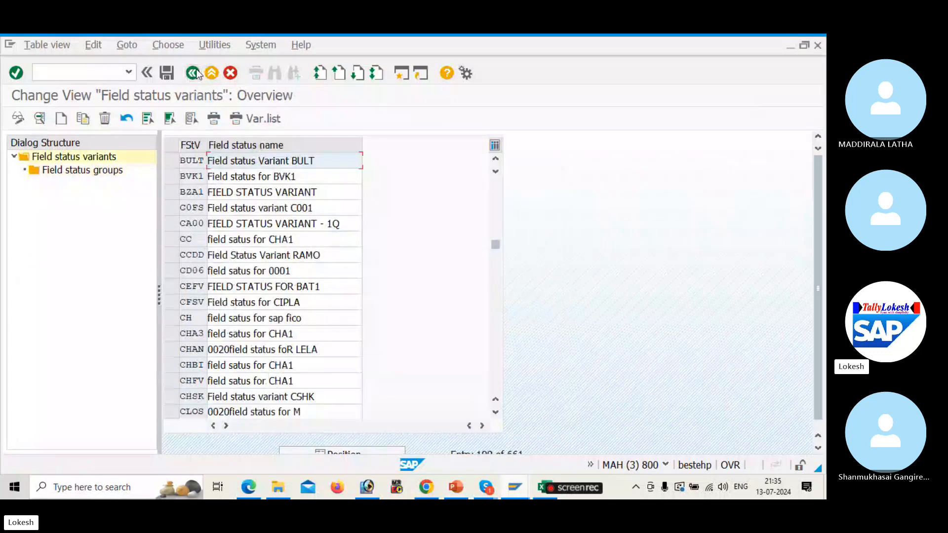
{"action": "left_click", "coordinate": [195, 72]}
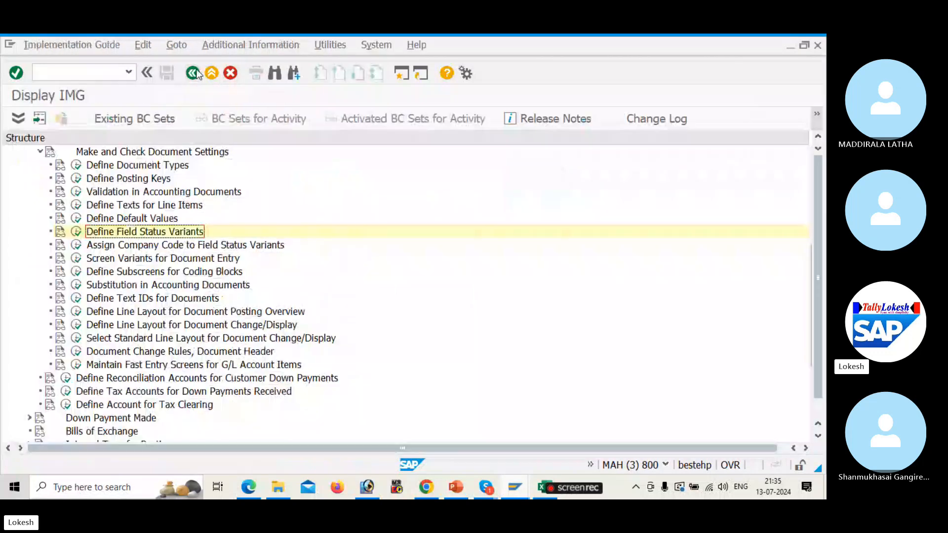
{"action": "left_click", "coordinate": [195, 72]}
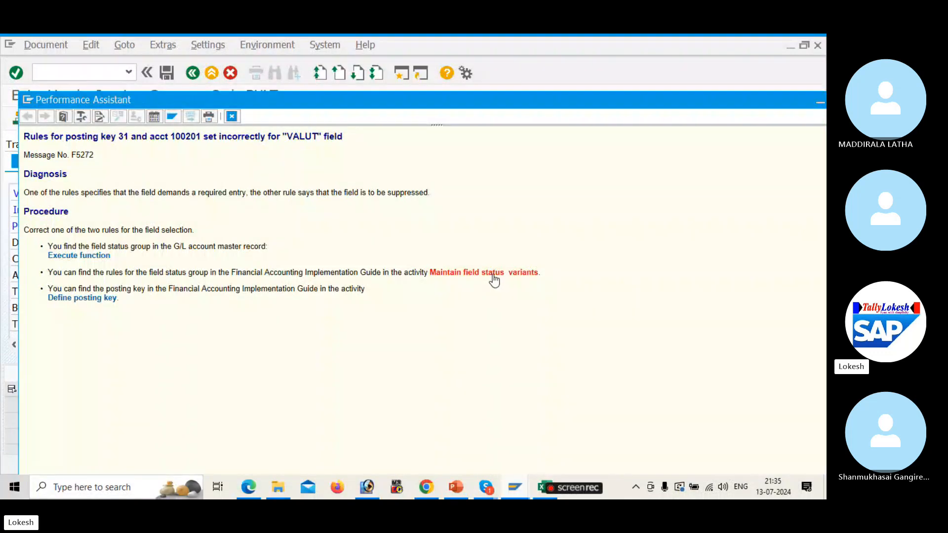
Follow the Define posting key link from error F5272 to the Posting Keys list
{"action": "left_click", "coordinate": [95, 301]}
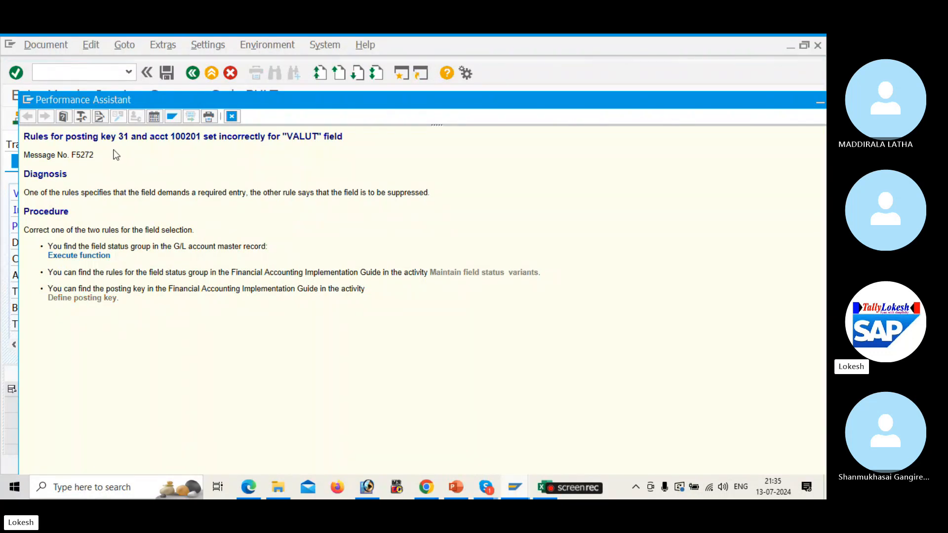
{"action": "left_click", "coordinate": [78, 180]}
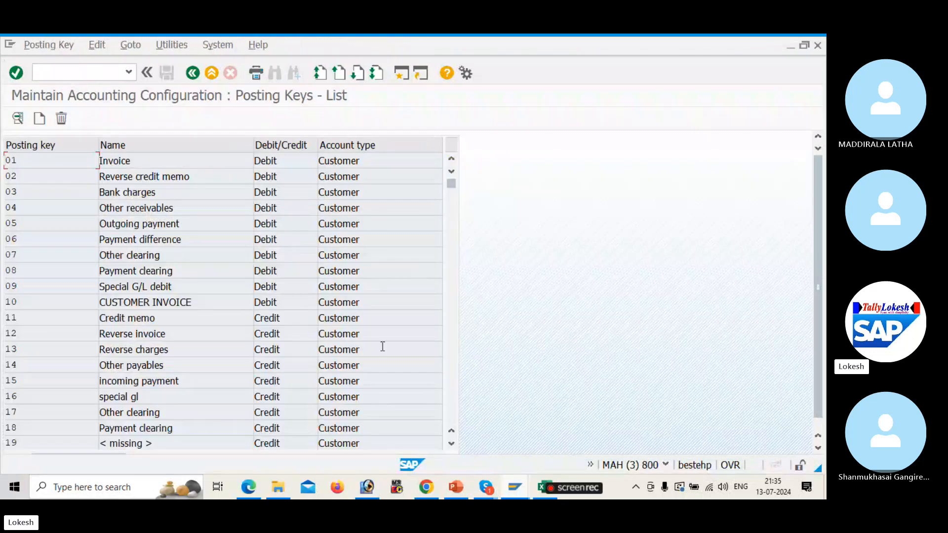
{"action": "left_click", "coordinate": [449, 343]}
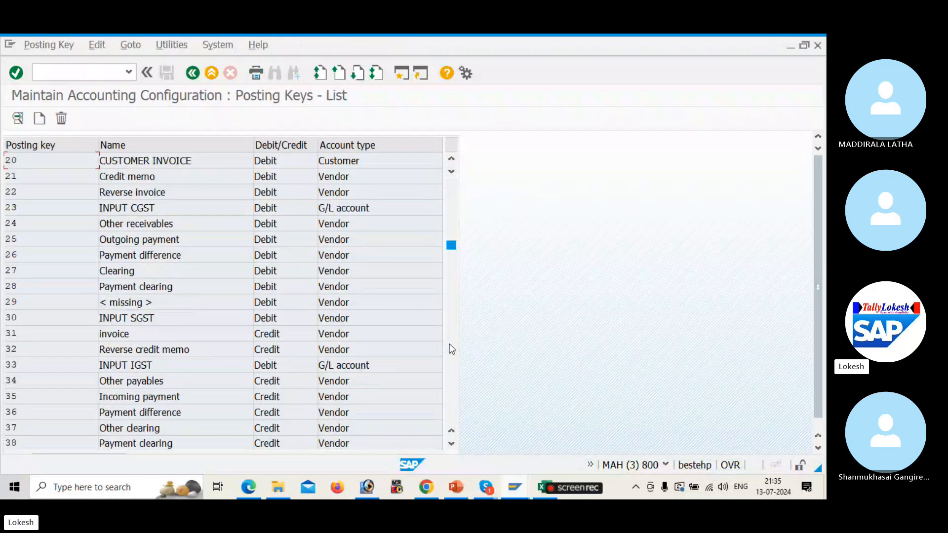
{"action": "double_click", "coordinate": [169, 331]}
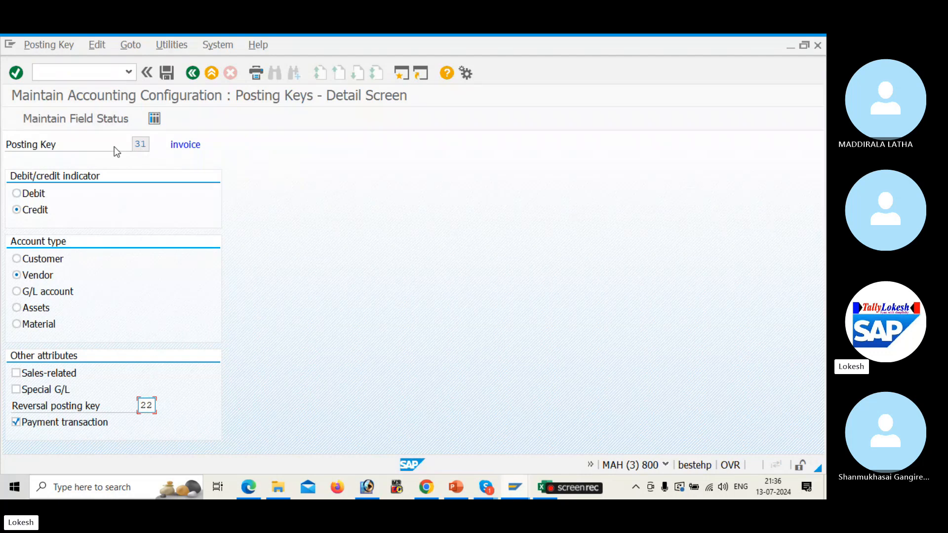
{"action": "left_click", "coordinate": [102, 124]}
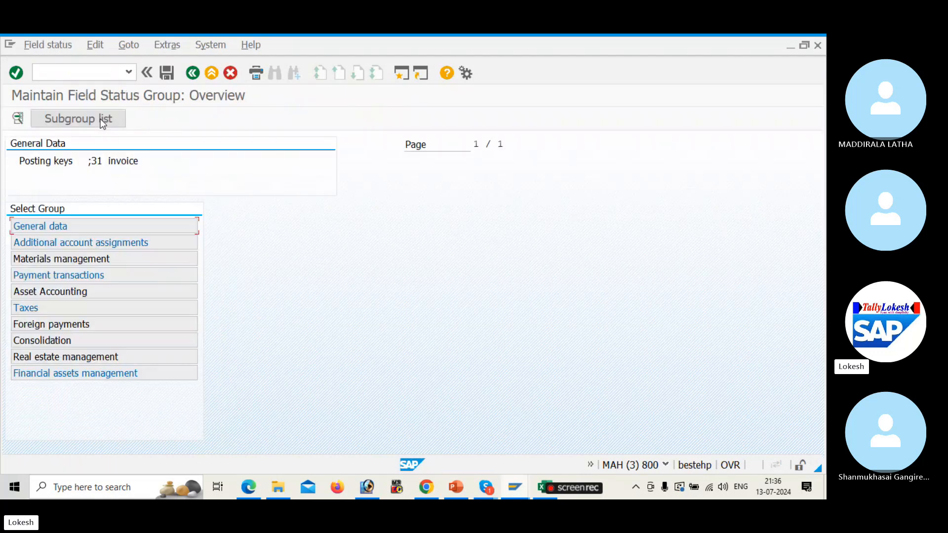
{"action": "double_click", "coordinate": [114, 227]}
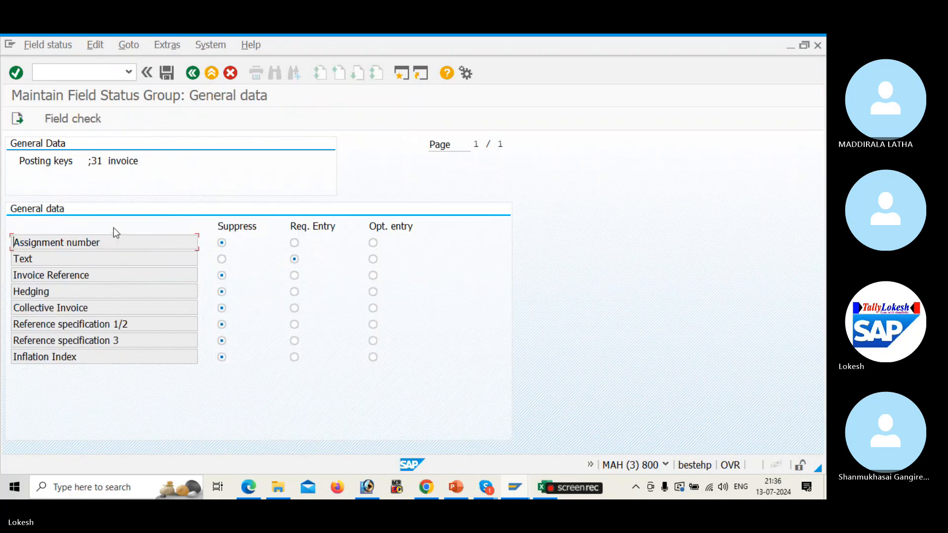
{"action": "left_click", "coordinate": [192, 73]}
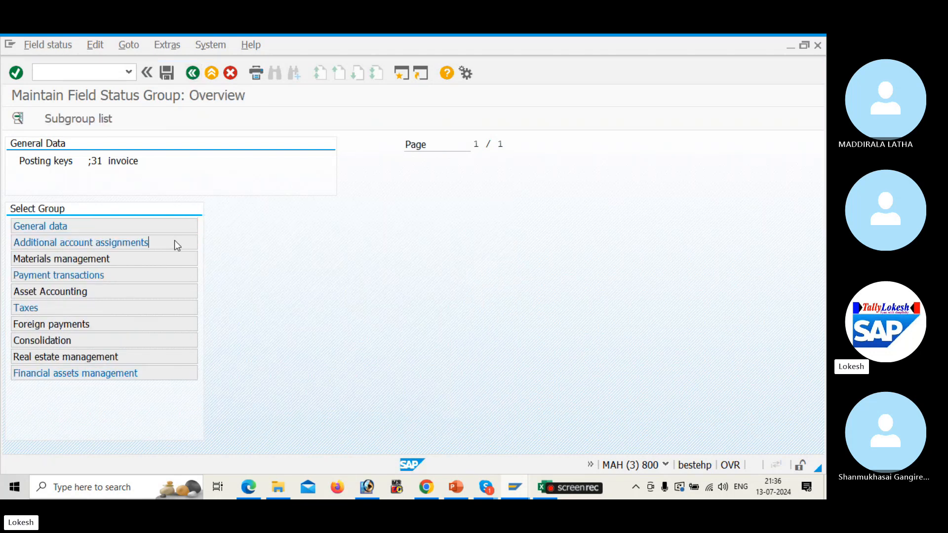
{"action": "double_click", "coordinate": [176, 244]}
{"action": "left_click", "coordinate": [194, 76]}
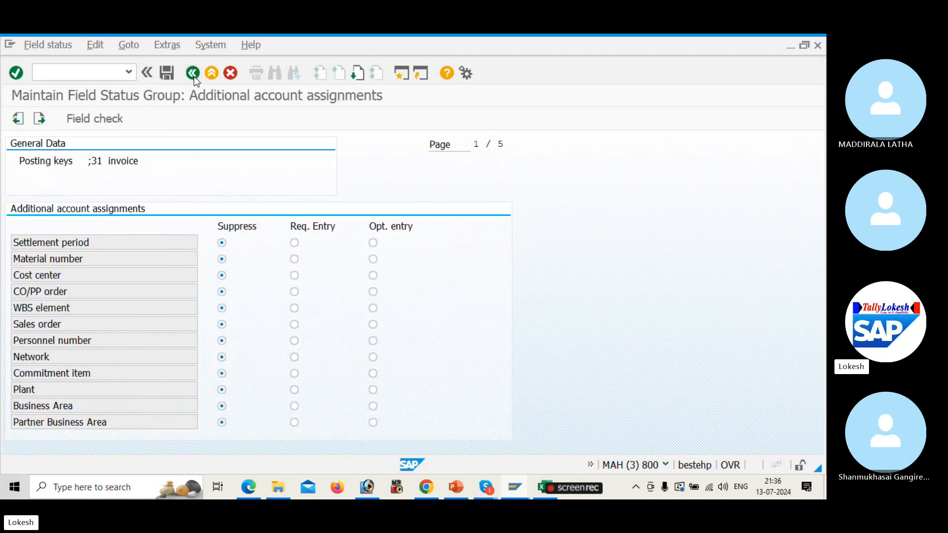
{"action": "double_click", "coordinate": [176, 264]}
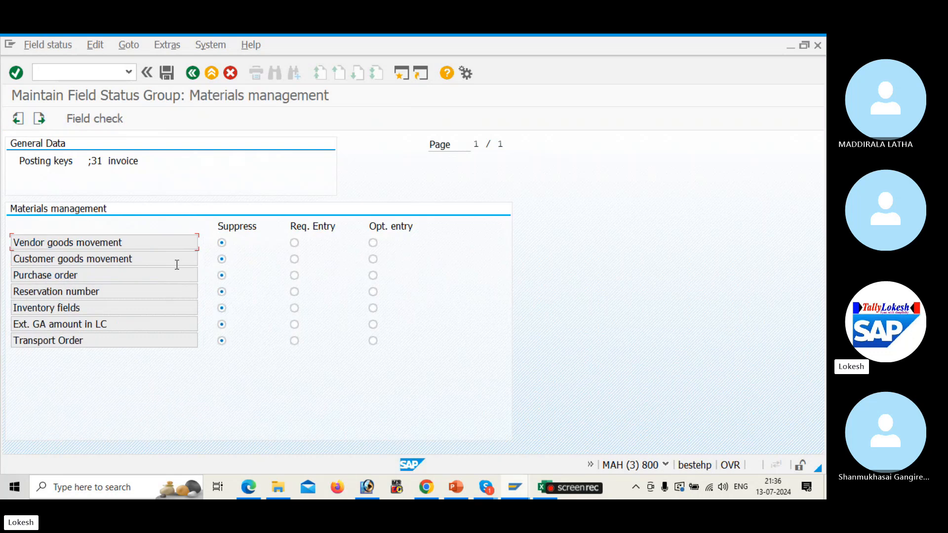
{"action": "left_click", "coordinate": [193, 73]}
{"action": "double_click", "coordinate": [154, 274]}
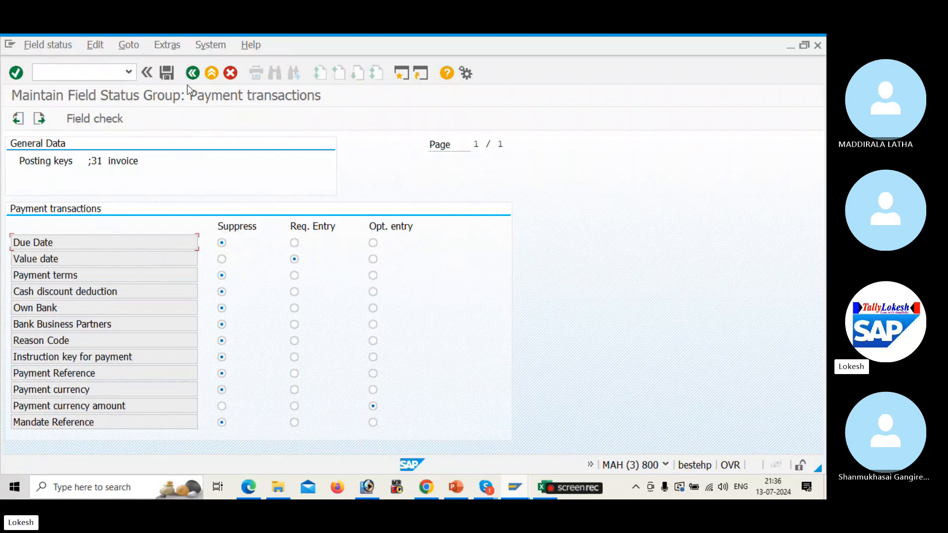
{"action": "left_click", "coordinate": [193, 73]}
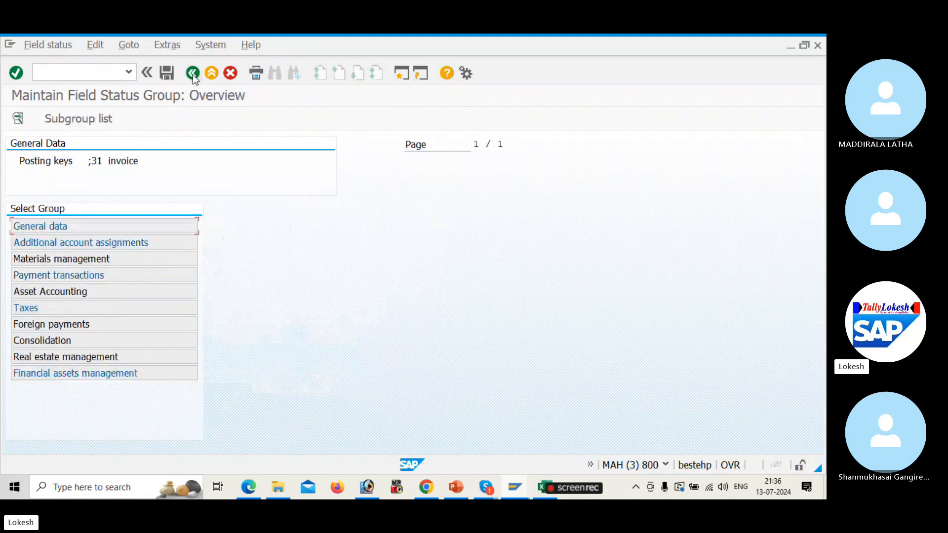
{"action": "double_click", "coordinate": [123, 292]}
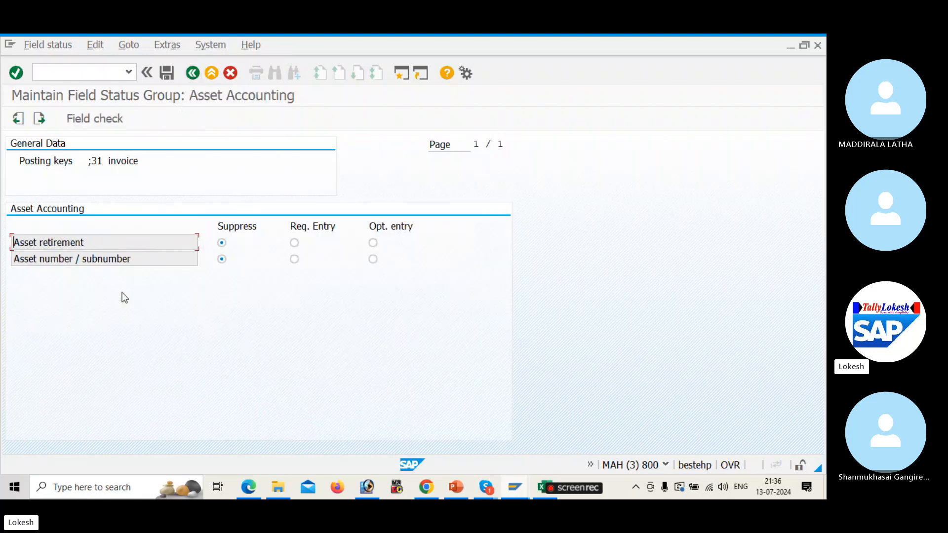
{"action": "left_click", "coordinate": [194, 74]}
{"action": "left_click", "coordinate": [194, 74]}
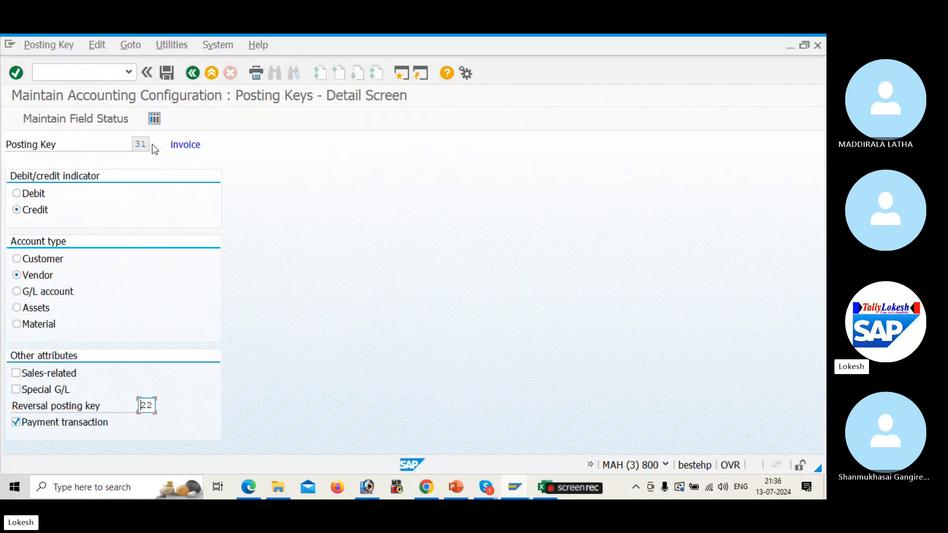
{"action": "left_click", "coordinate": [191, 74]}
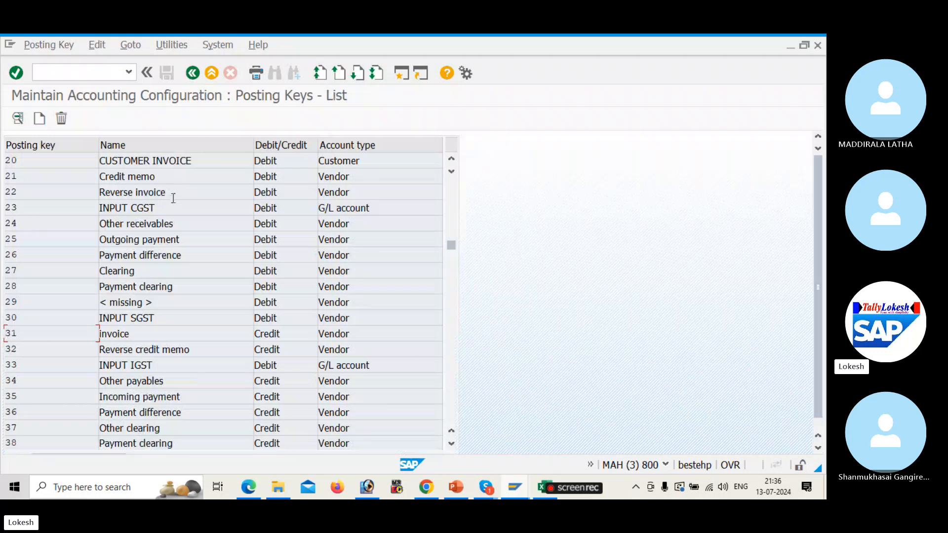
Inspect posting key 22's General data, Materials management, Payment transactions and Asset Accounting field statuses
{"action": "double_click", "coordinate": [178, 193]}
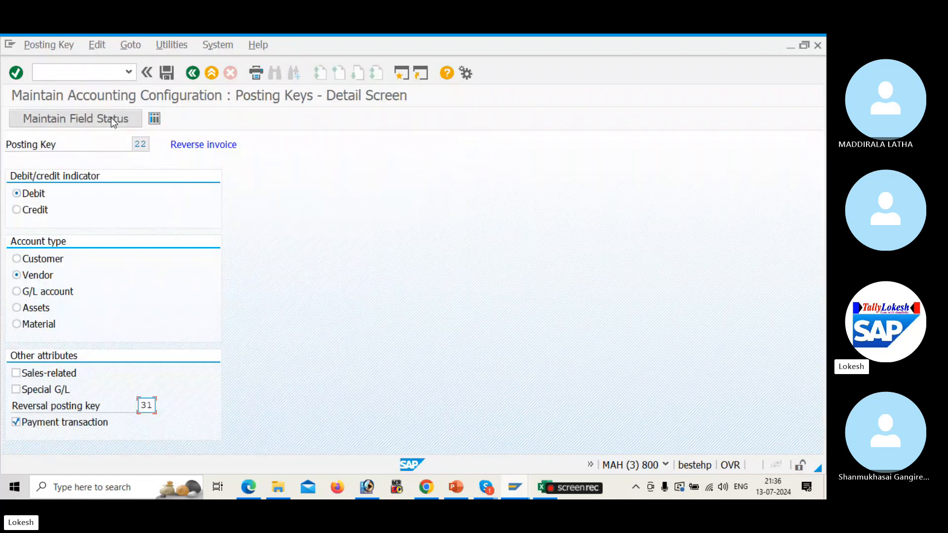
{"action": "left_click", "coordinate": [113, 118]}
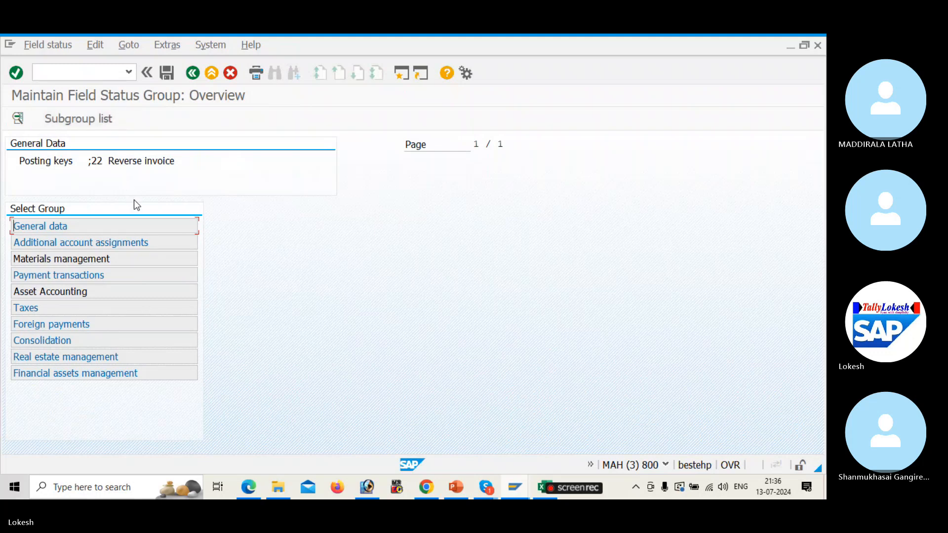
{"action": "double_click", "coordinate": [147, 226]}
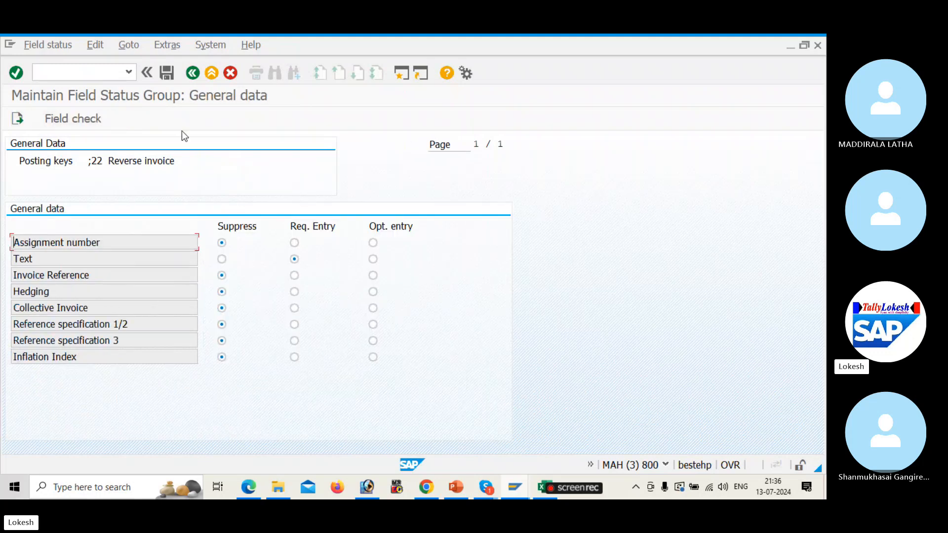
{"action": "left_click", "coordinate": [192, 73]}
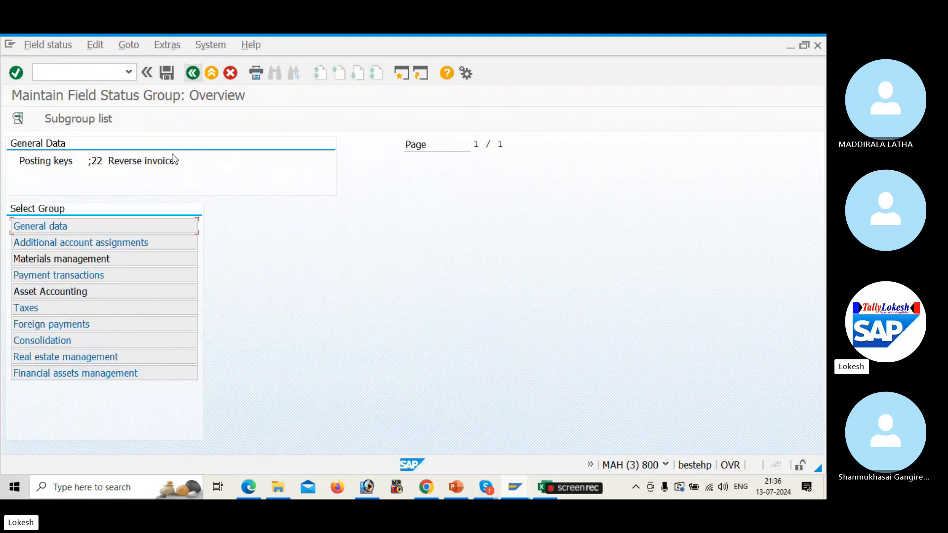
{"action": "double_click", "coordinate": [158, 261]}
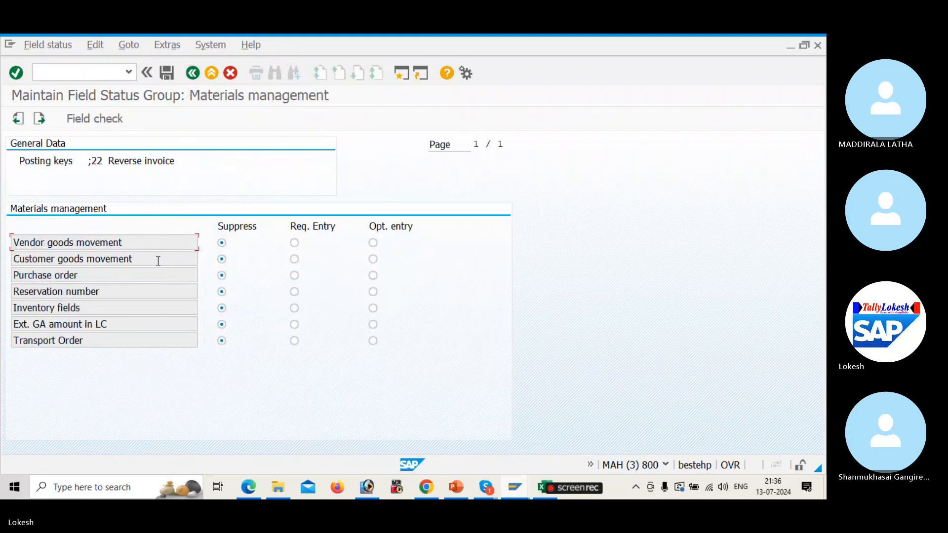
{"action": "left_click", "coordinate": [193, 73]}
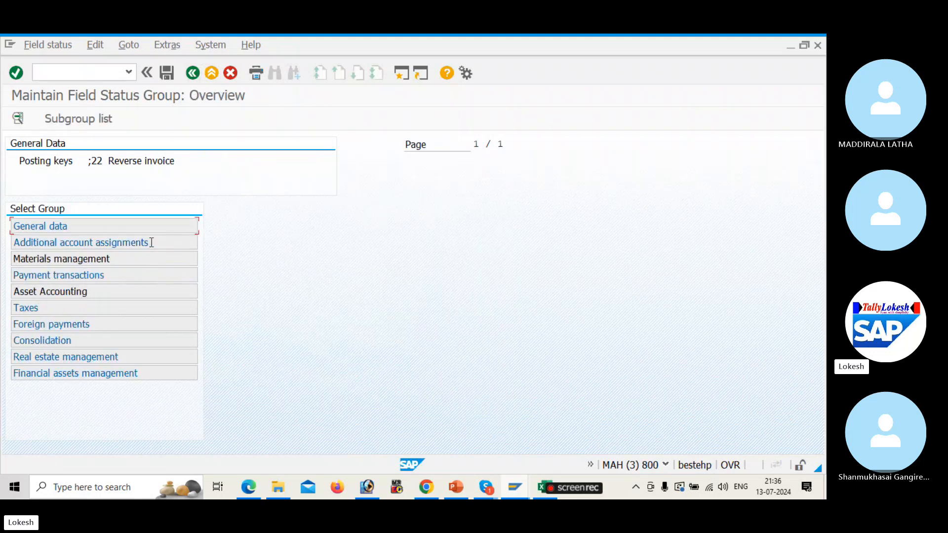
{"action": "double_click", "coordinate": [164, 275]}
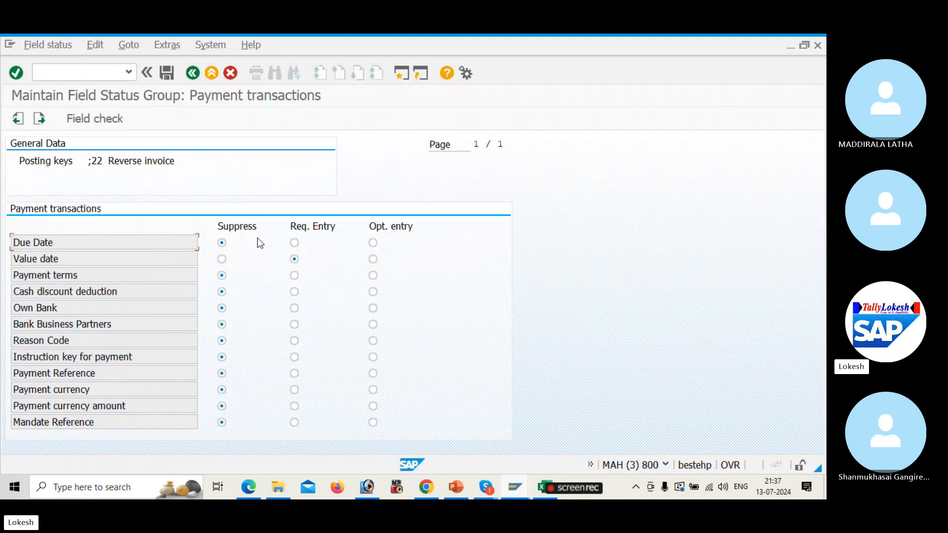
{"action": "left_click", "coordinate": [193, 73]}
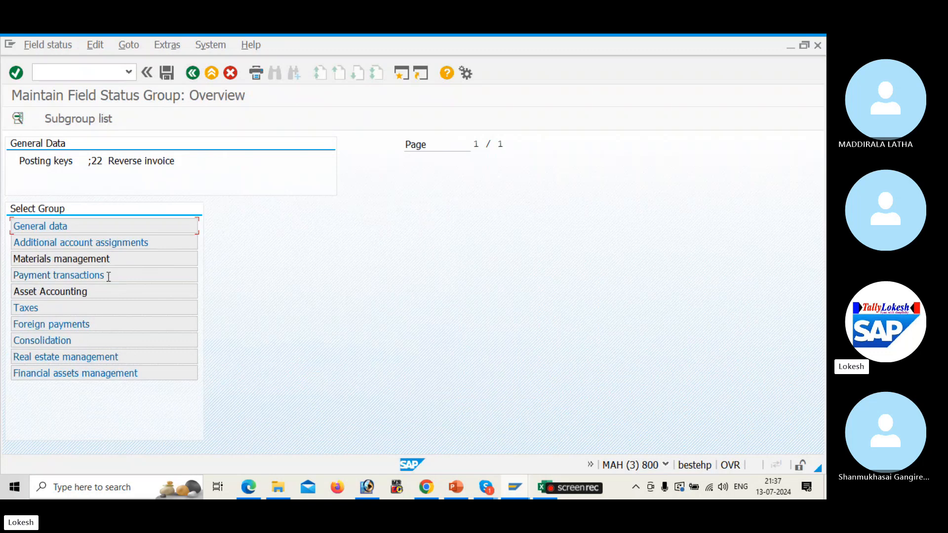
{"action": "double_click", "coordinate": [120, 291]}
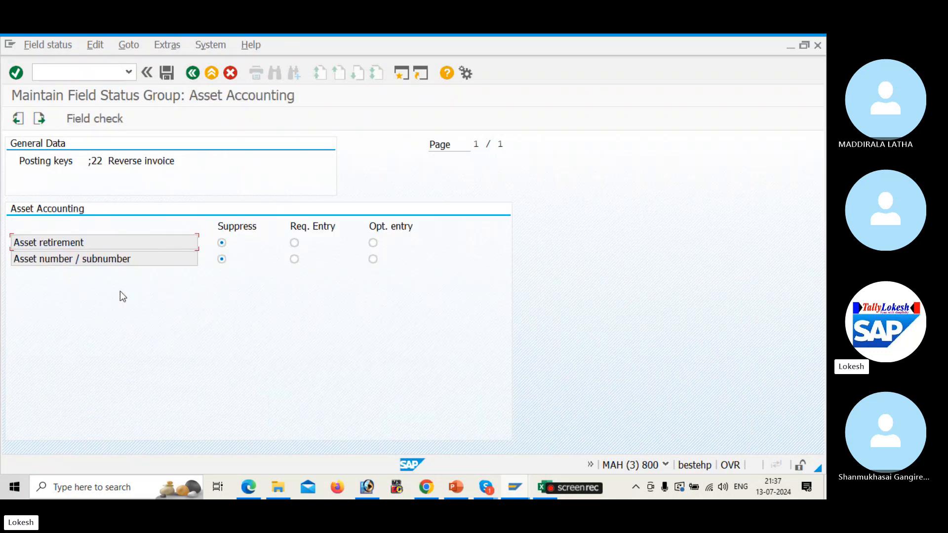
Back out of key 22's settings to the Posting Keys list and leave it
{"action": "left_click", "coordinate": [190, 77]}
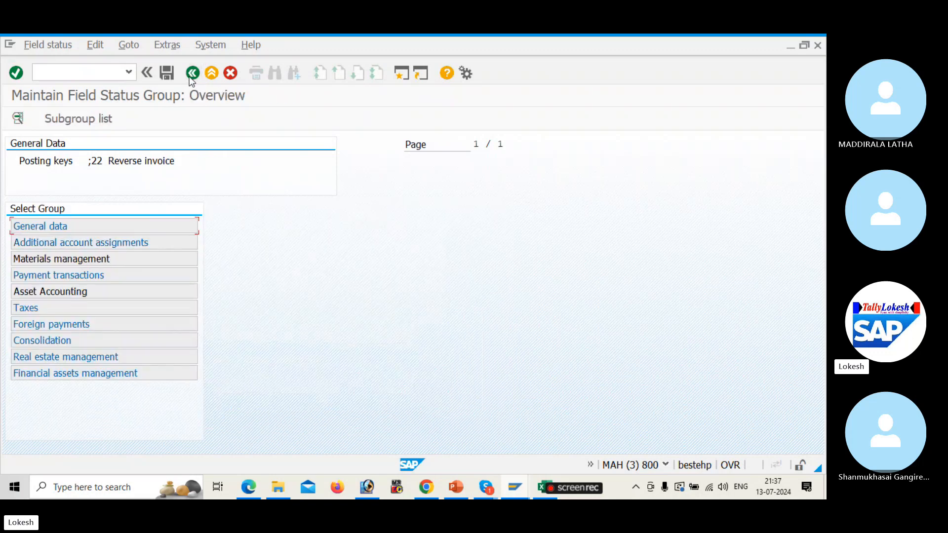
{"action": "left_click", "coordinate": [190, 77]}
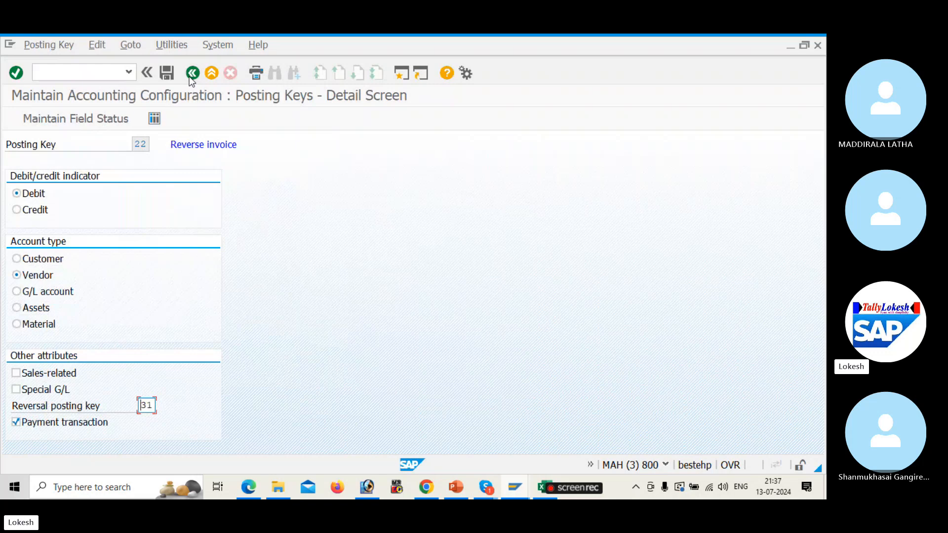
{"action": "left_click", "coordinate": [190, 77]}
{"action": "left_click", "coordinate": [192, 74]}
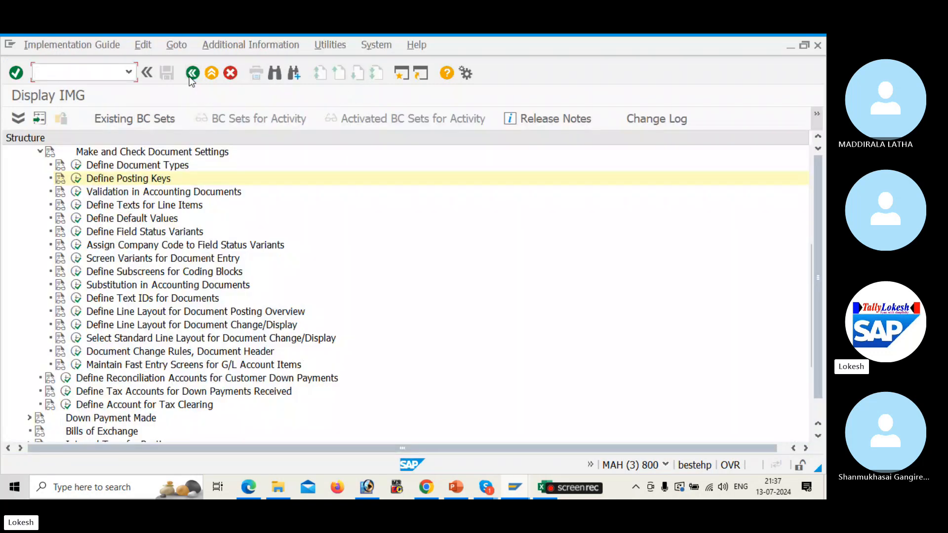
Leave configuration, close the F5272 error window and enter /NXFB60 in the command field
{"action": "left_click", "coordinate": [191, 74]}
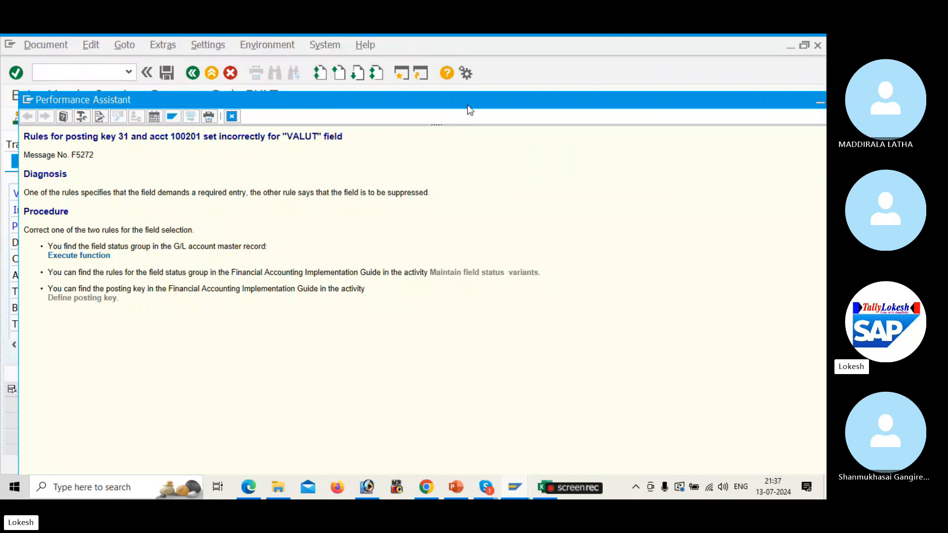
{"action": "left_click_drag", "start_coordinate": [469, 109], "coordinate": [360, 108]}
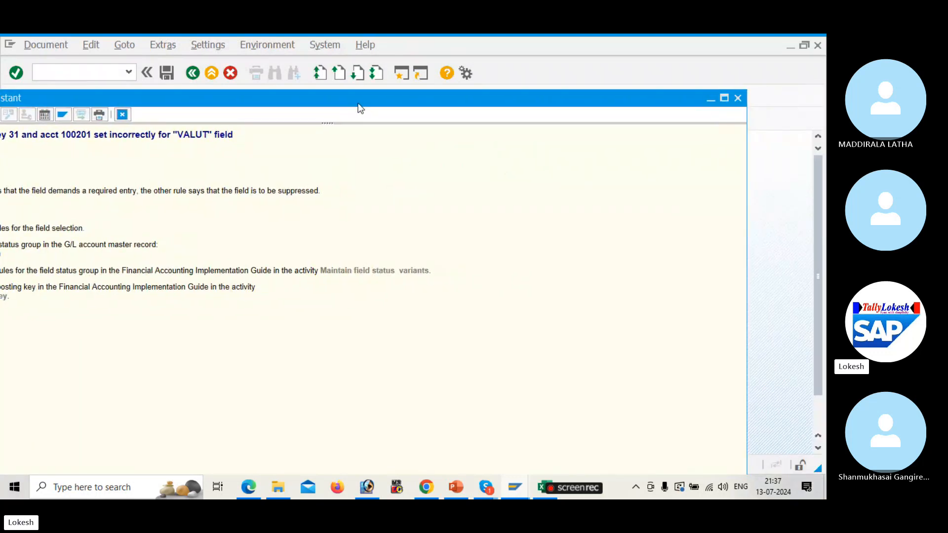
{"action": "left_click", "coordinate": [737, 98]}
{"action": "left_click", "coordinate": [105, 74]}
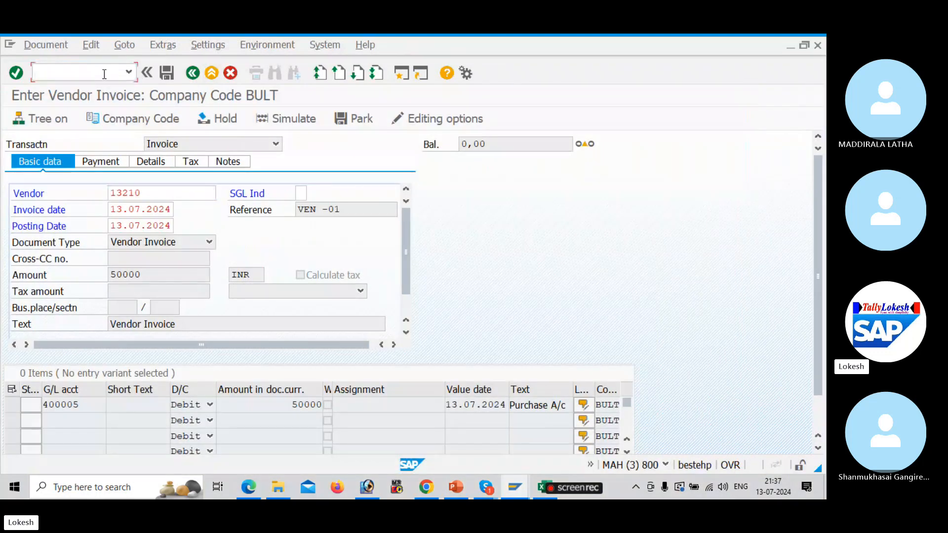
{"action": "type", "text": "/"}
{"action": "type", "text": "N"}
{"action": "type", "text": "X"}
{"action": "type", "text": "FB"}
{"action": "type", "text": "60"}
Restart invoice entry and pick vendor 13210, TATA SOLUTIONS PVT LTD, from the BULT vendor search
{"action": "key", "text": "Return"}
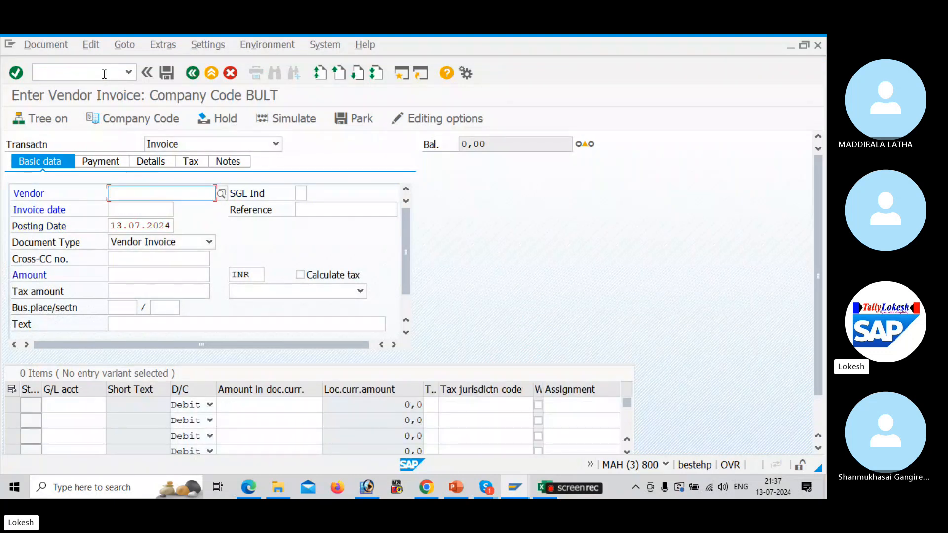
{"action": "key", "text": "BackSpace"}
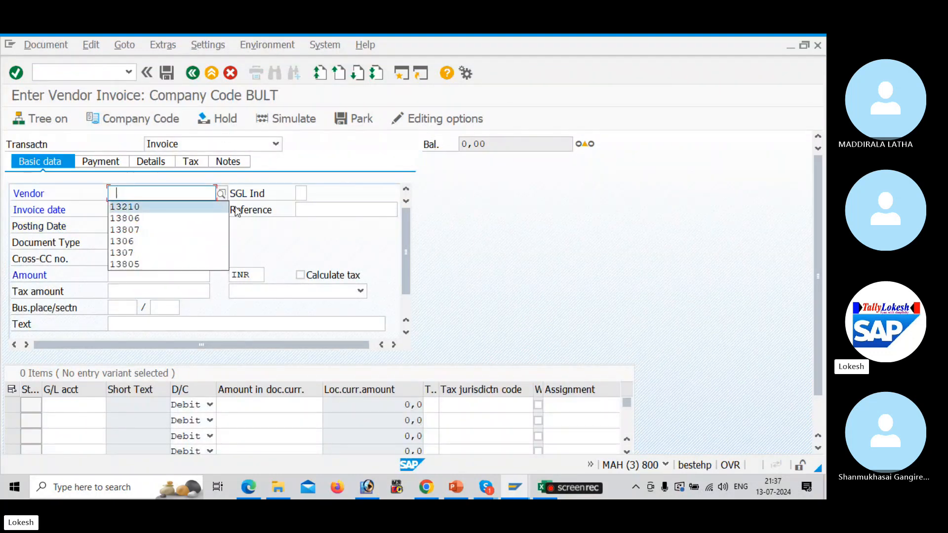
{"action": "left_click", "coordinate": [226, 197]}
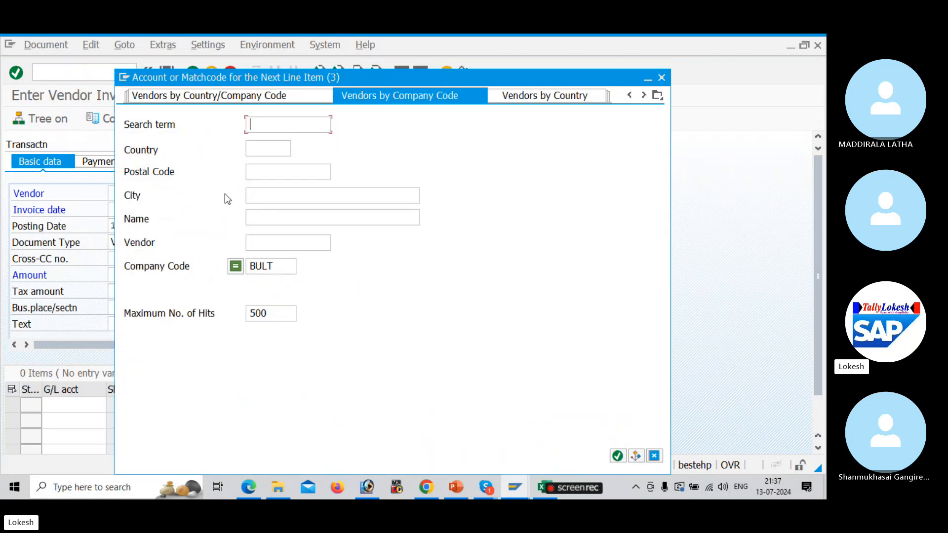
{"action": "left_click", "coordinate": [265, 249]}
{"action": "key", "text": "Return"}
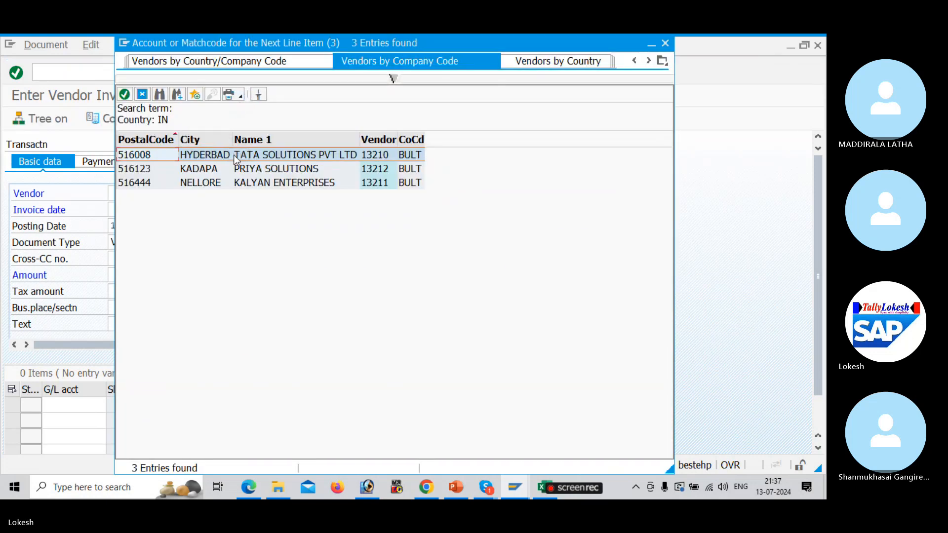
{"action": "double_click", "coordinate": [236, 156]}
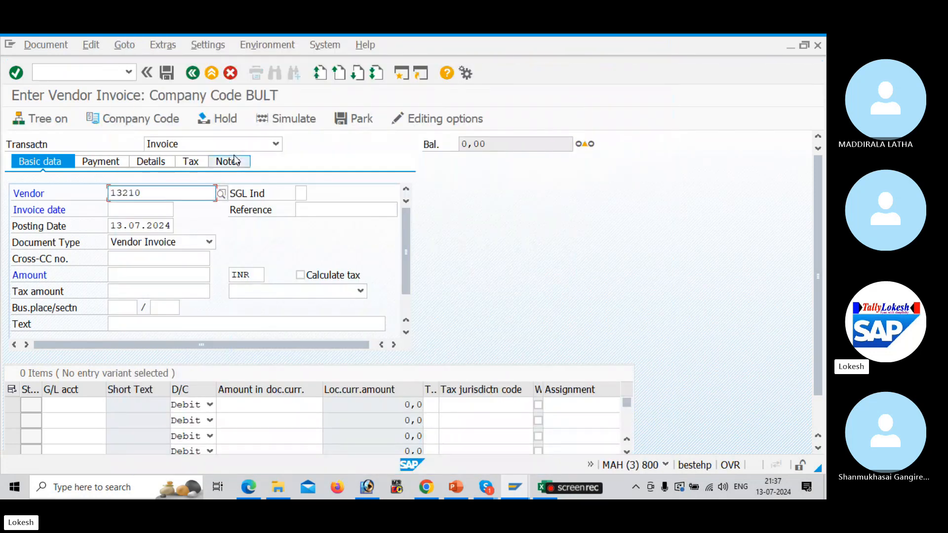
Fill invoice date 13.07.2024, reference VEN -01, amount 50000 and header text Vendor Invoice
{"action": "key", "text": "Tab"}
{"action": "key", "text": "Tab"}
{"action": "key", "text": "BackSpace"}
{"action": "key", "text": "Return"}
{"action": "key", "text": "Tab"}
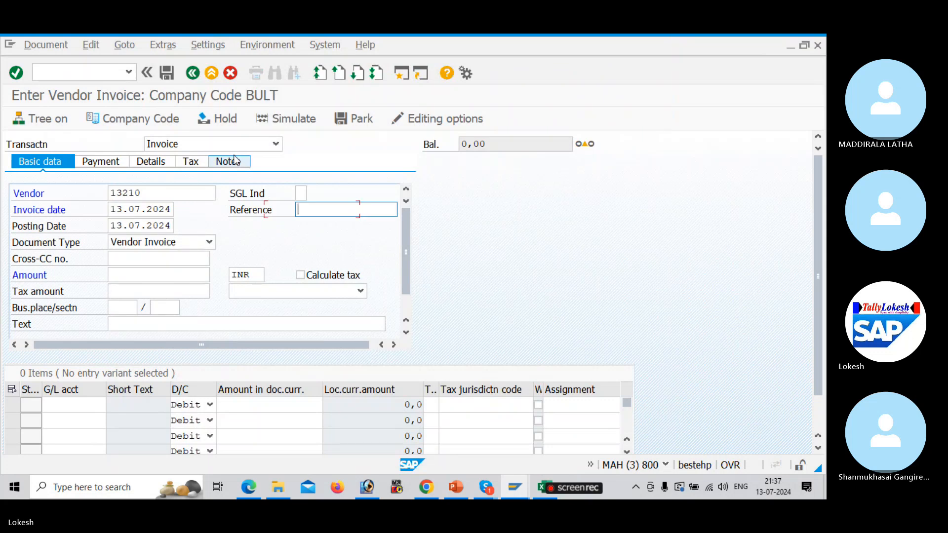
{"action": "key", "text": "BackSpace"}
{"action": "key", "text": "Return"}
{"action": "key", "text": "Tab"}
{"action": "key", "text": "Tab"}
{"action": "key", "text": "Tab"}
{"action": "key", "text": "BackSpace"}
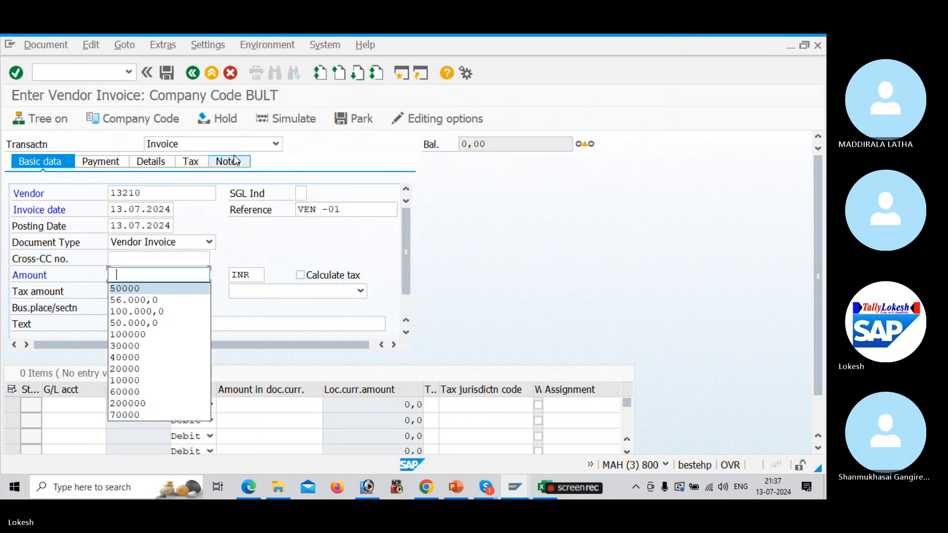
{"action": "key", "text": "Return"}
{"action": "key", "text": "Tab"}
{"action": "key", "text": "Tab"}
{"action": "key", "text": "Tab"}
{"action": "key", "text": "Tab"}
{"action": "key", "text": "Tab"}
{"action": "key", "text": "Tab"}
{"action": "key", "text": "Tab"}
{"action": "key", "text": "BackSpace"}
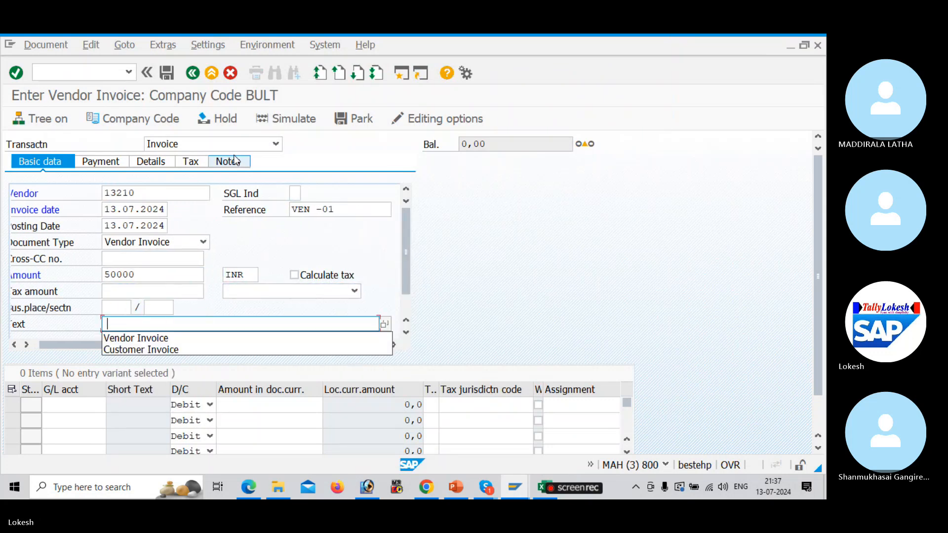
{"action": "key", "text": "Return"}
Add a G/L 400005 line for 50000 with value date 13.07.2024 and text Purchase A/c
{"action": "key", "text": "Tab"}
{"action": "key", "text": "BackSpace"}
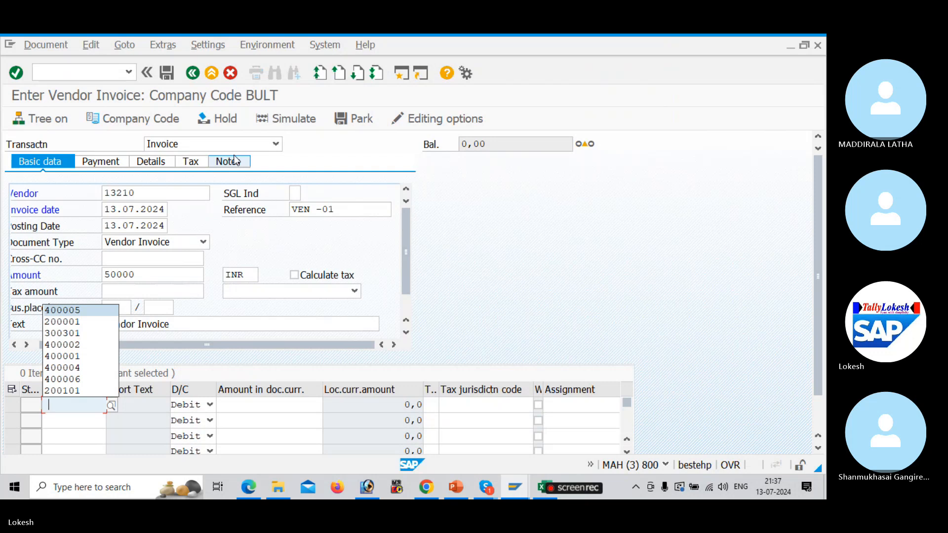
{"action": "key", "text": "Return"}
{"action": "key", "text": "Tab"}
{"action": "key", "text": "Tab"}
{"action": "key", "text": "BackSpace"}
{"action": "key", "text": "Return"}
{"action": "key", "text": "Tab"}
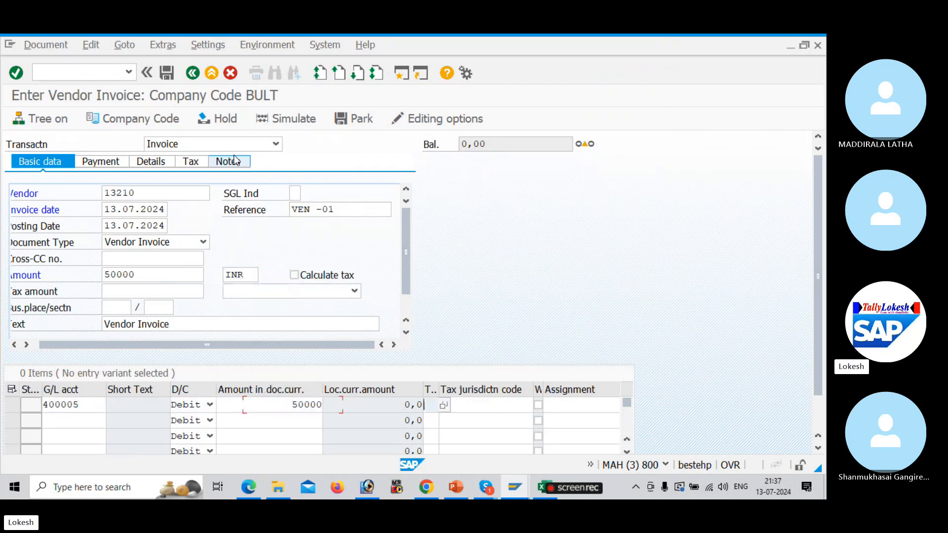
{"action": "key", "text": "Tab"}
{"action": "key", "text": "Tab"}
{"action": "key", "text": "Tab"}
{"action": "key", "text": "Tab"}
{"action": "key", "text": "BackSpace"}
{"action": "key", "text": "Return"}
{"action": "key", "text": "Tab"}
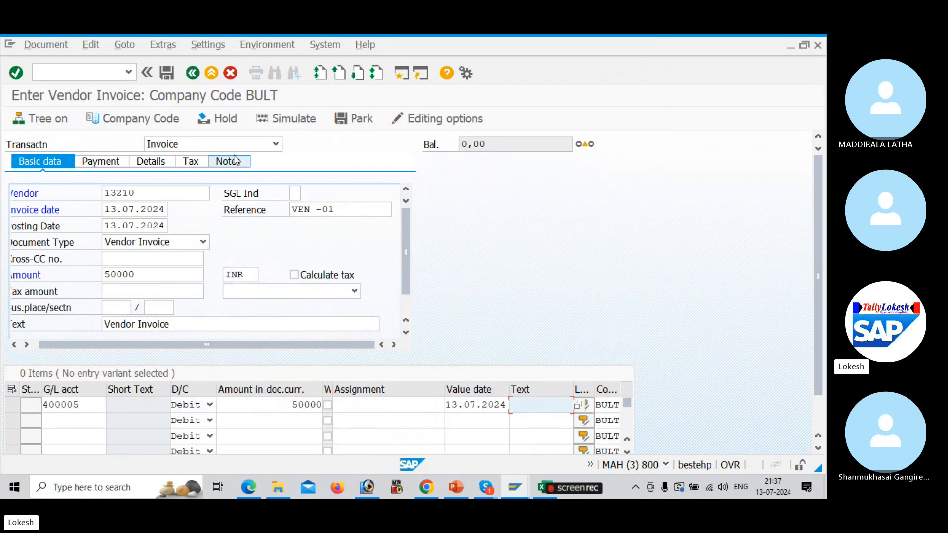
{"action": "key", "text": "BackSpace"}
{"action": "key", "text": "Return"}
{"action": "key", "text": "Tab"}
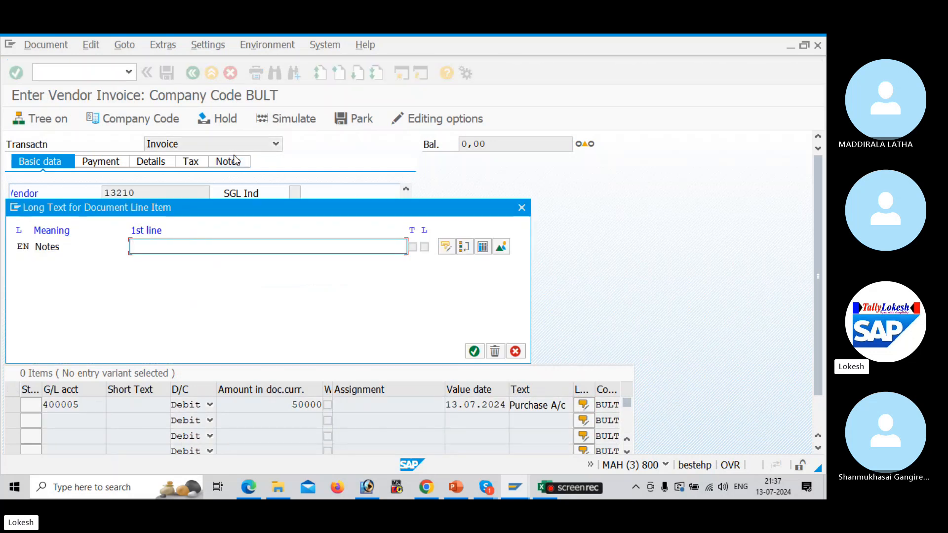
{"action": "left_click", "coordinate": [521, 208]}
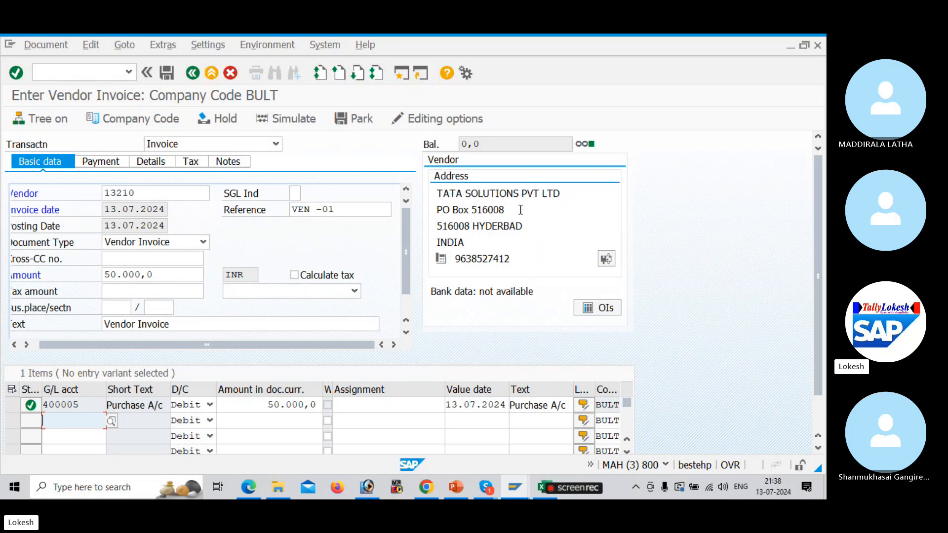
Simulate the invoice, then post it as document 1001
{"action": "left_click", "coordinate": [295, 119]}
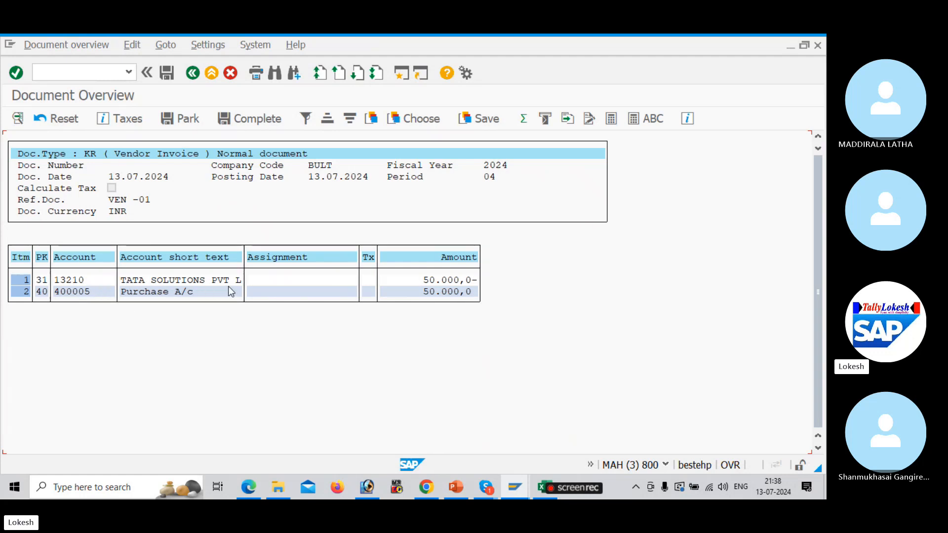
{"action": "left_click", "coordinate": [166, 73]}
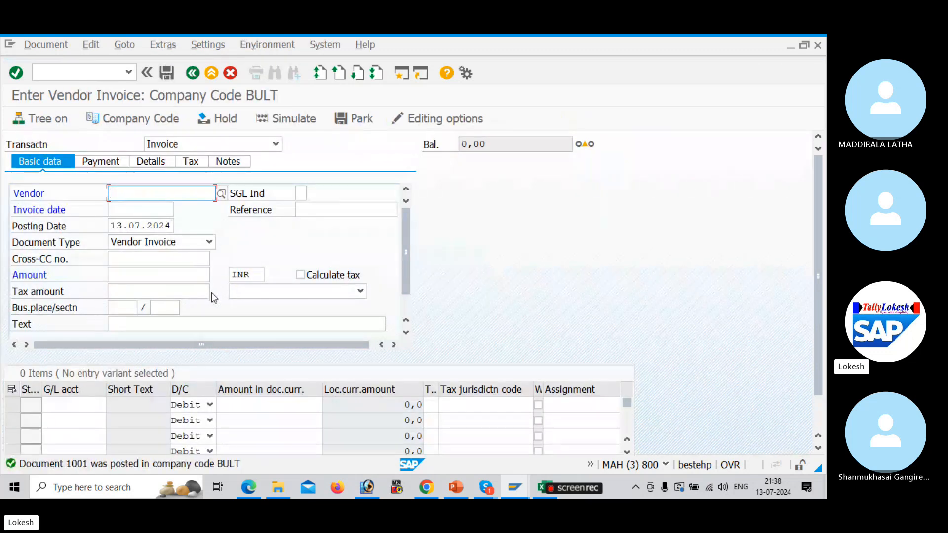
Enter vendor 13210 with reference VEN -02, amount 60000 and header text Vendor Invoice
{"action": "type", "text": "13210"}
{"action": "key", "text": "Tab"}
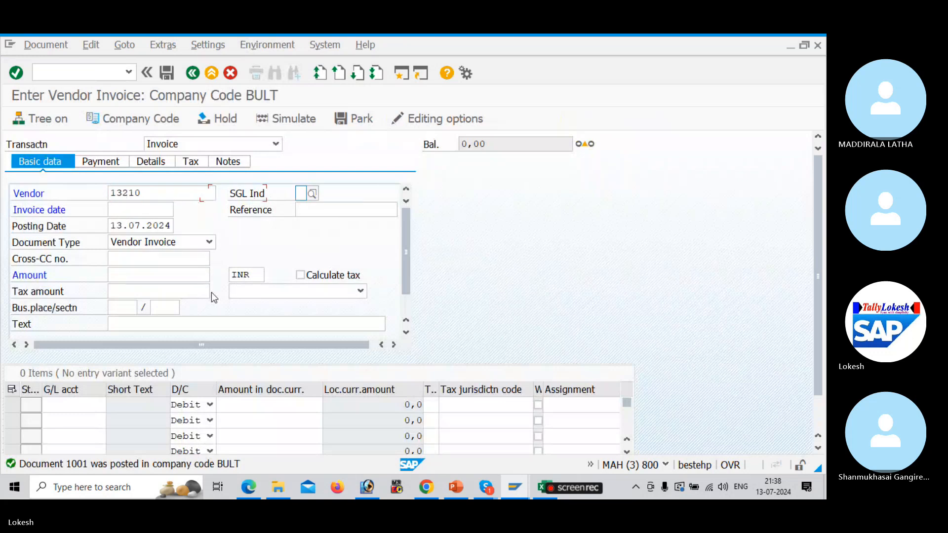
{"action": "key", "text": "Tab"}
{"action": "key", "text": "Down"}
{"action": "key", "text": "Tab"}
{"action": "key", "text": "Down"}
{"action": "key", "text": "Down"}
{"action": "key", "text": "Tab"}
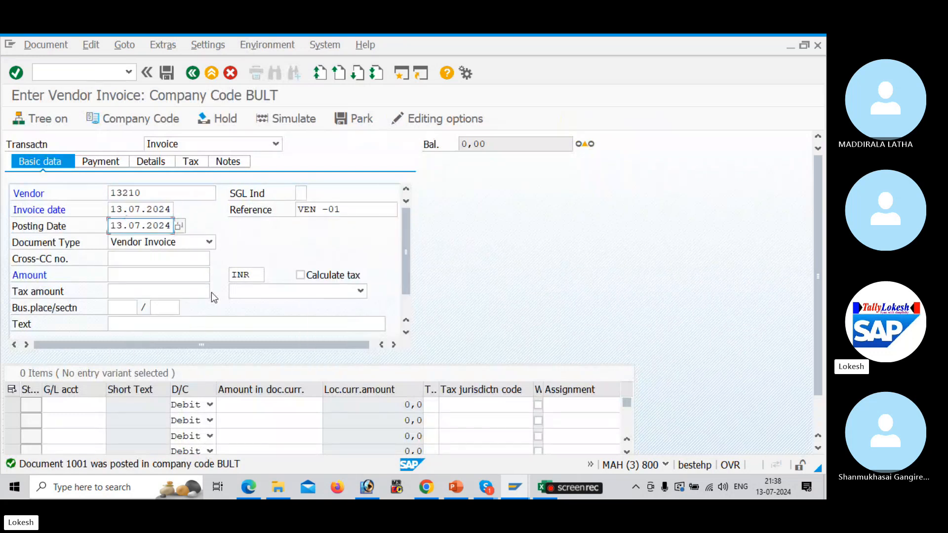
{"action": "left_click", "coordinate": [359, 210]}
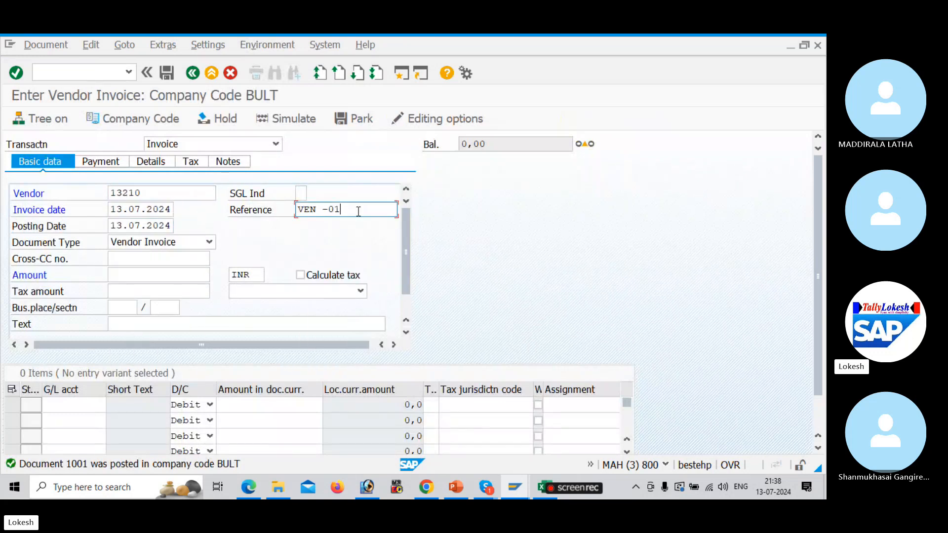
{"action": "key", "text": "BackSpace"}
{"action": "type", "text": "2"}
{"action": "key", "text": "Tab"}
{"action": "key", "text": "Tab"}
{"action": "key", "text": "Tab"}
{"action": "key", "text": "Tab"}
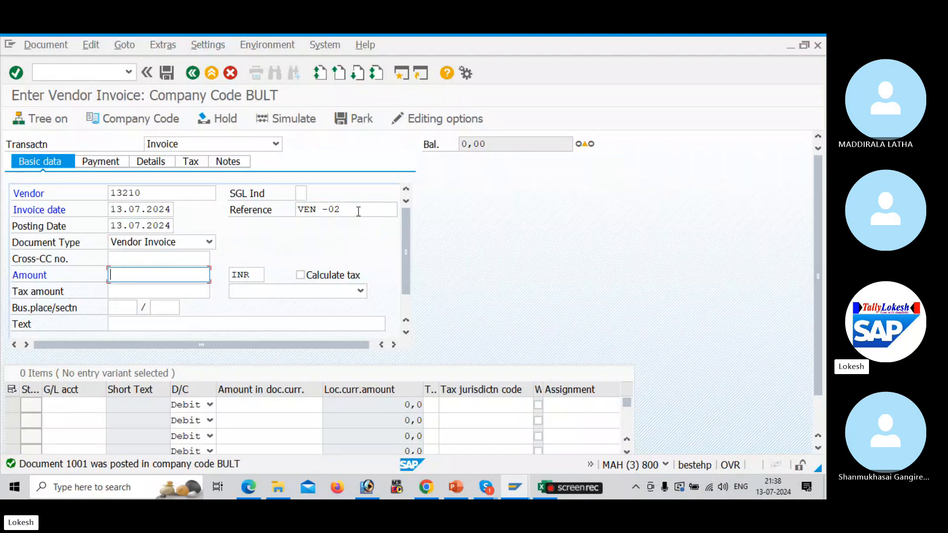
{"action": "key", "text": "Down"}
{"action": "key", "text": "Down"}
{"action": "key", "text": "Down"}
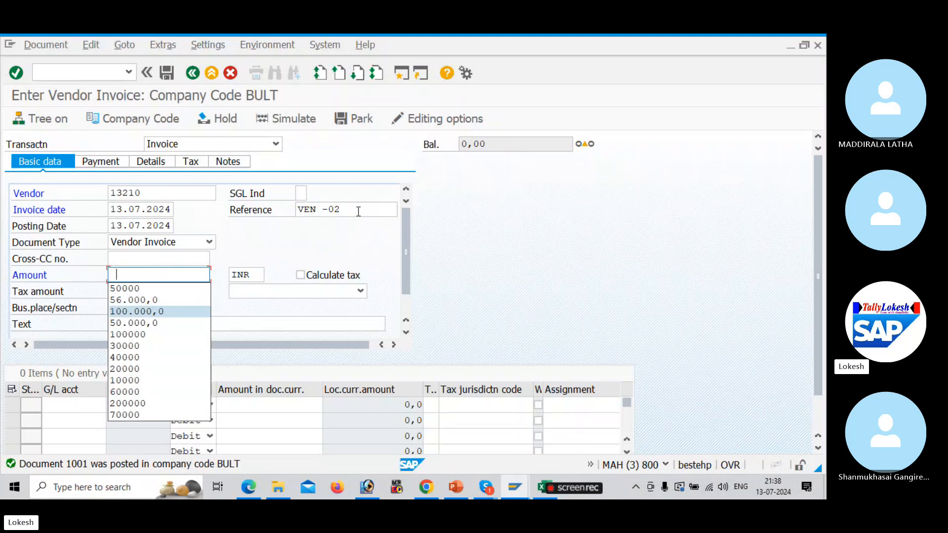
{"action": "key", "text": "Down"}
{"action": "key", "text": "Down"}
{"action": "key", "text": "Down"}
{"action": "key", "text": "Down"}
{"action": "key", "text": "Down"}
{"action": "key", "text": "Down"}
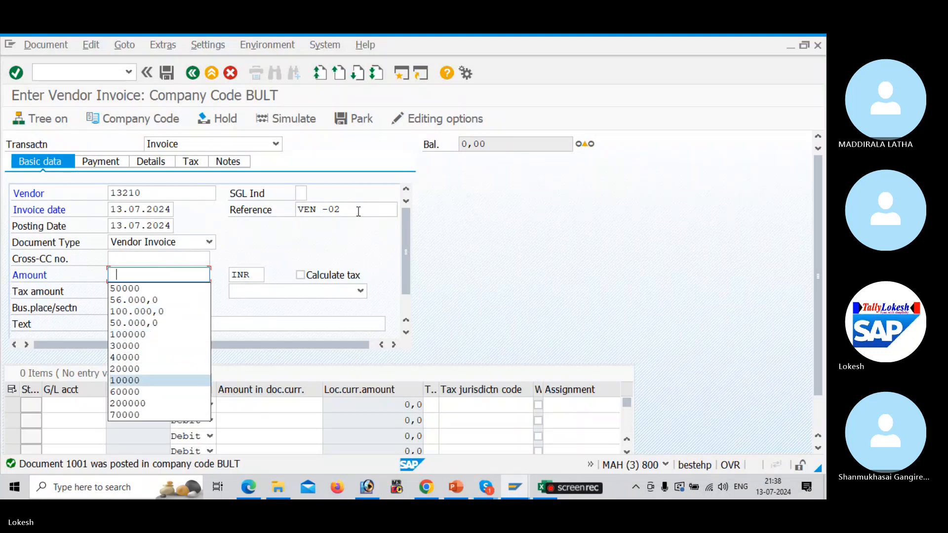
{"action": "key", "text": "Down"}
{"action": "key", "text": "Down"}
{"action": "key", "text": "Down"}
{"action": "key", "text": "Up"}
{"action": "key", "text": "Up"}
{"action": "key", "text": "Return"}
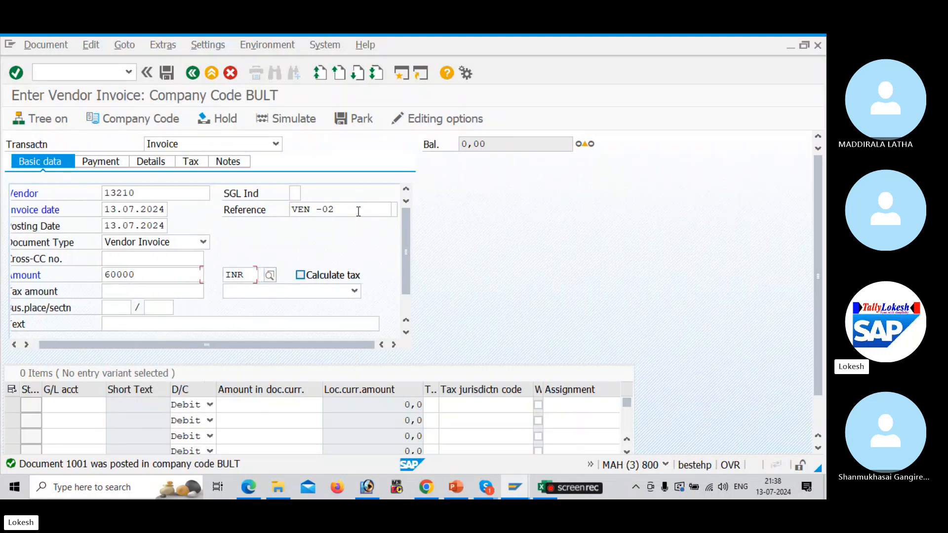
{"action": "key", "text": "Tab"}
{"action": "key", "text": "Tab"}
{"action": "key", "text": "Tab"}
{"action": "key", "text": "Tab"}
{"action": "key", "text": "Tab"}
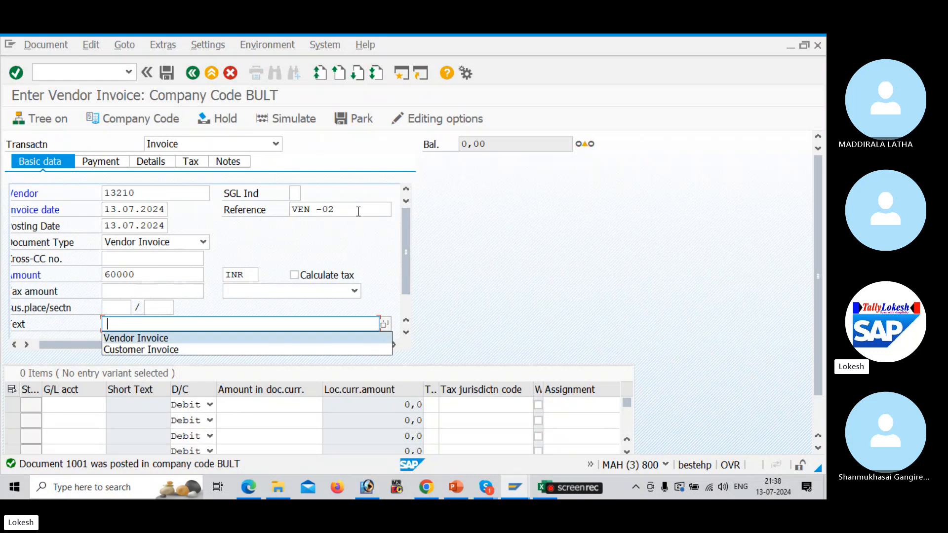
{"action": "key", "text": "Return"}
Add a G/L 400005 line for 60000 with value date 13.07.2024 and text Purchase A/c
{"action": "key", "text": "Tab"}
{"action": "key", "text": "Return"}
{"action": "key", "text": "Tab"}
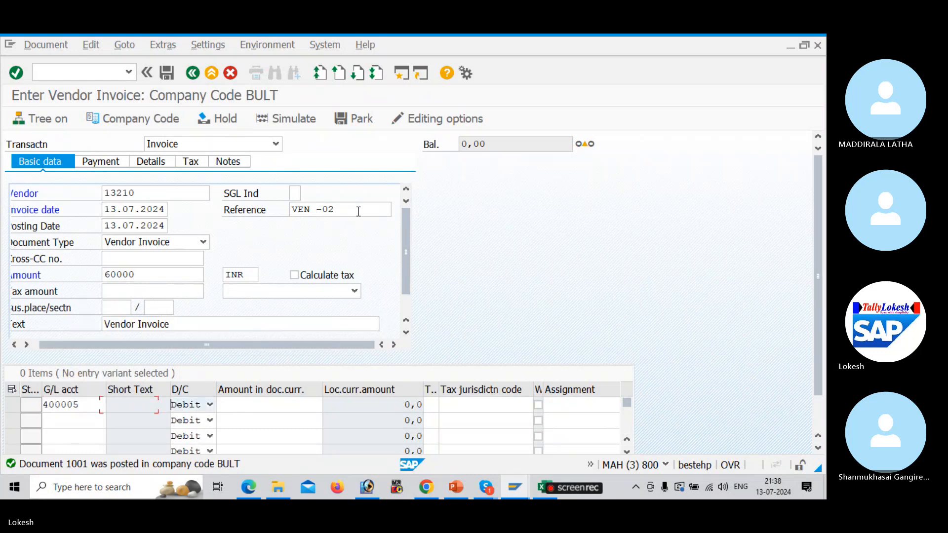
{"action": "key", "text": "Tab"}
{"action": "key", "text": "Down"}
{"action": "key", "text": "Down"}
{"action": "key", "text": "Down"}
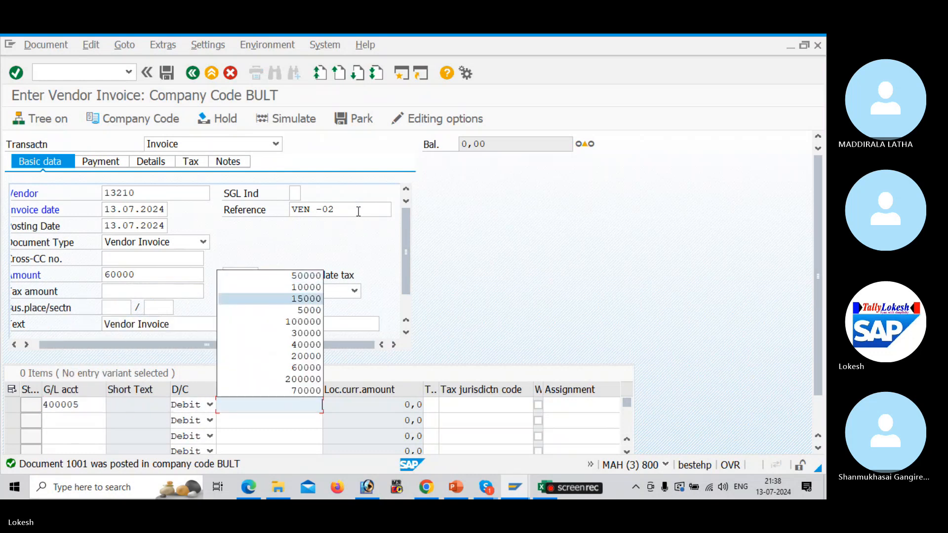
{"action": "key", "text": "Down"}
{"action": "key", "text": "Down"}
{"action": "key", "text": "Down"}
{"action": "key", "text": "Down"}
{"action": "key", "text": "Down"}
{"action": "key", "text": "Down"}
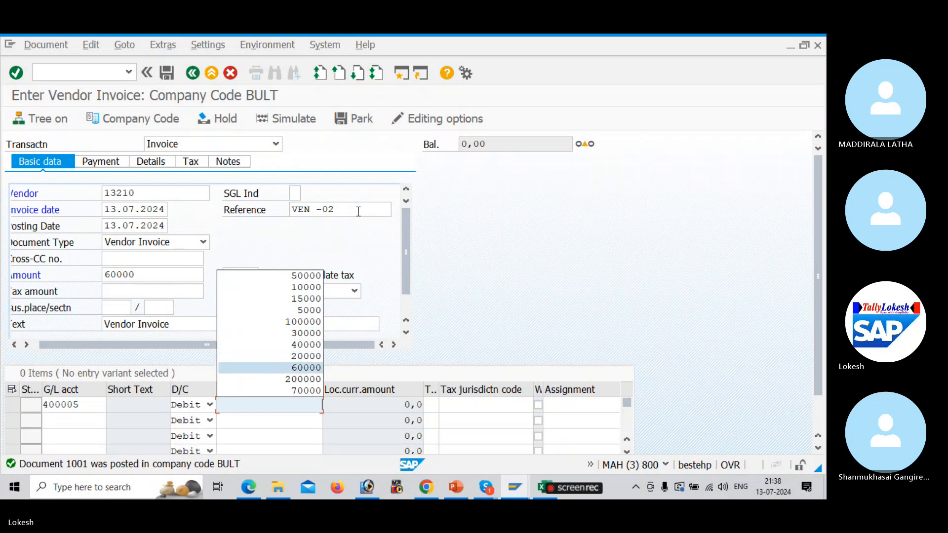
{"action": "key", "text": "Return"}
{"action": "key", "text": "Tab"}
{"action": "key", "text": "Tab"}
{"action": "key", "text": "Tab"}
{"action": "key", "text": "Tab"}
{"action": "key", "text": "Tab"}
{"action": "key", "text": "Tab"}
{"action": "key", "text": "Return"}
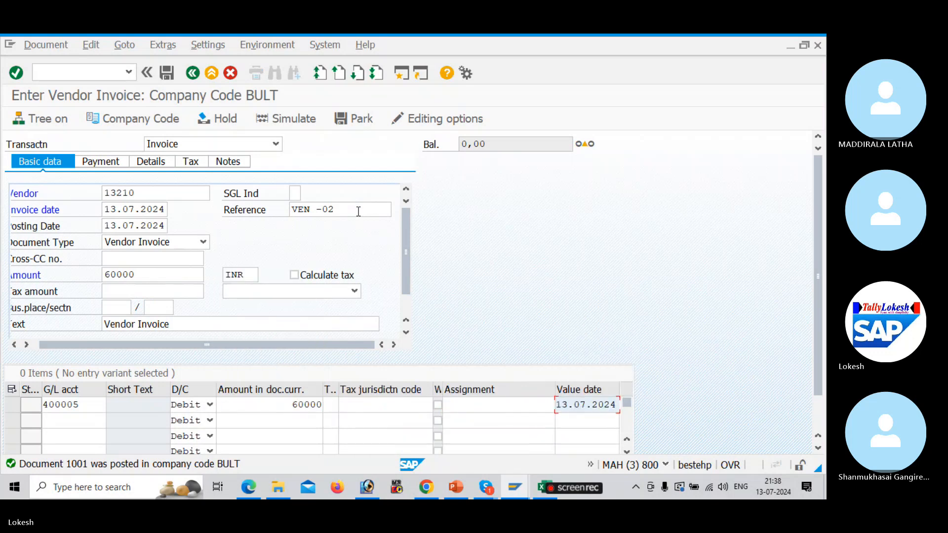
{"action": "key", "text": "Tab"}
{"action": "key", "text": "Down"}
{"action": "key", "text": "Return"}
{"action": "key", "text": "Tab"}
{"action": "key", "text": "Return"}
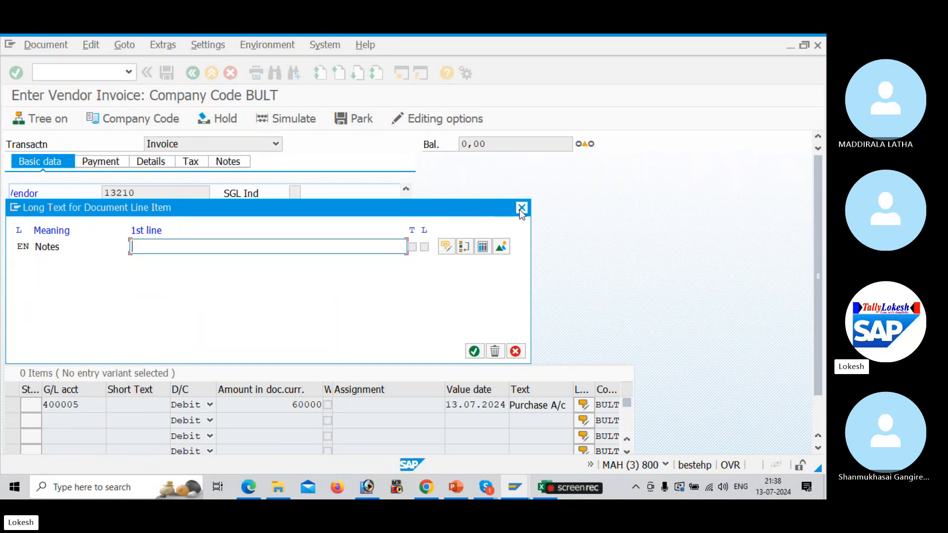
{"action": "key", "text": "Return"}
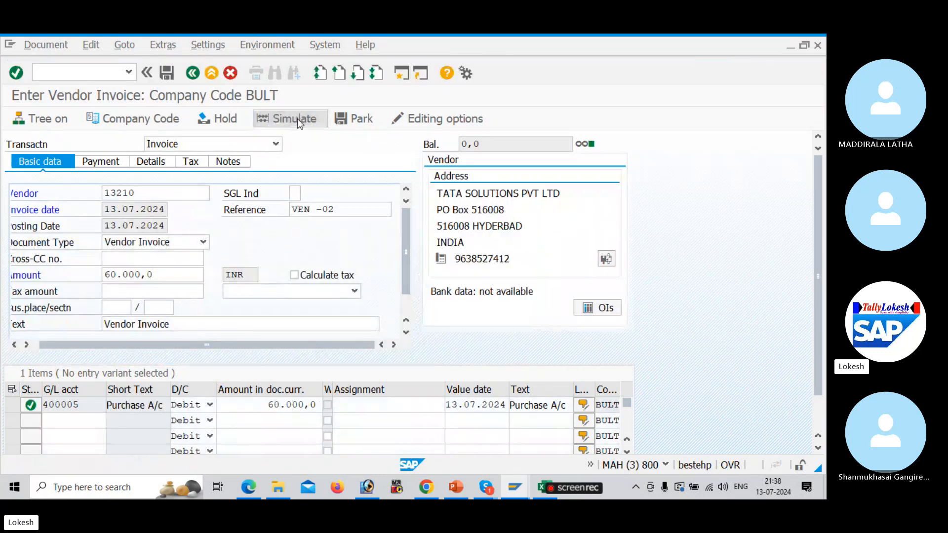
Simulate and post the invoice as document 1002, then look up FBL1N in the workbook
{"action": "left_click", "coordinate": [295, 118]}
{"action": "left_click", "coordinate": [172, 72]}
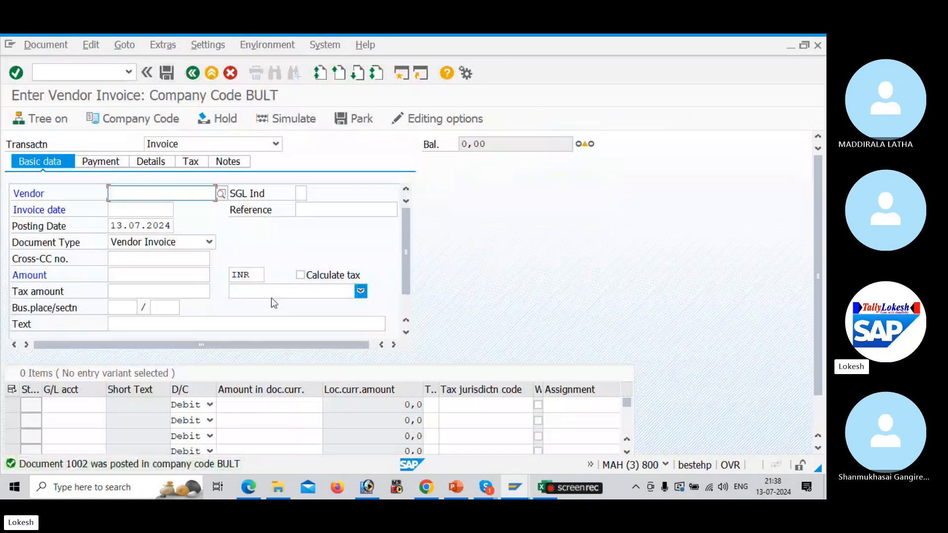
{"action": "key", "text": "alt+Tab"}
{"action": "key", "text": "alt+Tab"}
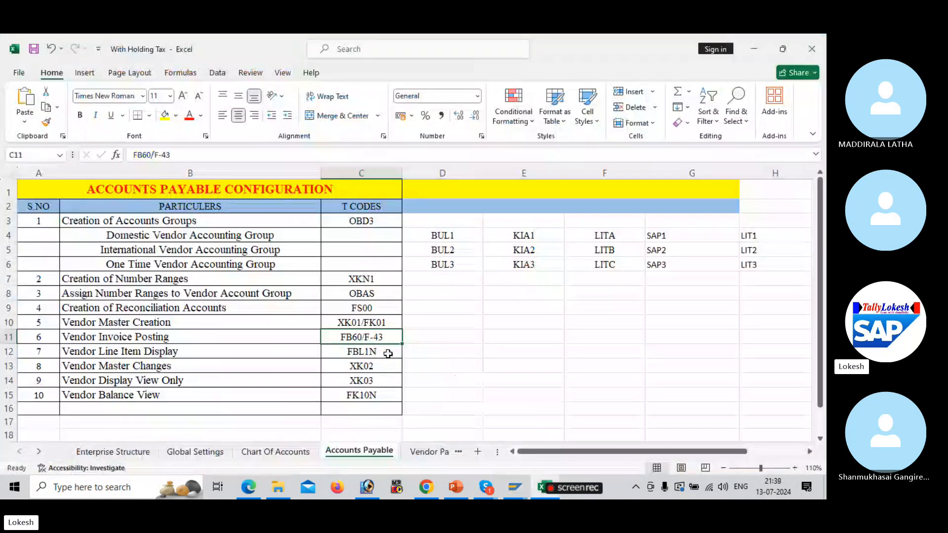
{"action": "left_click", "coordinate": [388, 354]}
{"action": "key", "text": "alt+Tab"}
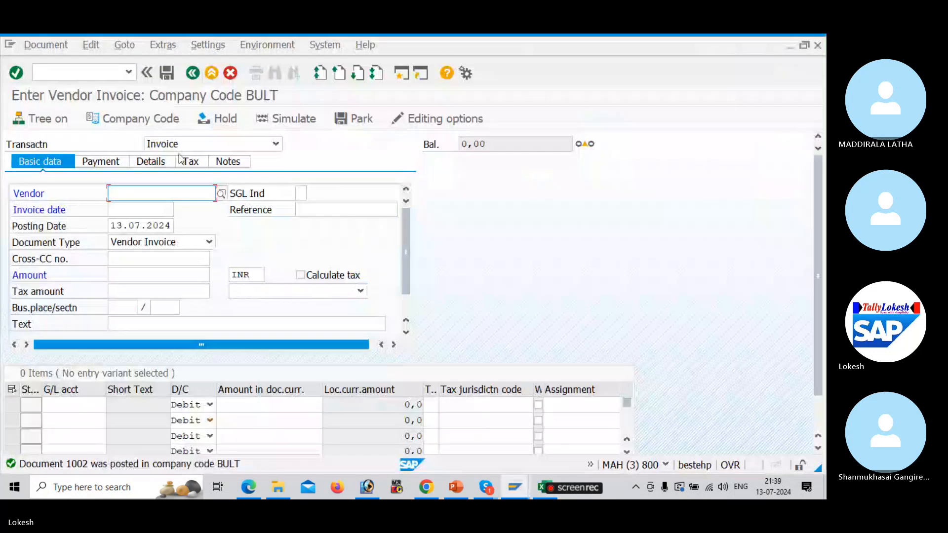
Run FBL1N for vendor 13210 (TATA SOLUTIONS) in BULT, listing invoices 1001 and 1002
{"action": "left_click", "coordinate": [103, 75]}
{"action": "type", "text": "/NFBL1"}
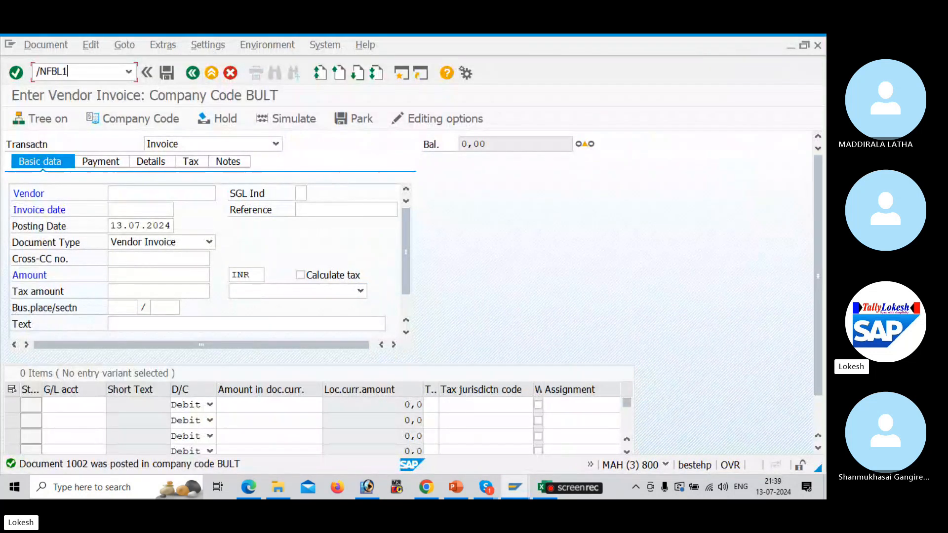
{"action": "type", "text": "N"}
{"action": "key", "text": "Return"}
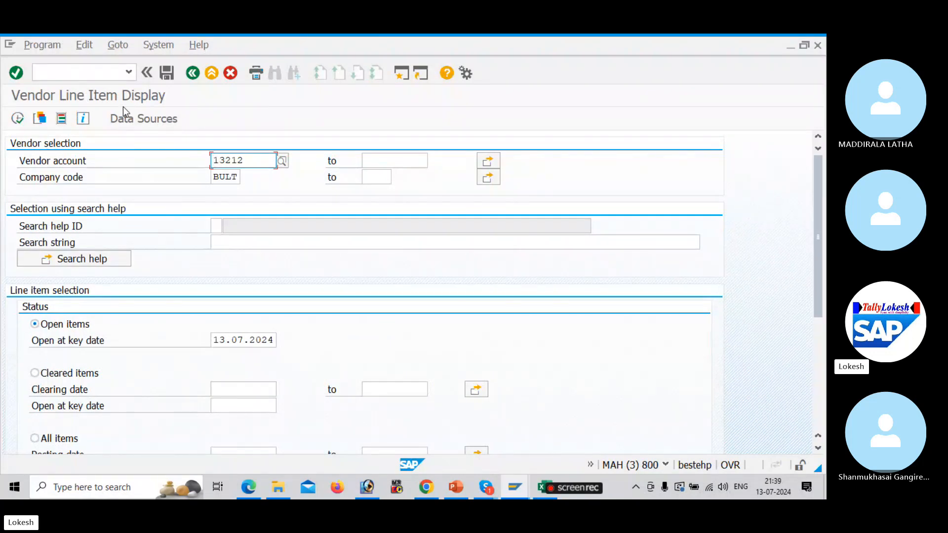
{"action": "left_click", "coordinate": [282, 162]}
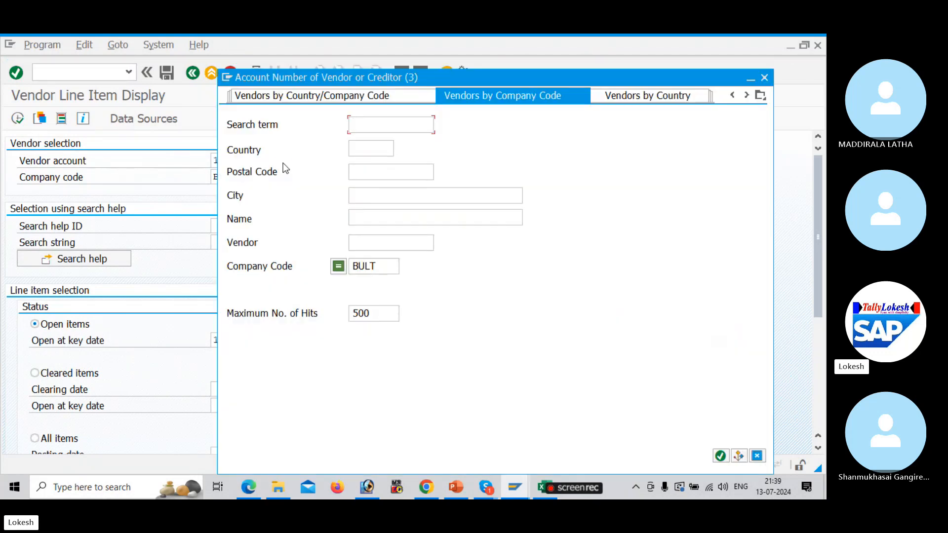
{"action": "key", "text": "Return"}
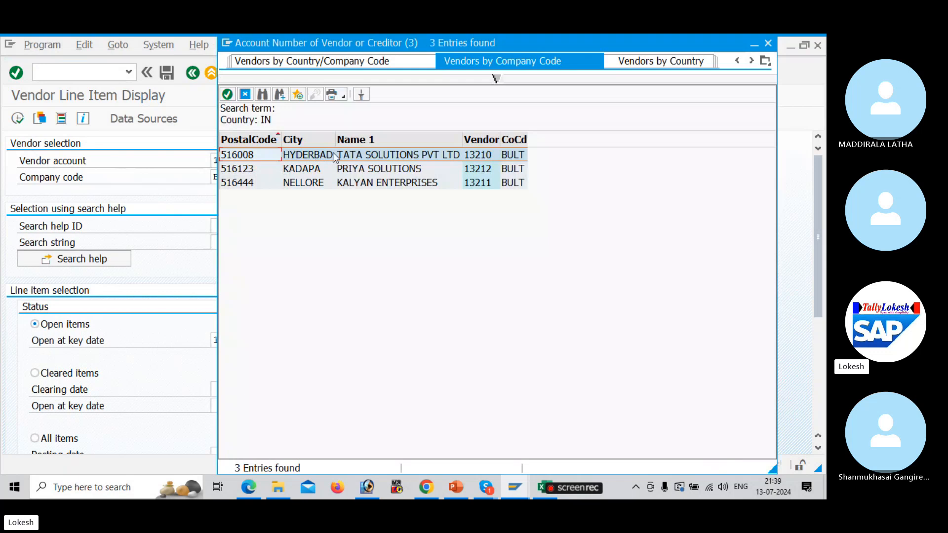
{"action": "double_click", "coordinate": [331, 156]}
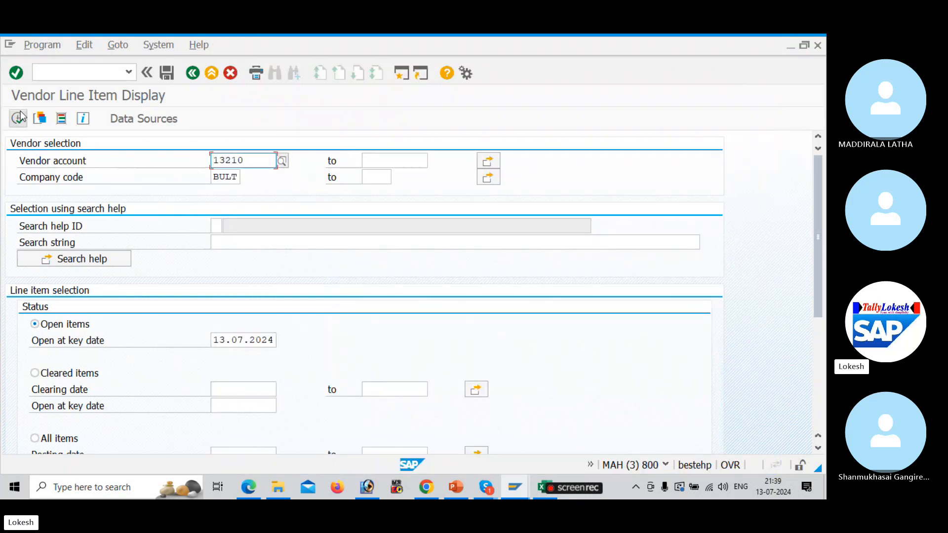
{"action": "left_click", "coordinate": [17, 118]}
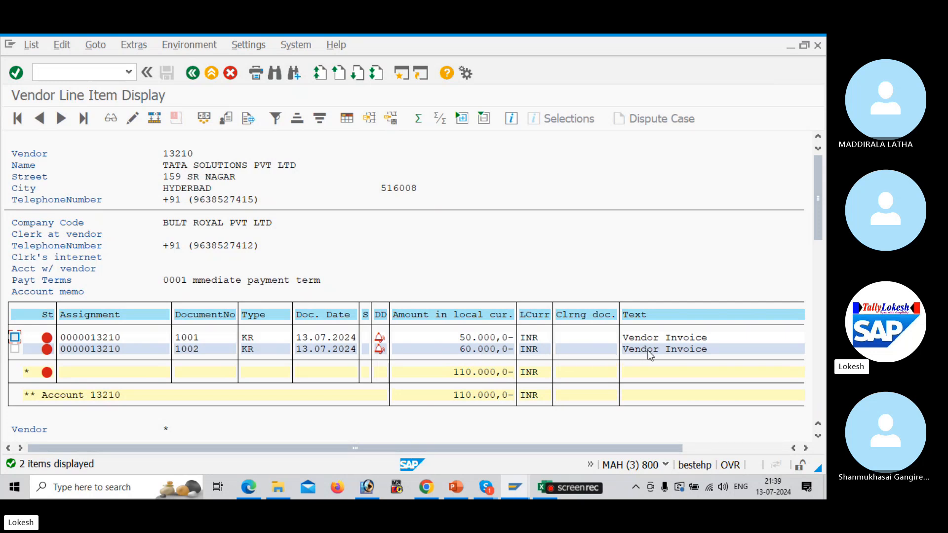
Confirm XK02 in the Excel workbook, then open Change Vendor for 13210 via /NXK02
{"action": "key", "text": "alt+Tab"}
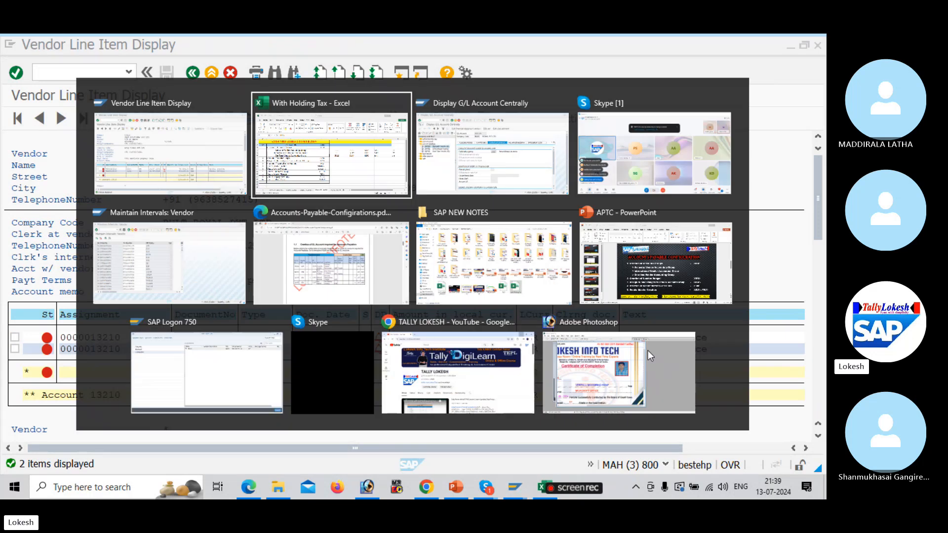
{"action": "left_click", "coordinate": [373, 366]}
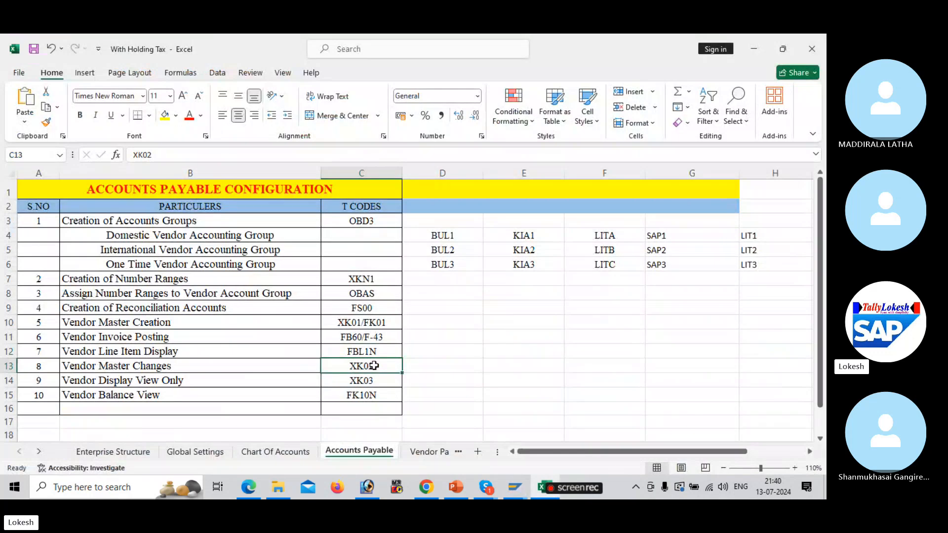
{"action": "key", "text": "alt+Tab"}
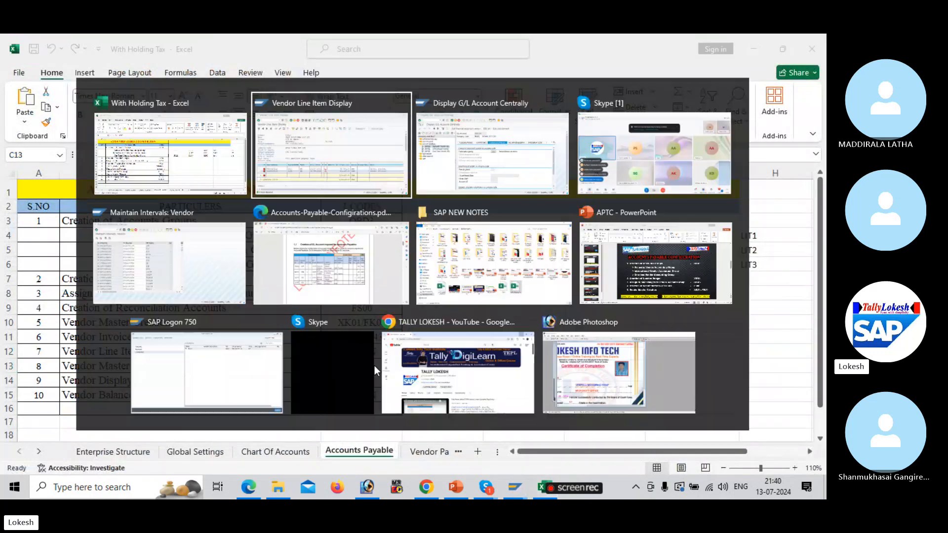
{"action": "key", "text": "alt+Tab"}
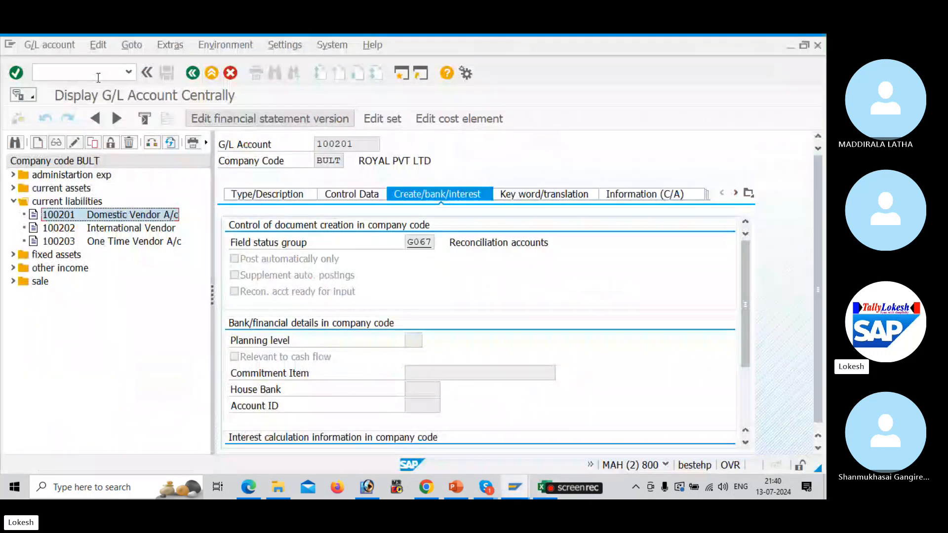
{"action": "left_click", "coordinate": [91, 77]}
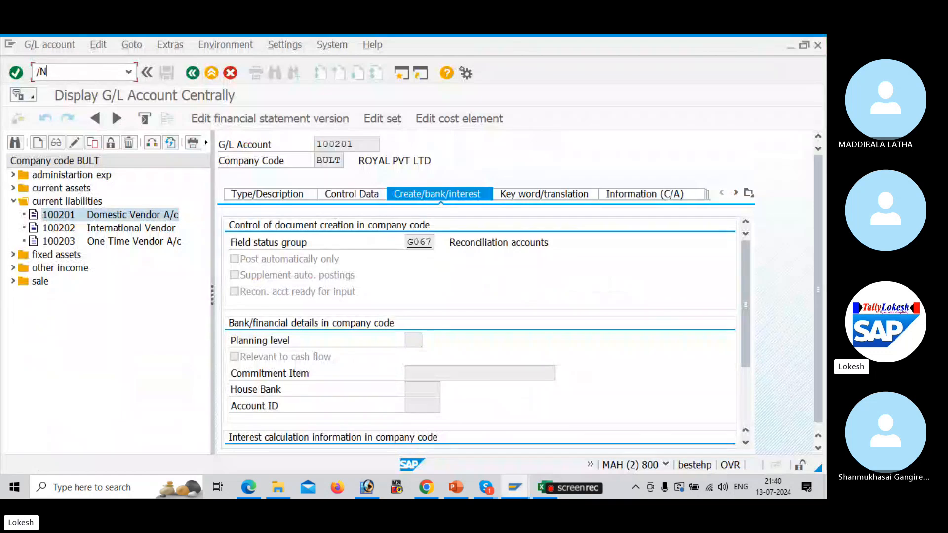
{"action": "type", "text": "/NXK02"}
{"action": "key", "text": "Return"}
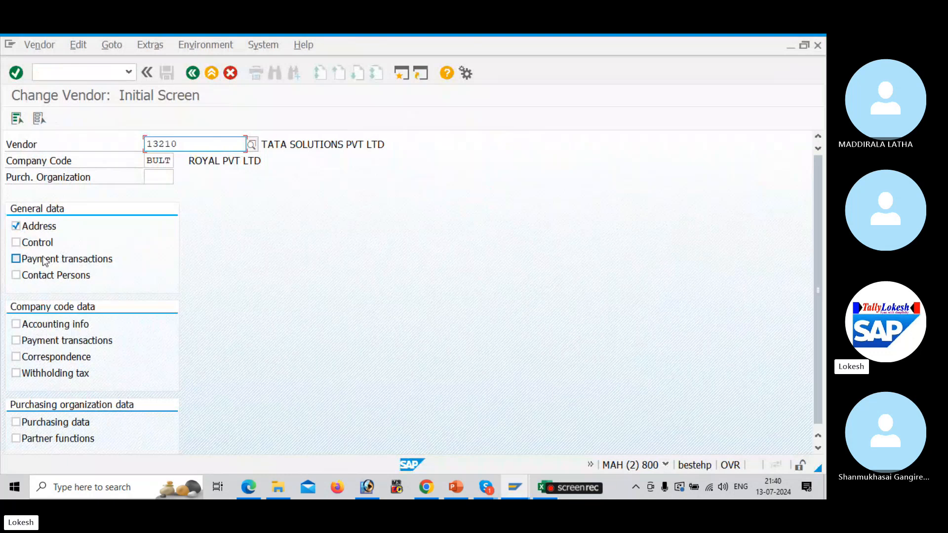
{"action": "left_click", "coordinate": [17, 120]}
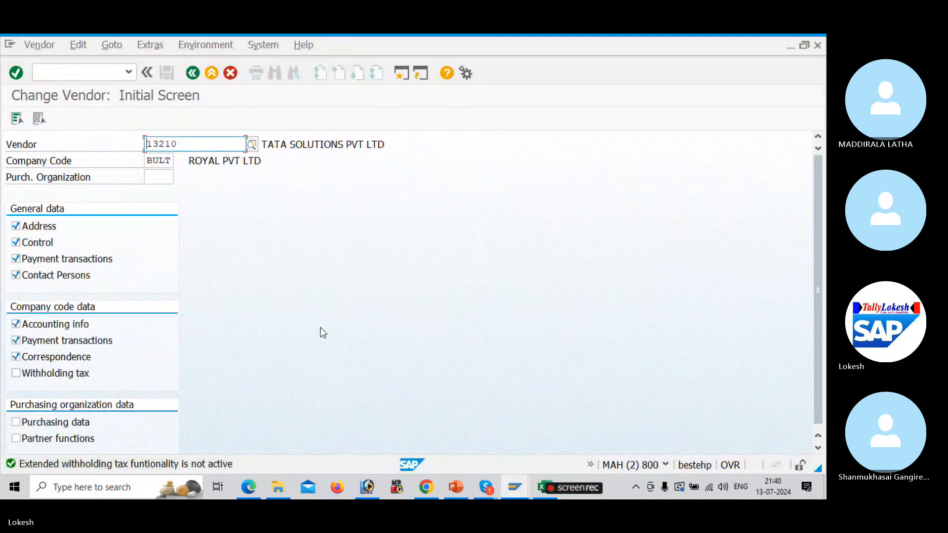
{"action": "key", "text": "Return"}
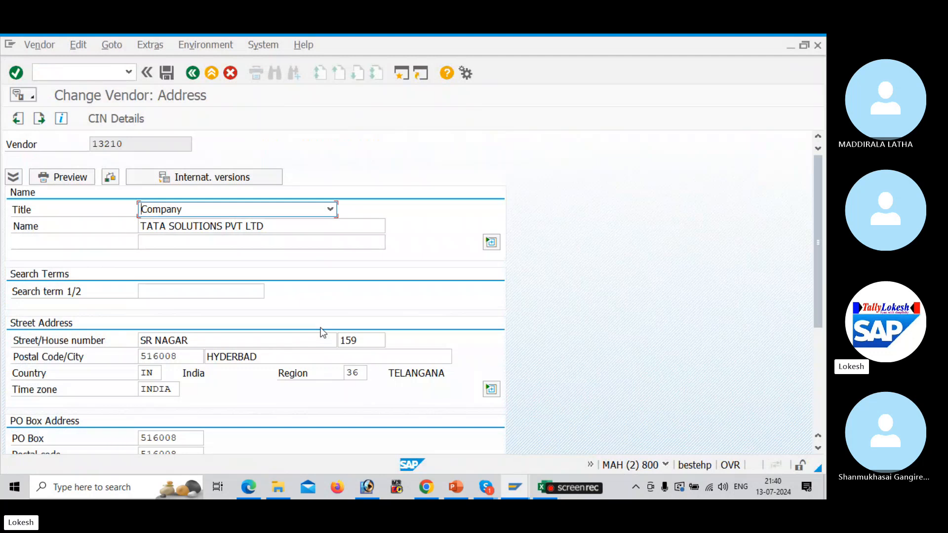
{"action": "left_click", "coordinate": [237, 340]}
{"action": "key", "text": "BackSpace"}
{"action": "key", "text": "BackSpace"}
{"action": "key", "text": "BackSpace"}
{"action": "key", "text": "BackSpace"}
{"action": "key", "text": "BackSpace"}
{"action": "key", "text": "BackSpace"}
{"action": "key", "text": "BackSpace"}
{"action": "key", "text": "BackSpace"}
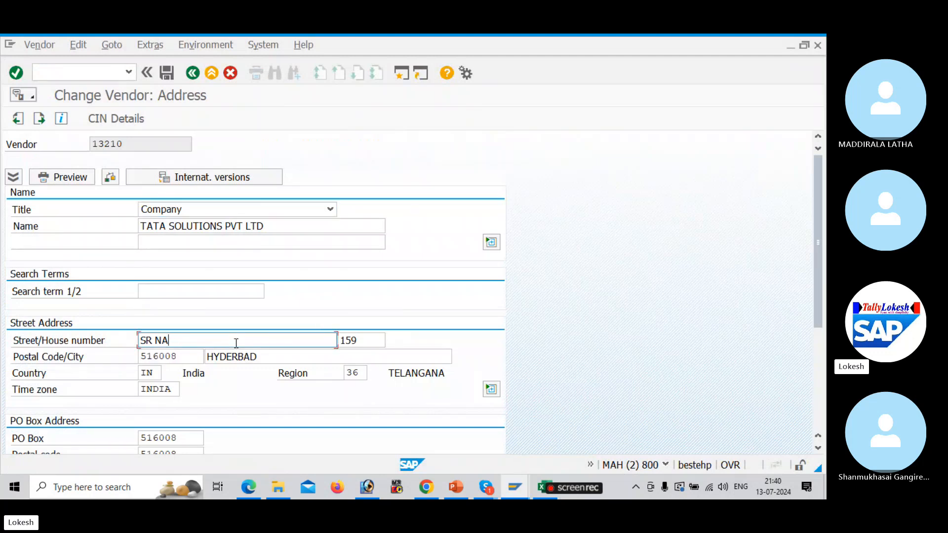
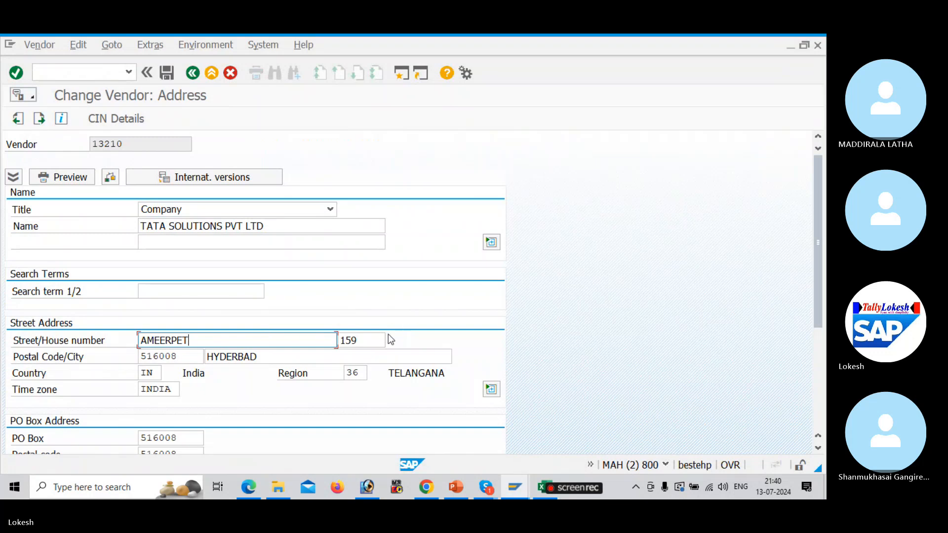
{"action": "left_click", "coordinate": [373, 340]}
{"action": "key", "text": "BackSpace"}
{"action": "key", "text": "BackSpace"}
{"action": "key", "text": "BackSpace"}
{"action": "type", "text": "2"}
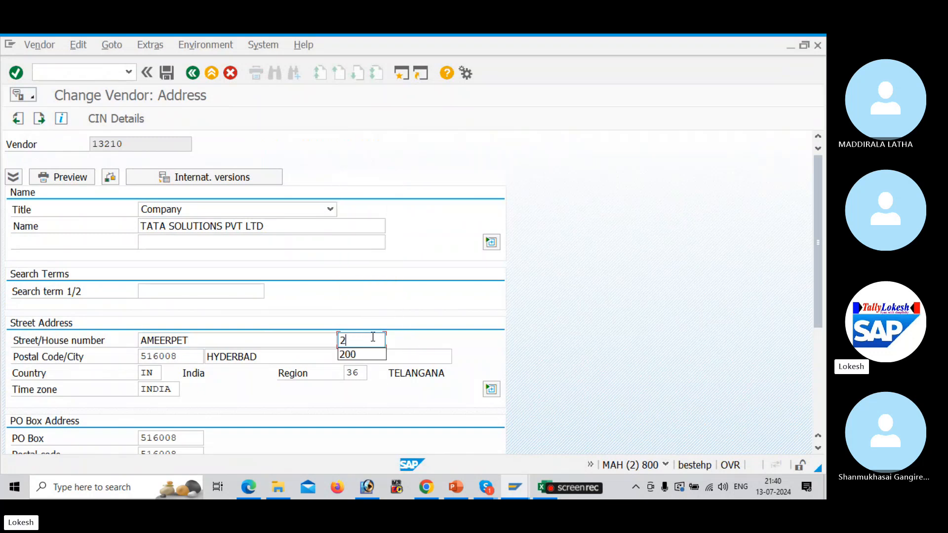
{"action": "type", "text": "00"}
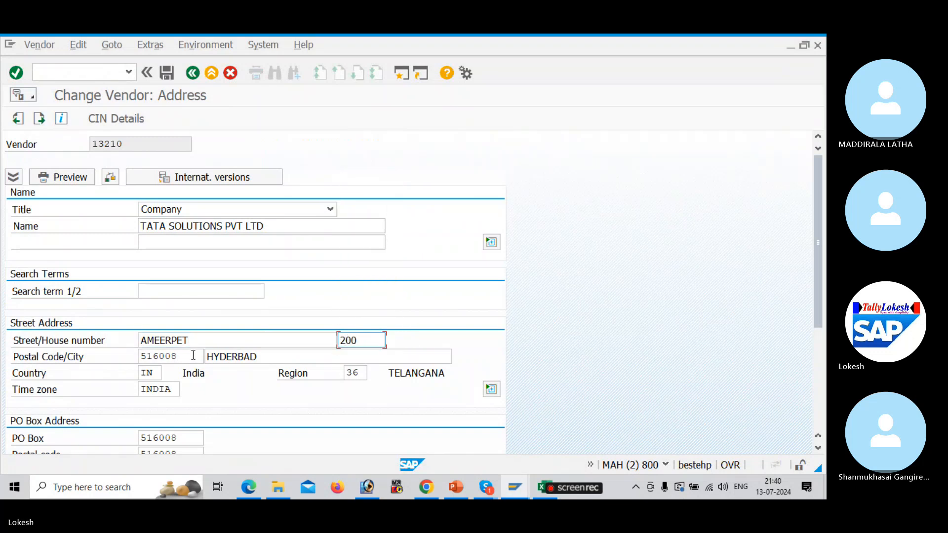
{"action": "left_click", "coordinate": [271, 356]}
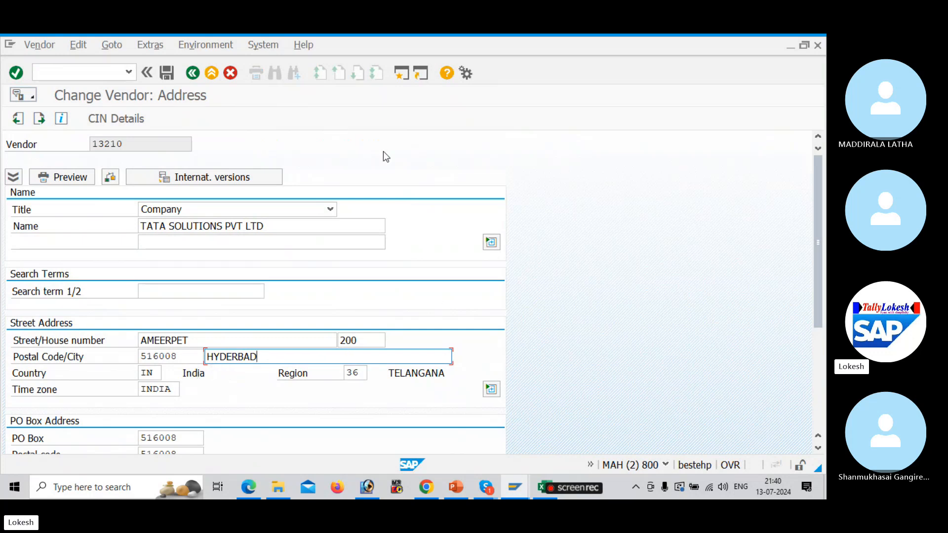
{"action": "left_click", "coordinate": [168, 73]}
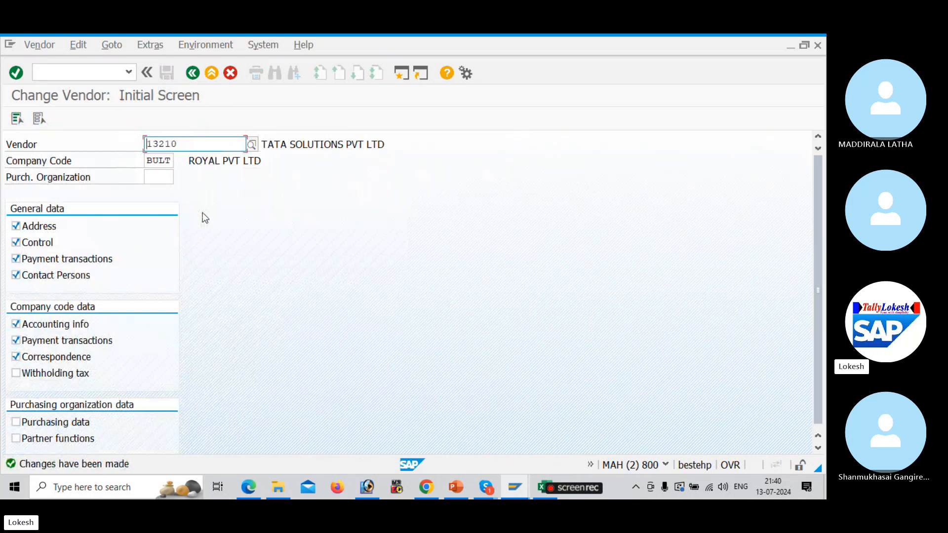
{"action": "key", "text": "alt+Tab"}
{"action": "key", "text": "alt+Tab"}
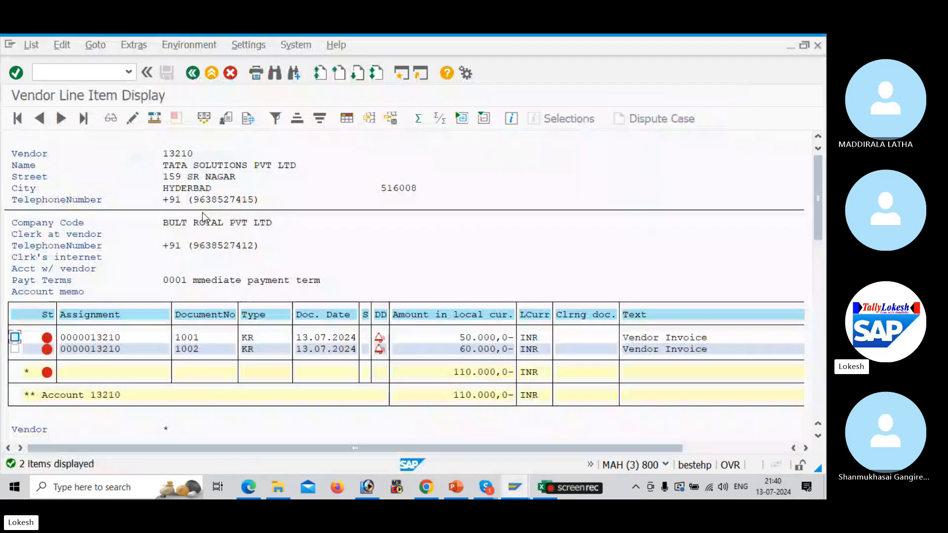
{"action": "left_click", "coordinate": [31, 45]}
{"action": "left_click", "coordinate": [54, 80]}
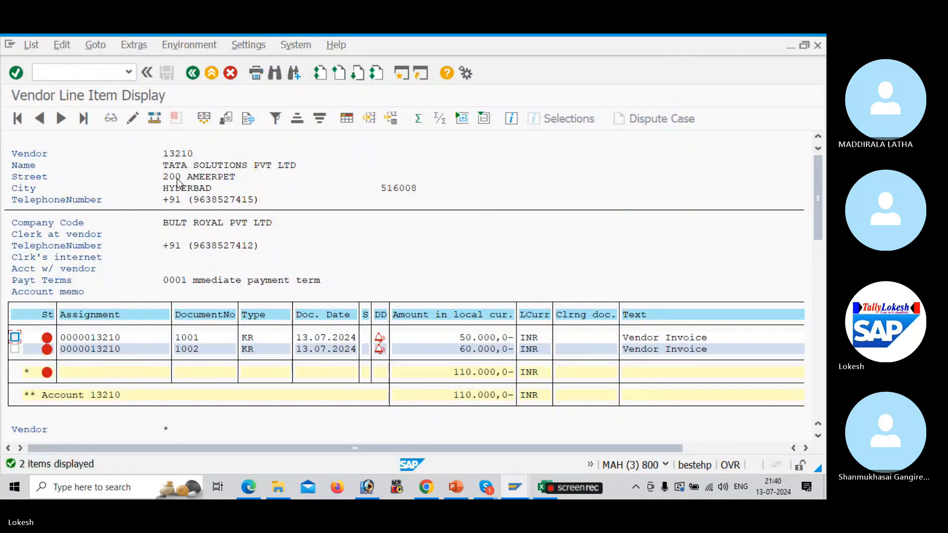
{"action": "key", "text": "alt+Tab"}
{"action": "key", "text": "Tab"}
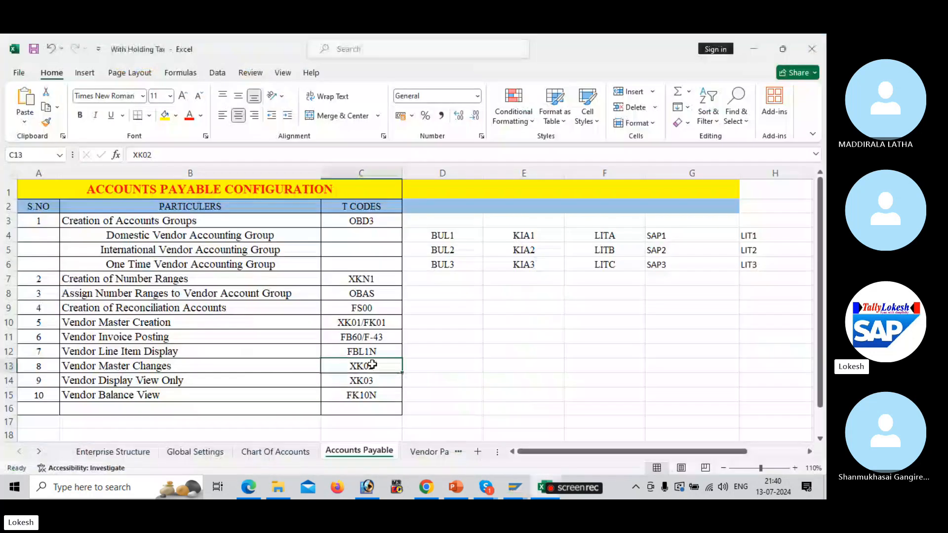
Display vendor 13210 read-only in XK03 to check its updated name and address
{"action": "left_click", "coordinate": [376, 381]}
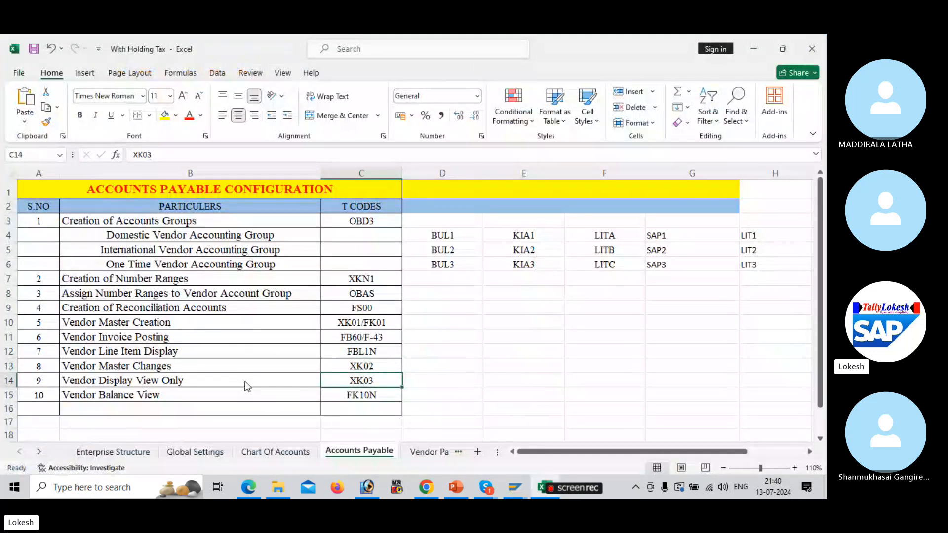
{"action": "key", "text": "alt+Tab"}
{"action": "key", "text": "Tab"}
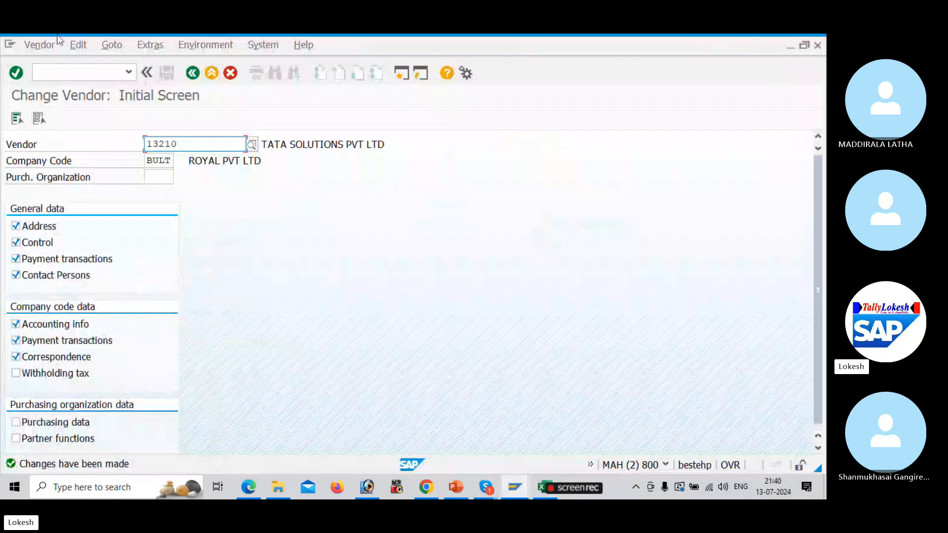
{"action": "left_click", "coordinate": [86, 72]}
{"action": "type", "text": "/N"}
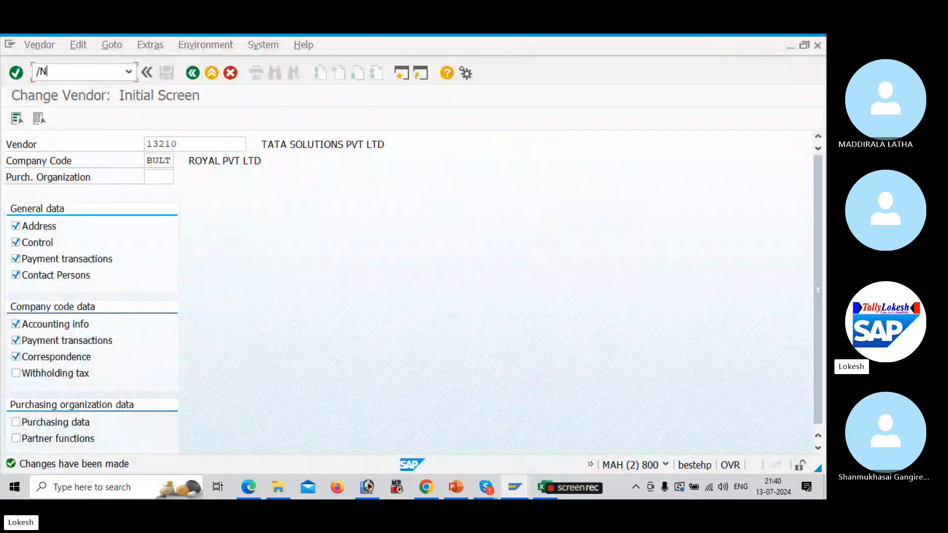
{"action": "type", "text": "XK03"}
{"action": "key", "text": "Return"}
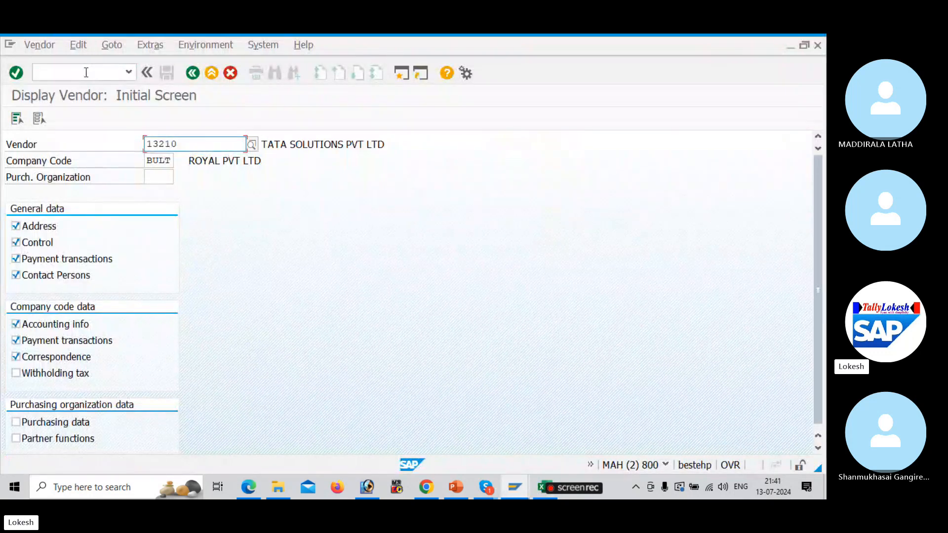
{"action": "key", "text": "Return"}
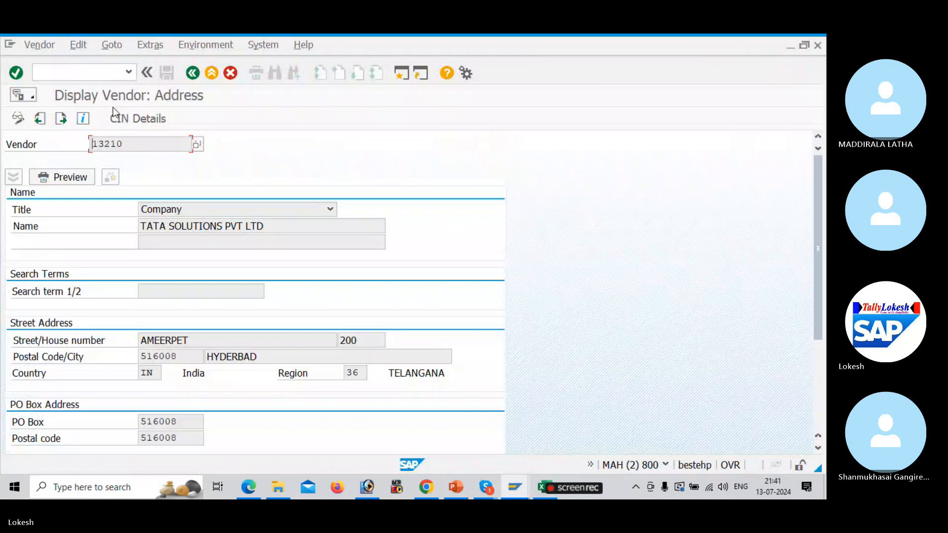
{"action": "left_click", "coordinate": [281, 228]}
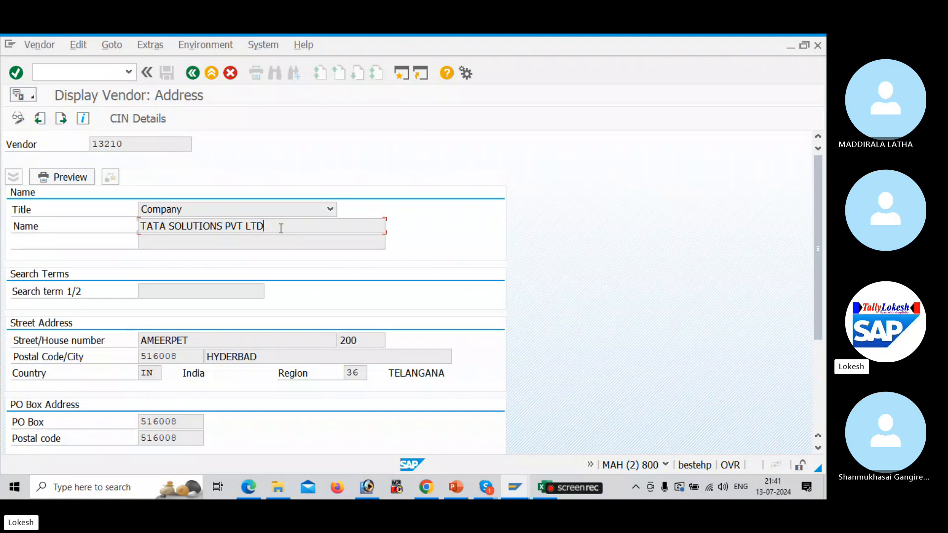
Start FK10N vendor balance display for vendor 13210, company code BULT, fiscal year 2024
{"action": "key", "text": "alt+Tab"}
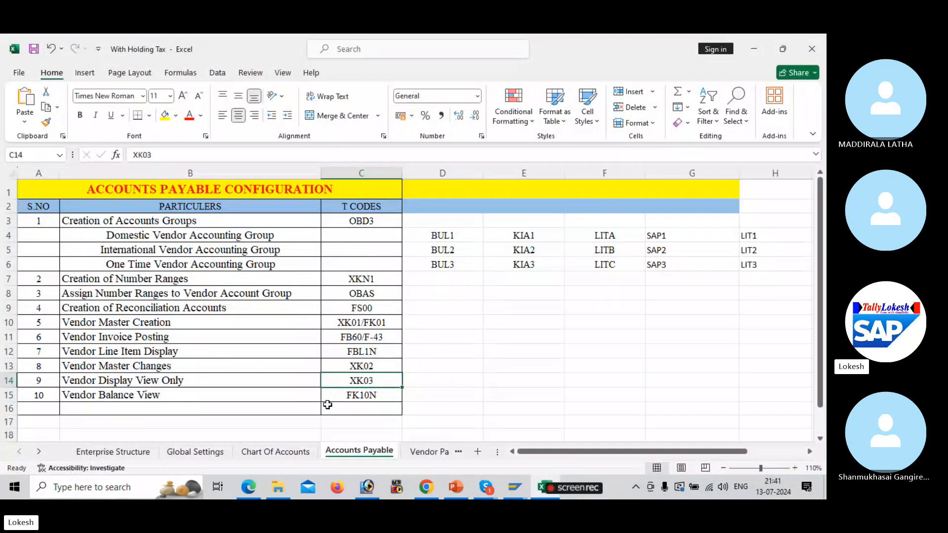
{"action": "key", "text": "alt+Tab"}
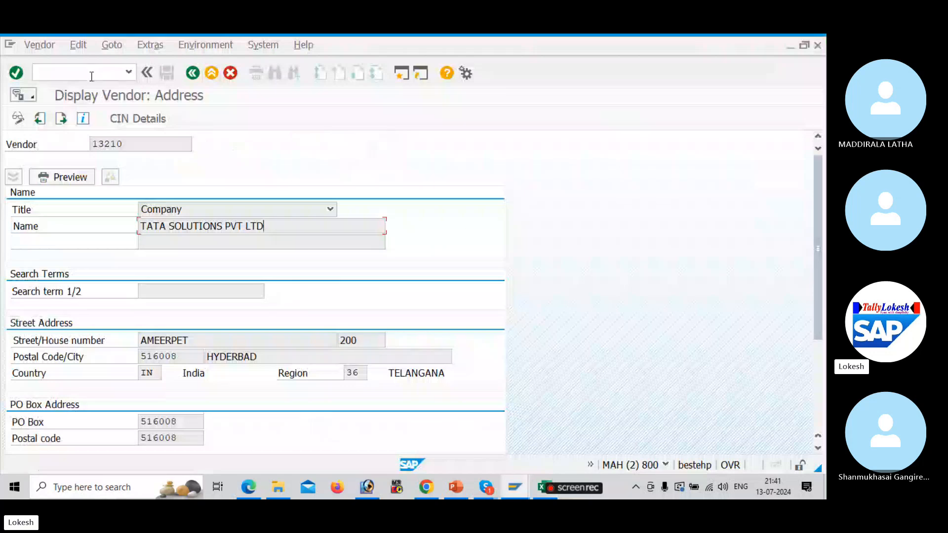
{"action": "left_click", "coordinate": [39, 72]}
{"action": "type", "text": "/NFK10N"}
{"action": "key", "text": "Return"}
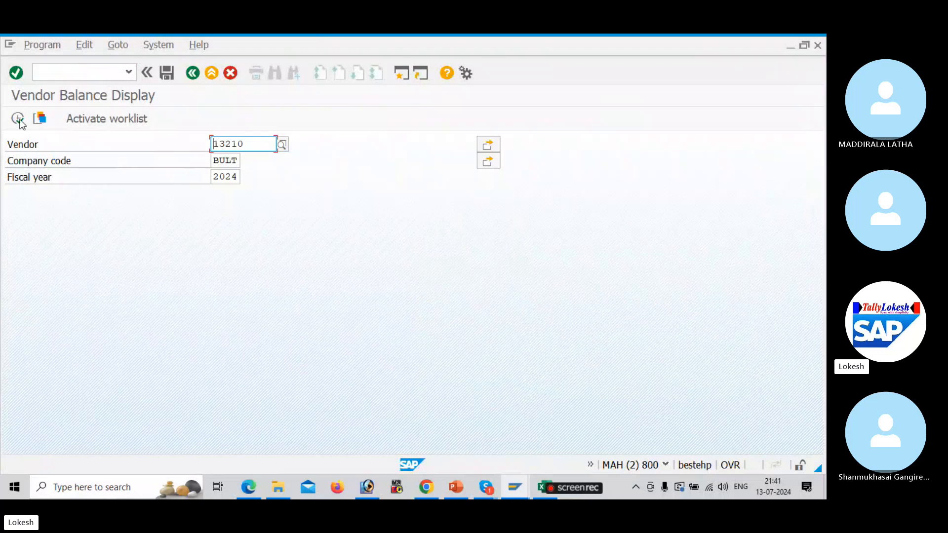
Execute the 2024 balance display and scroll to the 110,000 INR credit in period 4
{"action": "left_click", "coordinate": [18, 118]}
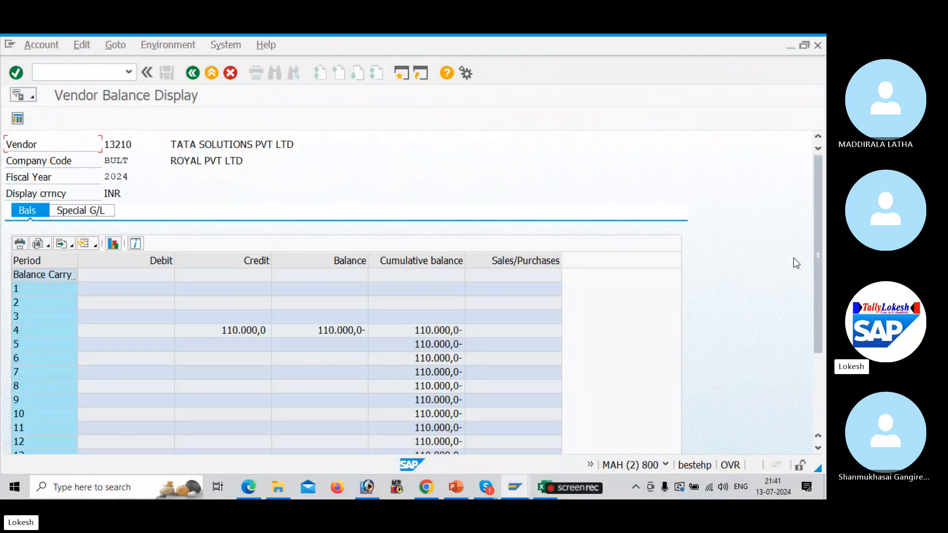
{"action": "left_click_drag", "start_coordinate": [816, 273], "coordinate": [817, 154]}
{"action": "key", "text": "alt+Tab"}
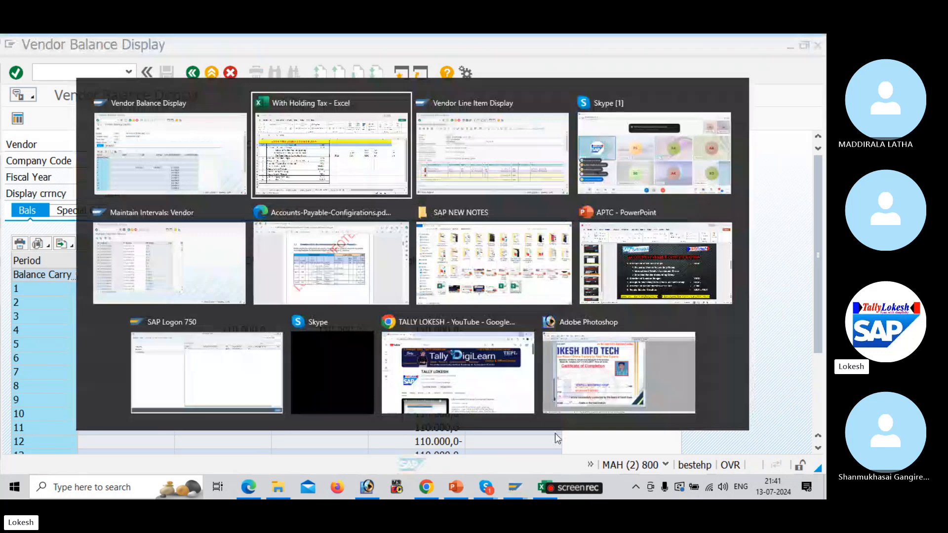
Bring the SAP BATCH 11 Skype call forward and close its recording notice
{"action": "key", "text": "alt+Tab"}
{"action": "key", "text": "alt+Tab"}
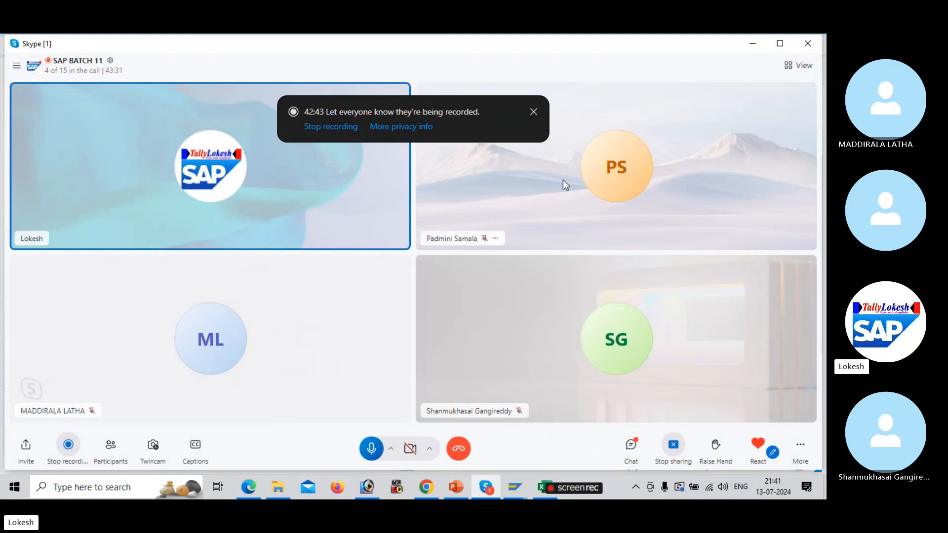
{"action": "left_click", "coordinate": [533, 113]}
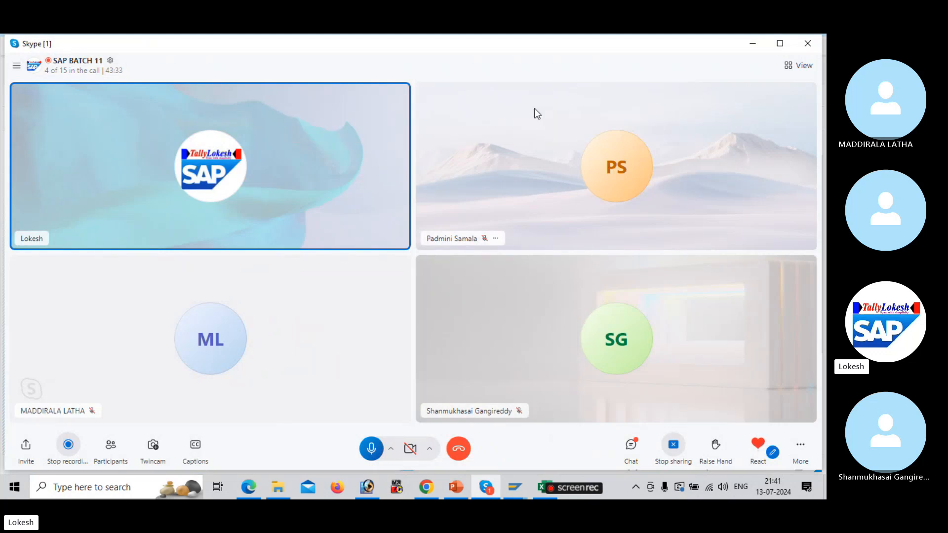